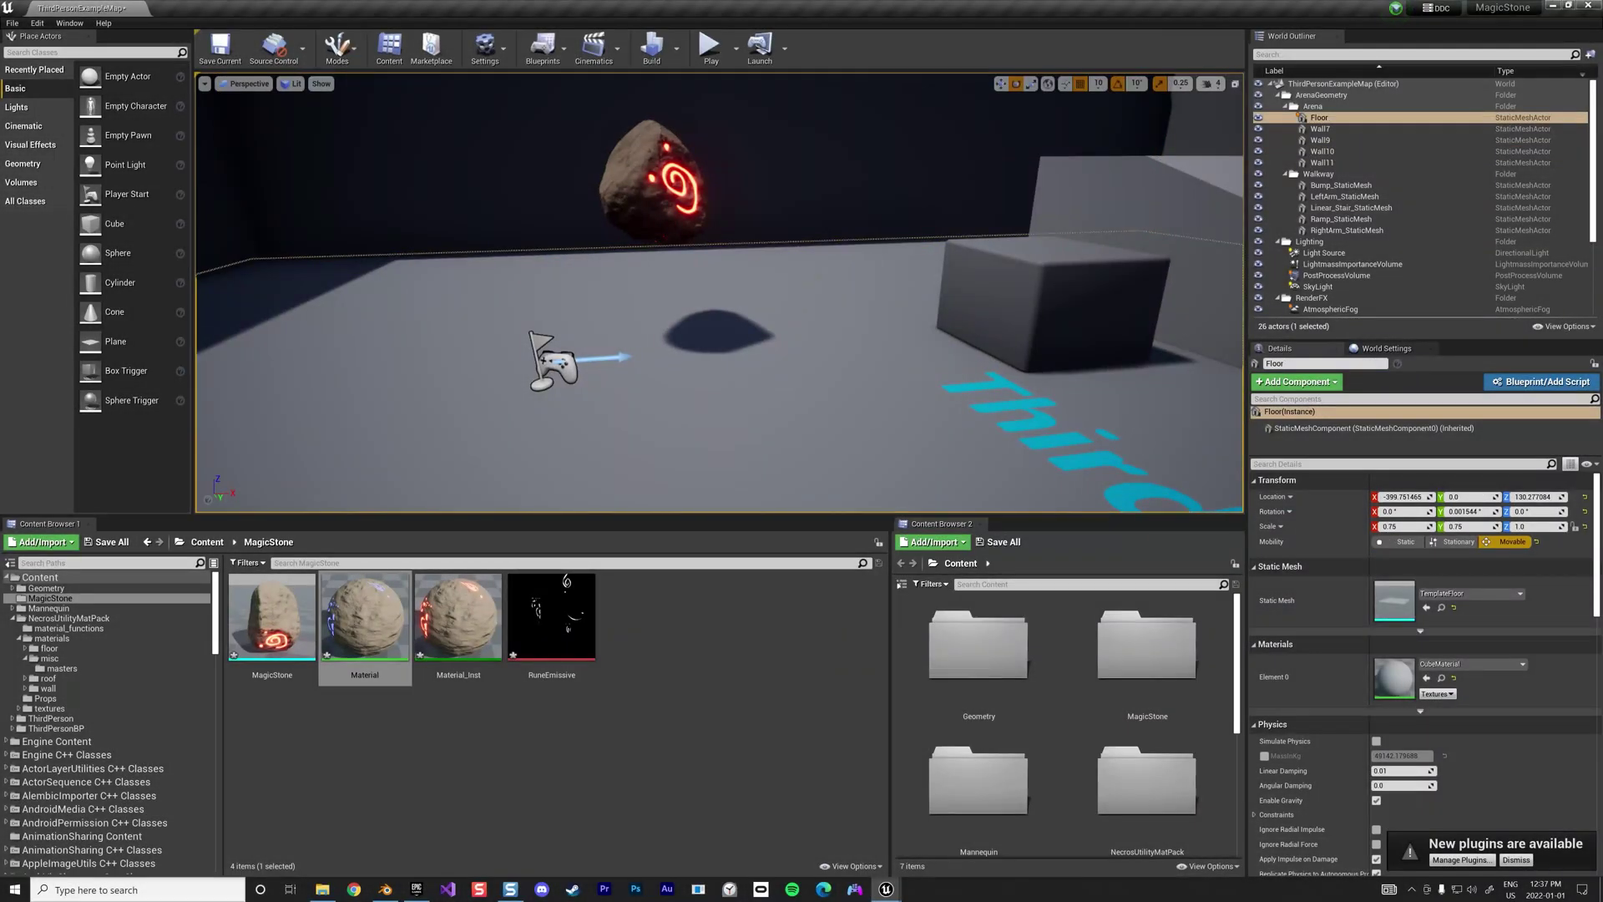
# Open Material_Inst and set its Emissive Color to light blue
pyautogui.moveTo(718, 292); pyautogui.dragTo(718, 292, button='right')
pyautogui.doubleClick(460, 627)
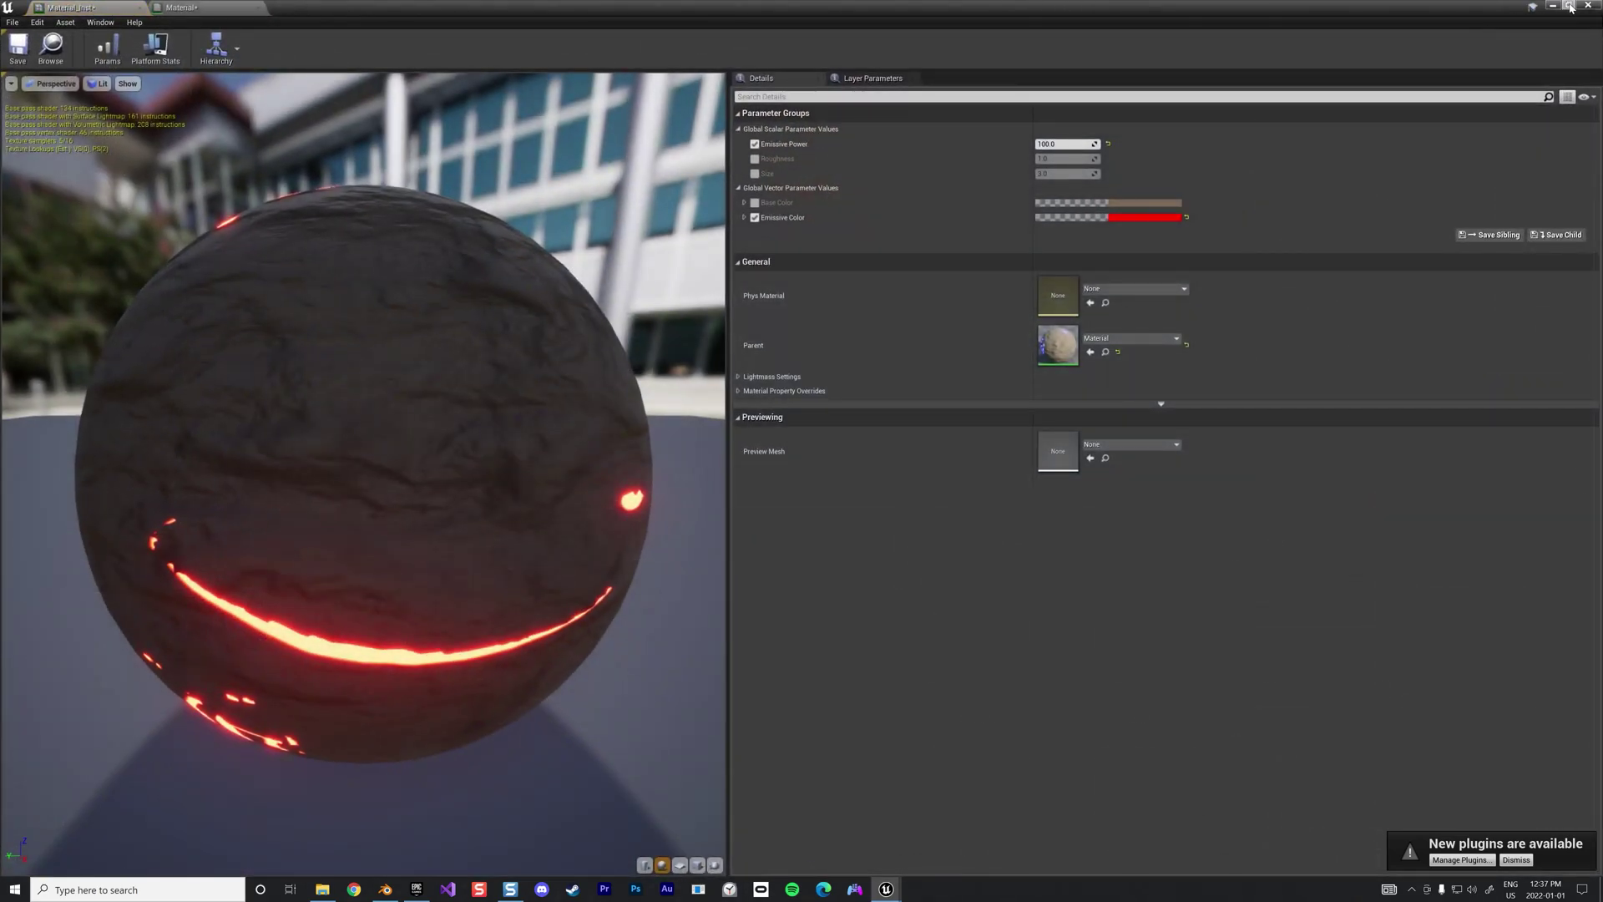
pyautogui.click(1569, 6)
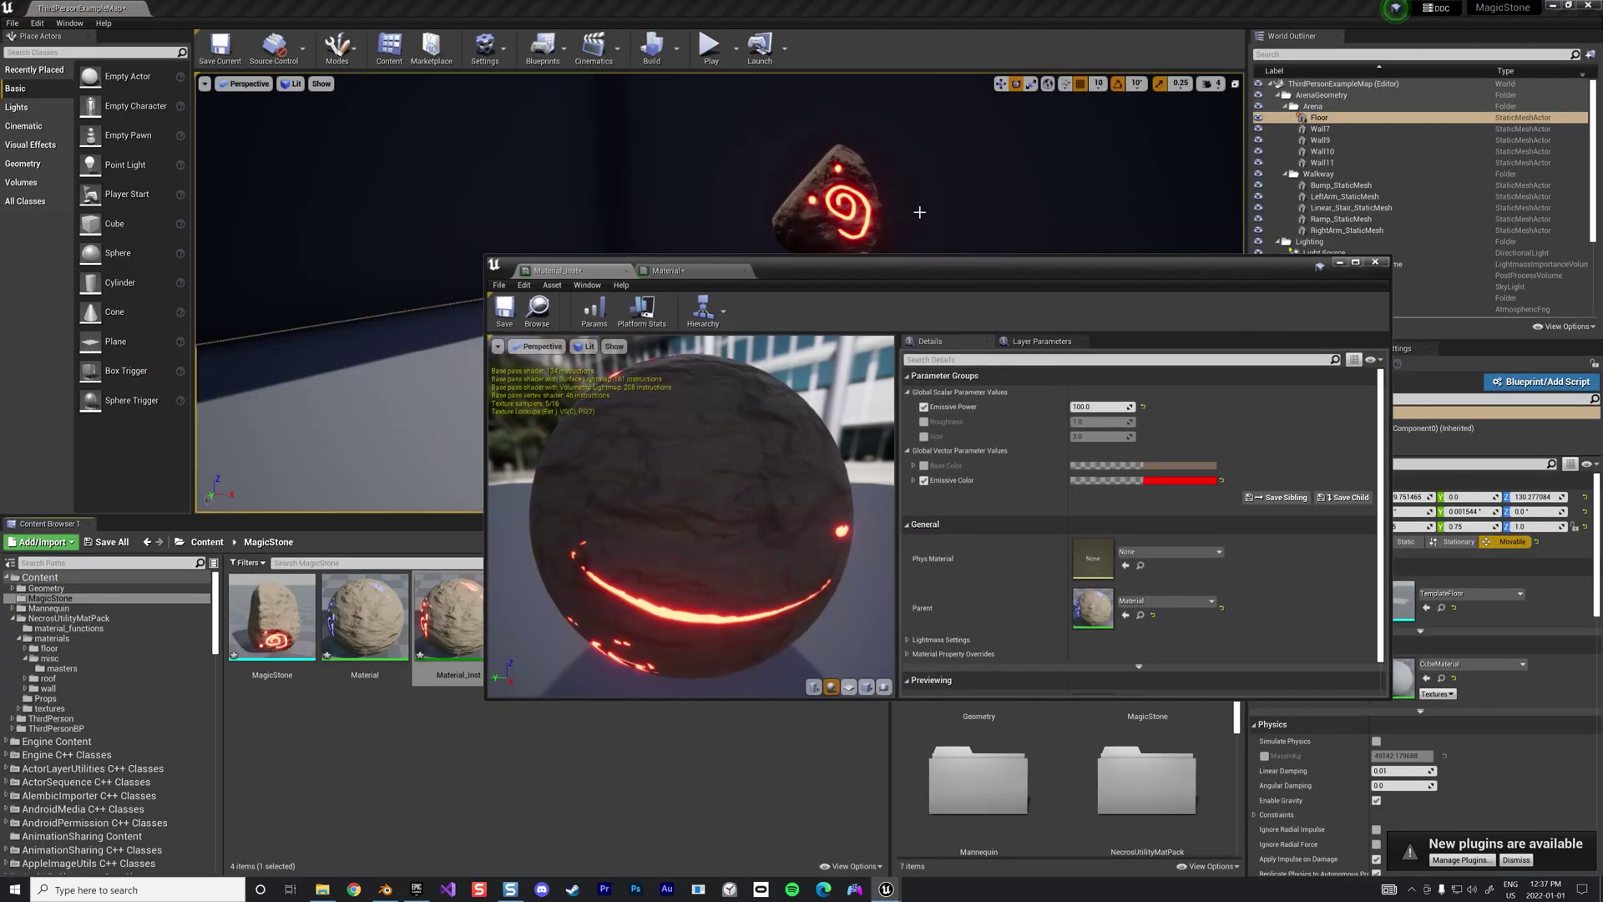
pyautogui.click(1163, 482)
pyautogui.moveTo(1244, 576); pyautogui.dragTo(1214, 569)
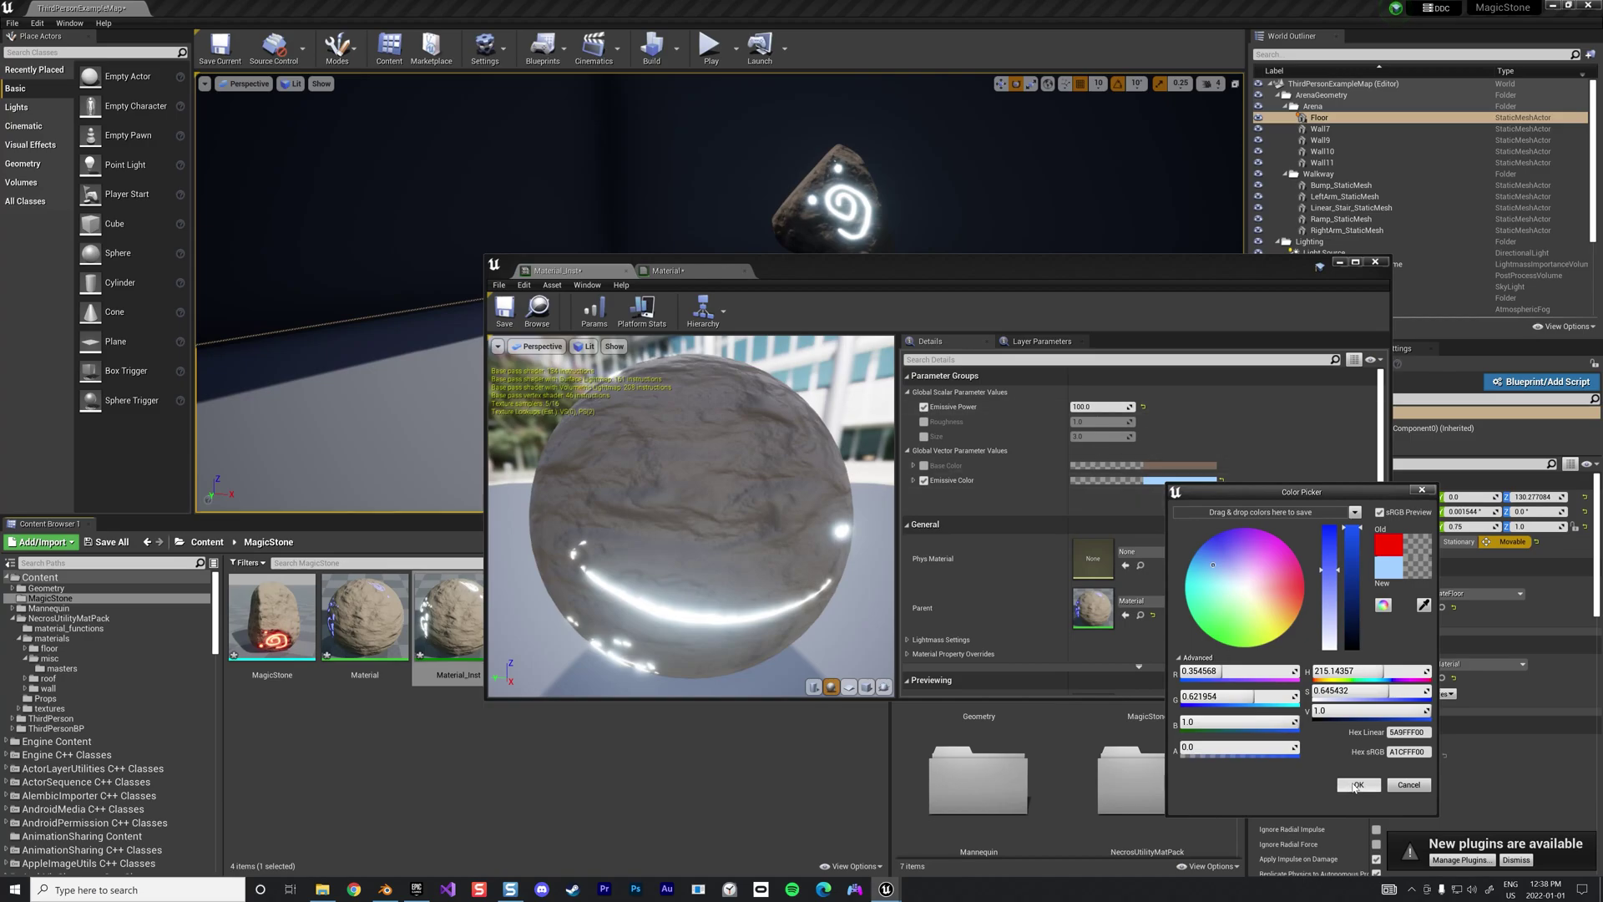
pyautogui.click(1355, 785)
# Set Emissive Power to 1 and move the instance editor aside
pyautogui.write('1000')
pyautogui.press('Return')
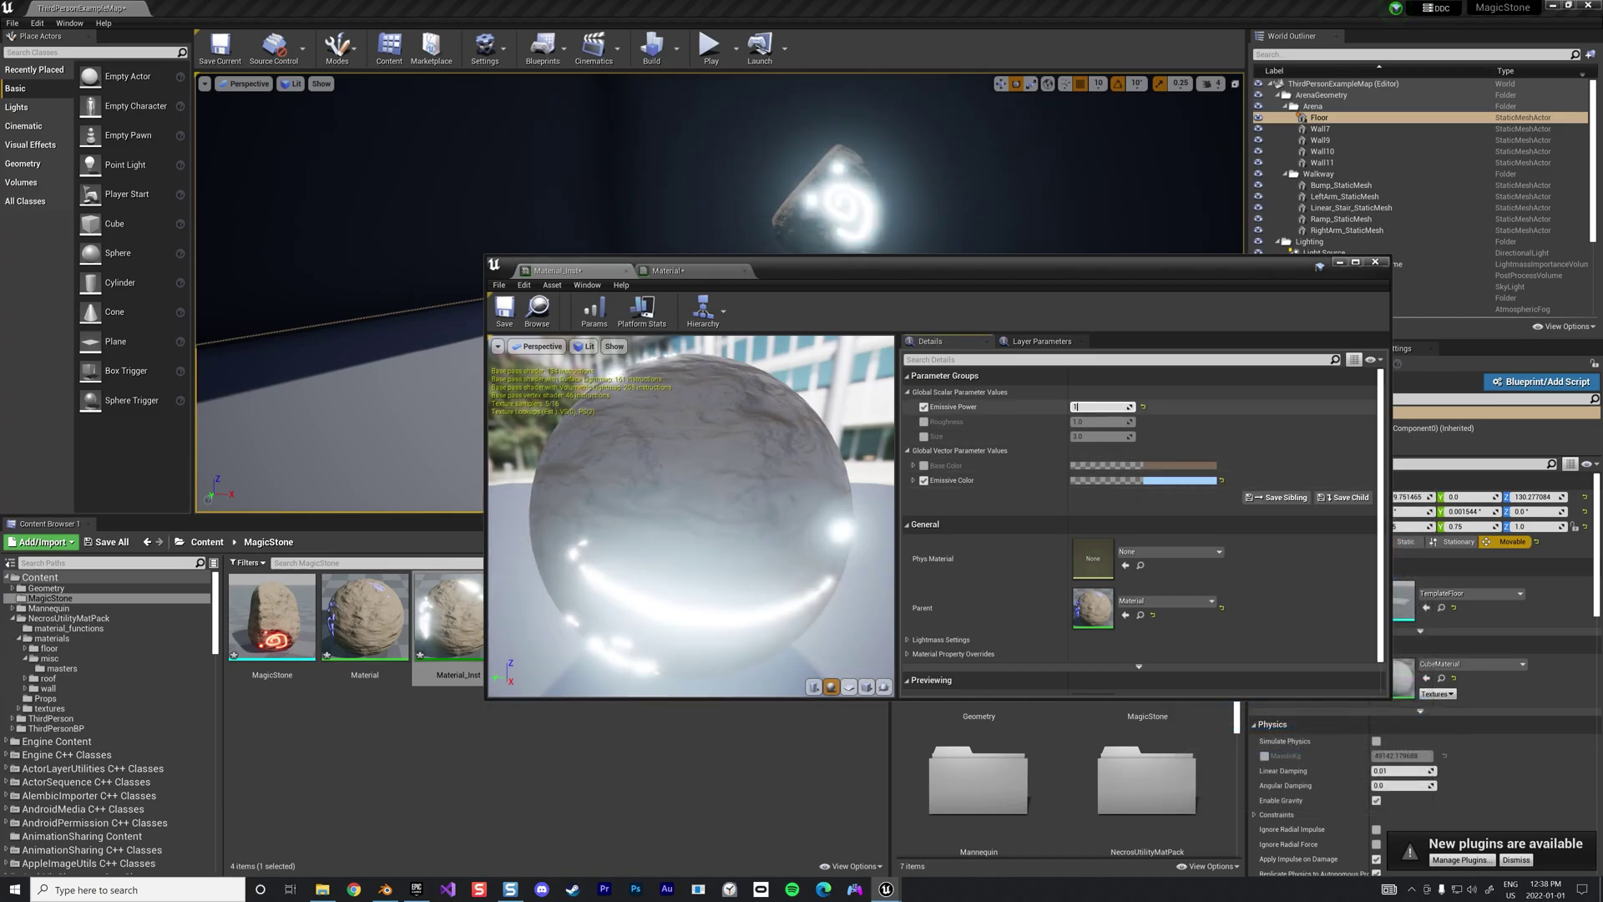
pyautogui.press('Return')
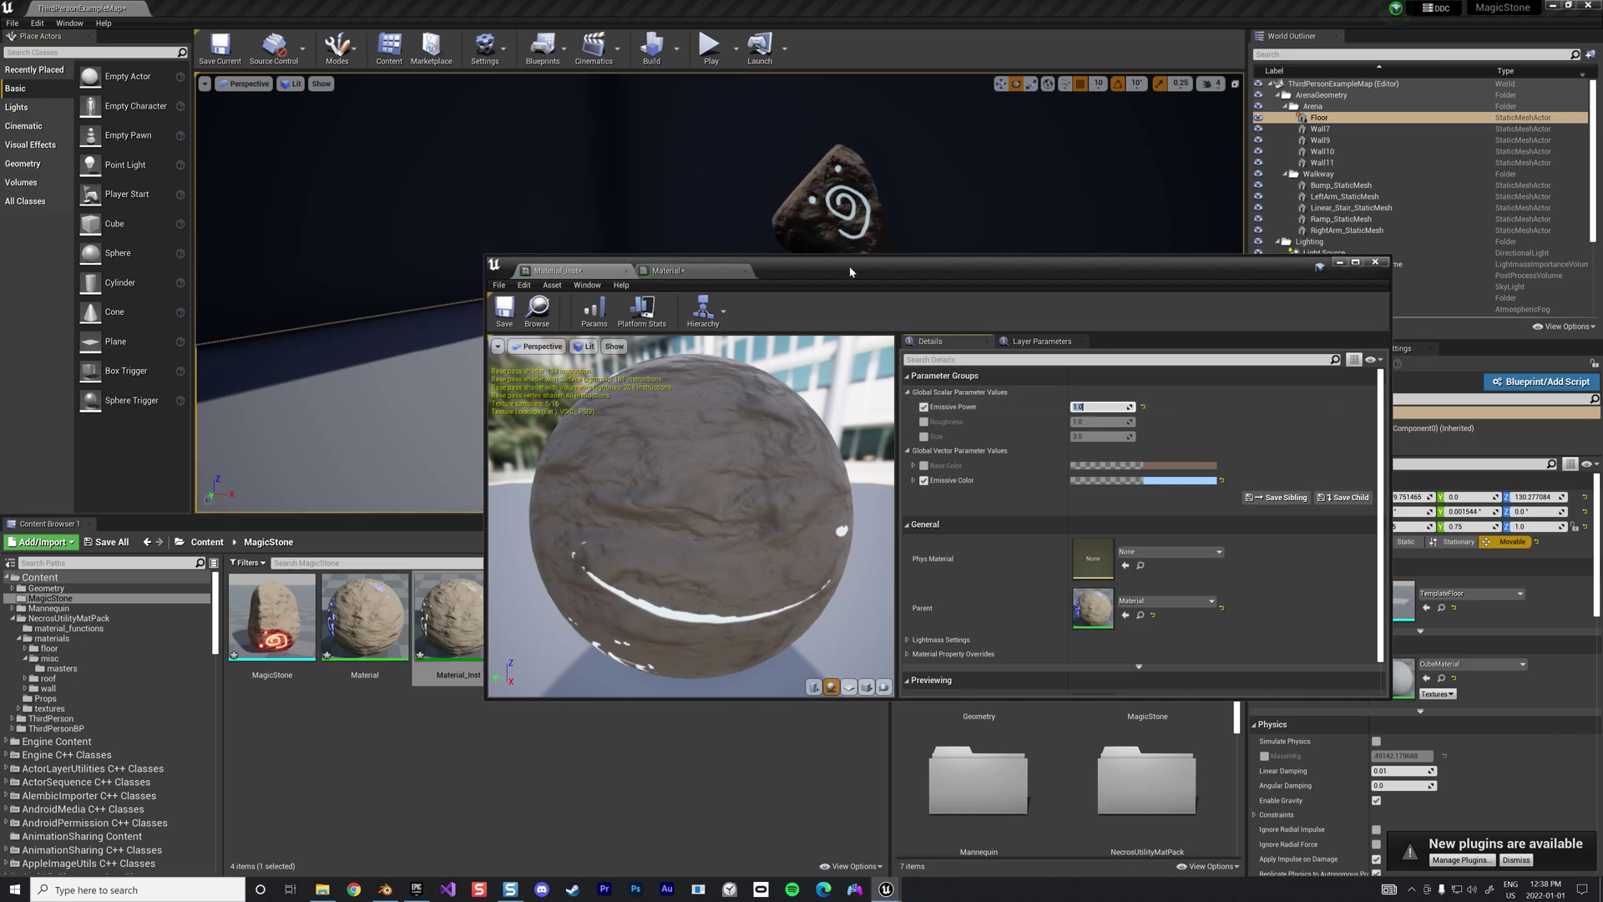
pyautogui.moveTo(850, 272); pyautogui.dragTo(736, 459)
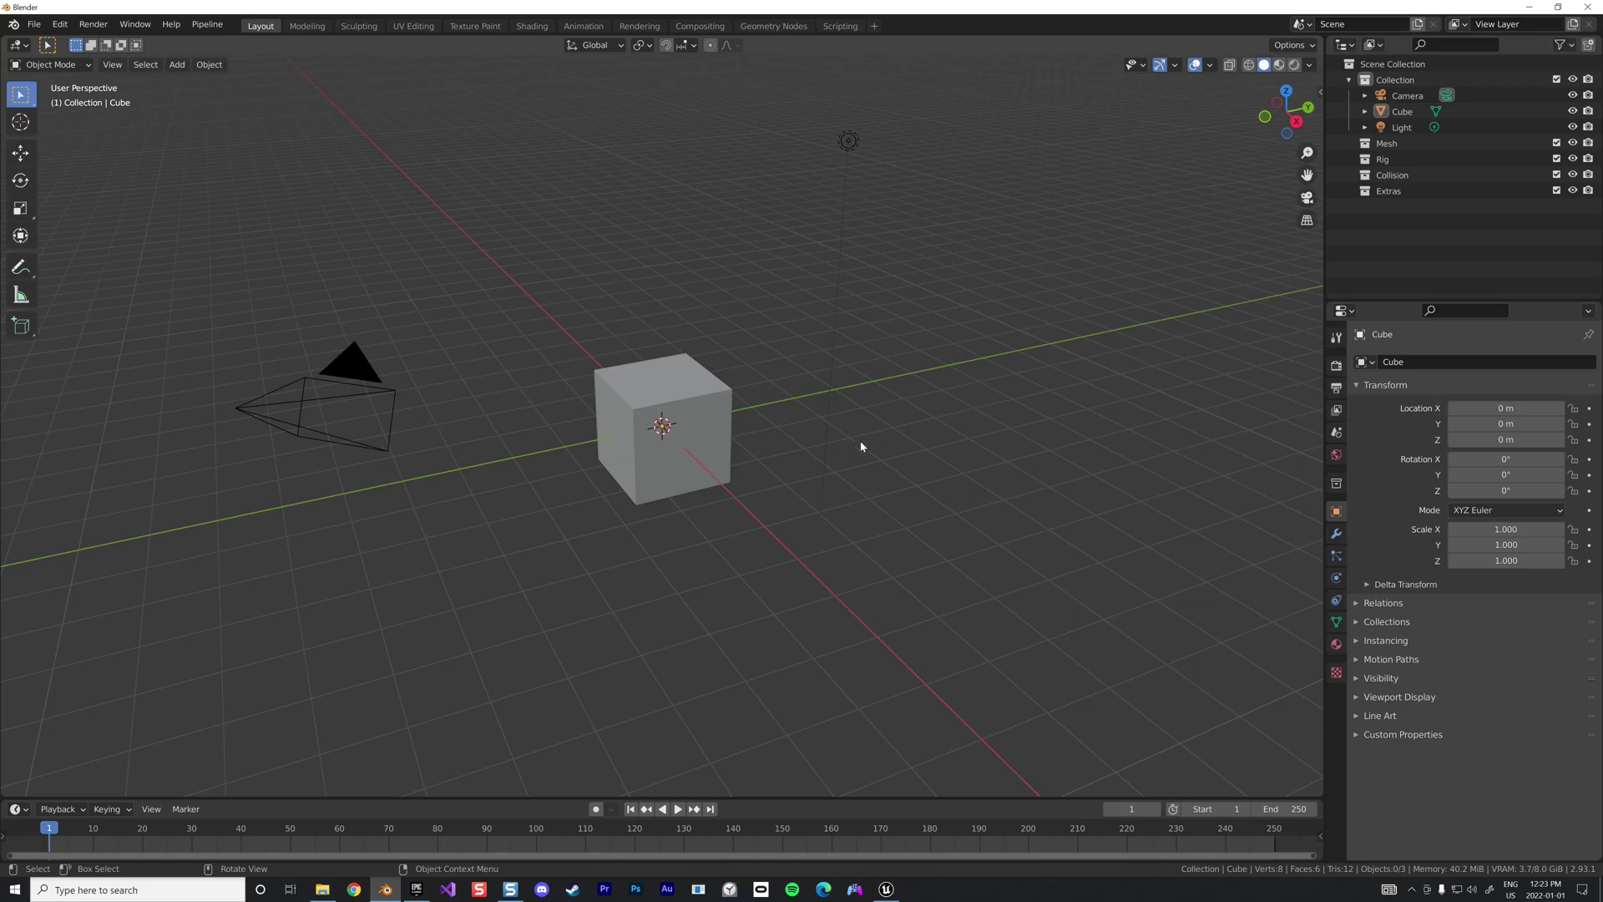
# Give the cube a Subdivision Surface modifier with viewport levels set to 5
pyautogui.click(700, 433)
pyautogui.click(1337, 530)
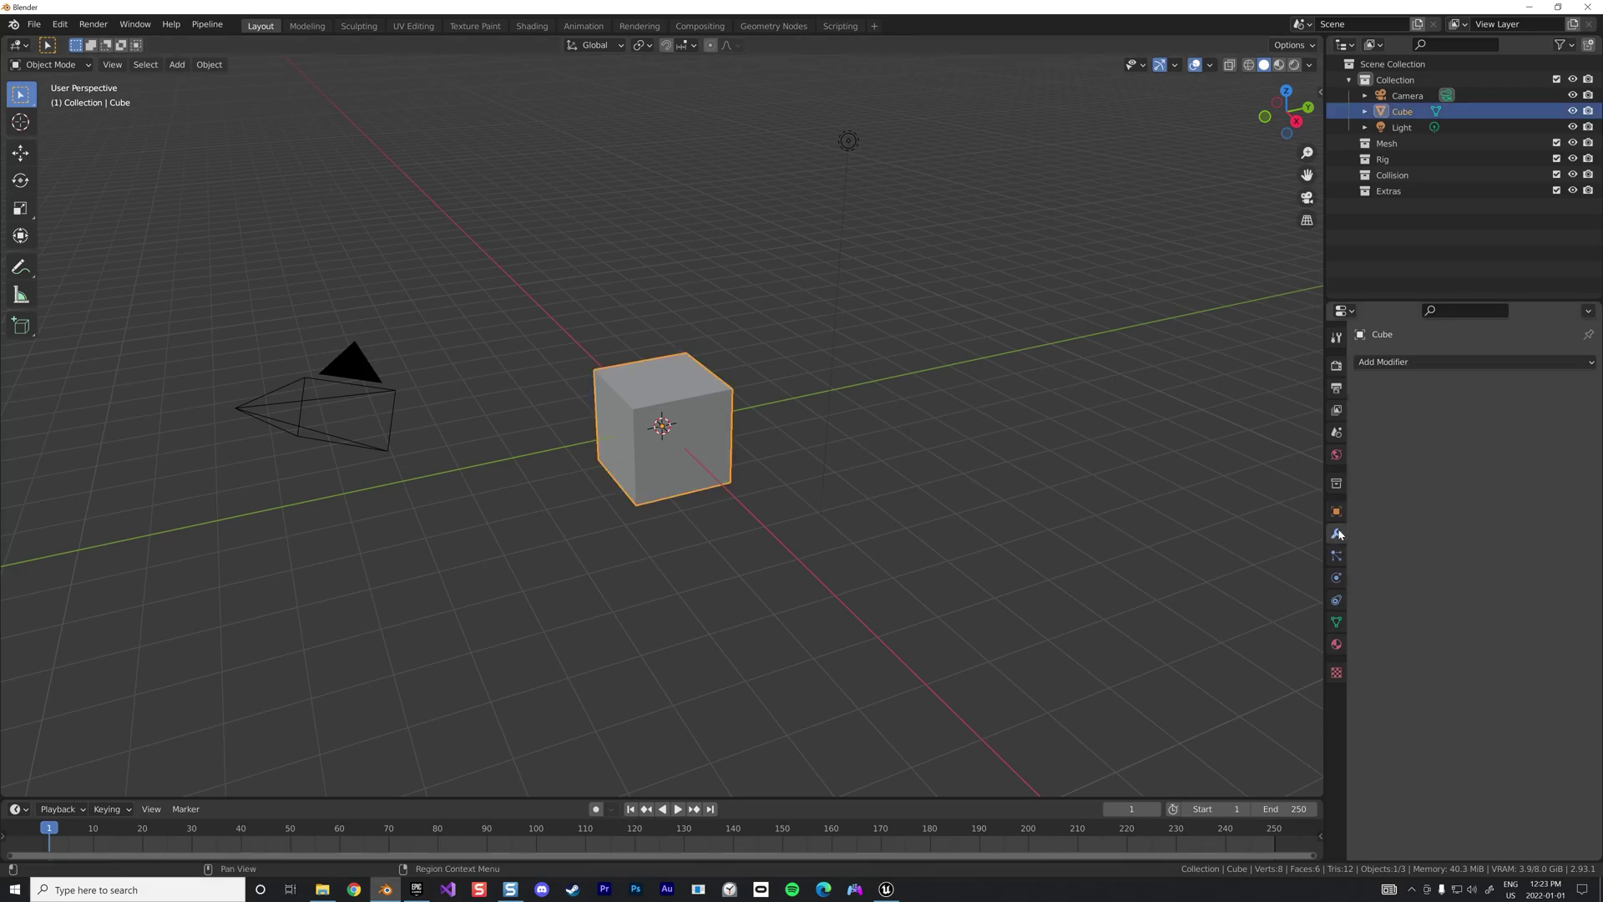
pyautogui.click(1391, 364)
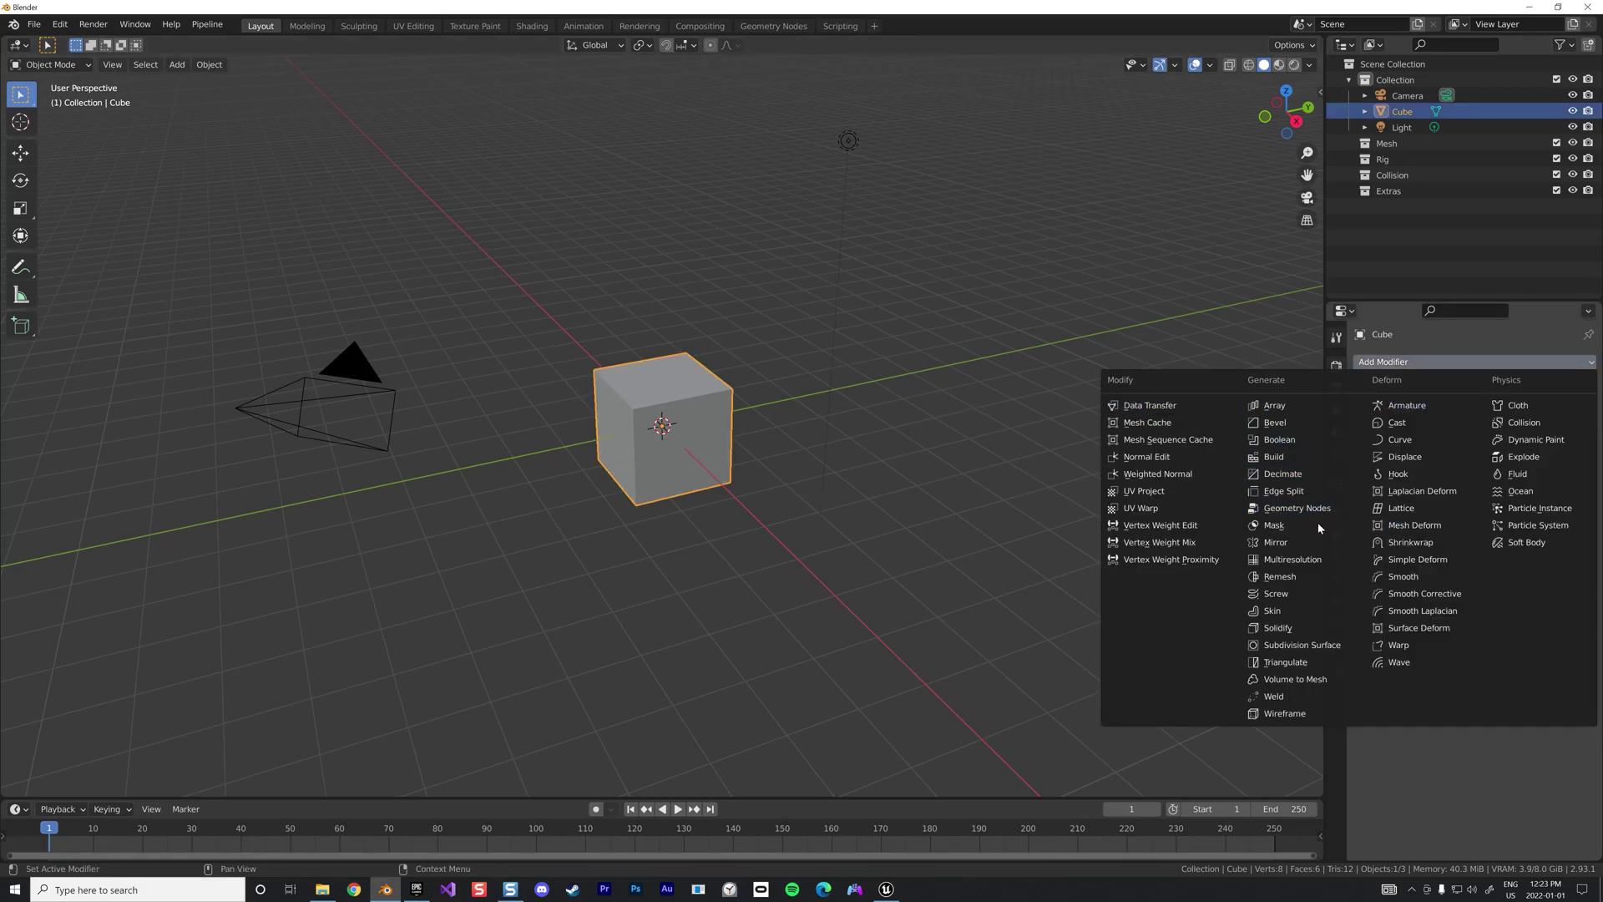
pyautogui.click(1307, 647)
pyautogui.click(1500, 429)
pyautogui.press('Return')
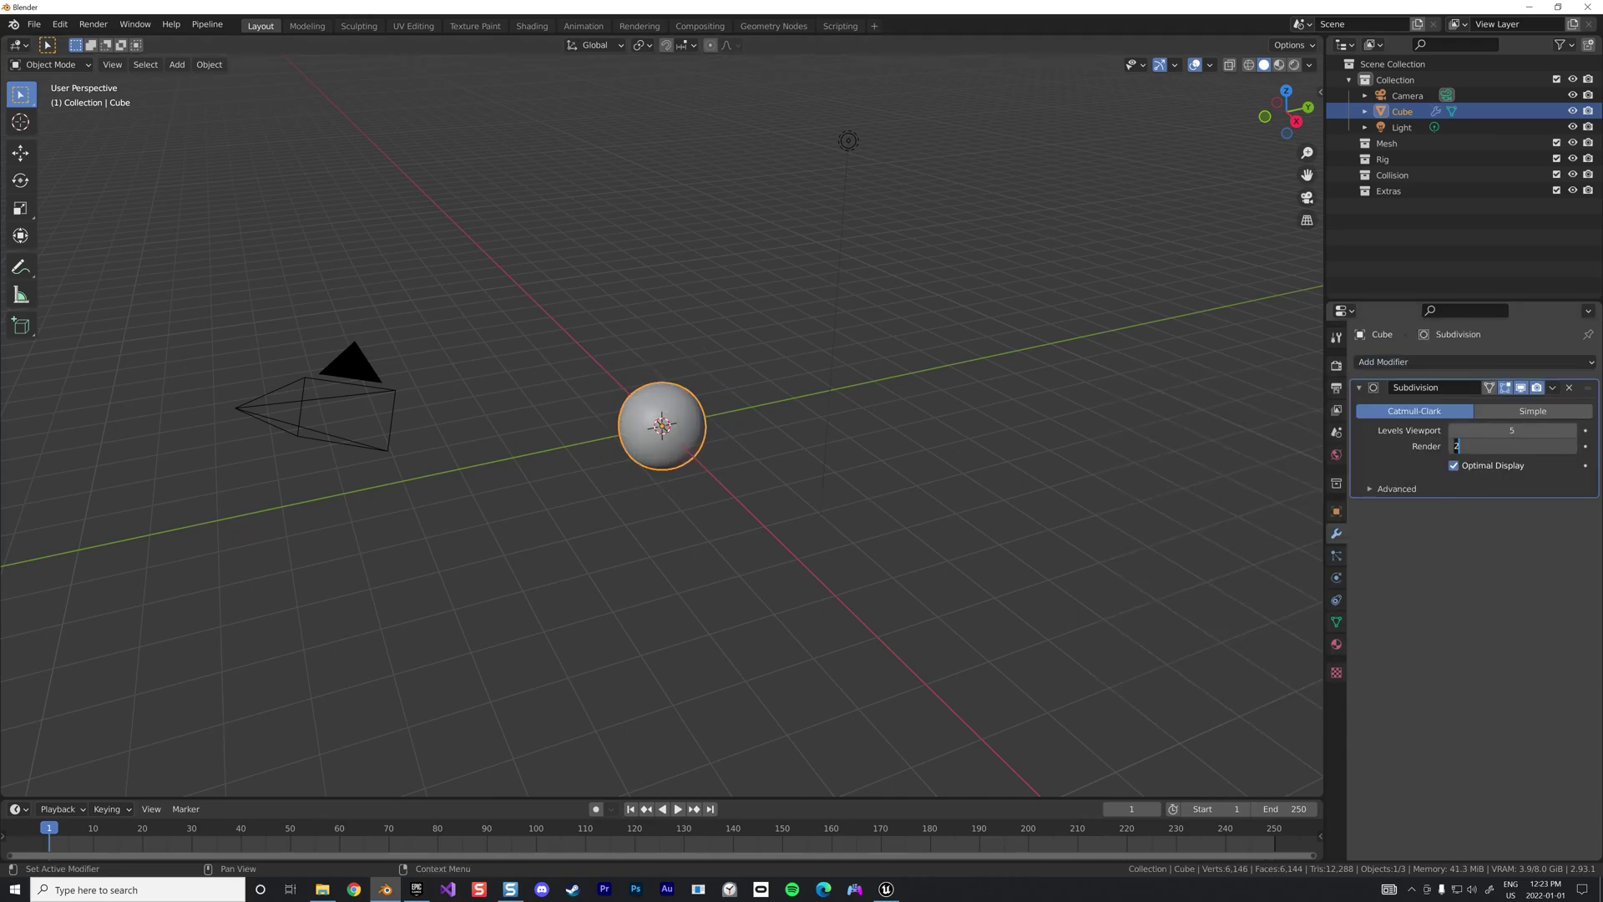
pyautogui.hotkey('alt', 'a')
pyautogui.scroll(4, 628, 434)
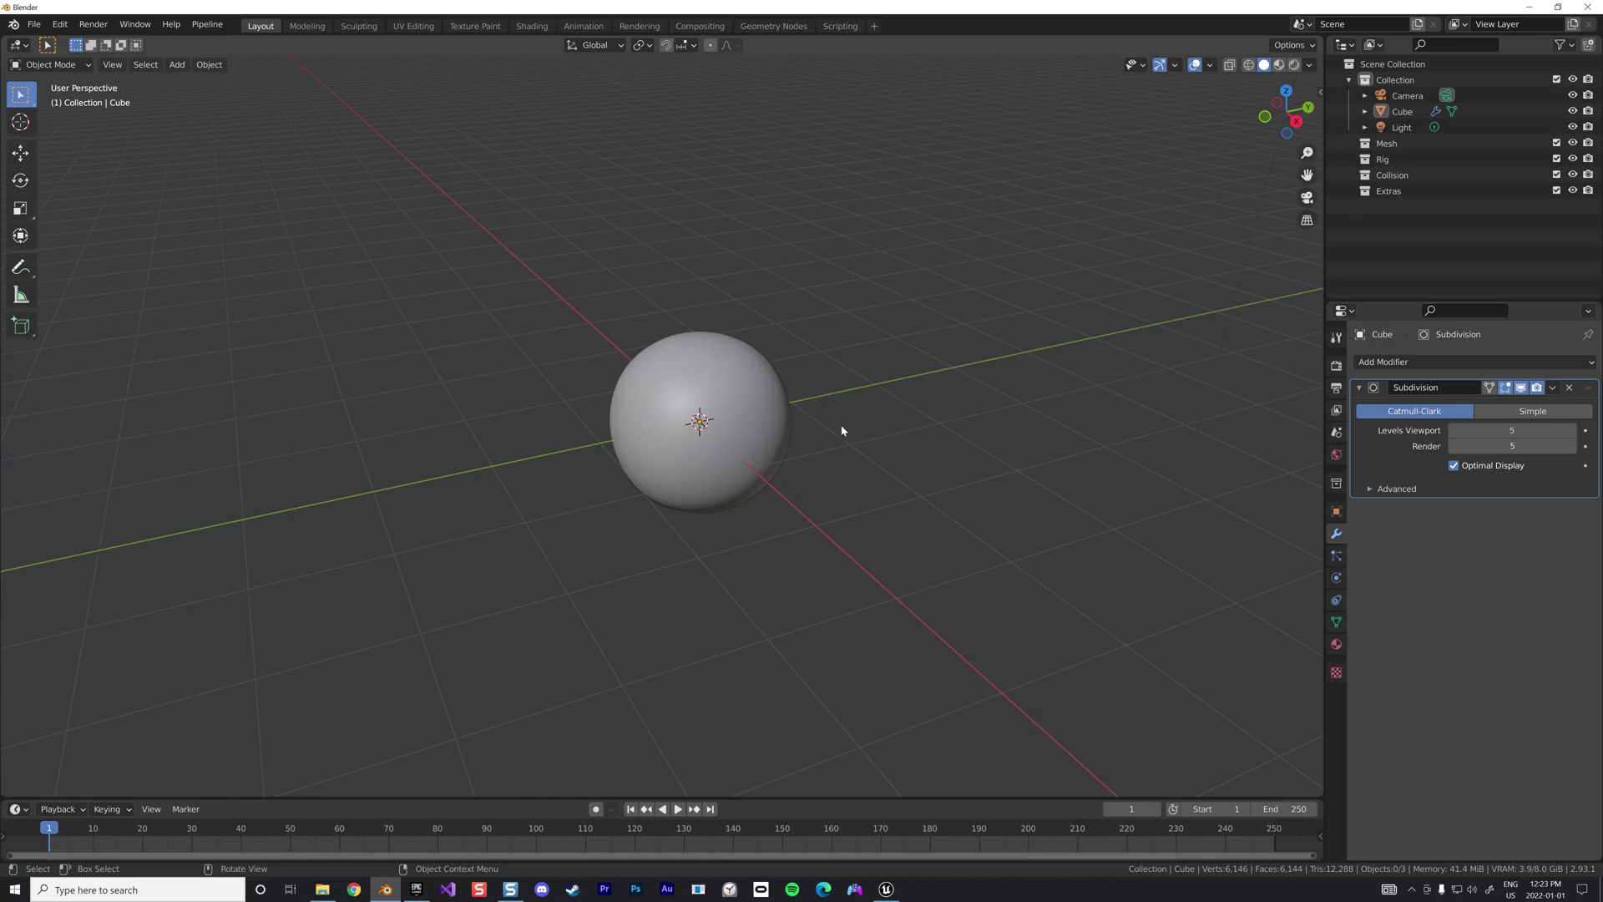
pyautogui.scroll(-2, 964, 414)
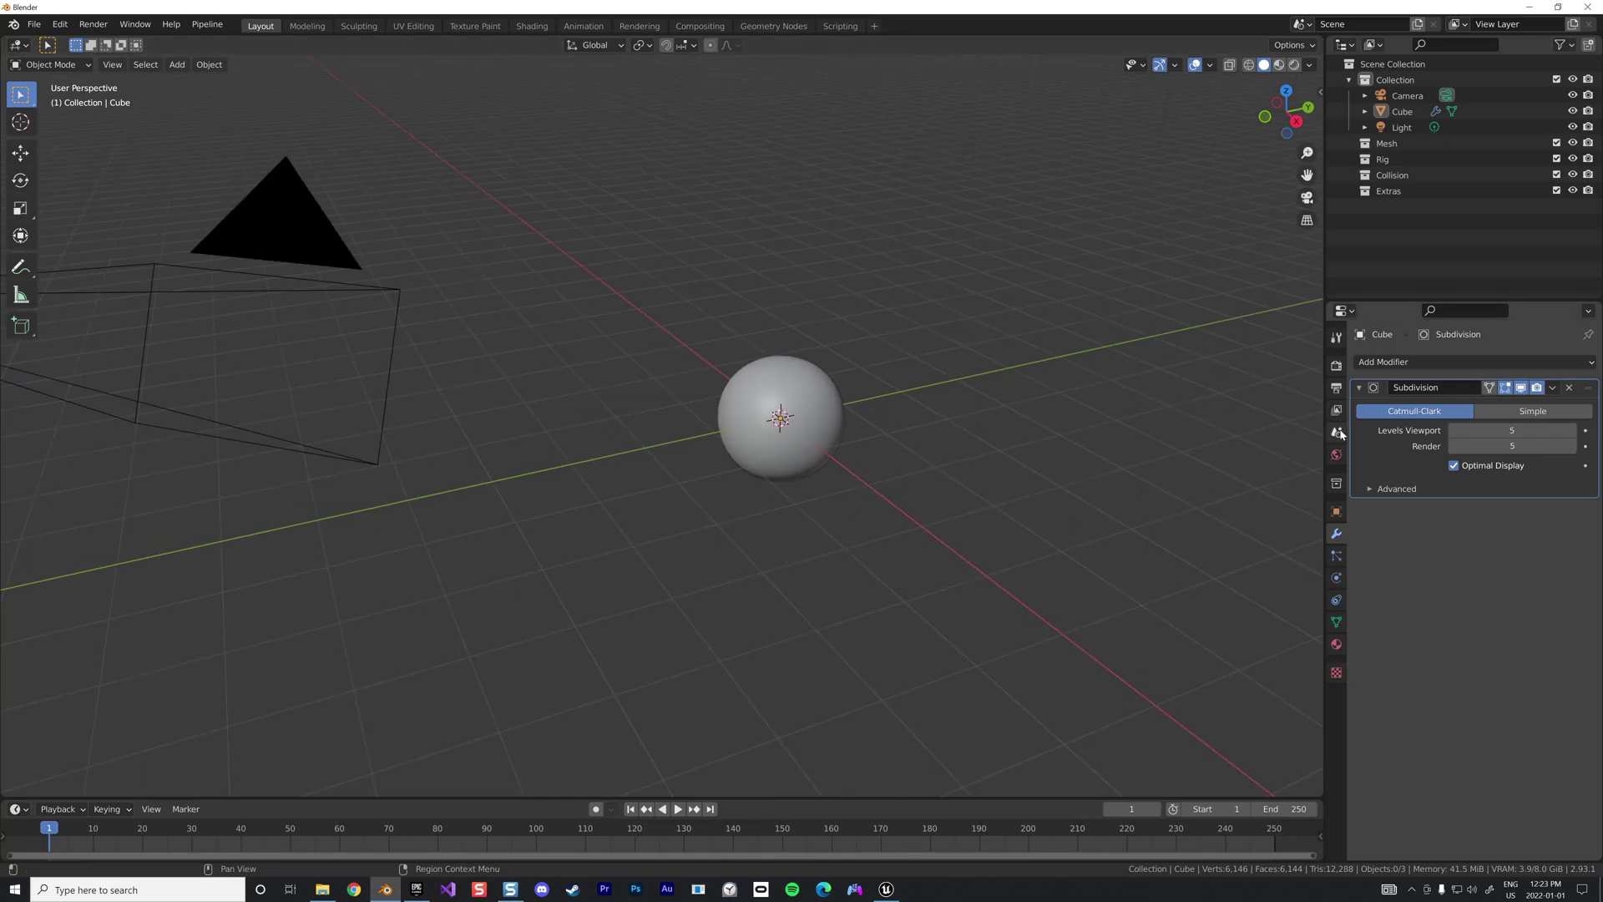
# Add a Displace modifier driven by a new Voronoi texture
pyautogui.click(1400, 364)
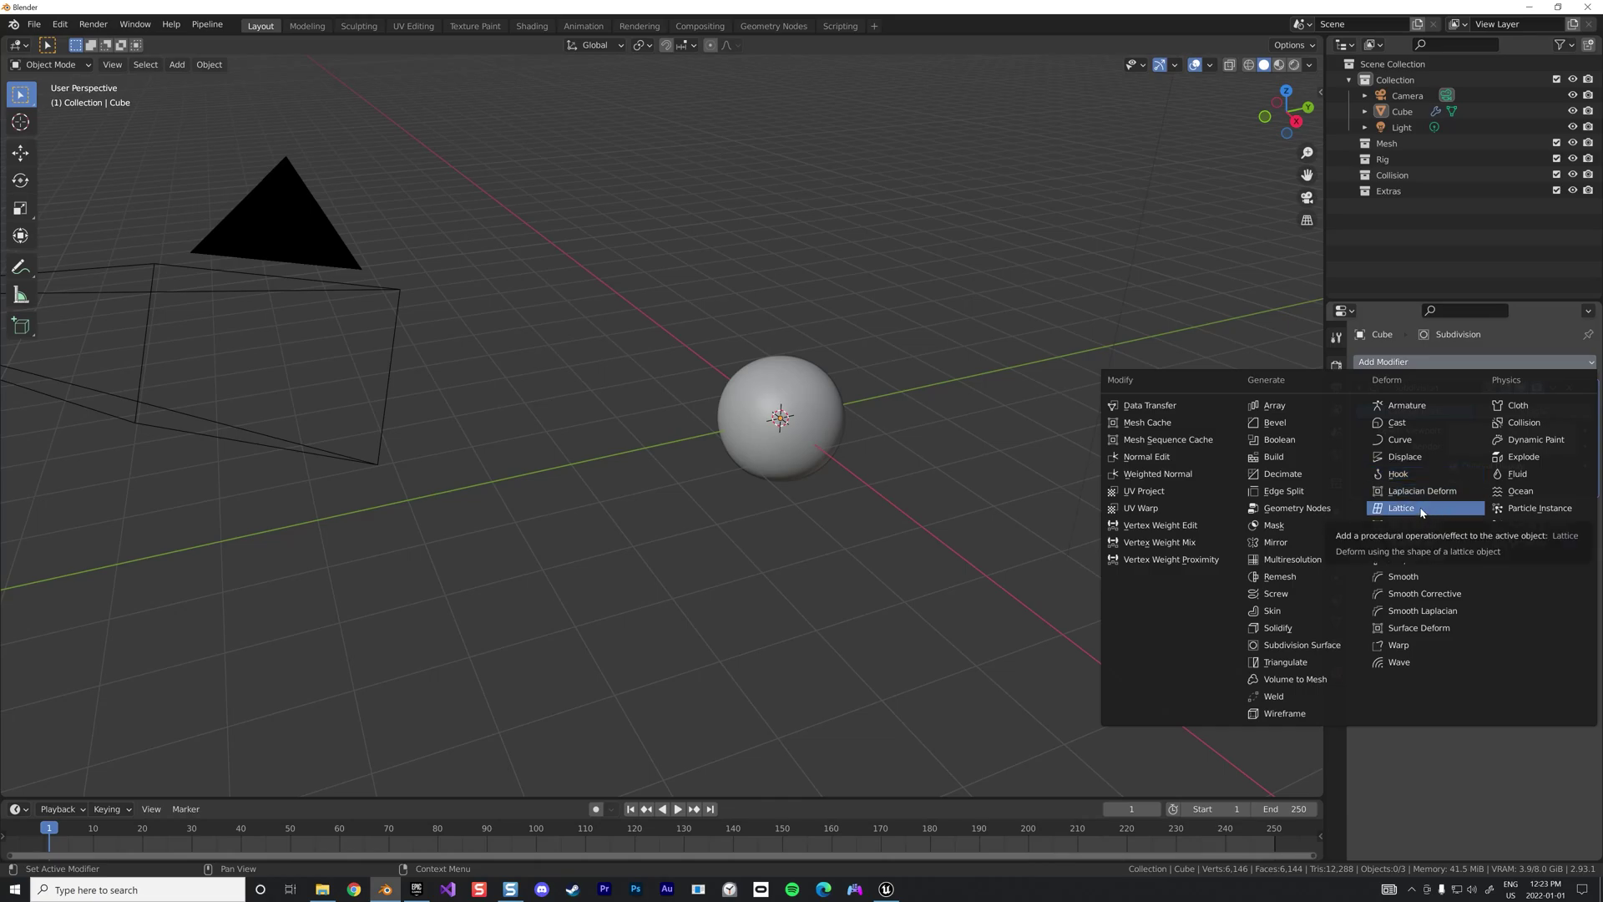
pyautogui.click(1420, 458)
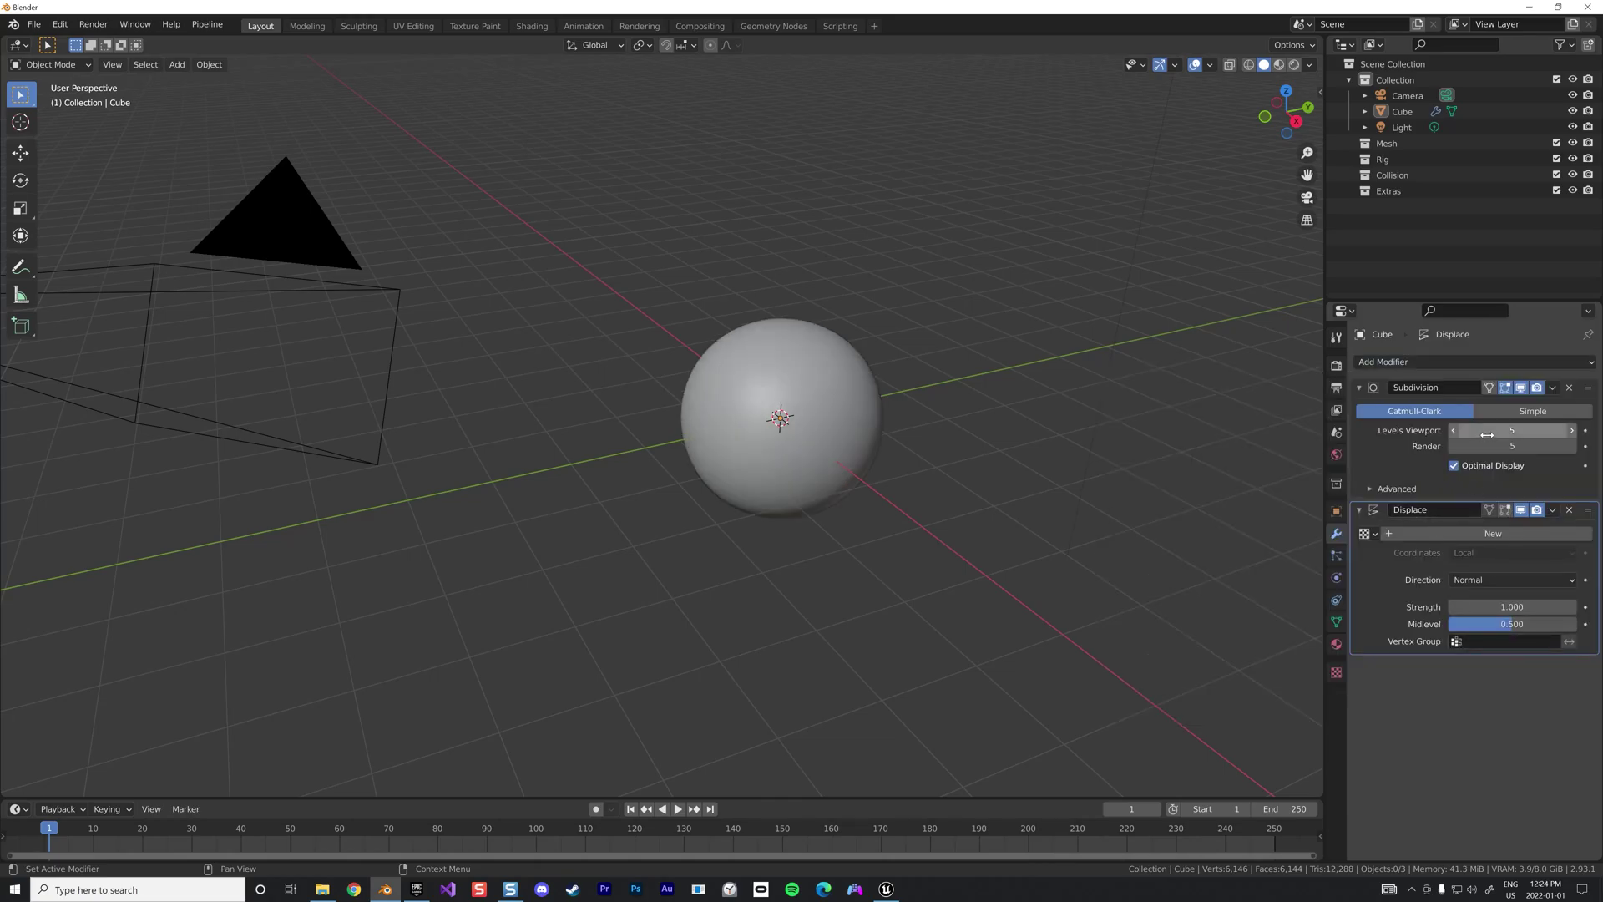
pyautogui.click(1452, 533)
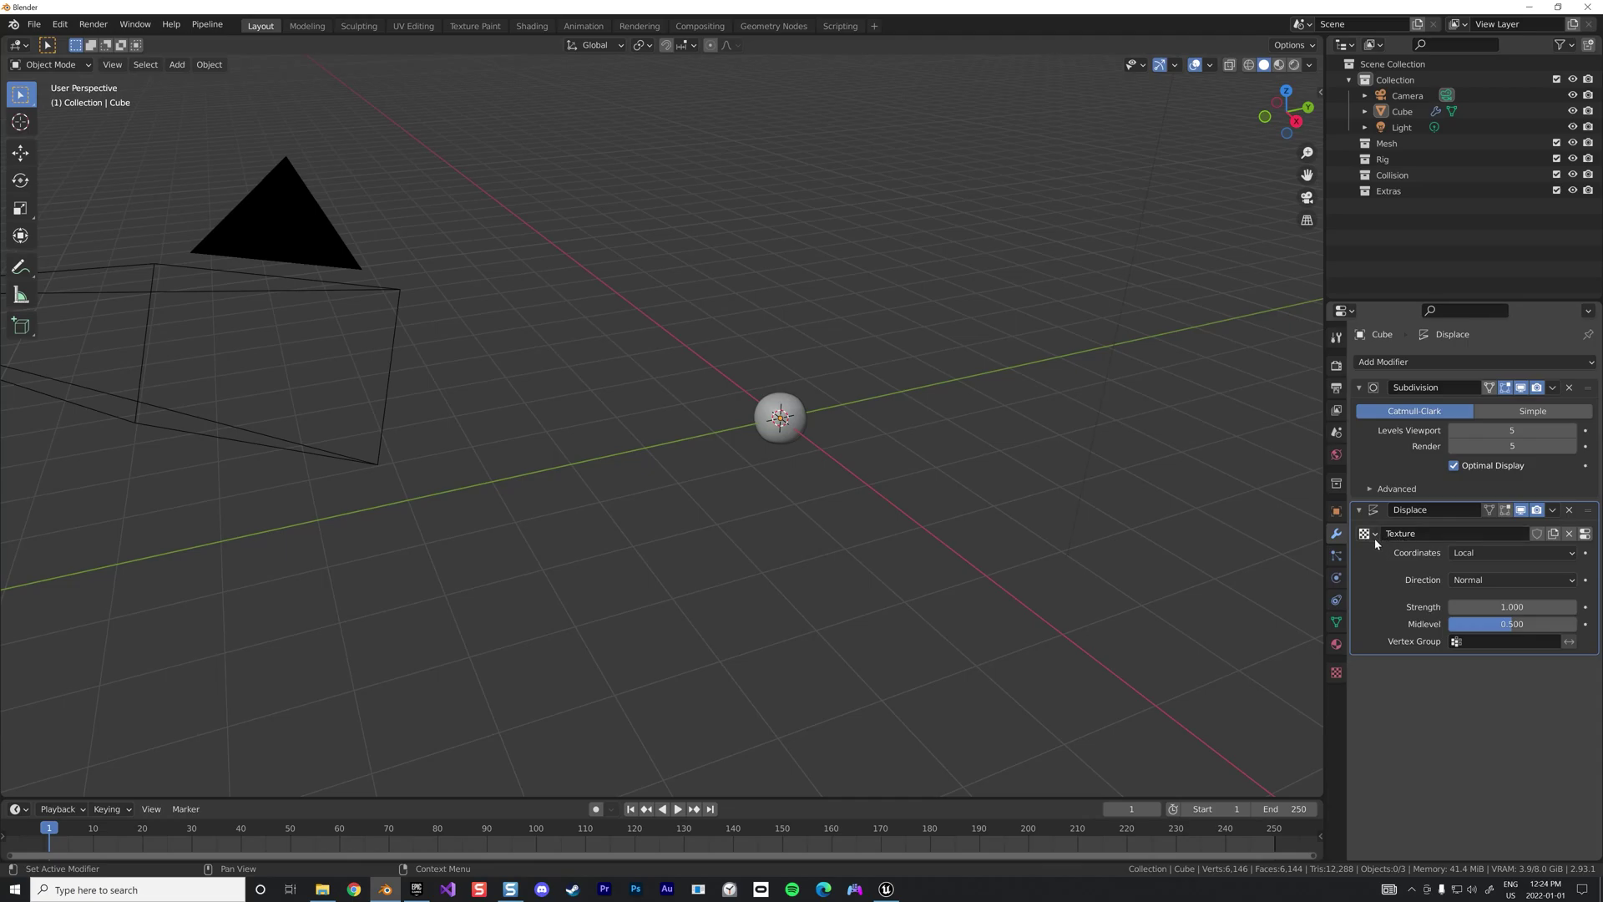
pyautogui.click(1335, 673)
pyautogui.click(1469, 407)
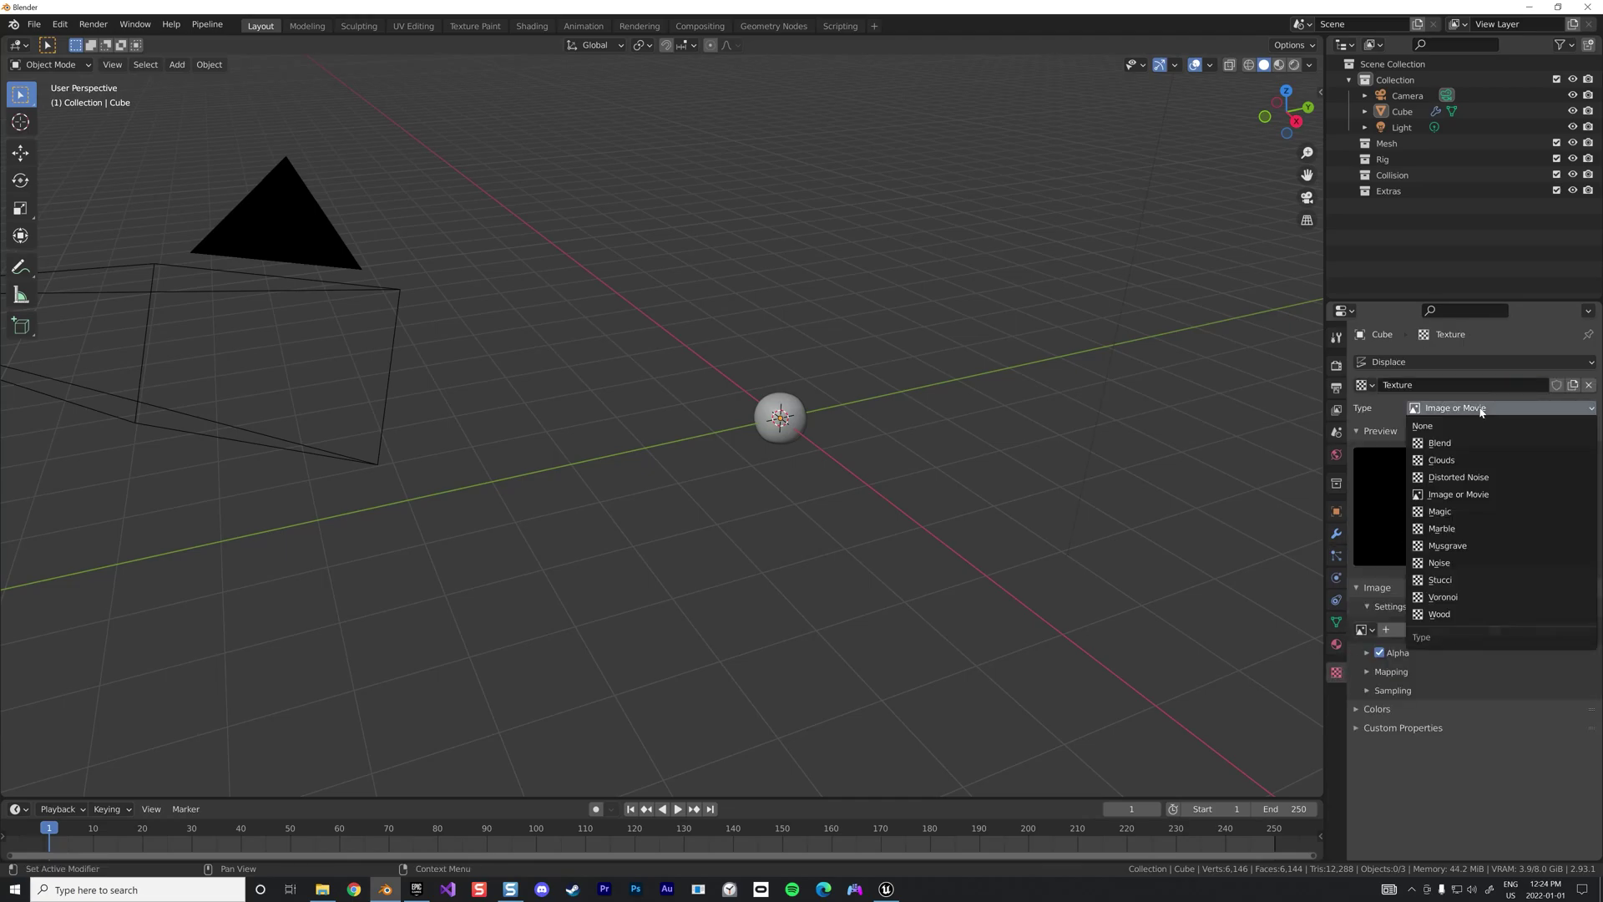
pyautogui.click(1475, 598)
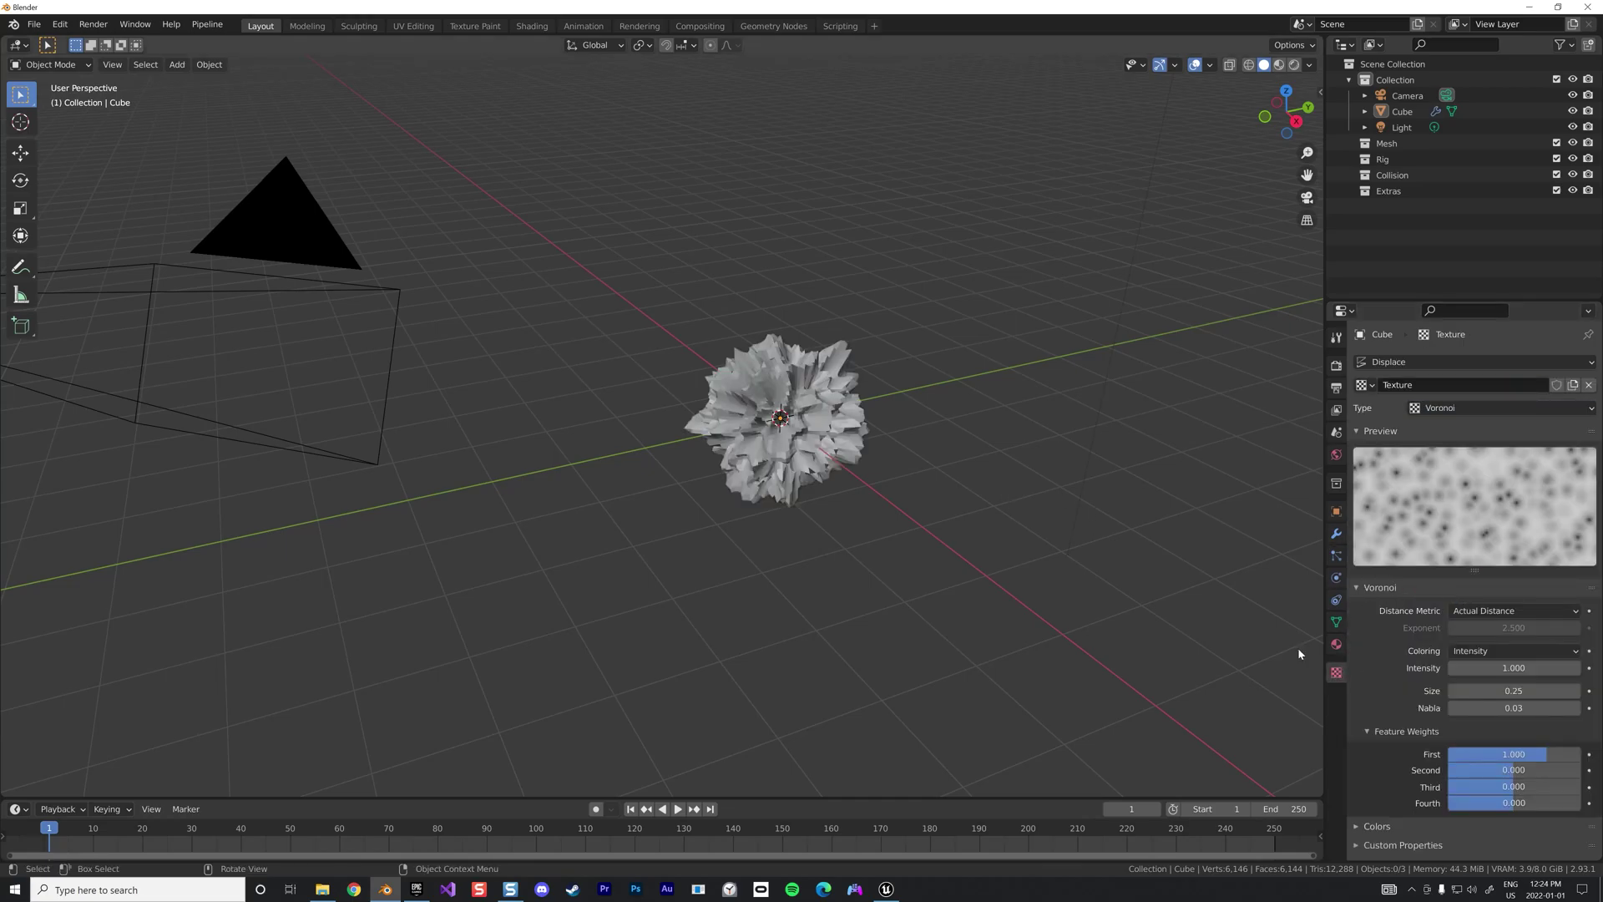
# Tune the Voronoi Size through 0.93, 0.84 and 1.05, finishing at 1.29
pyautogui.moveTo(1513, 691); pyautogui.dragTo(1586, 691)
pyautogui.moveTo(988, 520); pyautogui.dragTo(966, 451, button='middle')
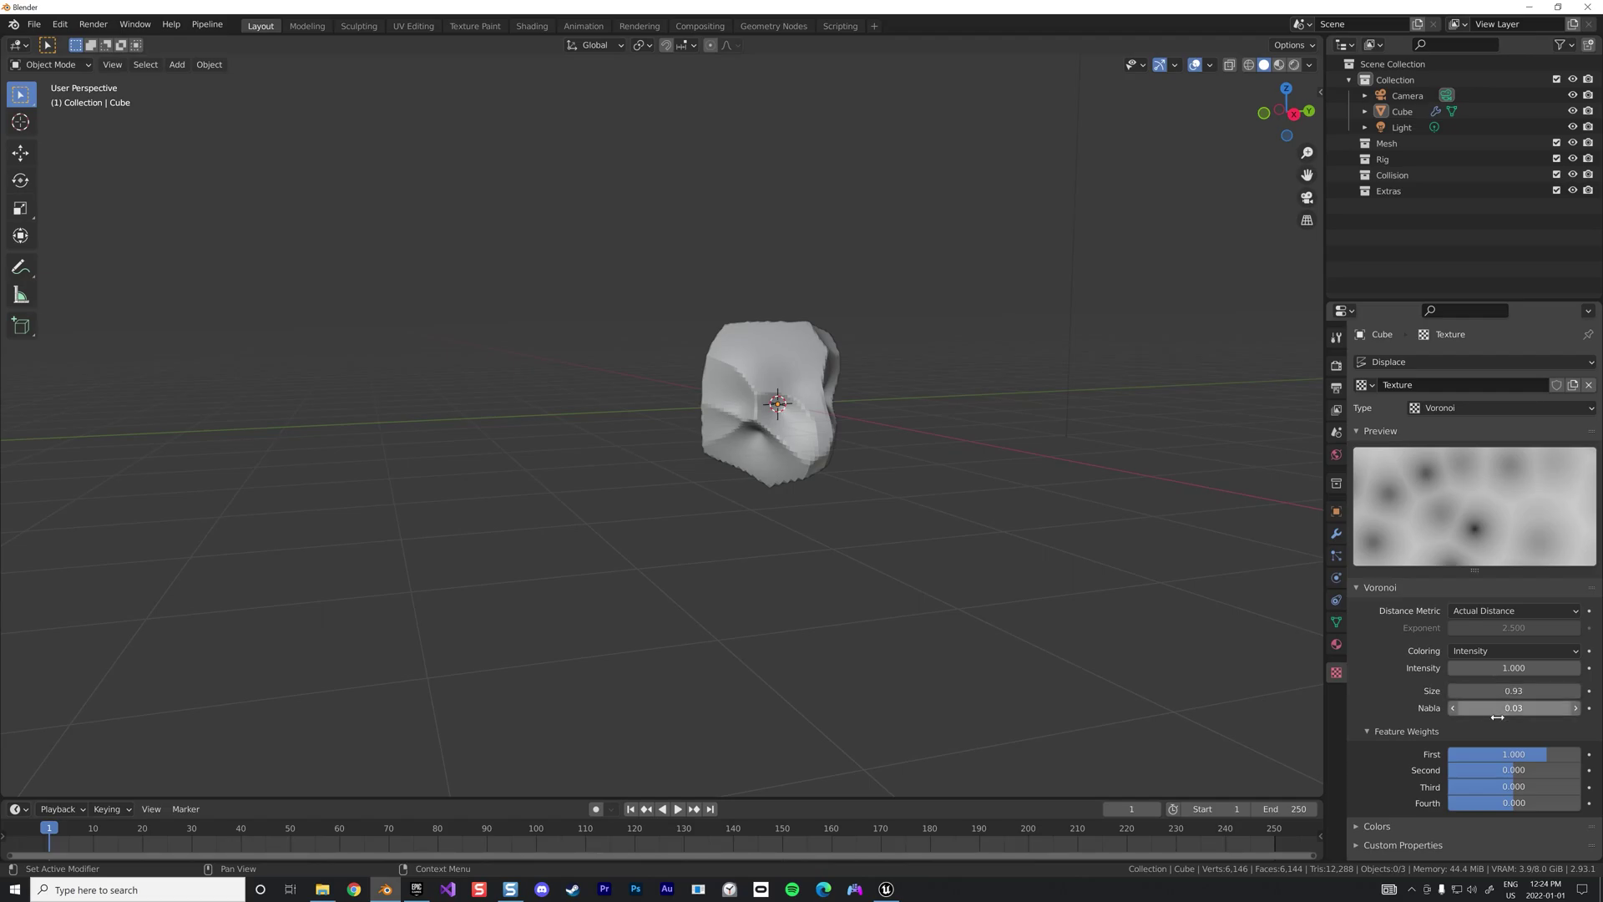
pyautogui.moveTo(1502, 698)
pyautogui.mouseDown()
pyautogui.moveTo(1557, 690)
pyautogui.moveTo(1500, 690)
pyautogui.mouseUp()
pyautogui.moveTo(909, 433); pyautogui.dragTo(1020, 447, button='middle')
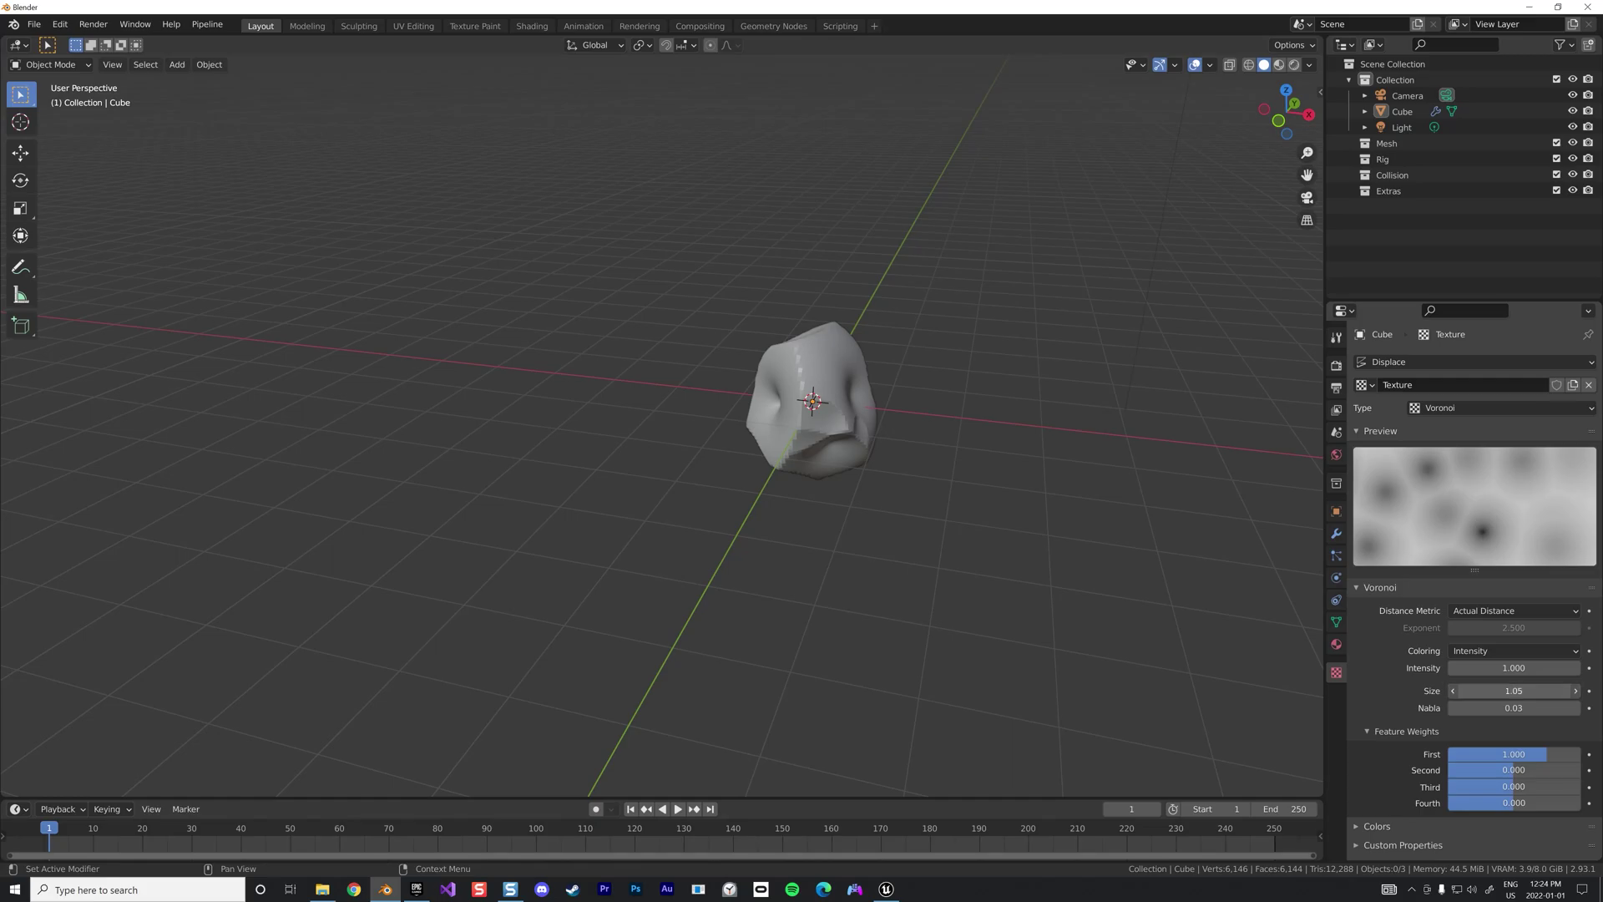
pyautogui.moveTo(1513, 691); pyautogui.dragTo(1544, 690)
pyautogui.moveTo(883, 404); pyautogui.dragTo(928, 414, button='middle')
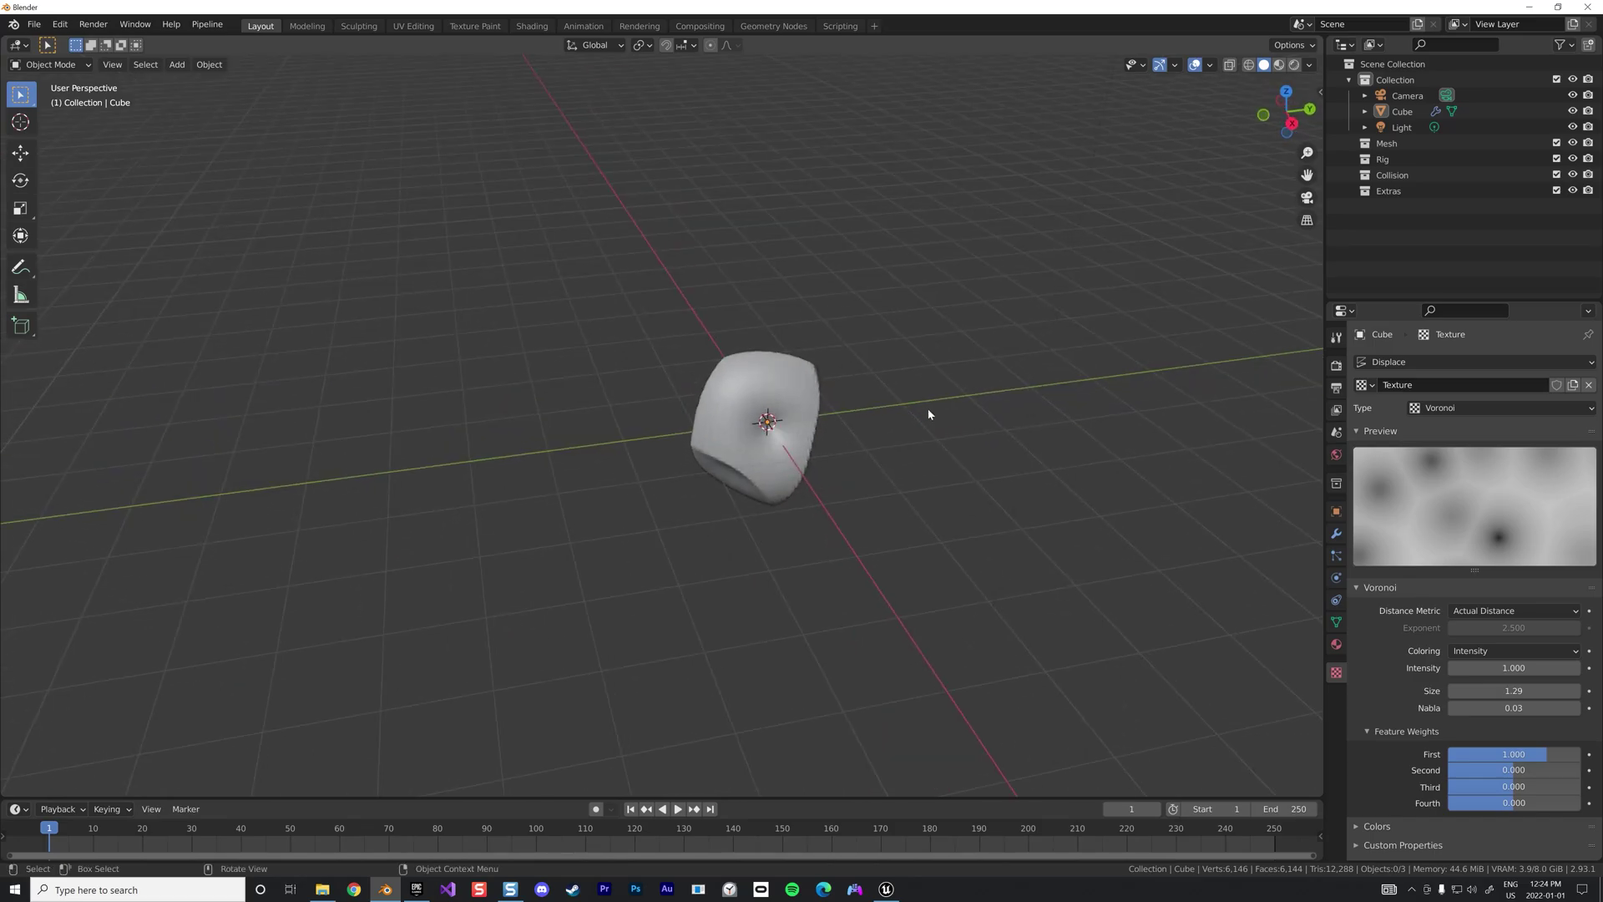
# Apply the Subdivision then the Displace modifier, and reselect the rock
pyautogui.click(783, 368)
pyautogui.rightClick(784, 367)
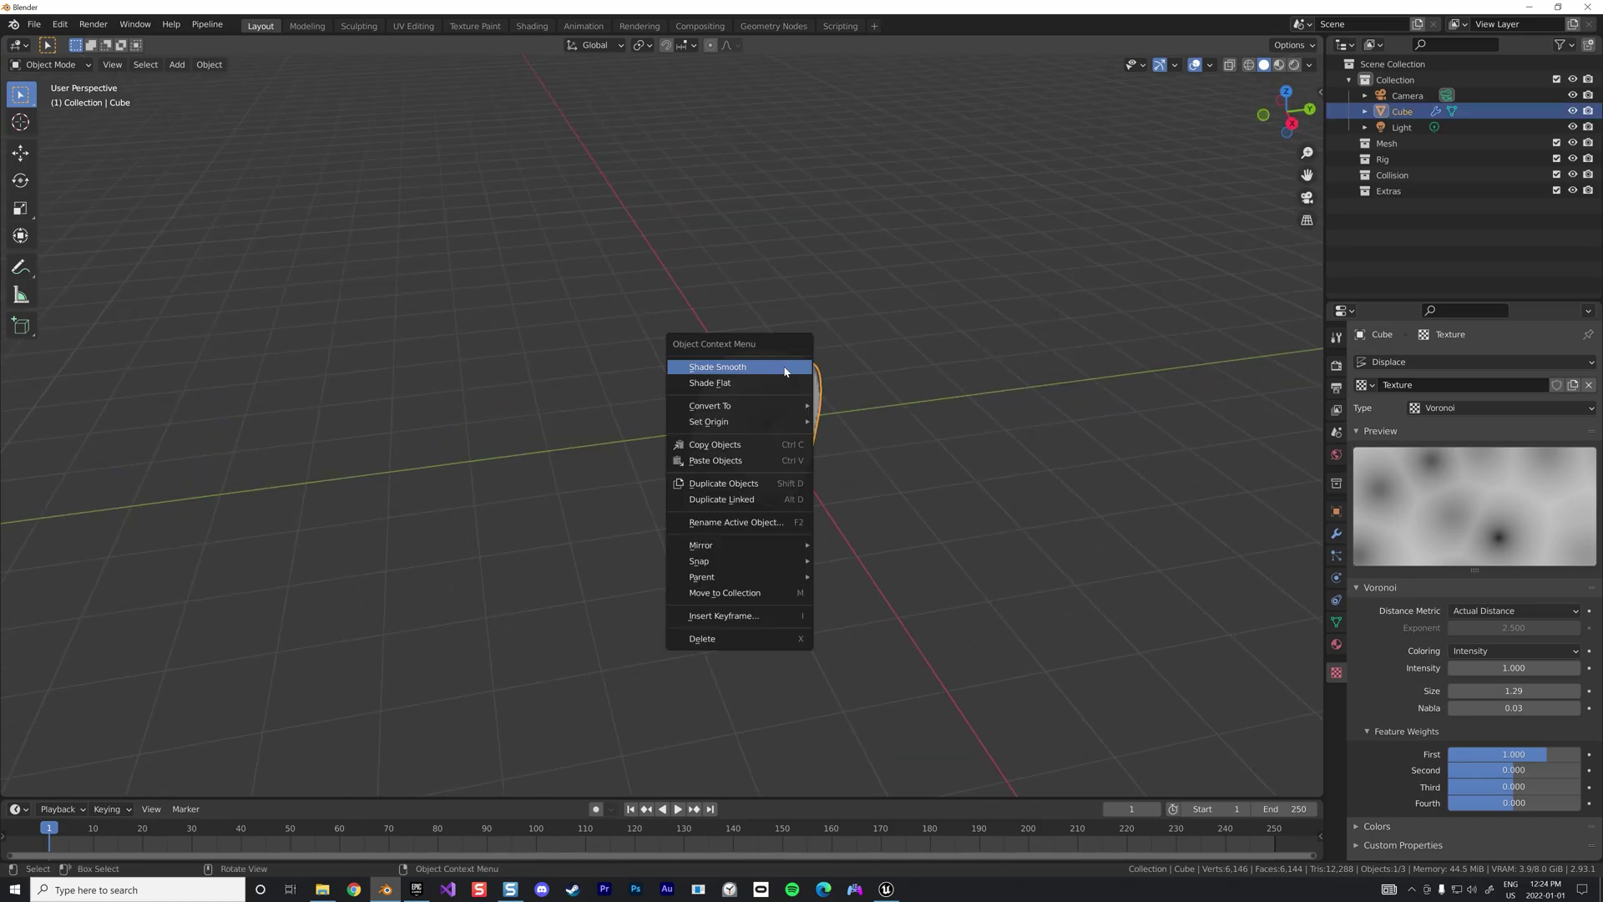
pyautogui.press('Escape')
pyautogui.click(888, 389)
pyautogui.moveTo(888, 389); pyautogui.dragTo(951, 368, button='middle')
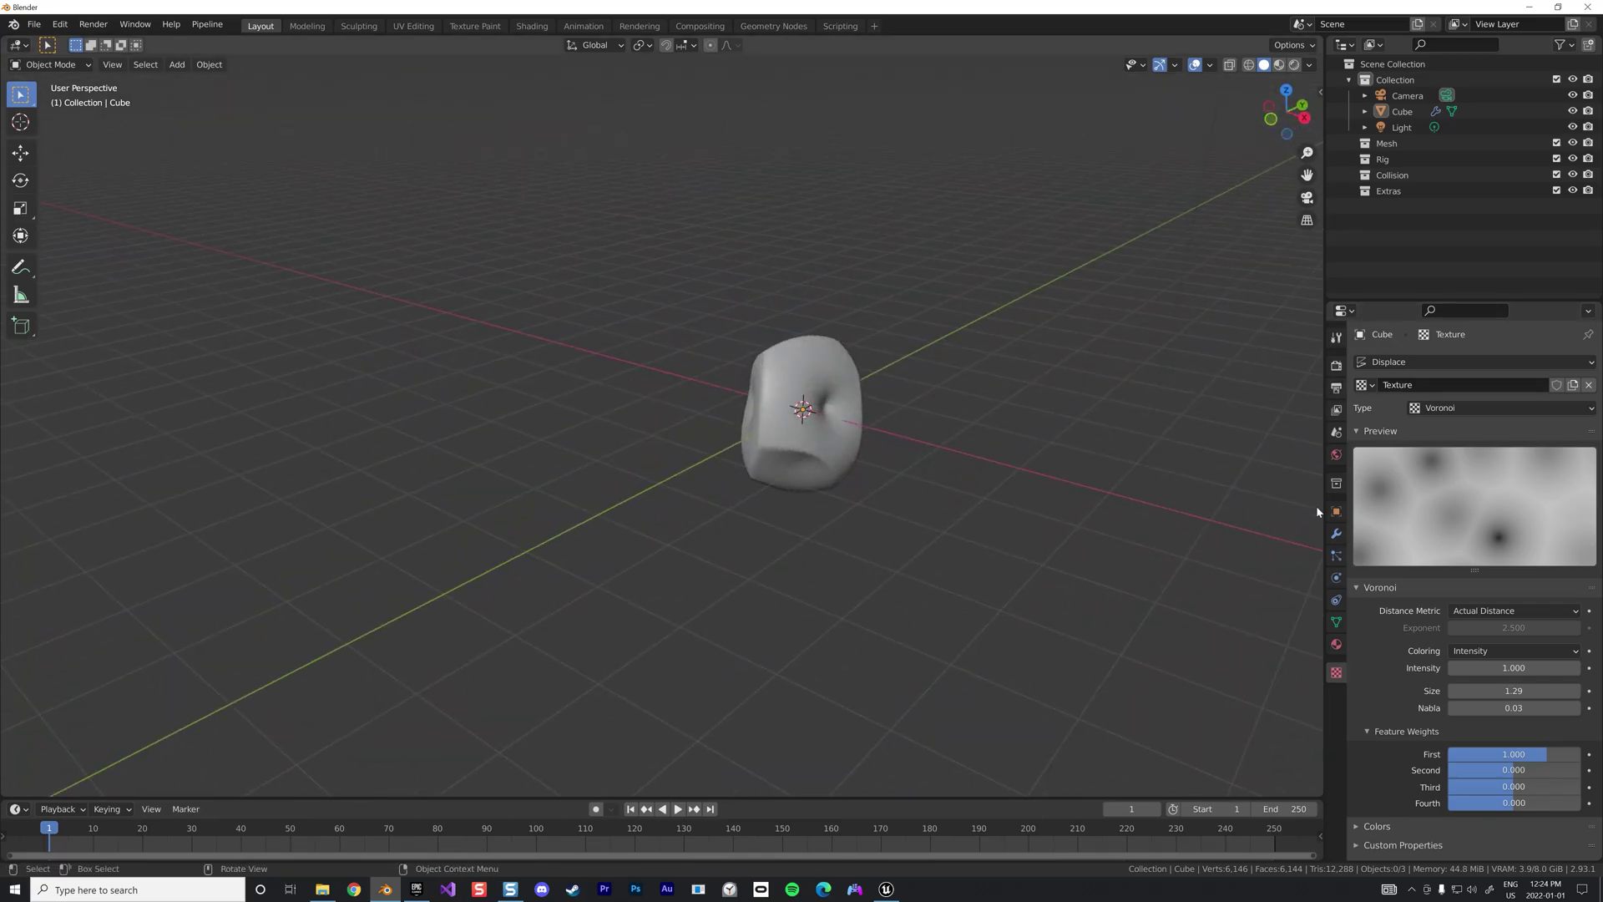
pyautogui.click(1336, 534)
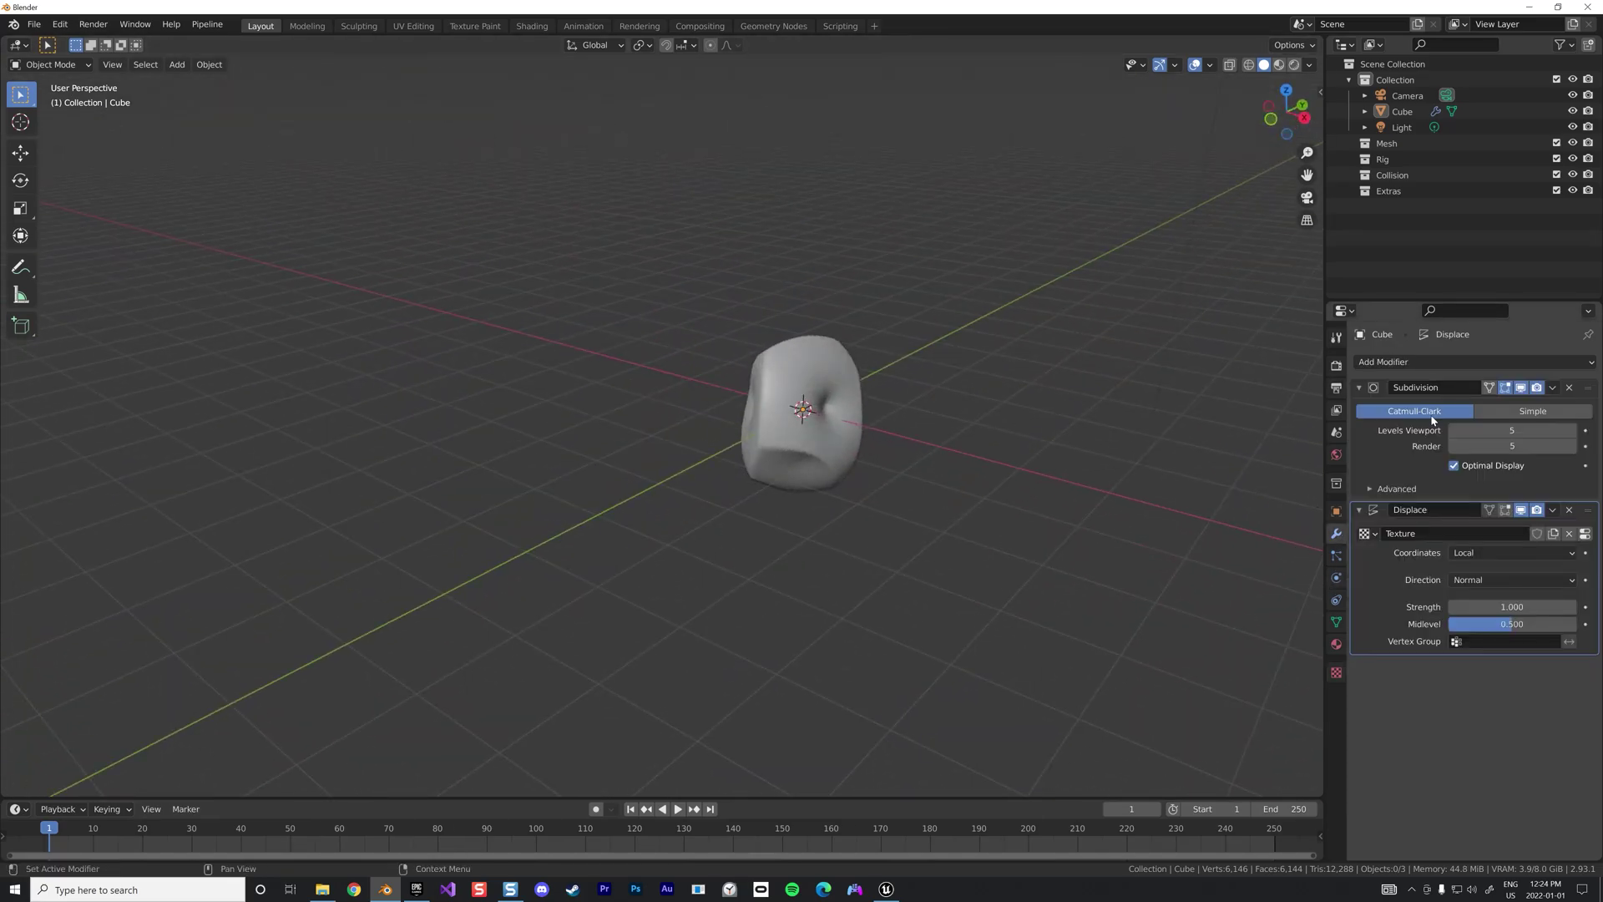
pyautogui.click(1553, 388)
pyautogui.click(1502, 408)
pyautogui.click(1553, 387)
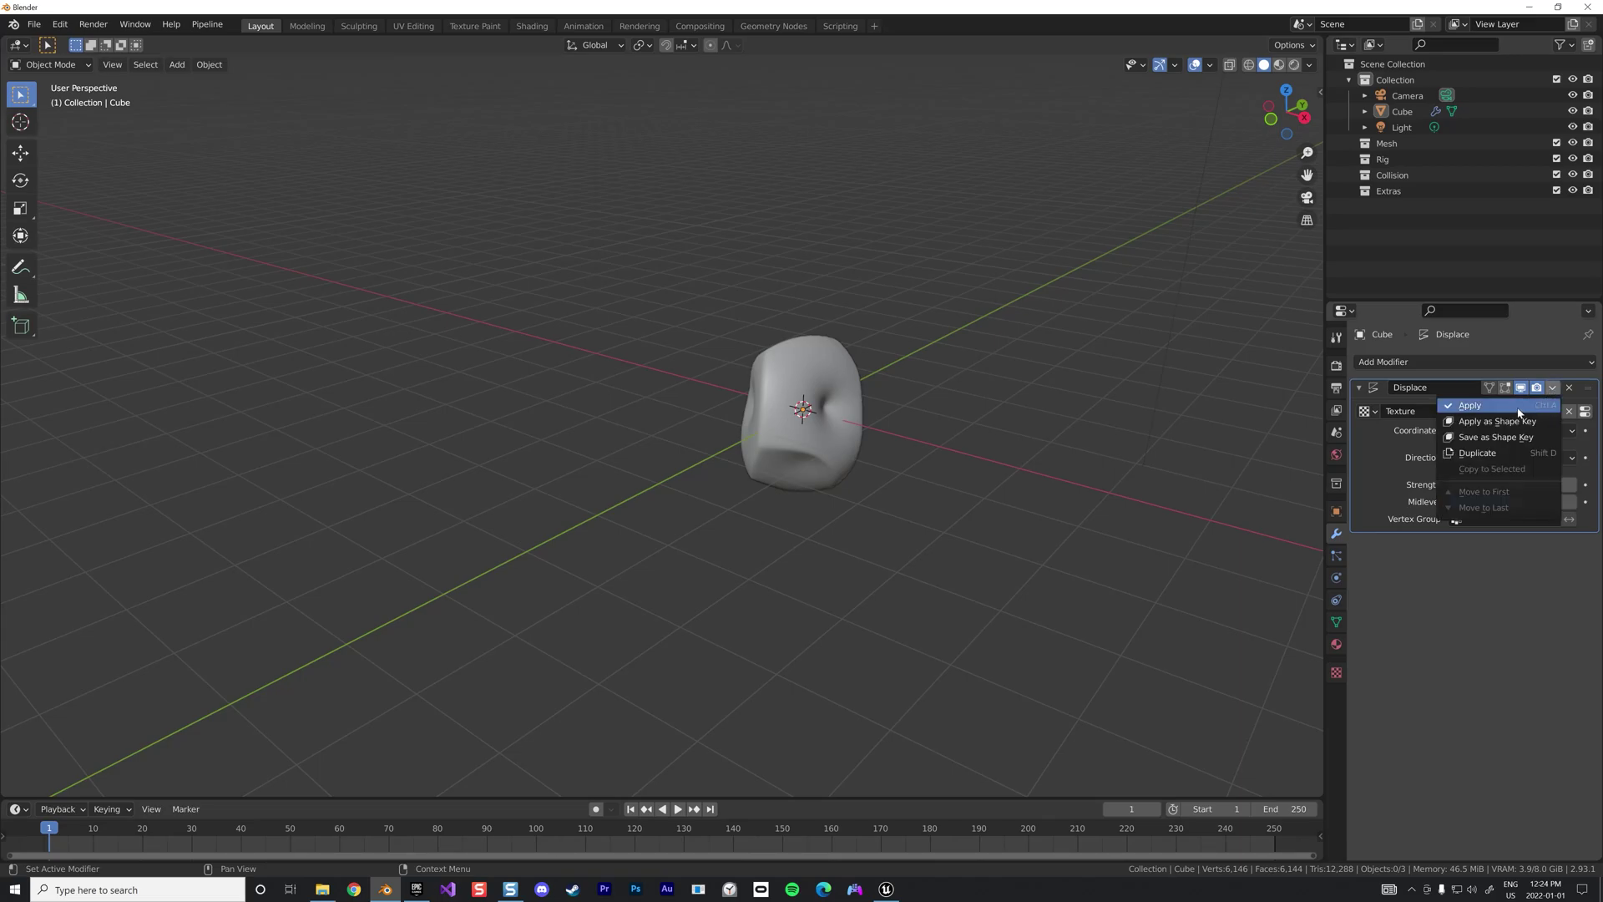
pyautogui.click(1502, 407)
pyautogui.click(841, 377)
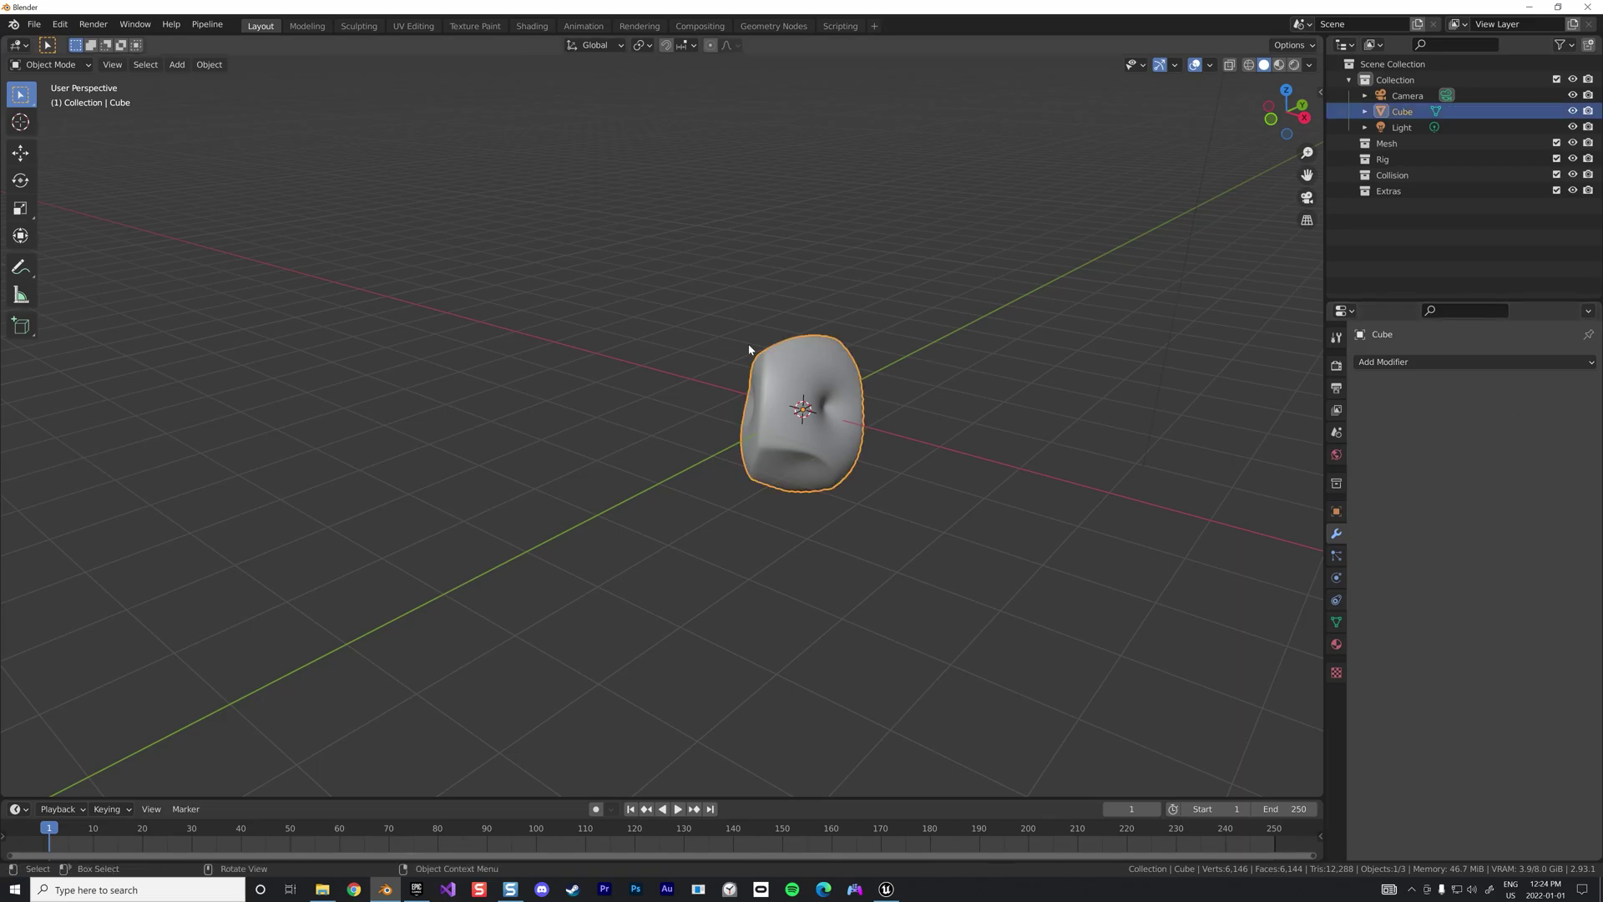
# Enter Sculpt Mode and voxel-remesh the rock at 0.0175 m voxel size
pyautogui.click(370, 29)
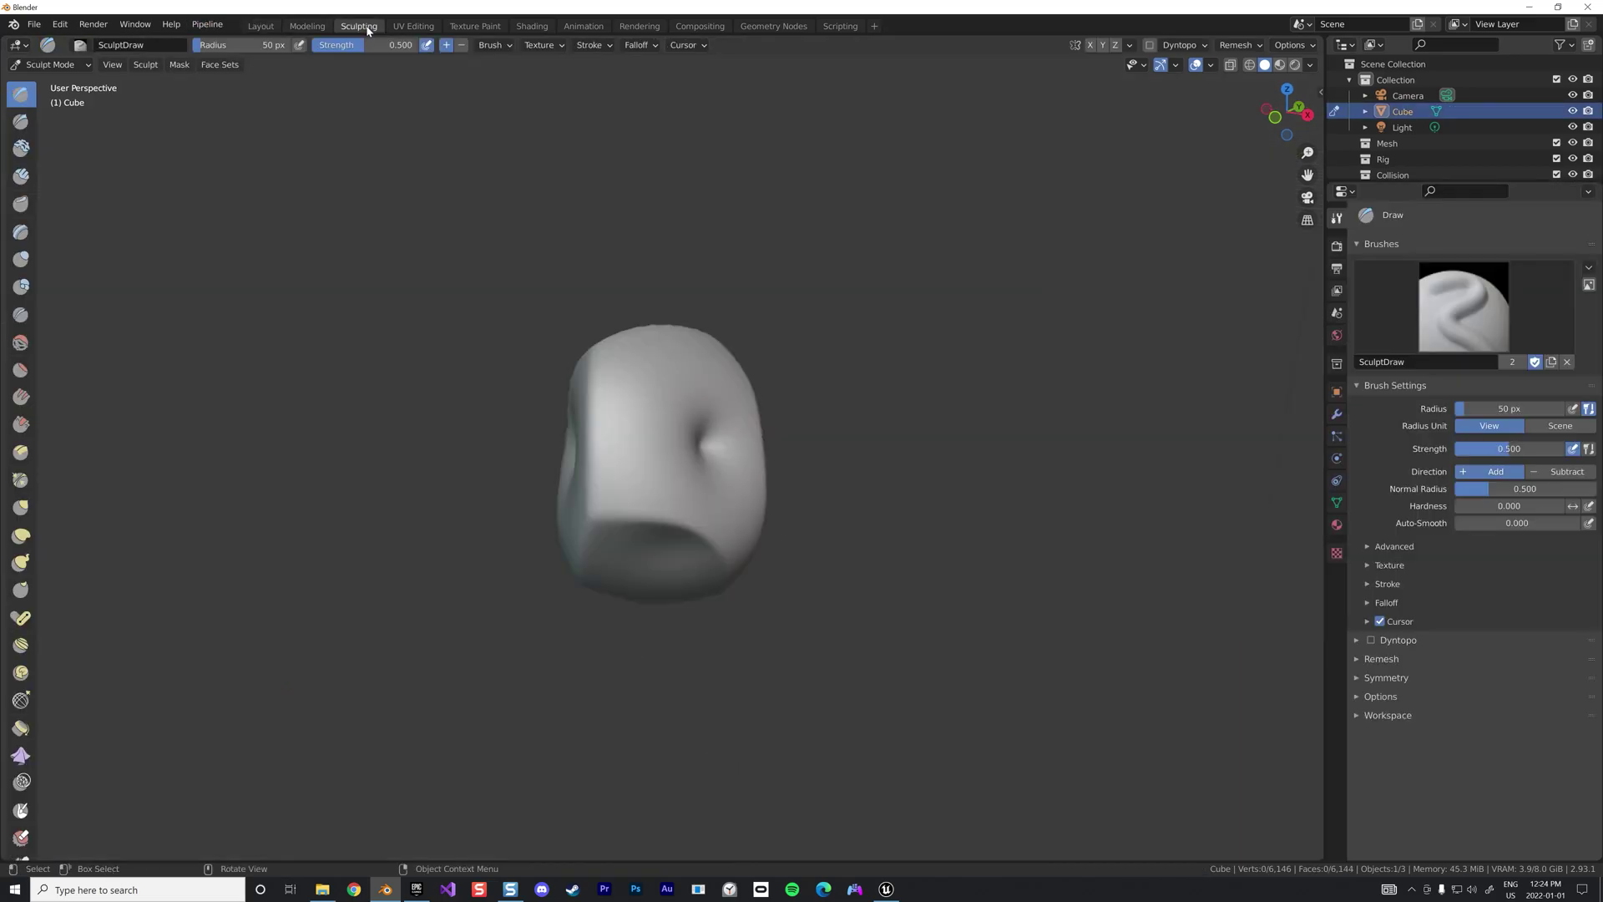
pyautogui.click(1238, 45)
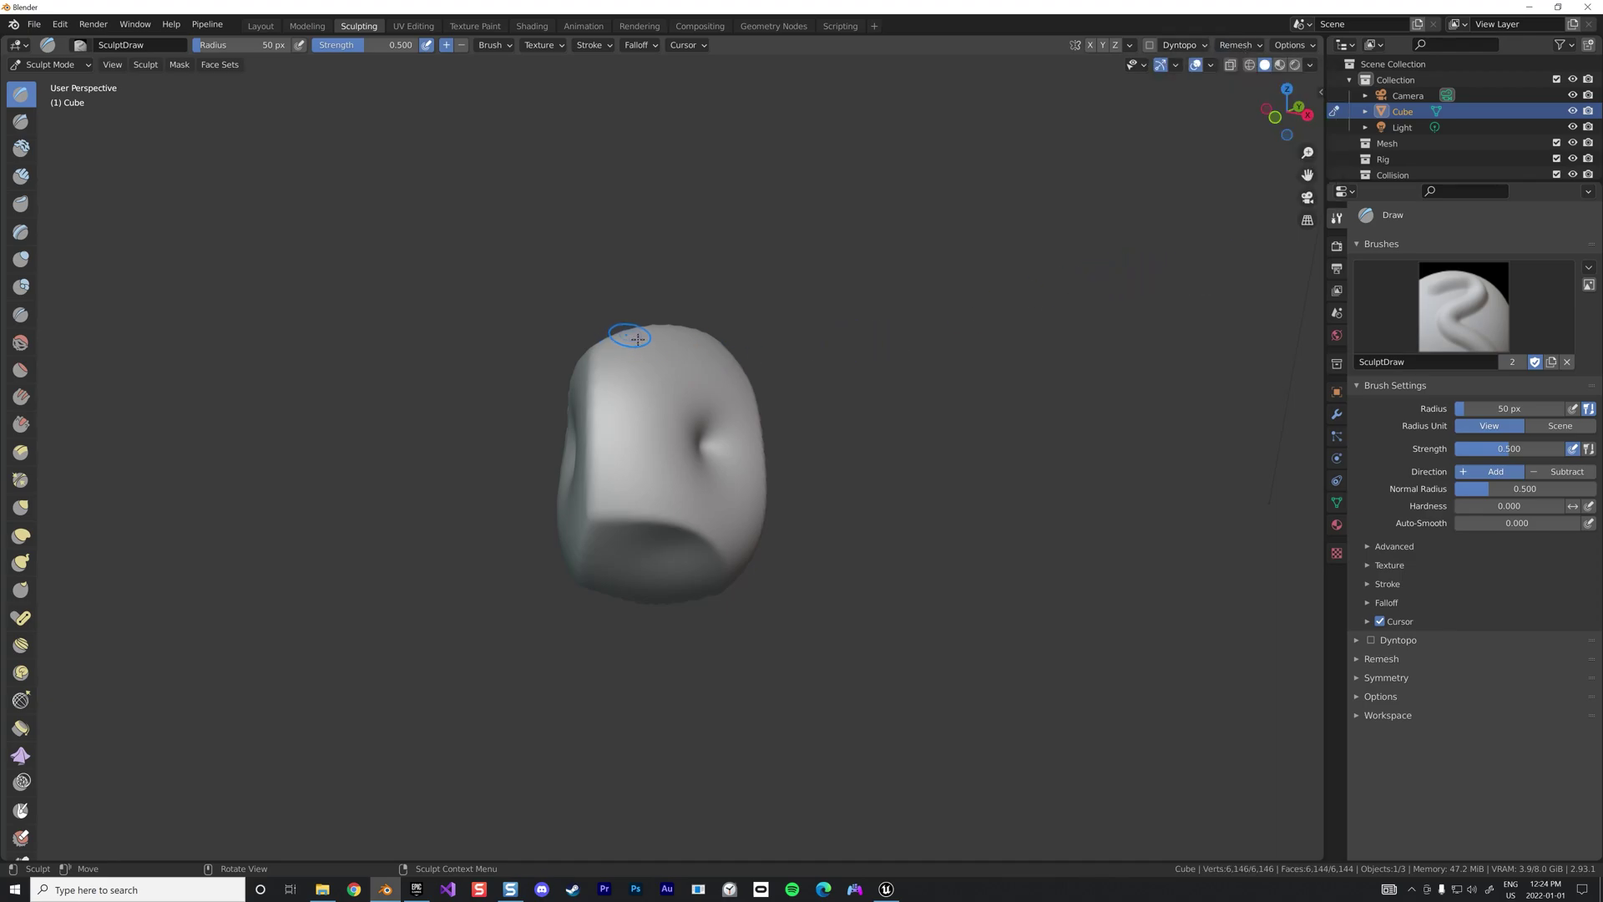
pyautogui.hotkey('shift', 'r')
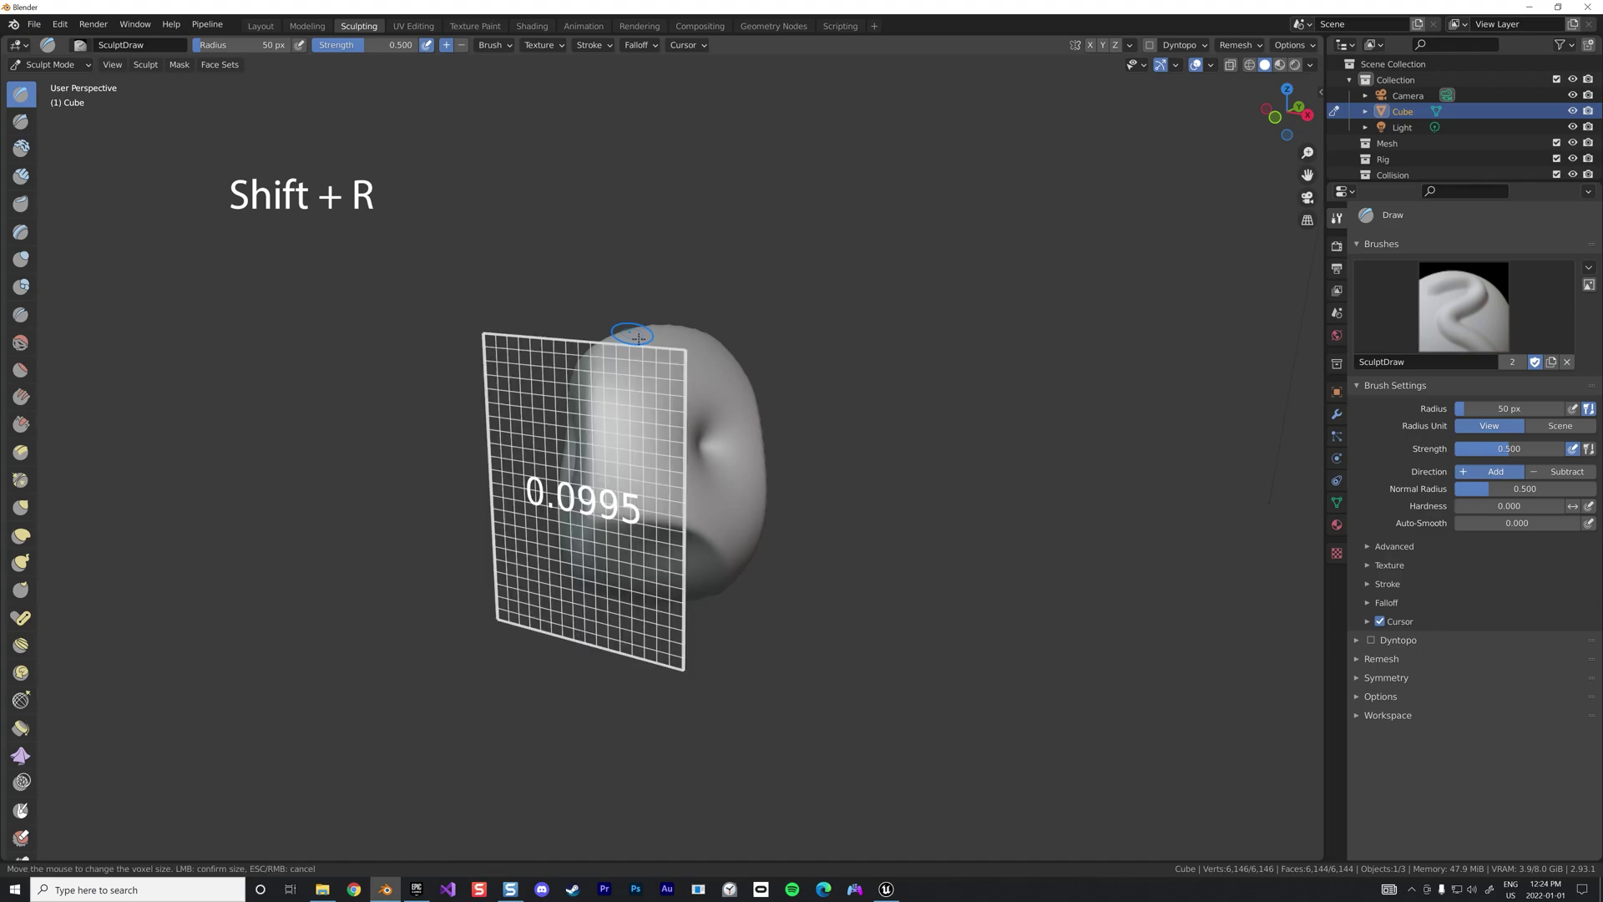
pyautogui.click(707, 359)
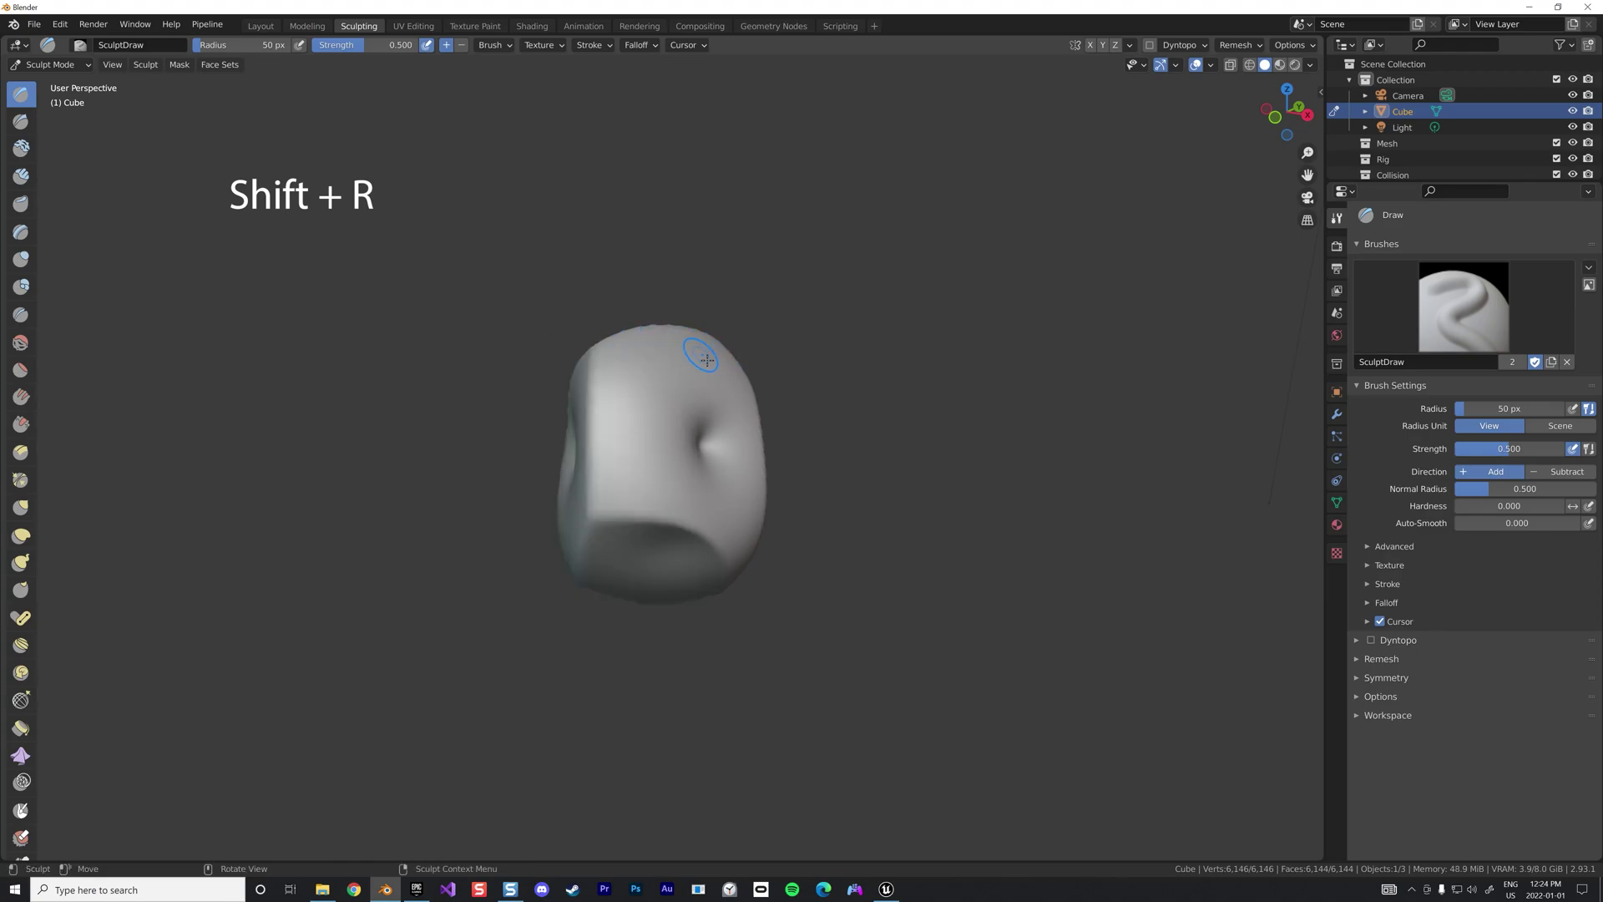
pyautogui.click(1242, 46)
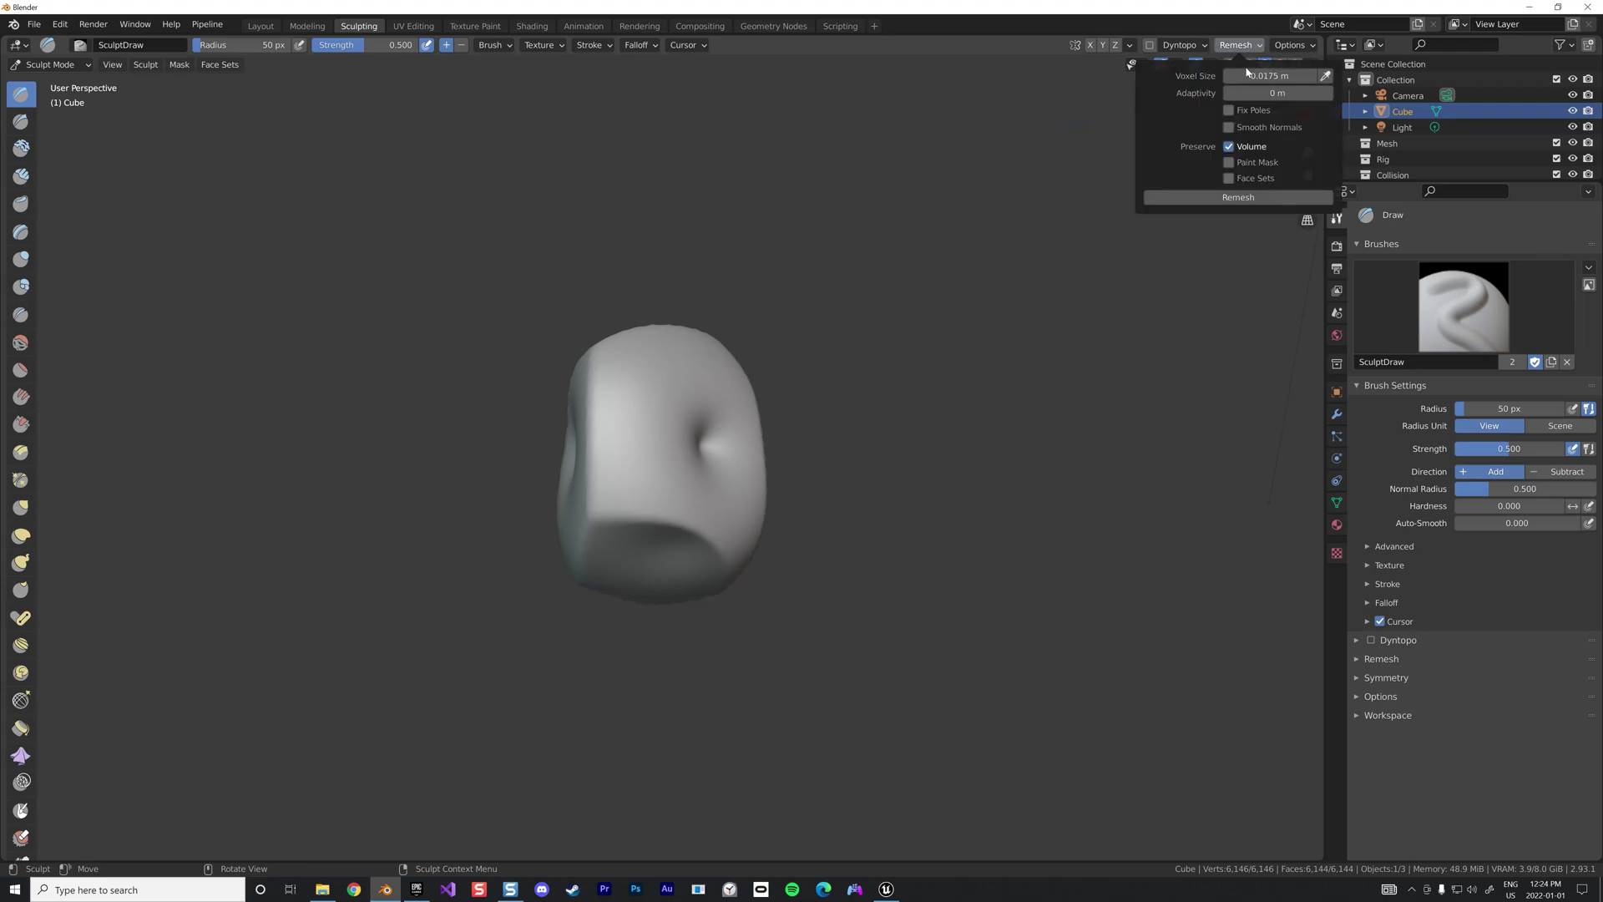
pyautogui.click(1225, 198)
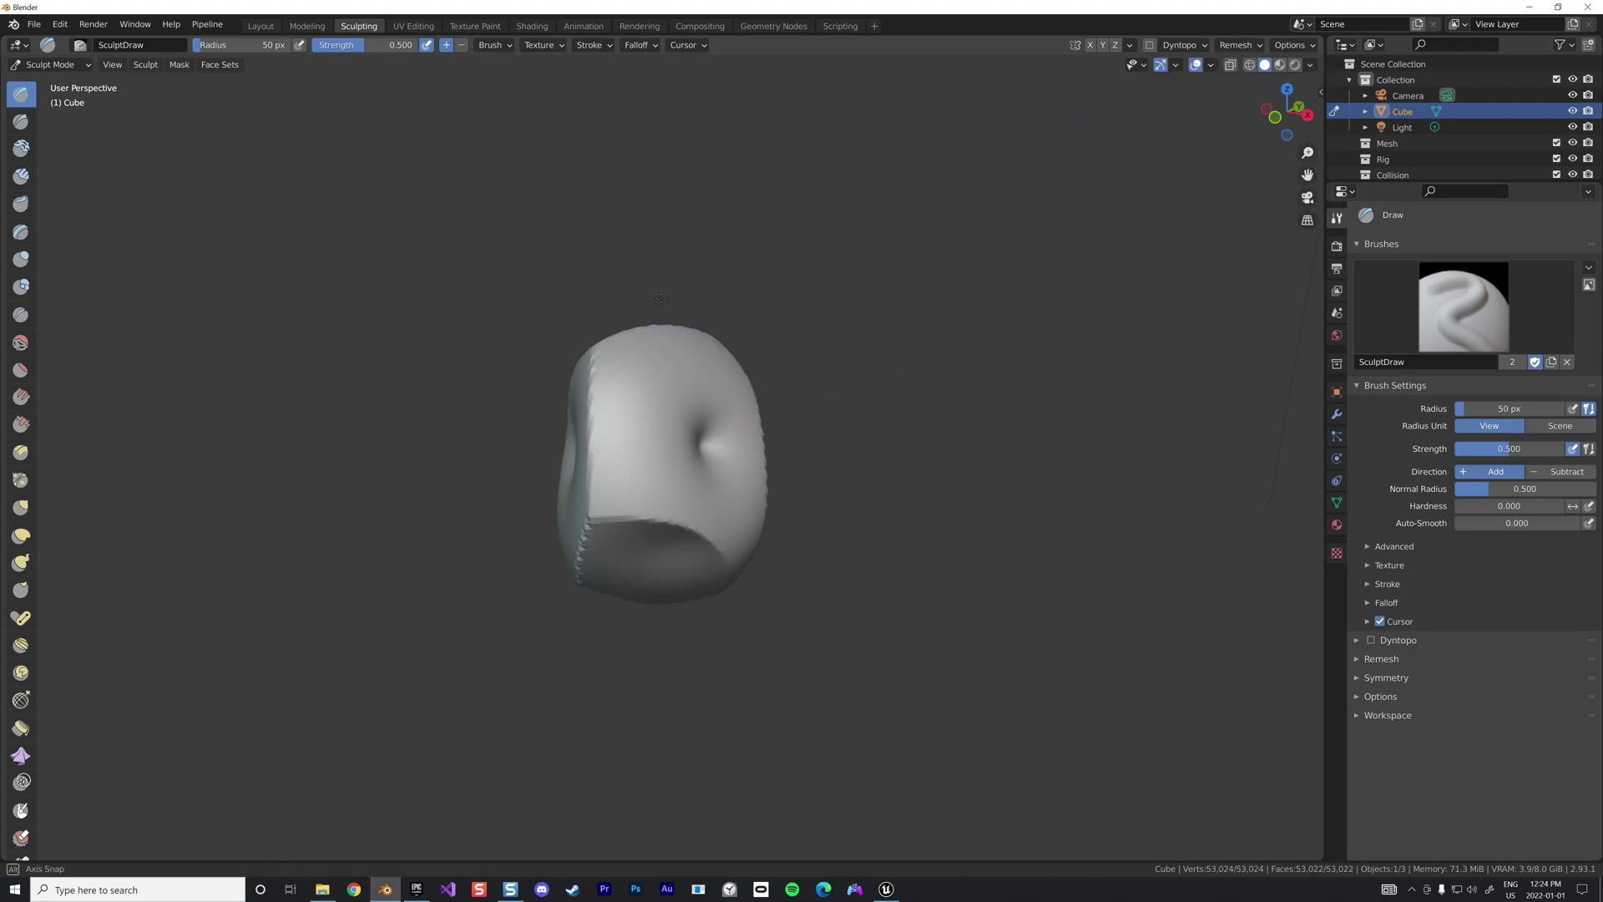
pyautogui.moveTo(660, 300); pyautogui.dragTo(501, 271, button='middle')
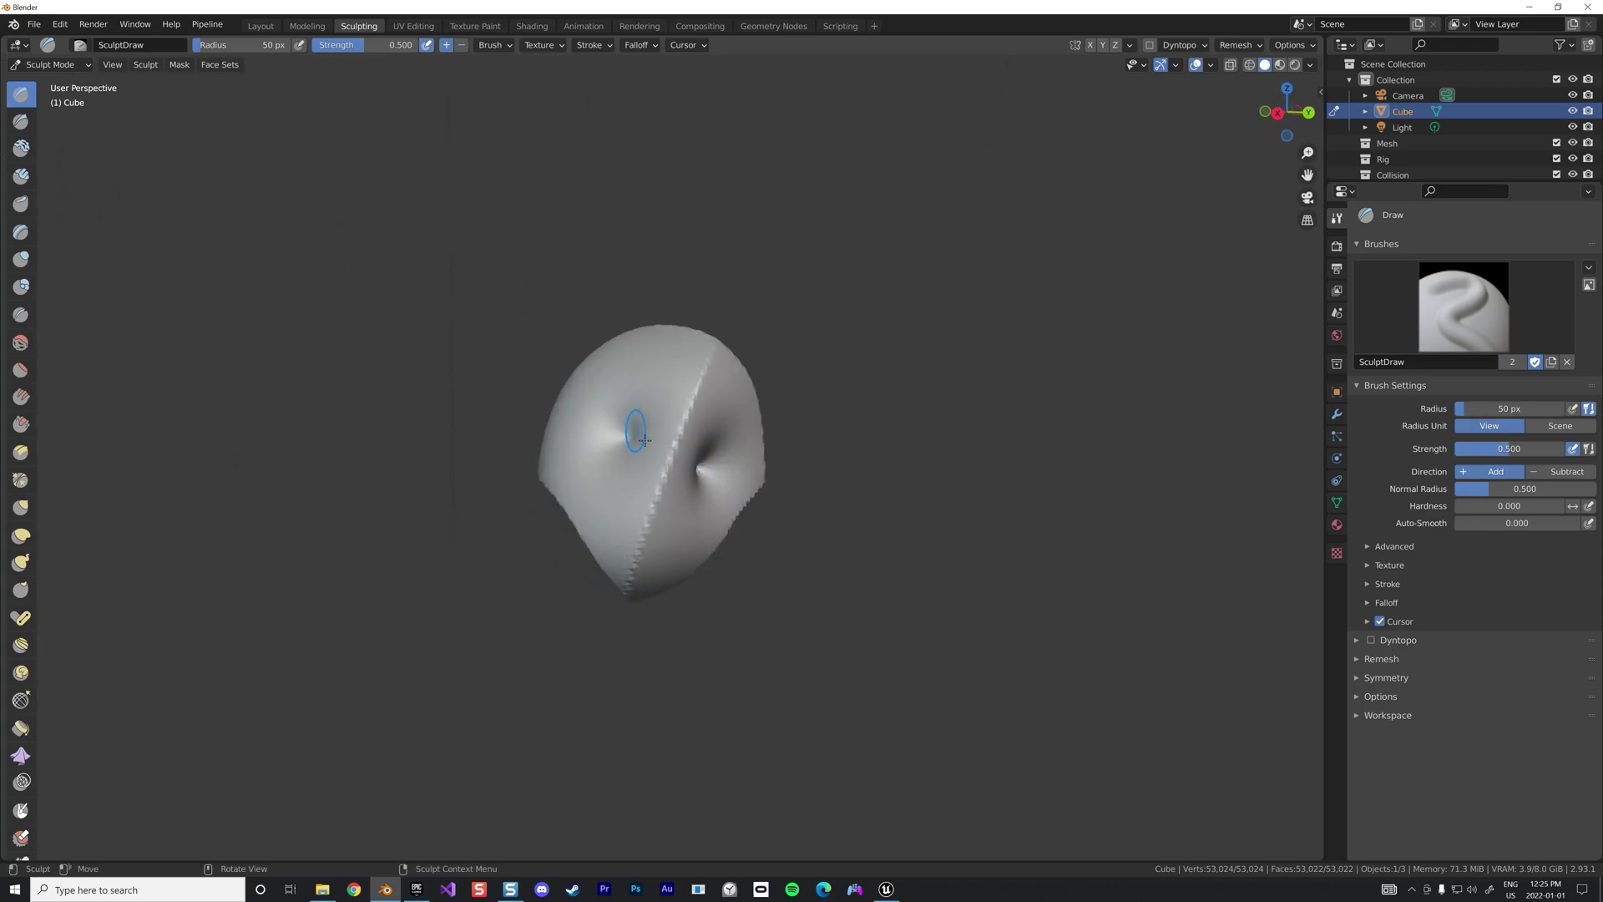
pyautogui.moveTo(641, 445)
pyautogui.mouseDown(button='middle')
pyautogui.moveTo(648, 368)
pyautogui.moveTo(684, 434)
pyautogui.mouseUp(button='middle')
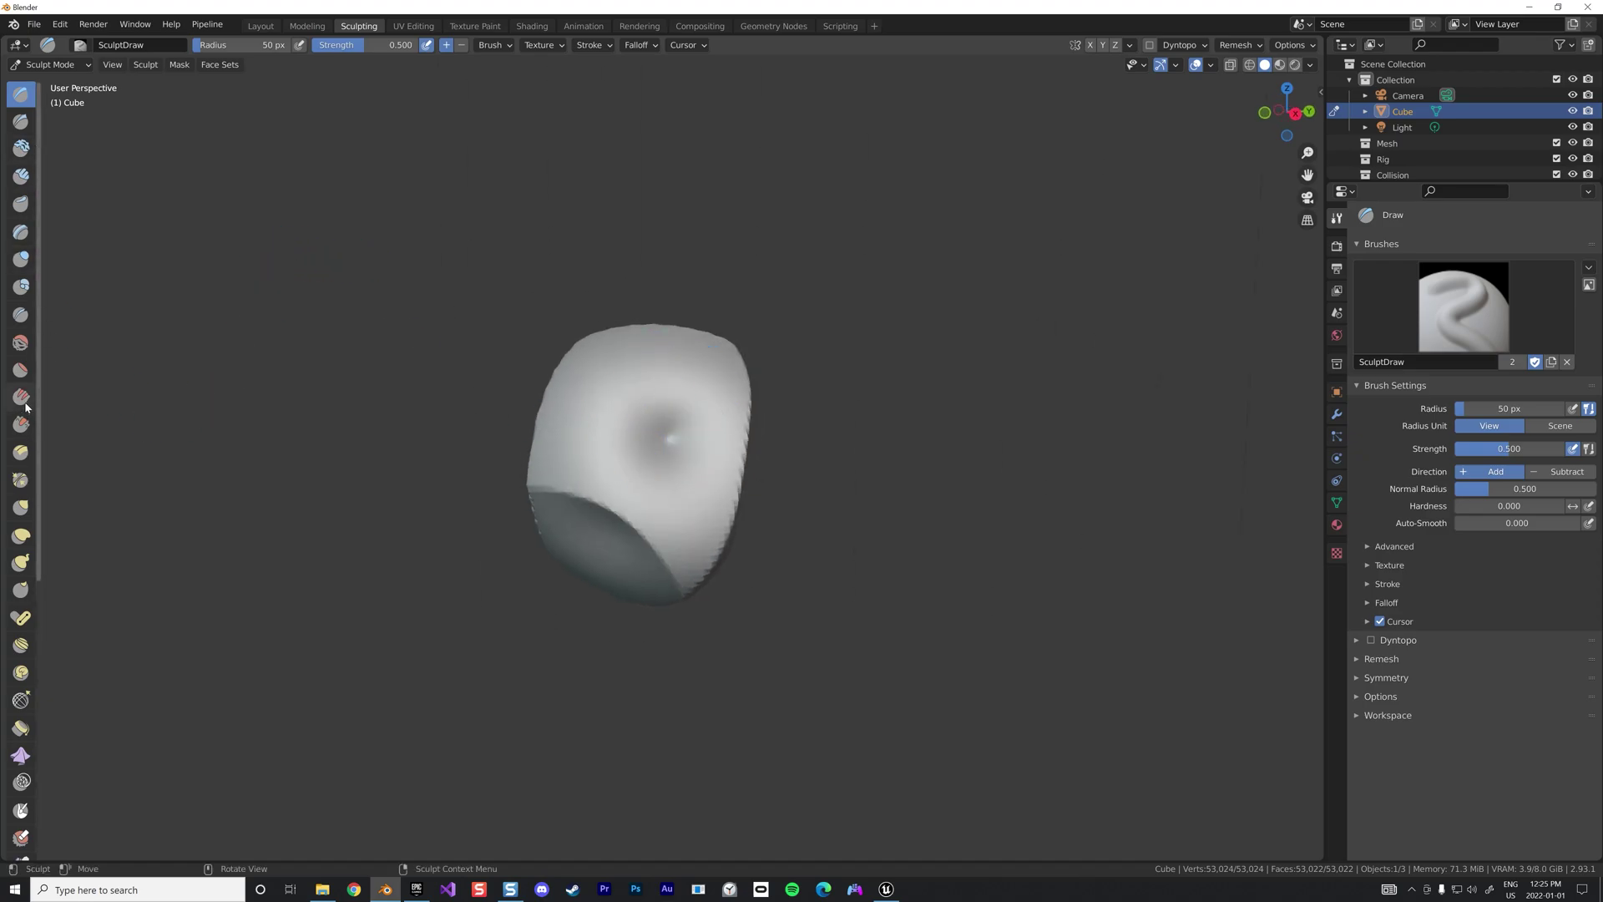
# Sculpt flat facets with the Flatten/Contrast and Scrape/Peaks brushes
pyautogui.click(21, 370)
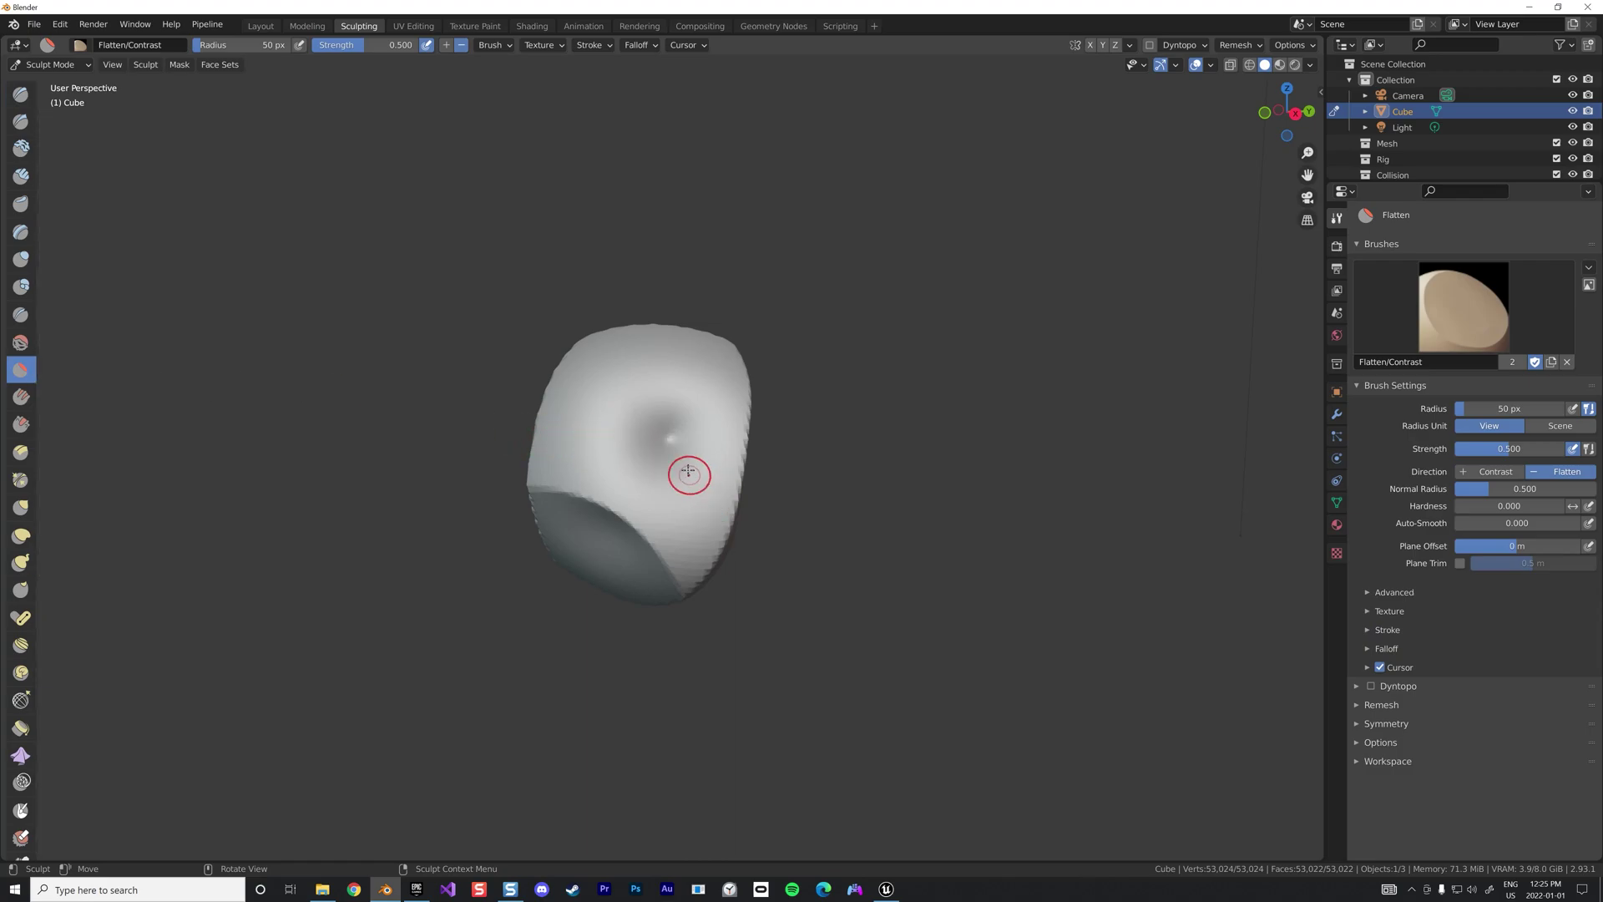
pyautogui.moveTo(609, 276)
pyautogui.mouseDown(button='middle')
pyautogui.moveTo(601, 171)
pyautogui.moveTo(551, 275)
pyautogui.moveTo(598, 354)
pyautogui.moveTo(698, 338)
pyautogui.mouseUp(button='middle')
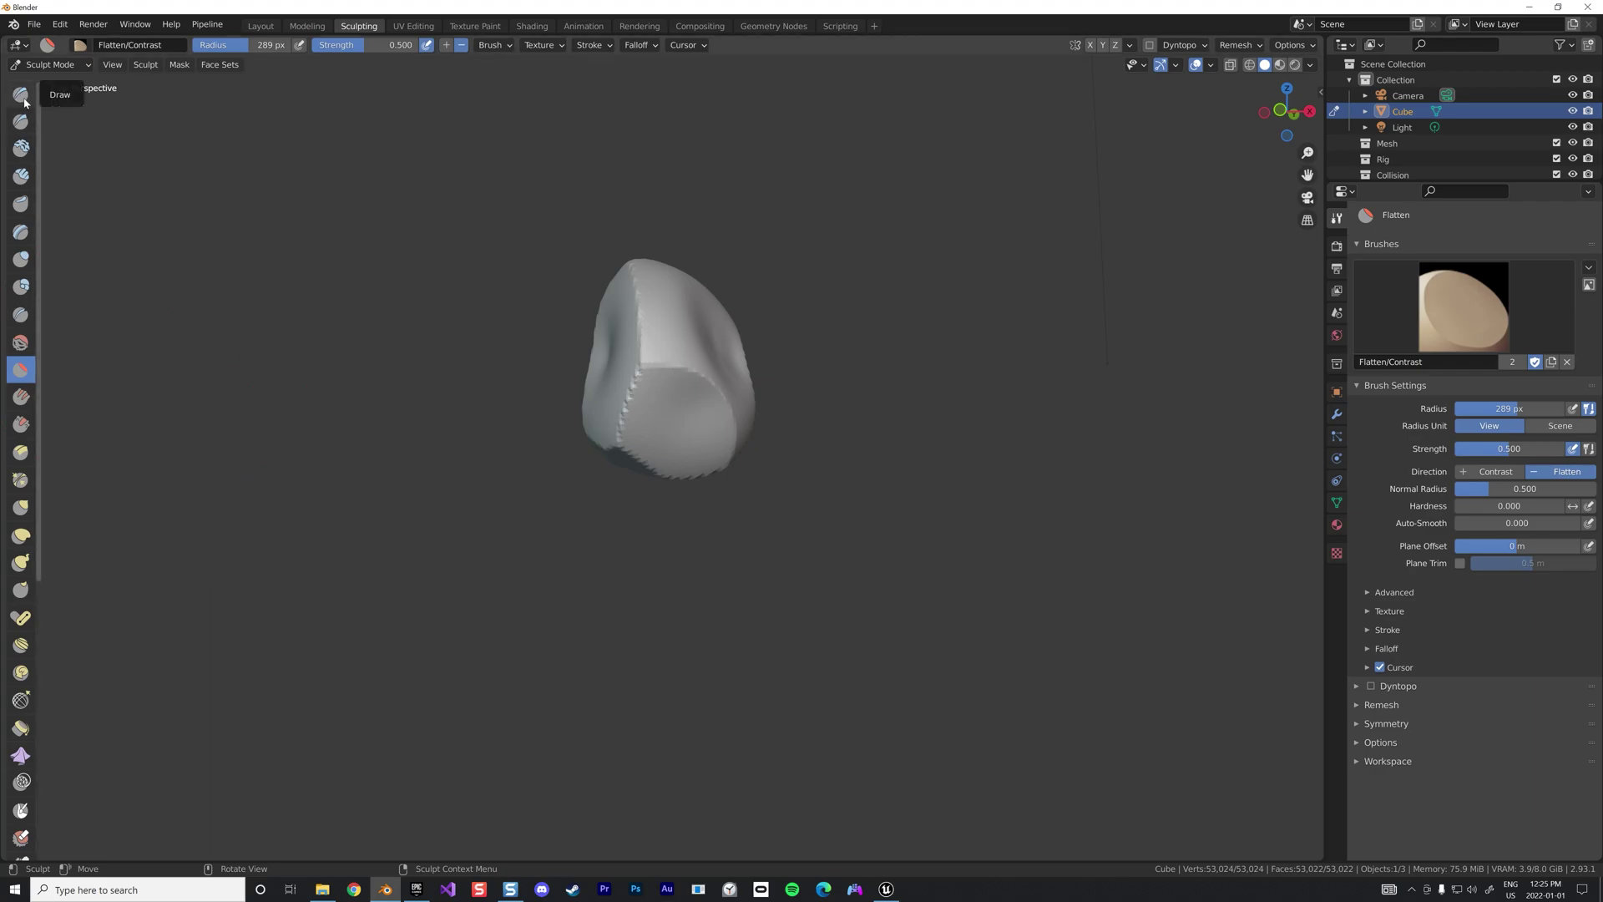
pyautogui.click(20, 424)
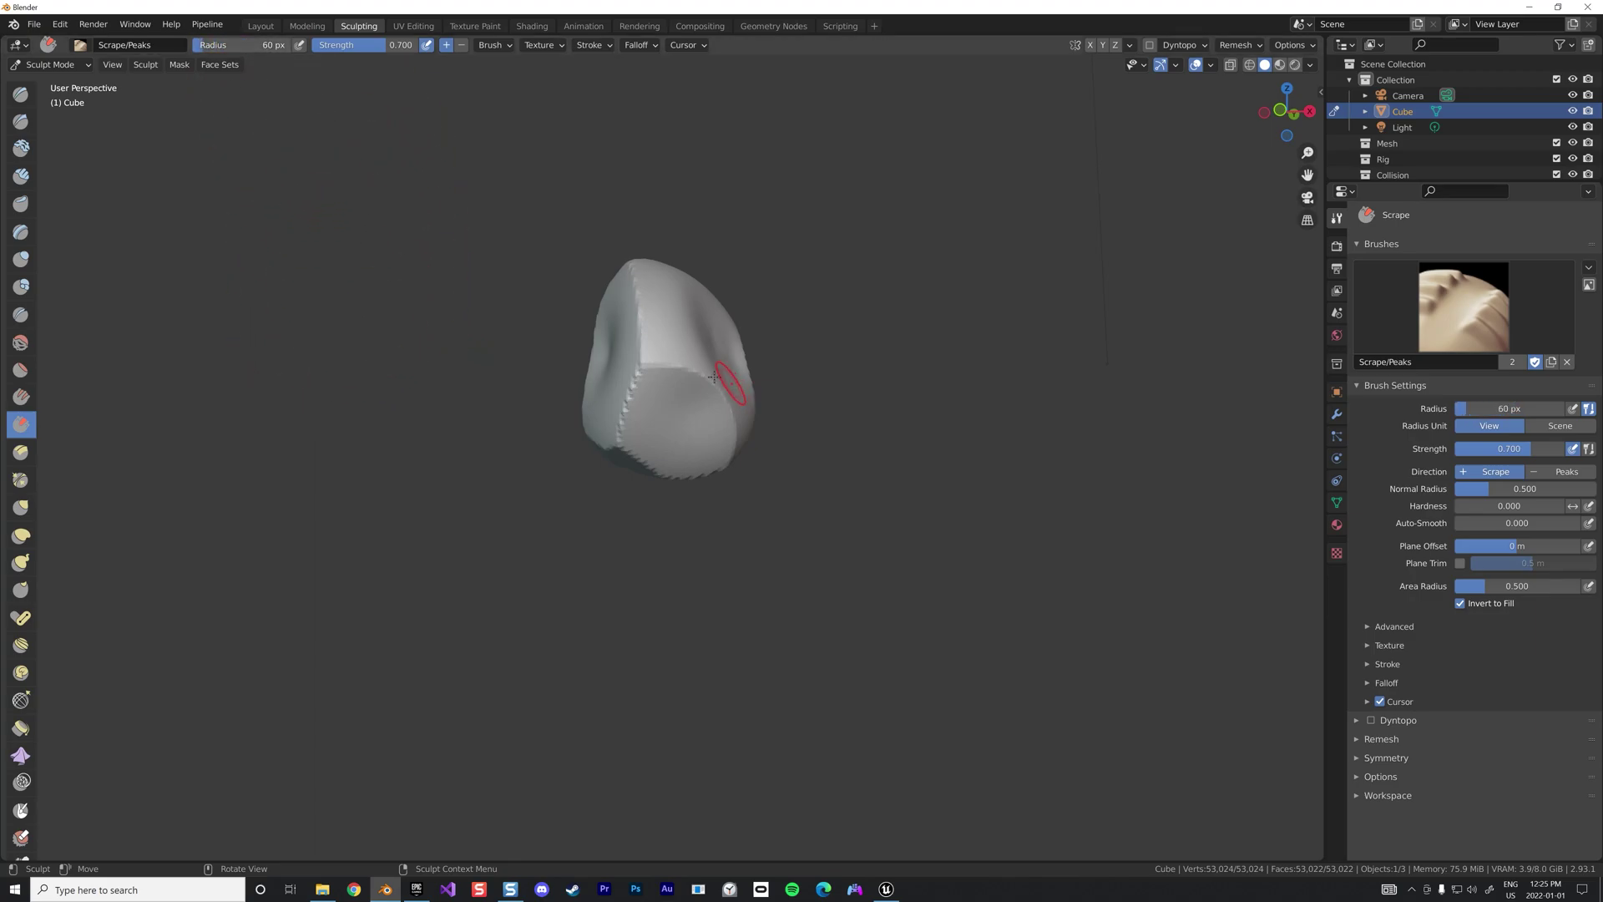
pyautogui.moveTo(647, 354)
pyautogui.mouseDown(button='middle')
pyautogui.moveTo(610, 367)
pyautogui.moveTo(662, 375)
pyautogui.moveTo(732, 597)
pyautogui.moveTo(793, 222)
pyautogui.moveTo(794, 347)
pyautogui.mouseUp(button='middle')
pyautogui.hotkey('shift', 't')
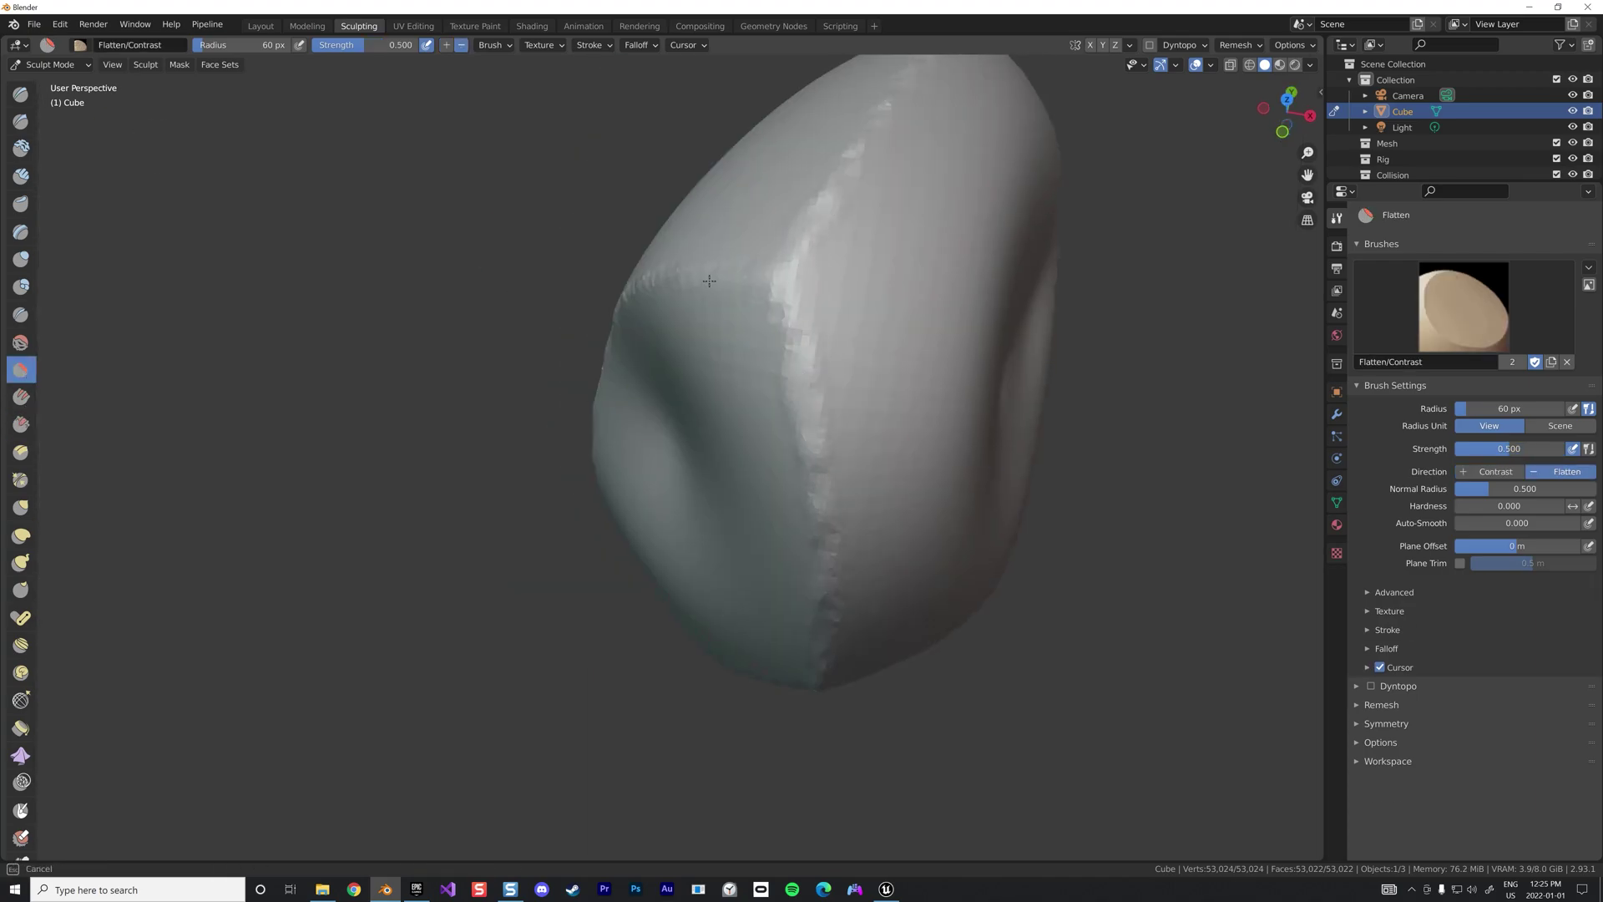
pyautogui.moveTo(698, 268)
pyautogui.mouseDown(button='middle')
pyautogui.moveTo(526, 510)
pyautogui.moveTo(827, 505)
pyautogui.moveTo(651, 358)
pyautogui.moveTo(727, 312)
pyautogui.moveTo(759, 333)
pyautogui.moveTo(865, 271)
pyautogui.mouseUp(button='middle')
pyautogui.scroll(-6, 808, 254)
pyautogui.moveTo(808, 372)
pyautogui.mouseDown(button='middle')
pyautogui.moveTo(762, 376)
pyautogui.moveTo(784, 389)
pyautogui.mouseUp(button='middle')
pyautogui.scroll(3, 784, 389)
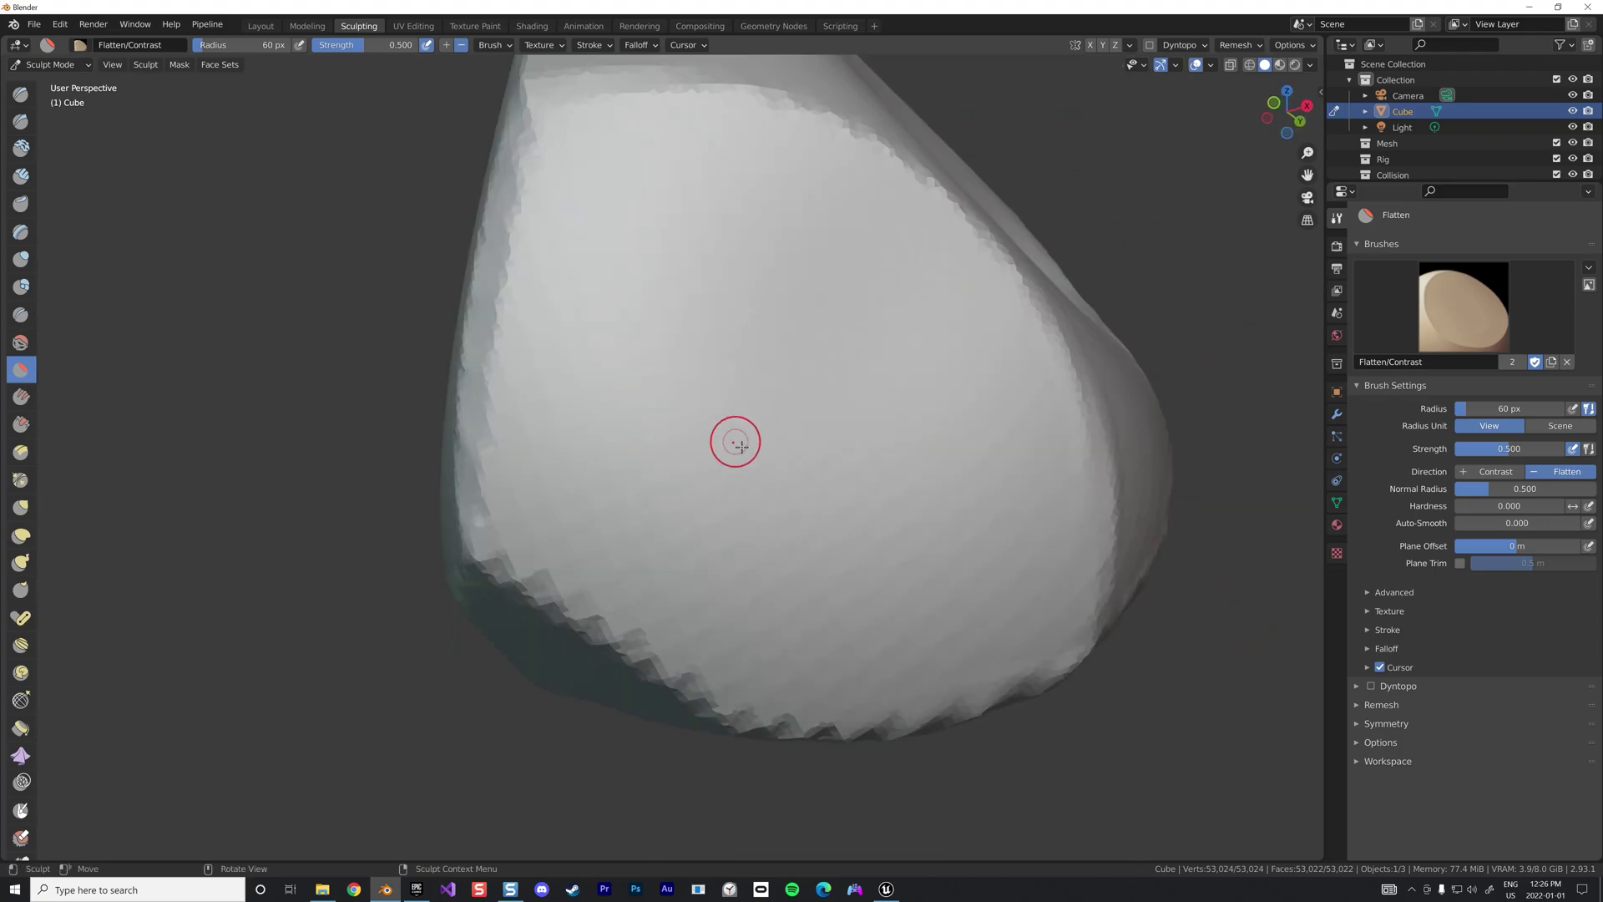
# Carve a spiral groove into the rock's flat face with the Draw Sharp brush
pyautogui.click(21, 122)
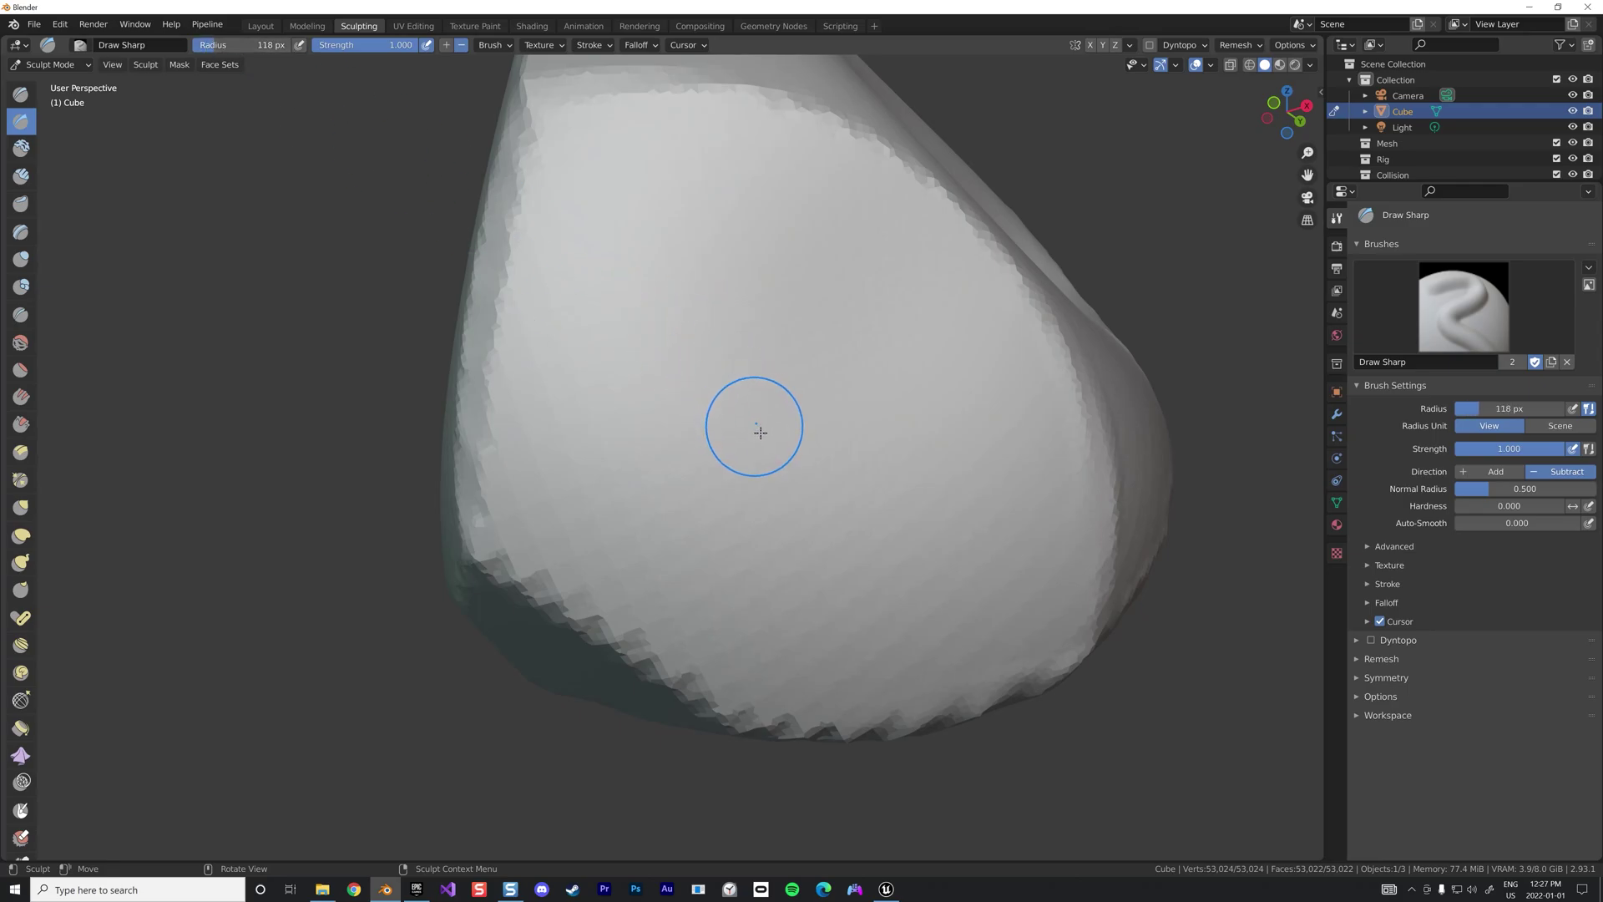
pyautogui.moveTo(747, 434)
pyautogui.mouseDown()
pyautogui.moveTo(766, 337)
pyautogui.moveTo(859, 467)
pyautogui.moveTo(634, 342)
pyautogui.moveTo(959, 347)
pyautogui.moveTo(841, 595)
pyautogui.moveTo(881, 530)
pyautogui.mouseUp()
pyautogui.scroll(-7, 881, 530)
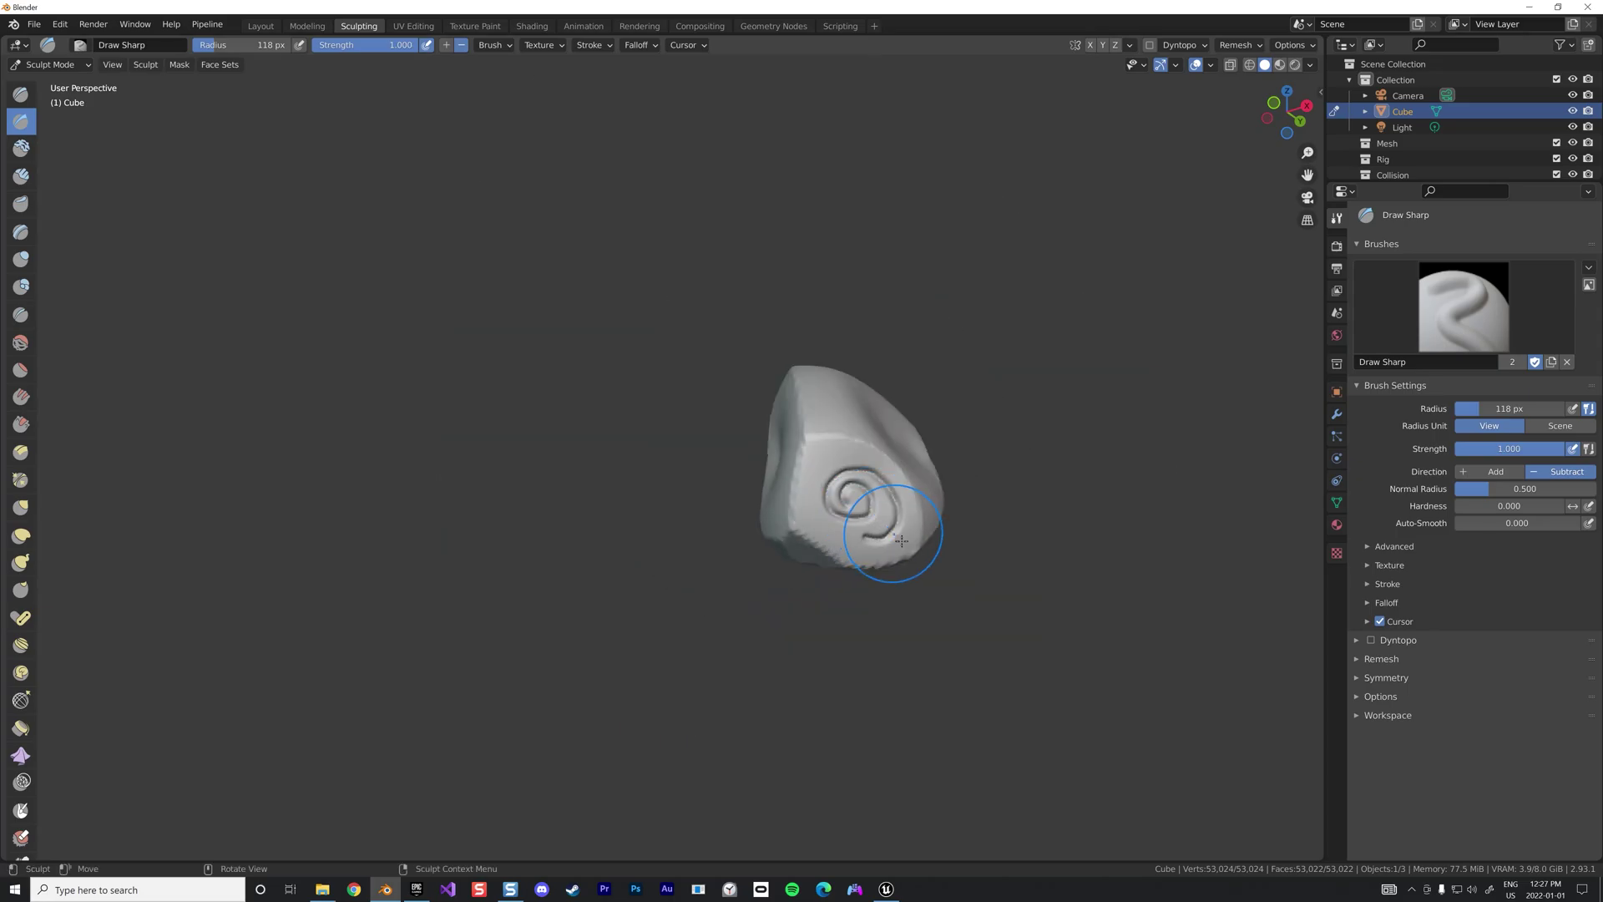
pyautogui.keyDown('shift'); pyautogui.moveTo(1010, 540); pyautogui.dragTo(885, 482, button='middle'); pyautogui.keyUp('shift')
pyautogui.scroll(4, 768, 447)
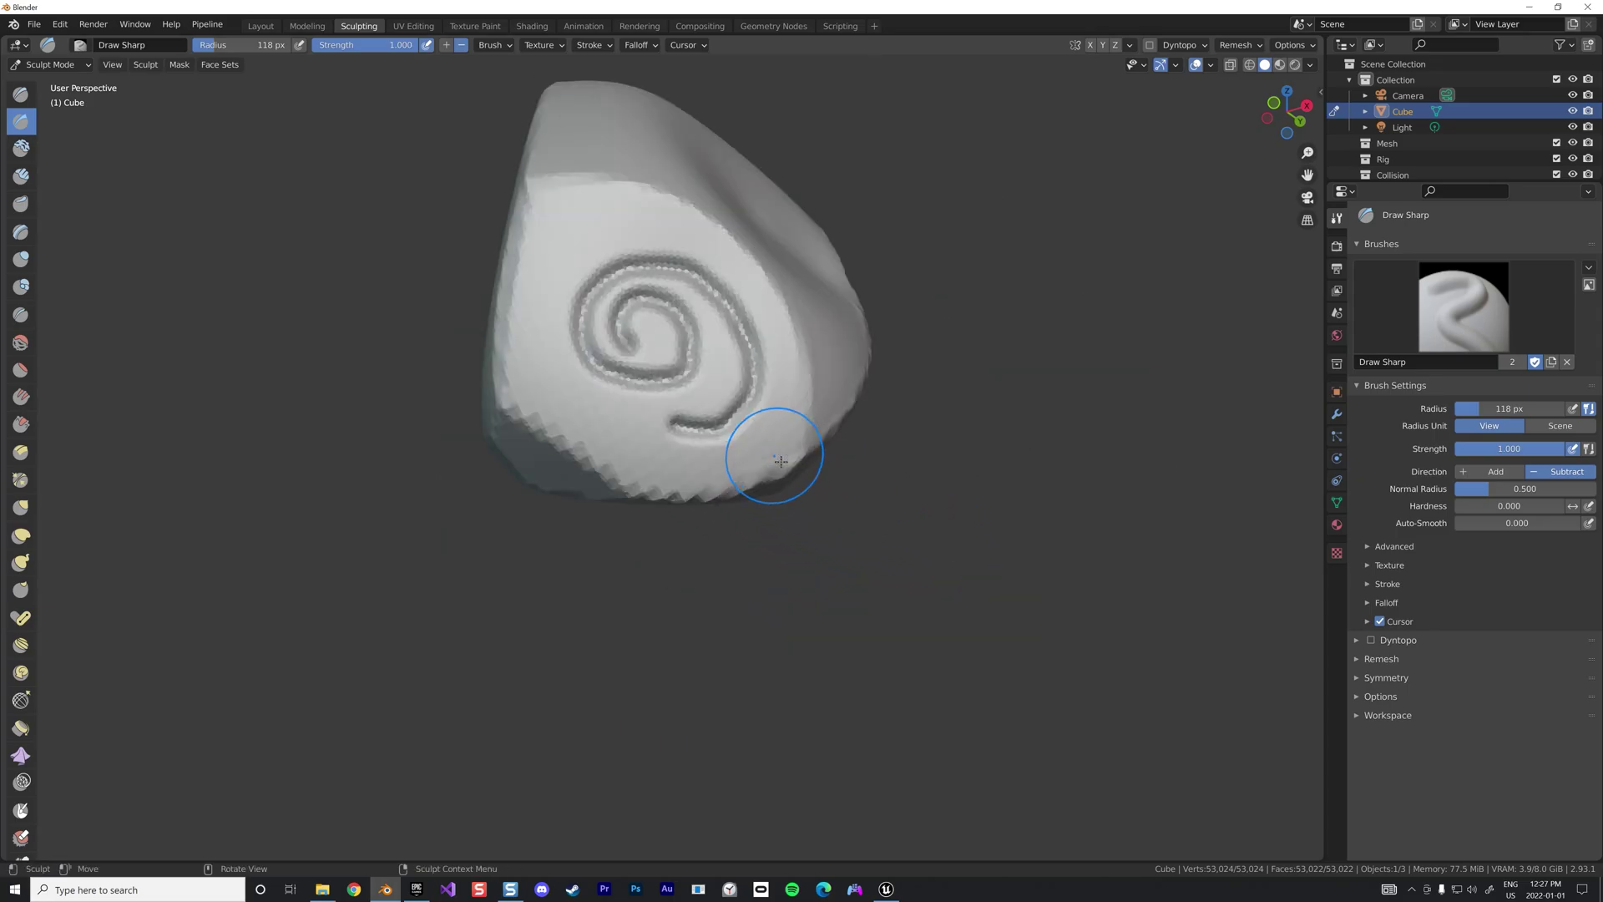
pyautogui.scroll(6, 542, 357)
pyautogui.scroll(-6, 551, 385)
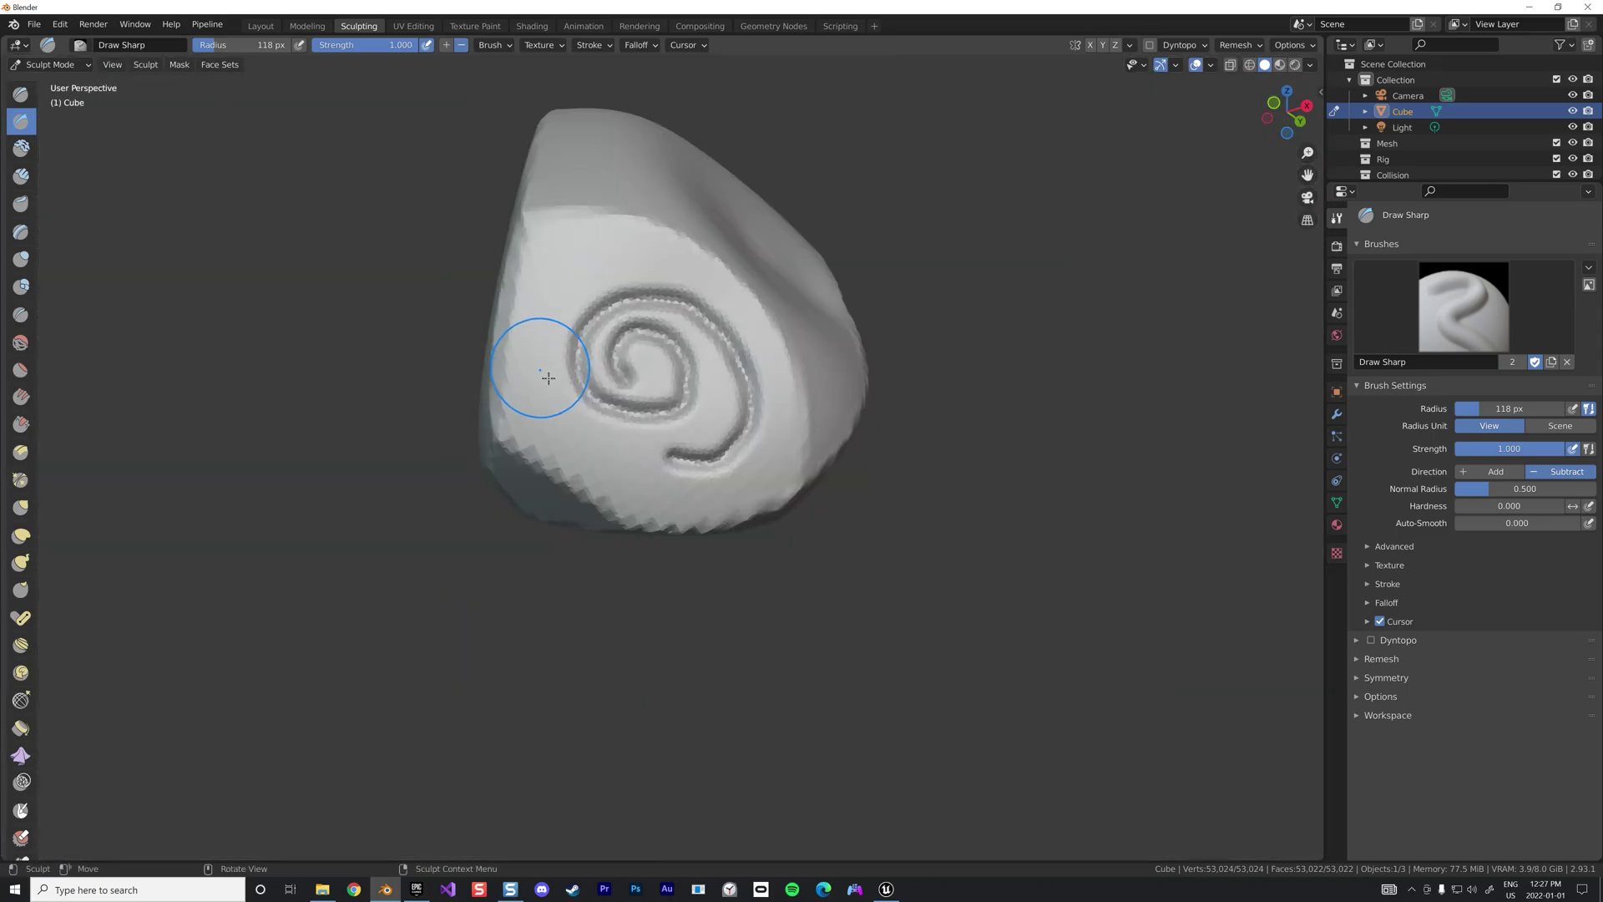
# Carve two small circles left of the spiral, undoing one stray mark
pyautogui.click(537, 420)
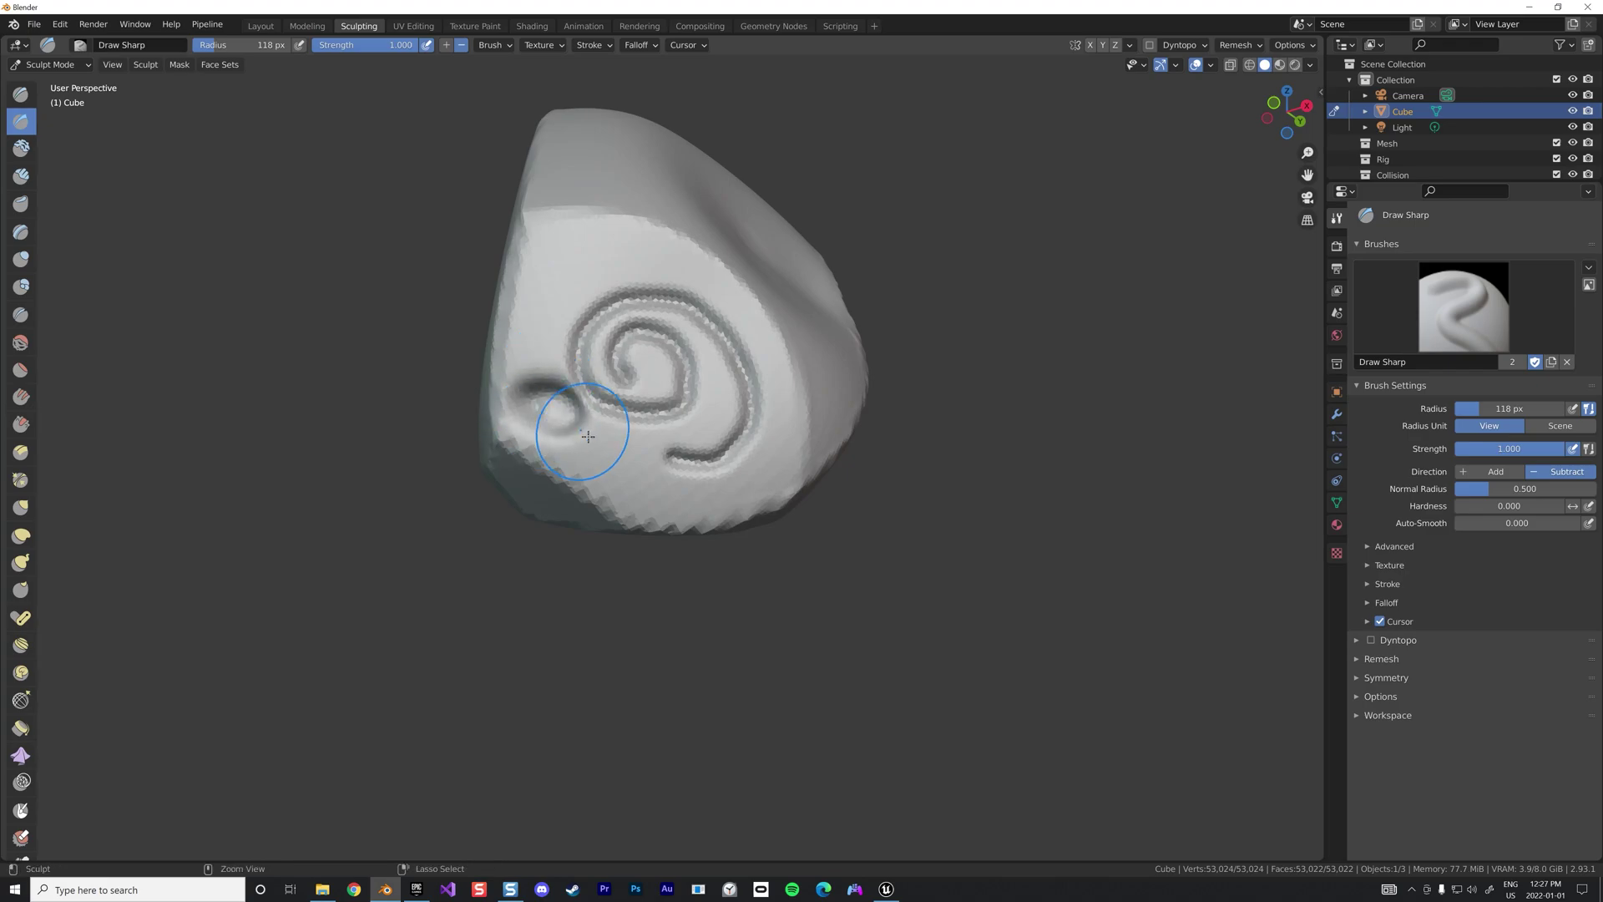
pyautogui.hotkey('ctrl', 'z')
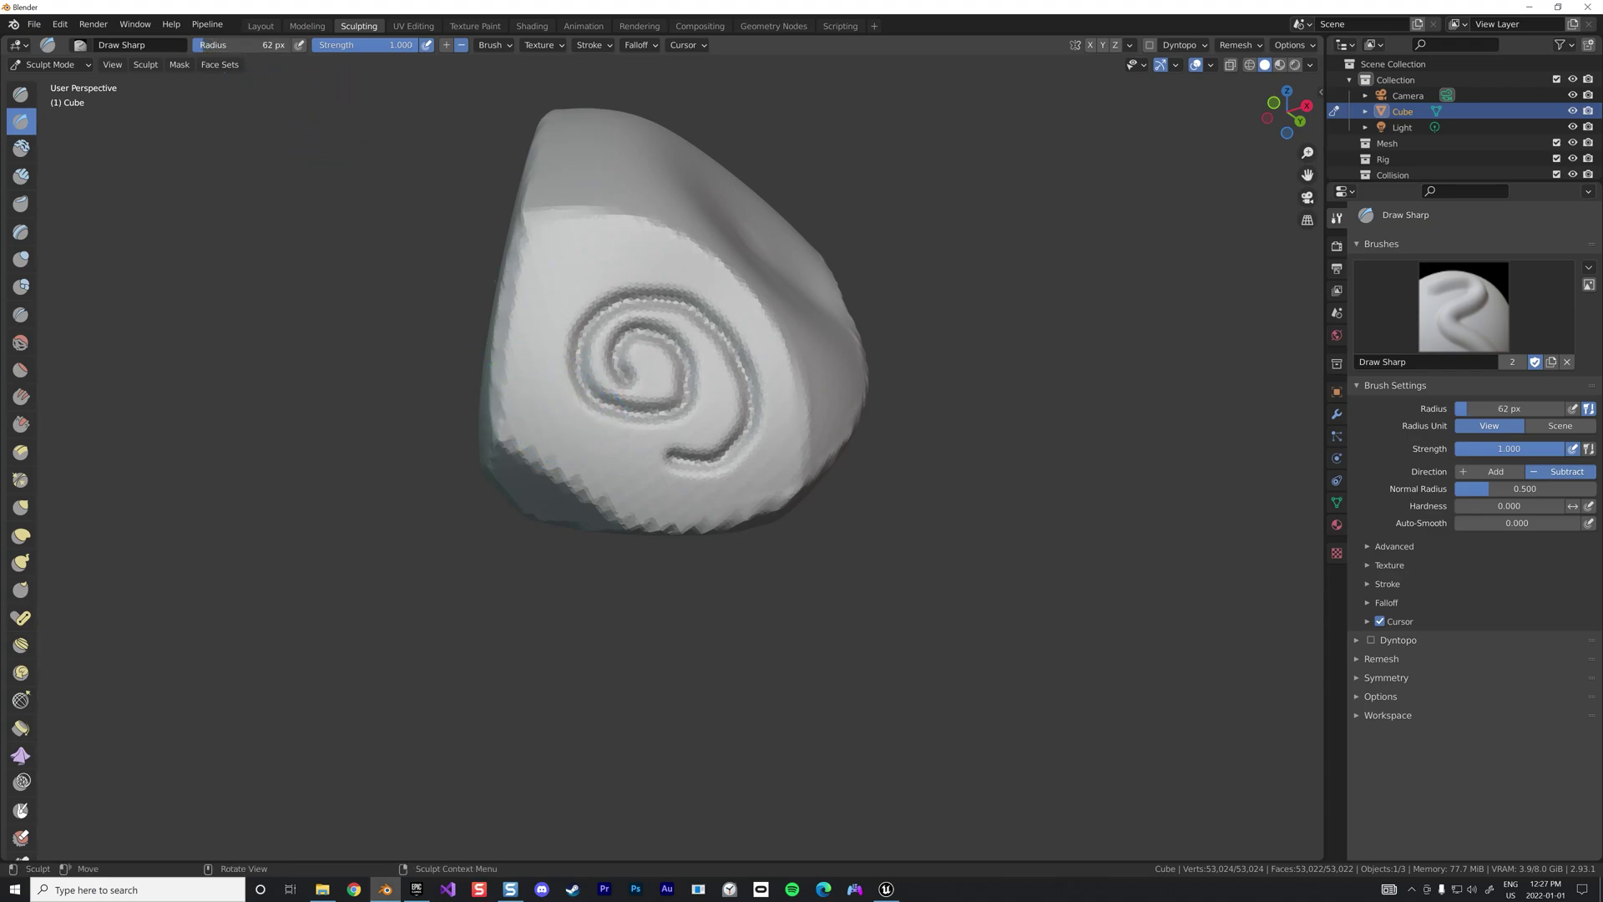
pyautogui.moveTo(540, 419); pyautogui.dragTo(556, 415)
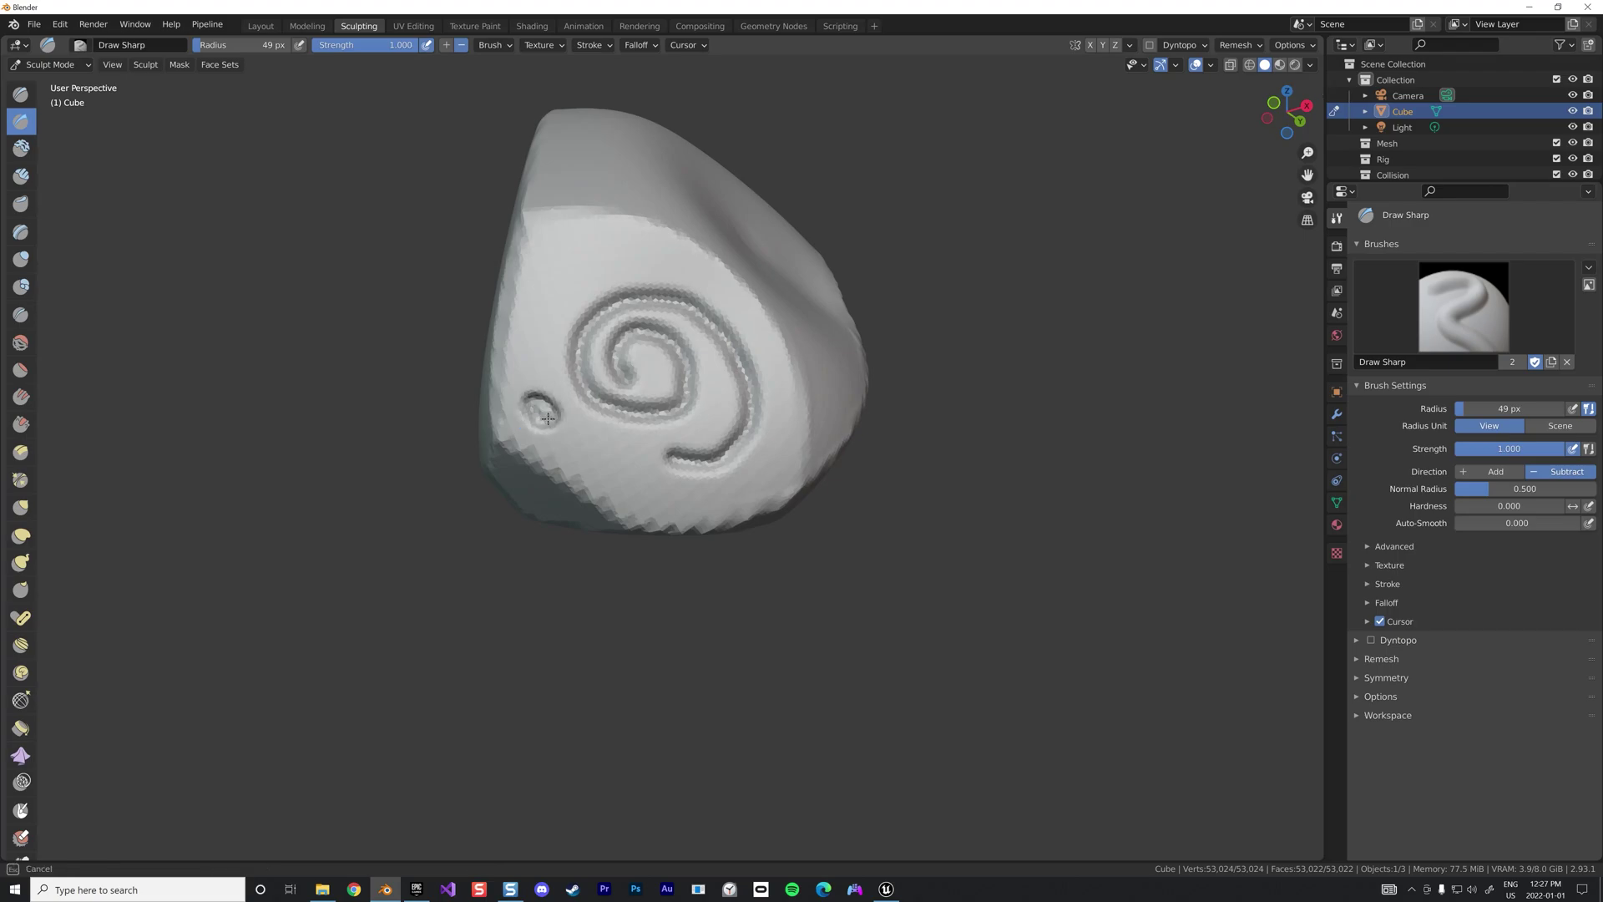
pyautogui.moveTo(561, 258)
pyautogui.mouseDown()
pyautogui.moveTo(578, 257)
pyautogui.moveTo(564, 261)
pyautogui.mouseUp()
pyautogui.moveTo(564, 261)
pyautogui.mouseDown(button='middle')
pyautogui.moveTo(543, 269)
pyautogui.moveTo(584, 254)
pyautogui.moveTo(622, 334)
pyautogui.mouseUp(button='middle')
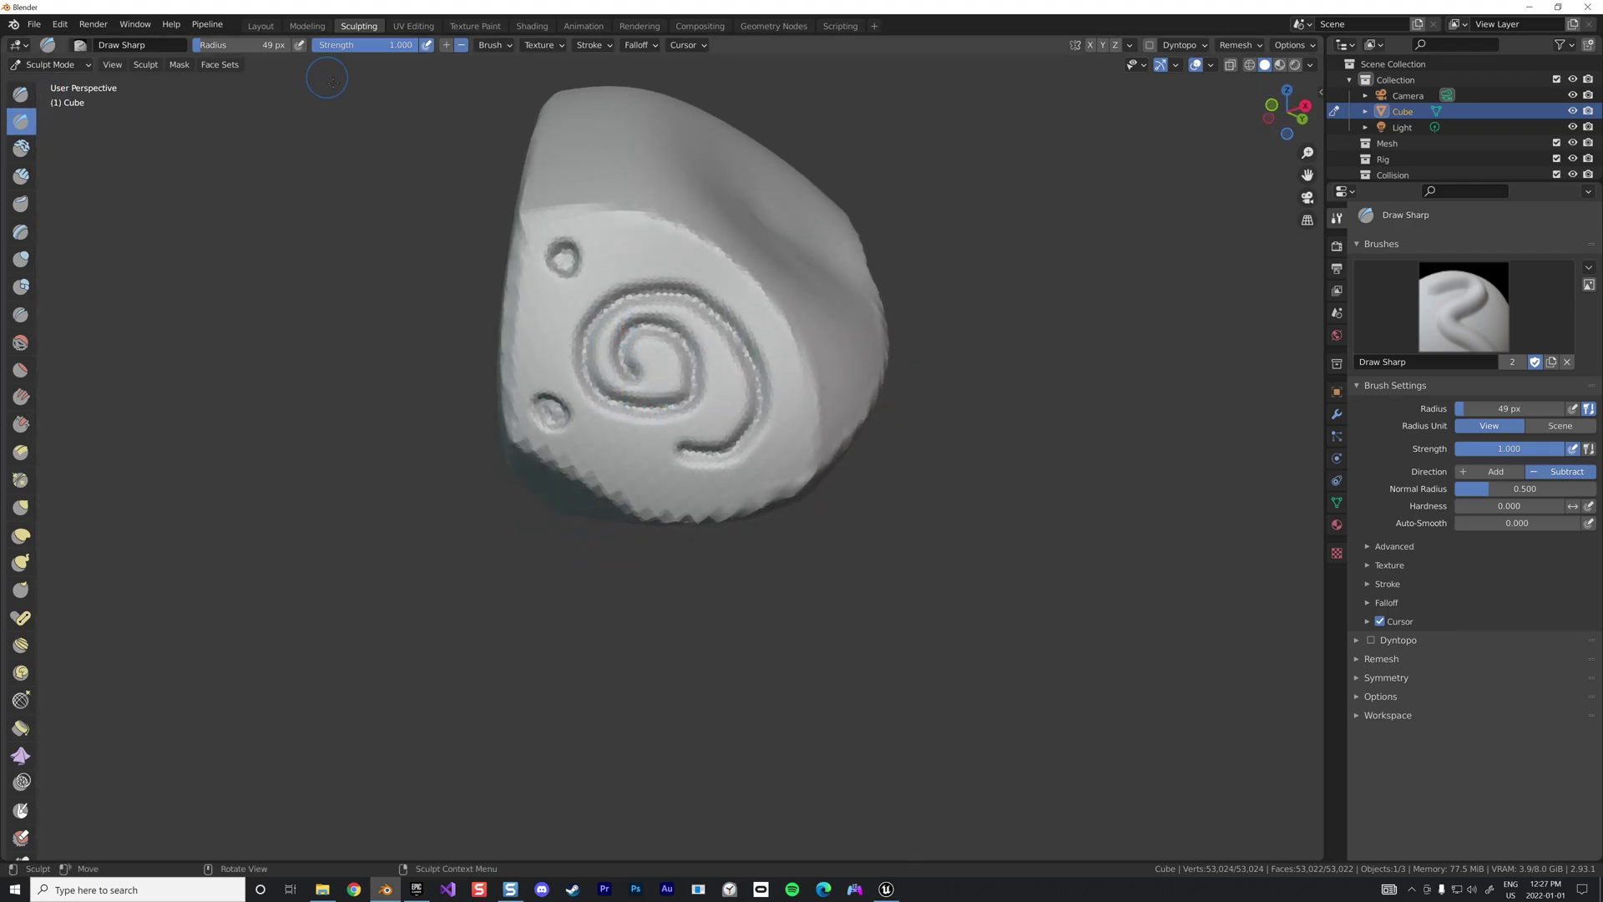
pyautogui.scroll(-4, 779, 320)
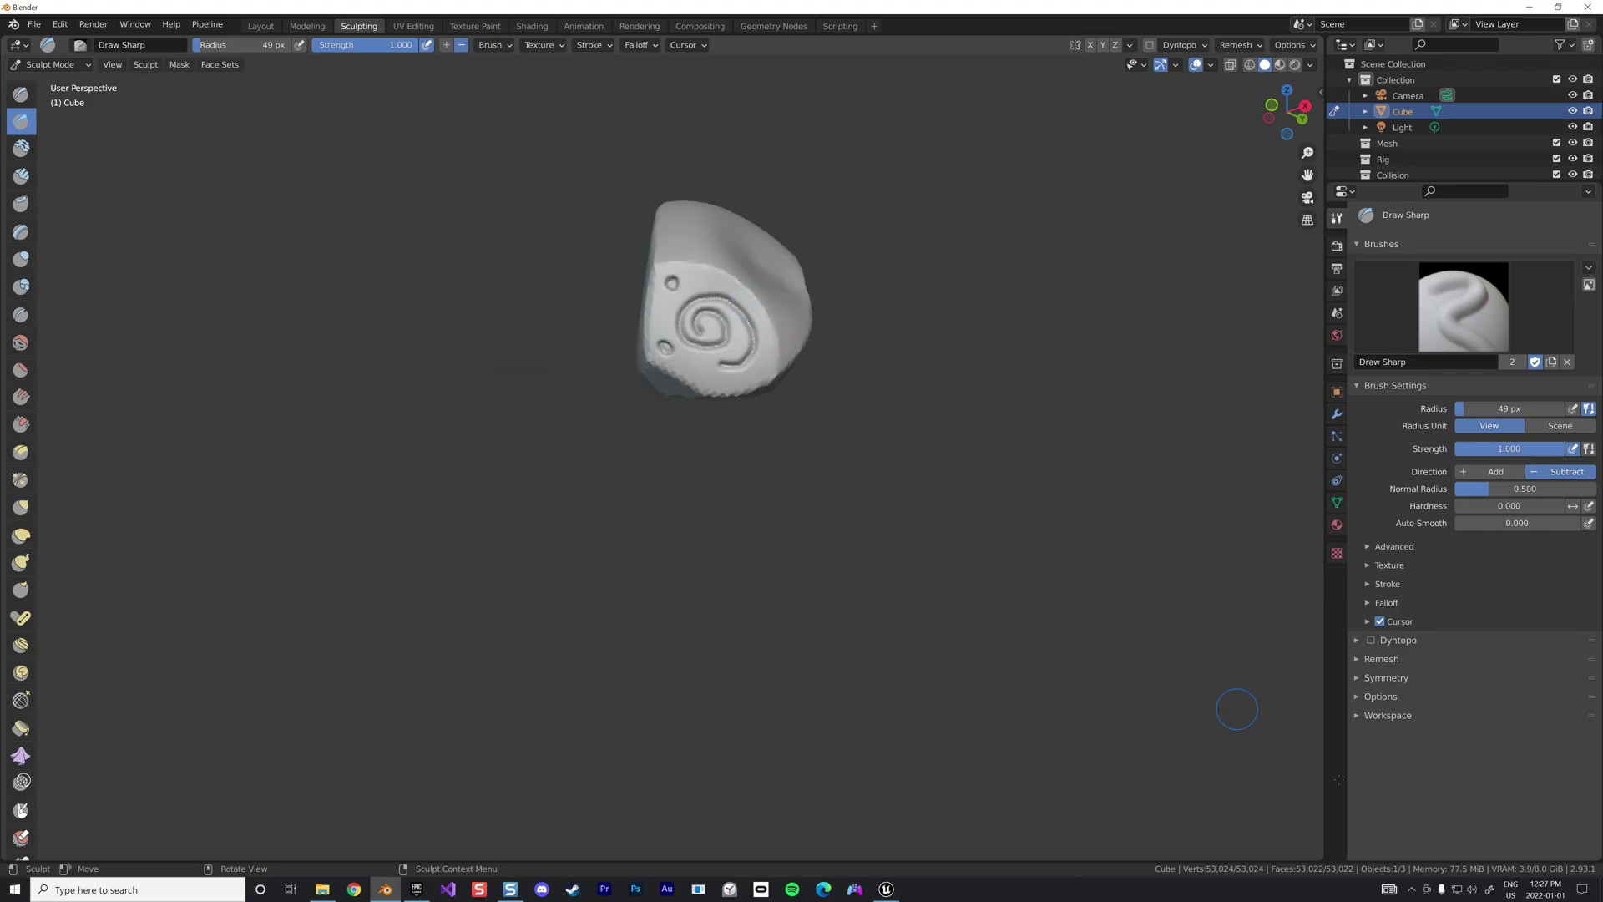
pyautogui.scroll(4, 605, 352)
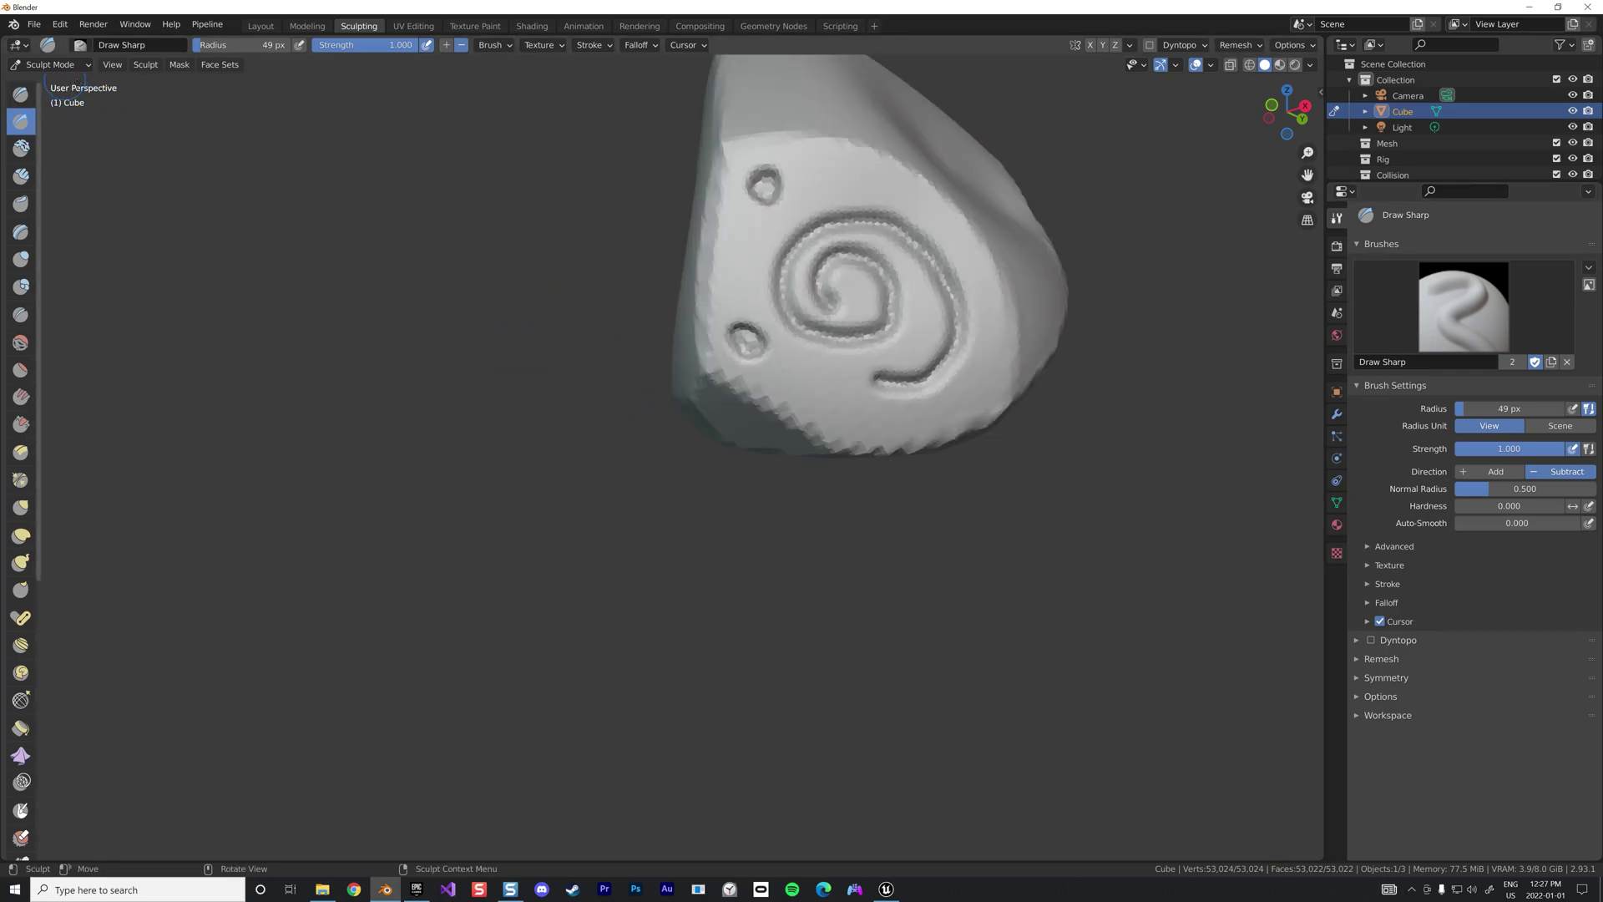
# Return to the Layout workspace with the rune face turned toward the viewer
pyautogui.click(258, 26)
pyautogui.moveTo(733, 300)
pyautogui.mouseDown(button='middle')
pyautogui.moveTo(837, 299)
pyautogui.moveTo(824, 398)
pyautogui.mouseUp(button='middle')
pyautogui.rightClick(812, 376)
# Add a Decimate modifier to the rock with Ratio 0.1
pyautogui.press('Escape')
pyautogui.scroll(3, 804, 401)
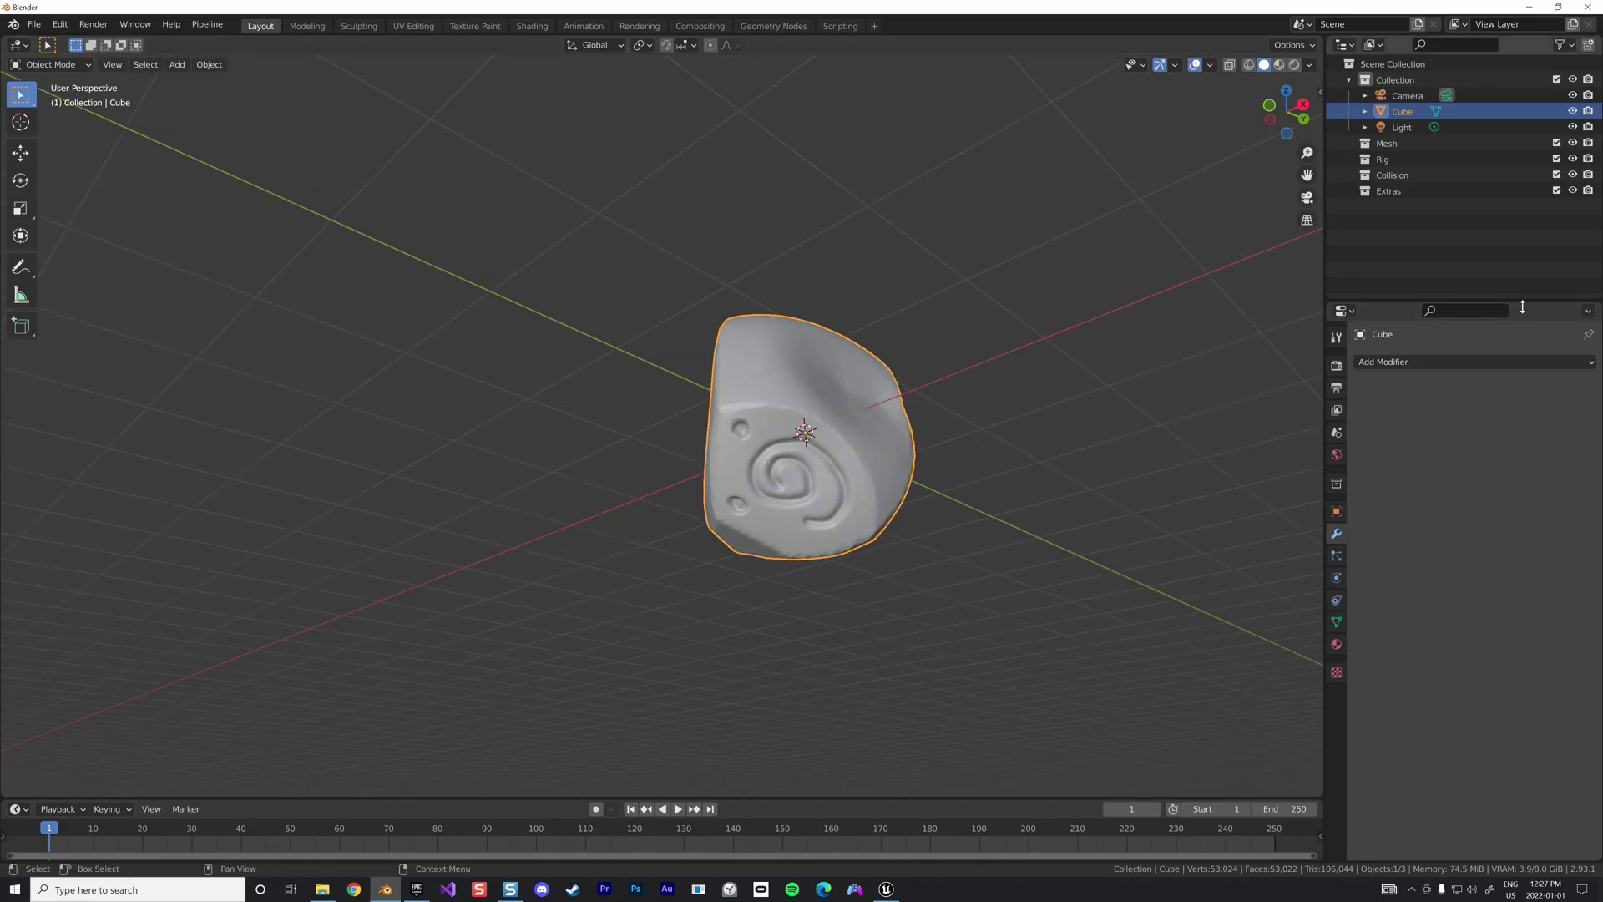
pyautogui.click(1386, 362)
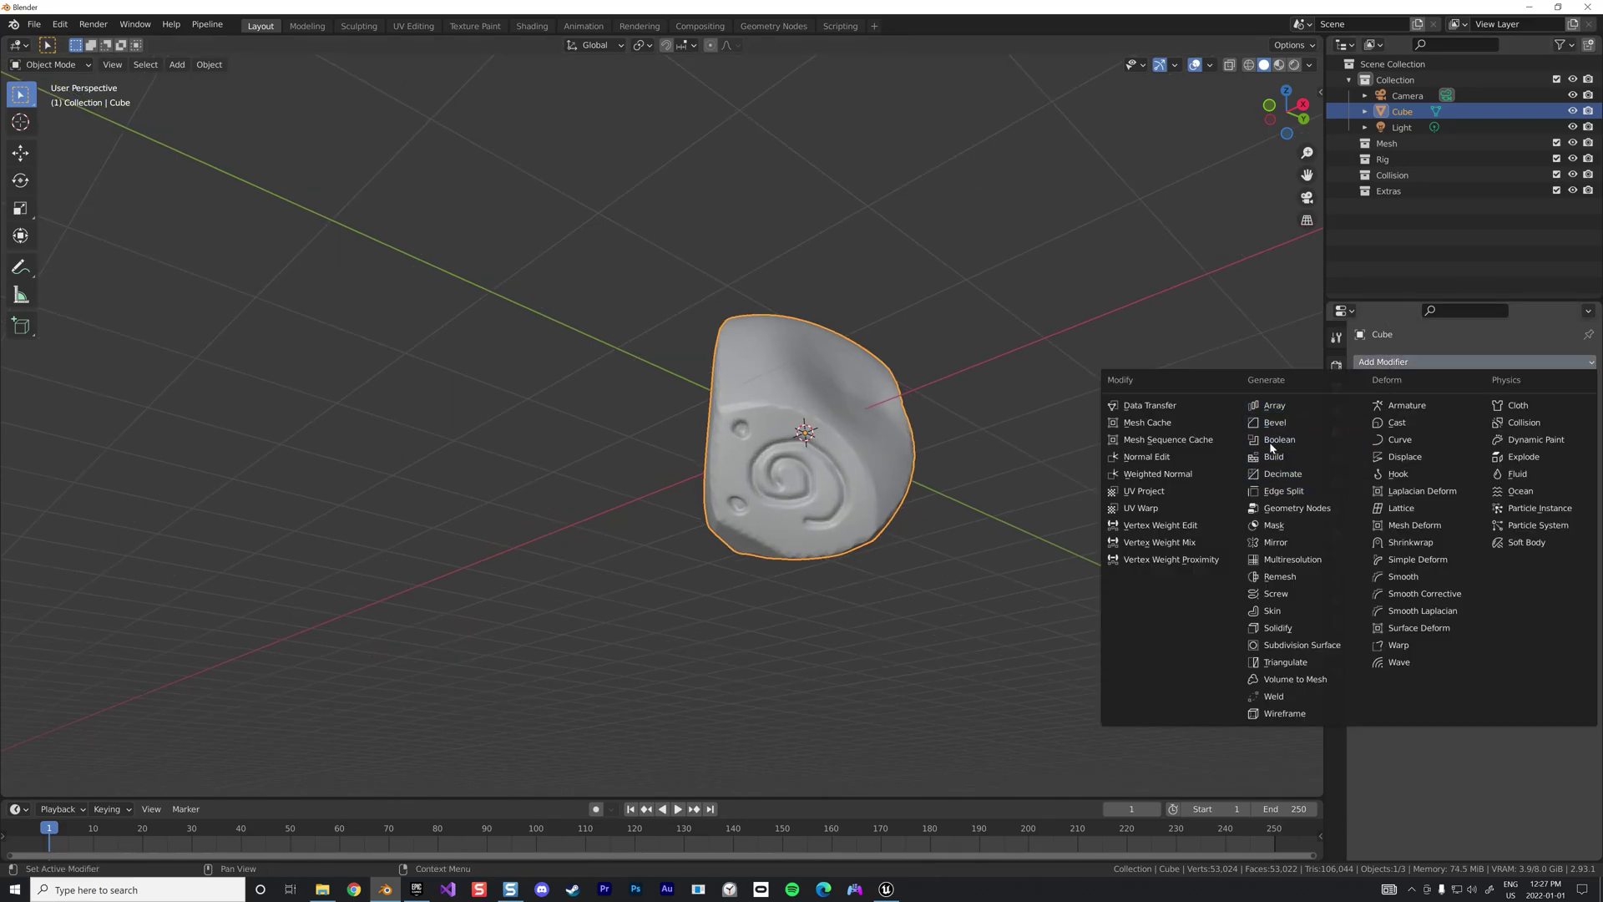
pyautogui.click(1299, 480)
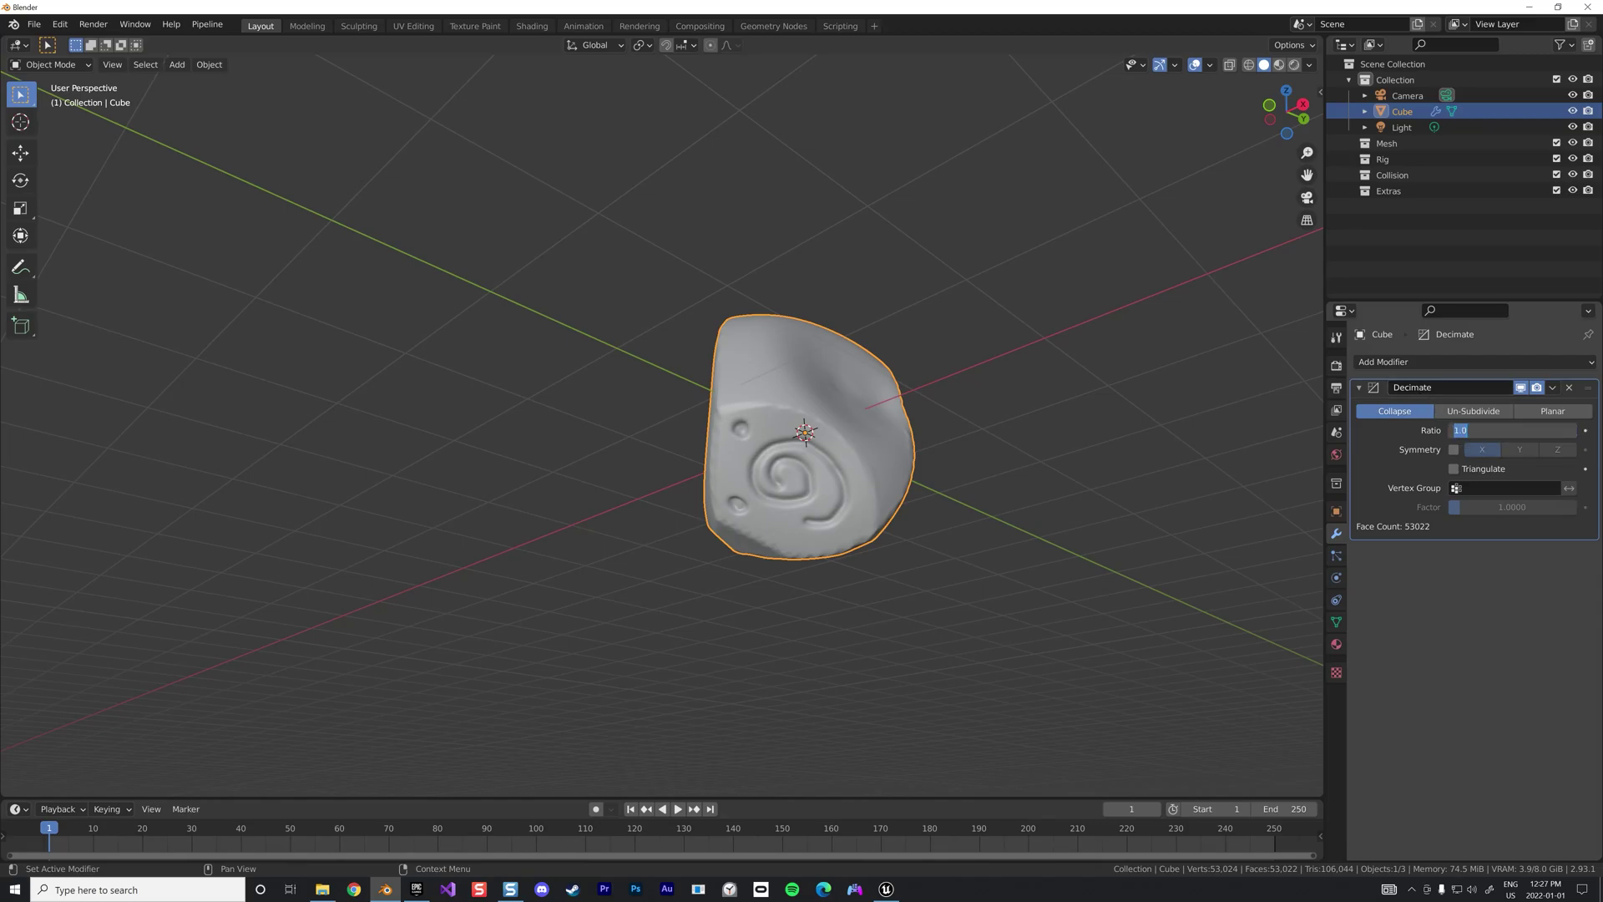
pyautogui.click(1506, 436)
pyautogui.write('.1')
pyautogui.press('Return')
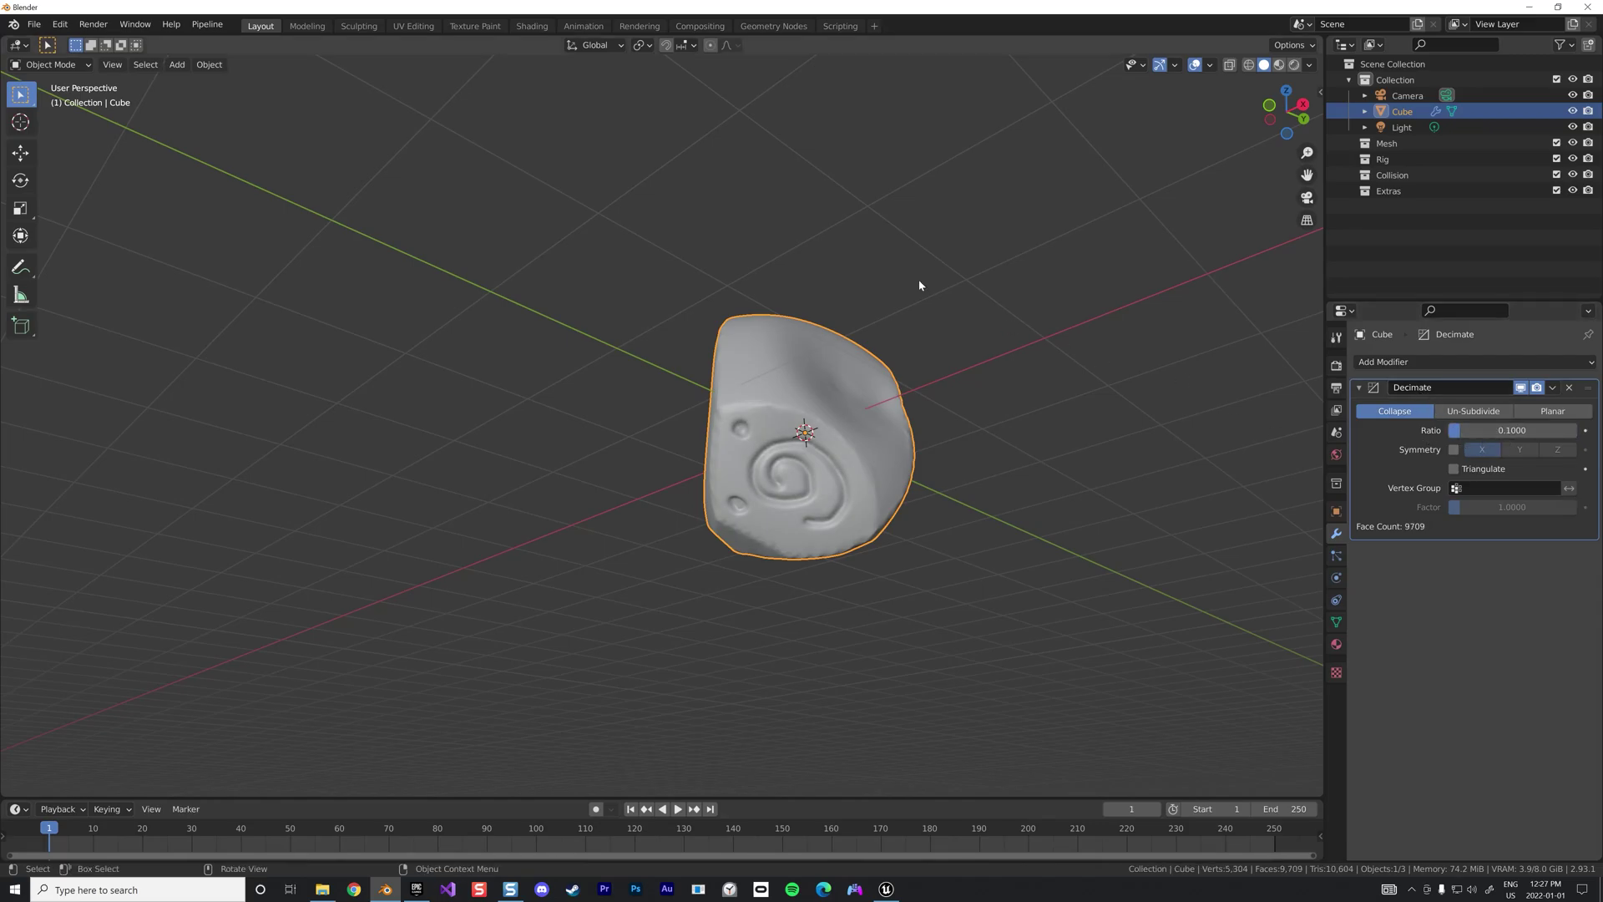
# Apply the Decimate modifier permanently, reducing the rock to 9,709 faces
pyautogui.click(12, 86)
pyautogui.click(261, 142)
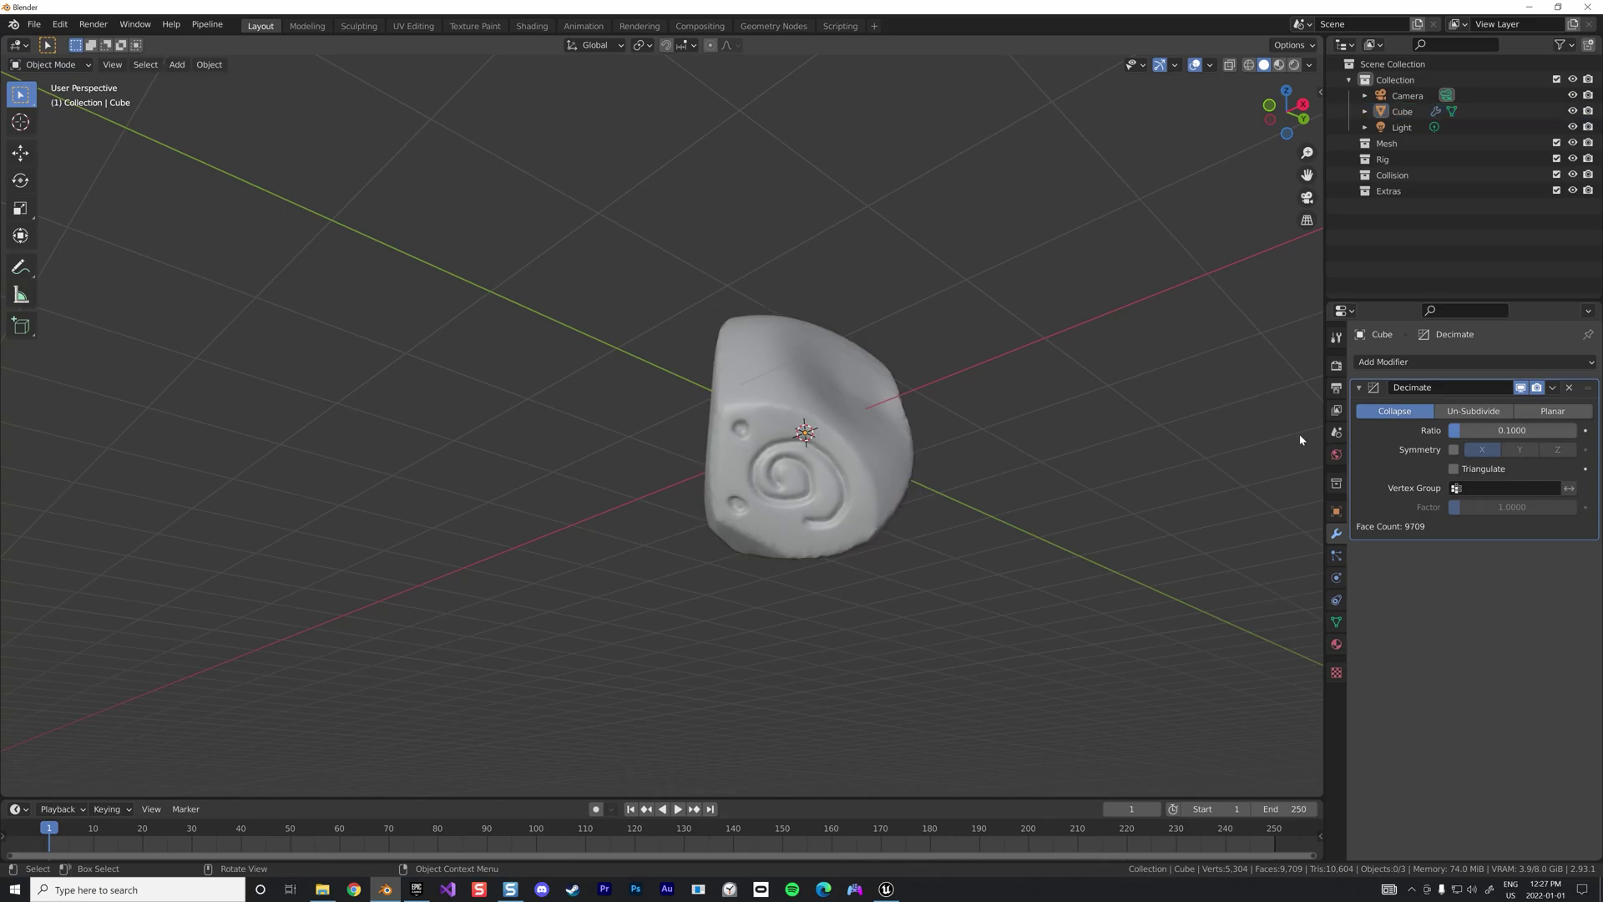
pyautogui.click(1552, 388)
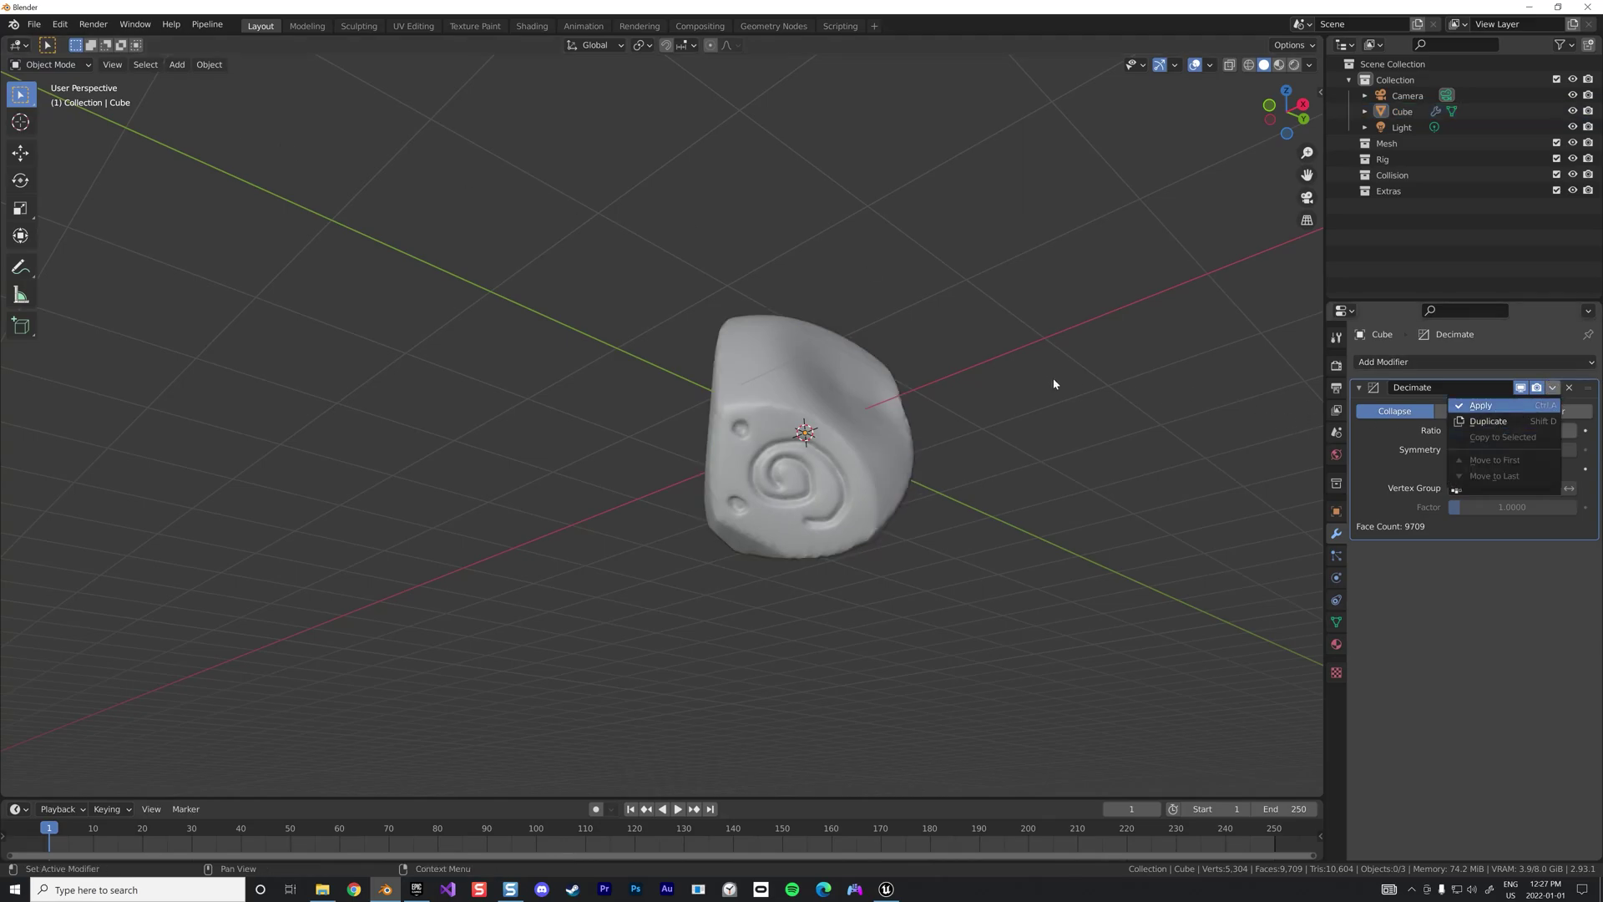
pyautogui.press('Return')
pyautogui.click(851, 433)
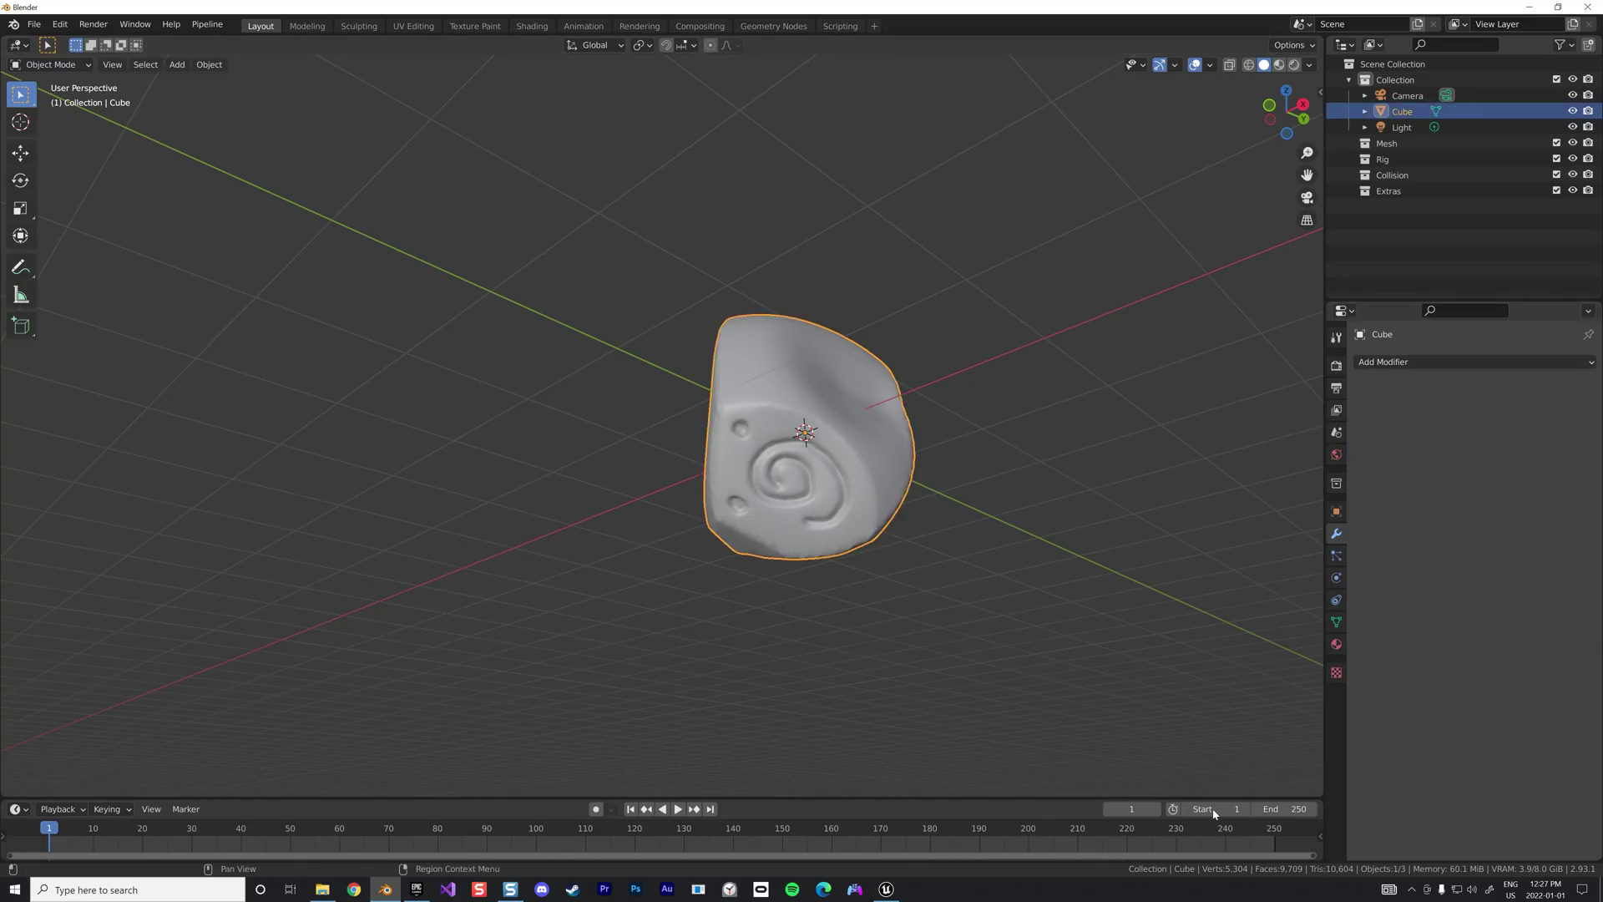
pyautogui.moveTo(1099, 742); pyautogui.dragTo(803, 383, button='middle')
# Bring the rock into the UV Editing workspace
pyautogui.press('Tab')
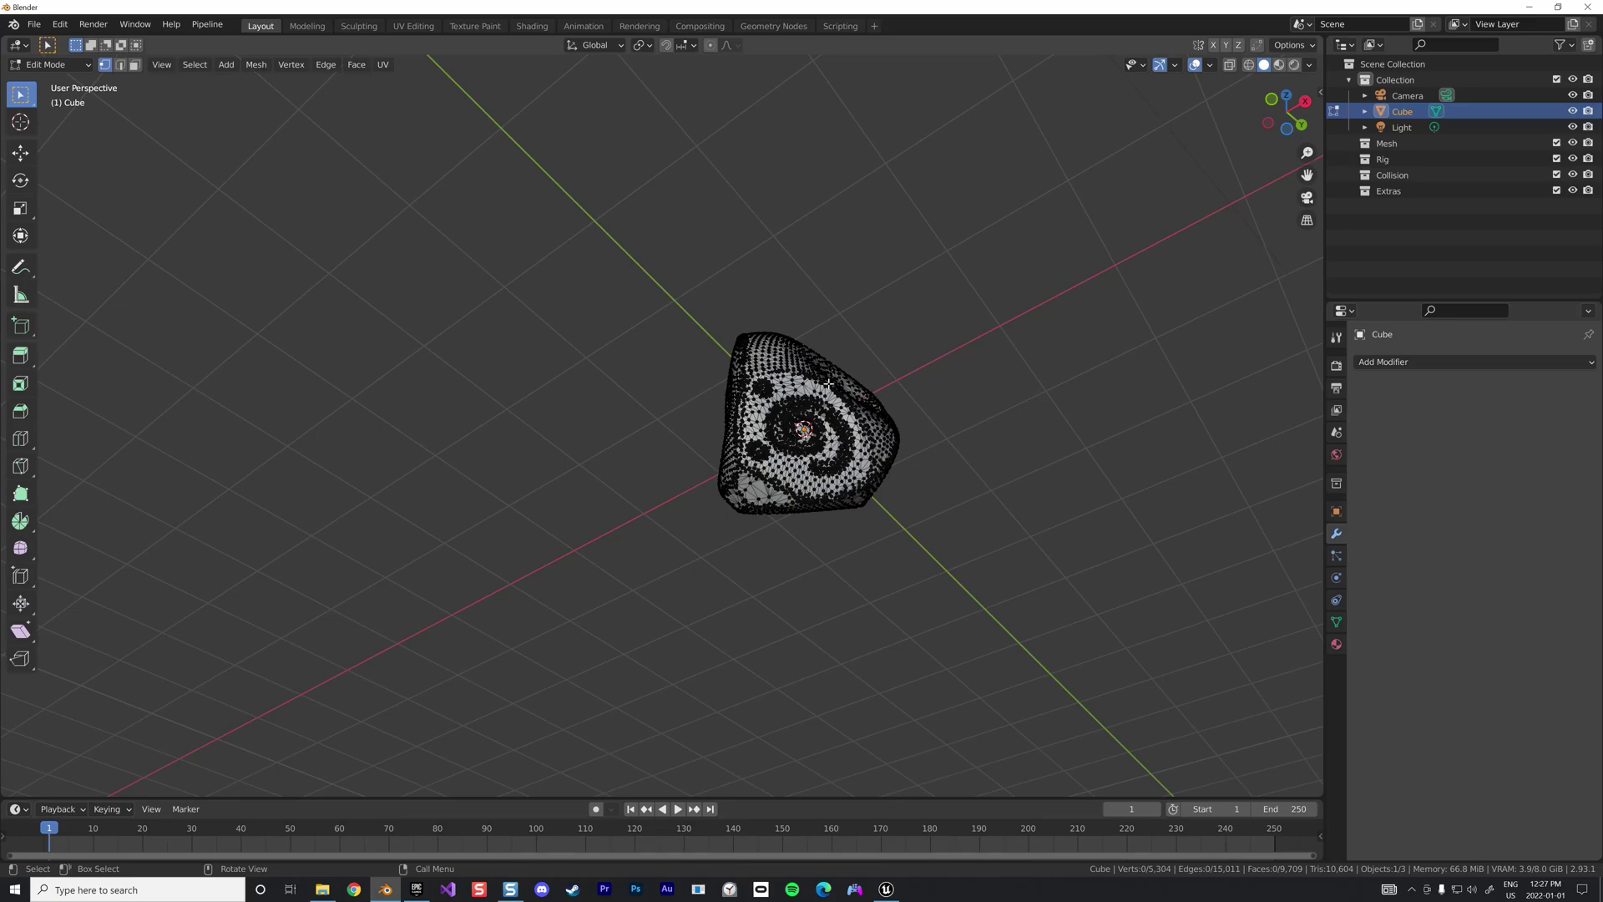
pyautogui.scroll(6, 834, 382)
pyautogui.press('Tab')
pyautogui.click(914, 342)
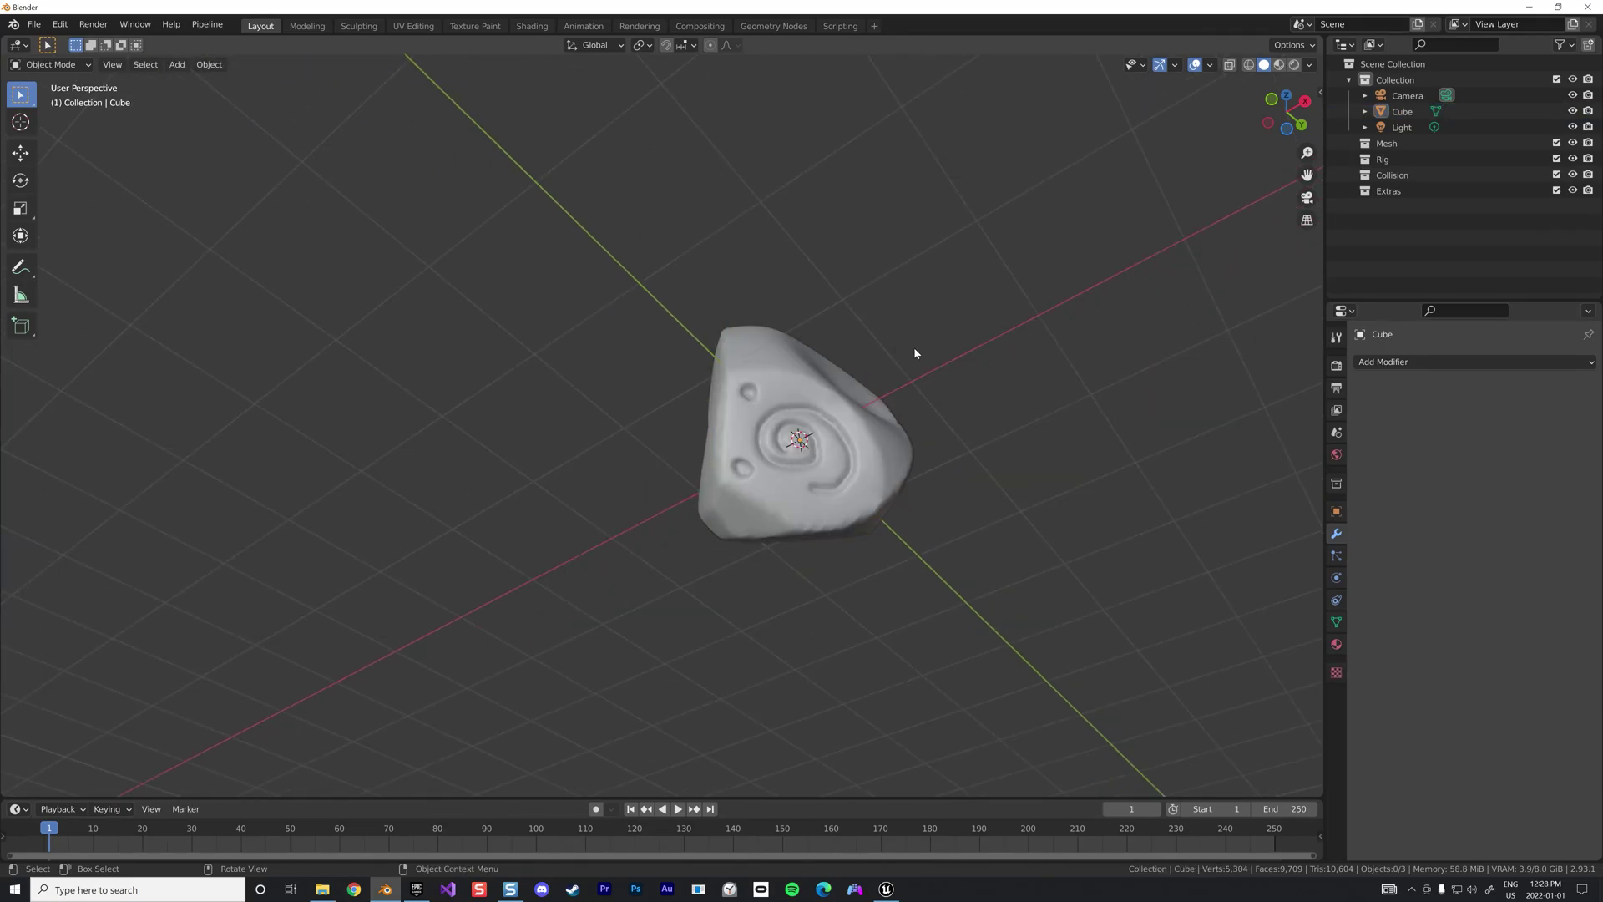
pyautogui.click(409, 26)
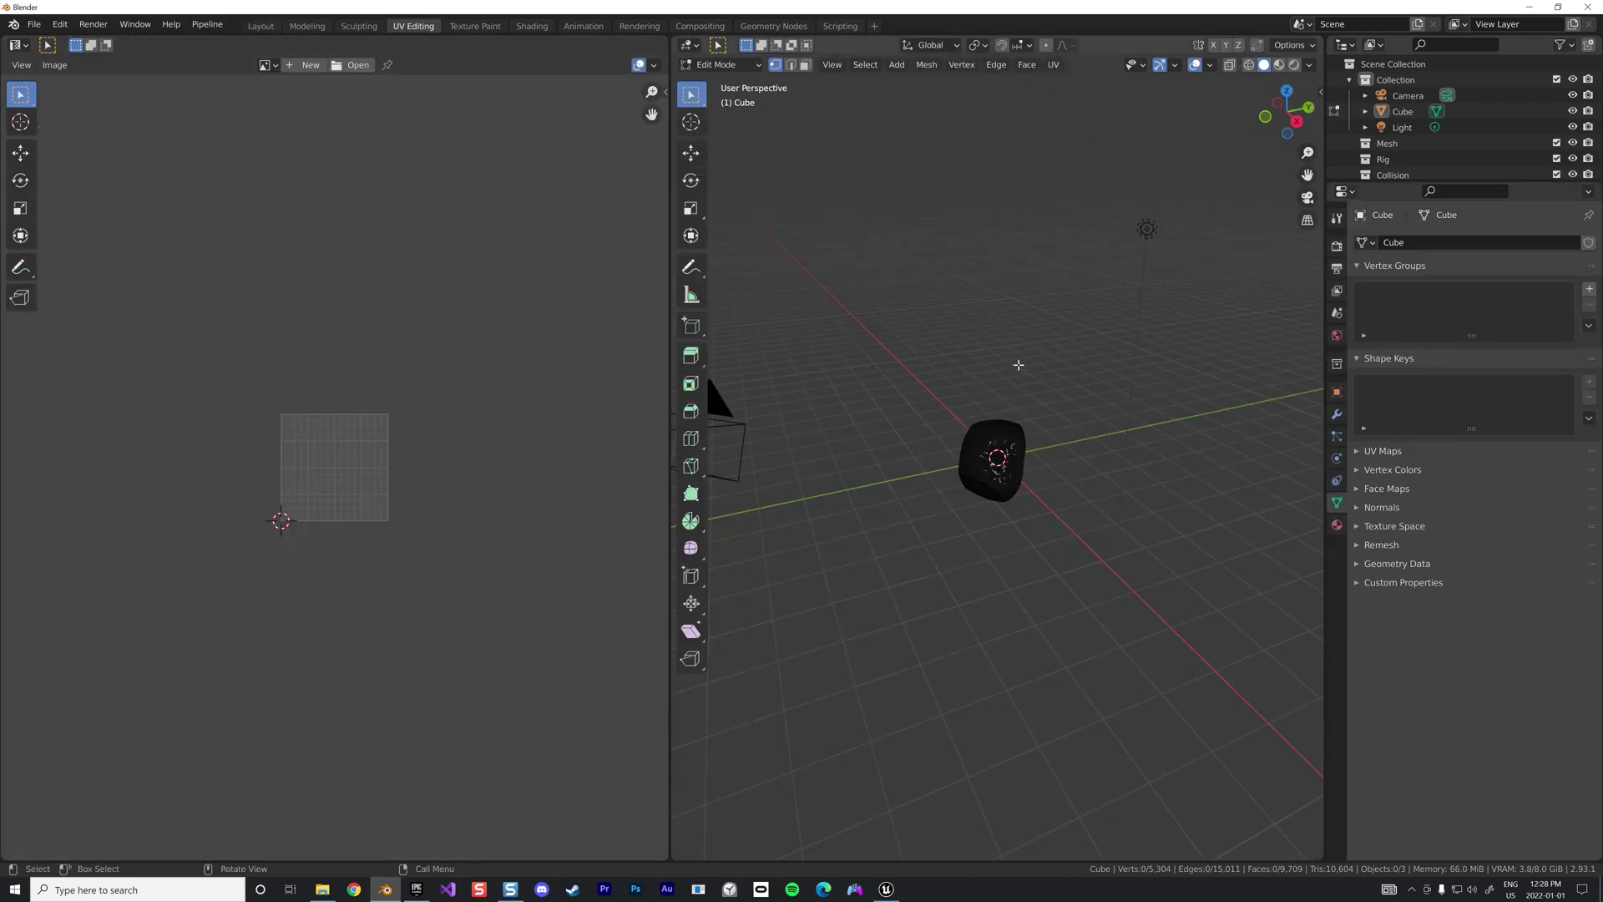
pyautogui.scroll(3, 1023, 392)
pyautogui.moveTo(1043, 444); pyautogui.dragTo(959, 368, button='middle')
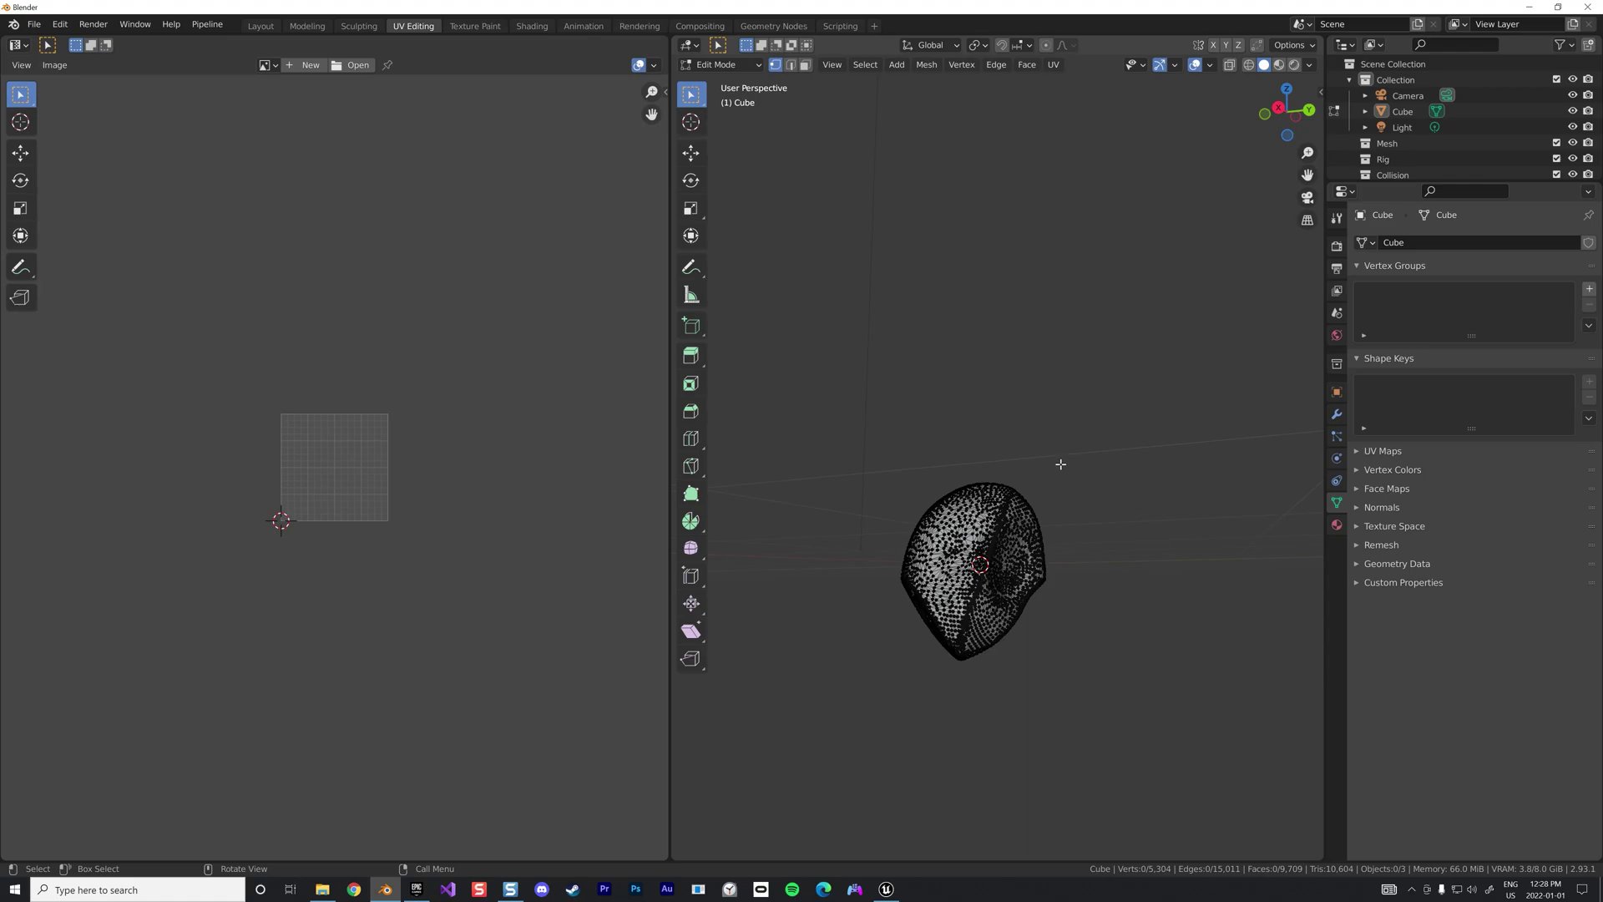
# Select the whole mesh and unwrap it with Smart UV Project
pyautogui.click(1054, 64)
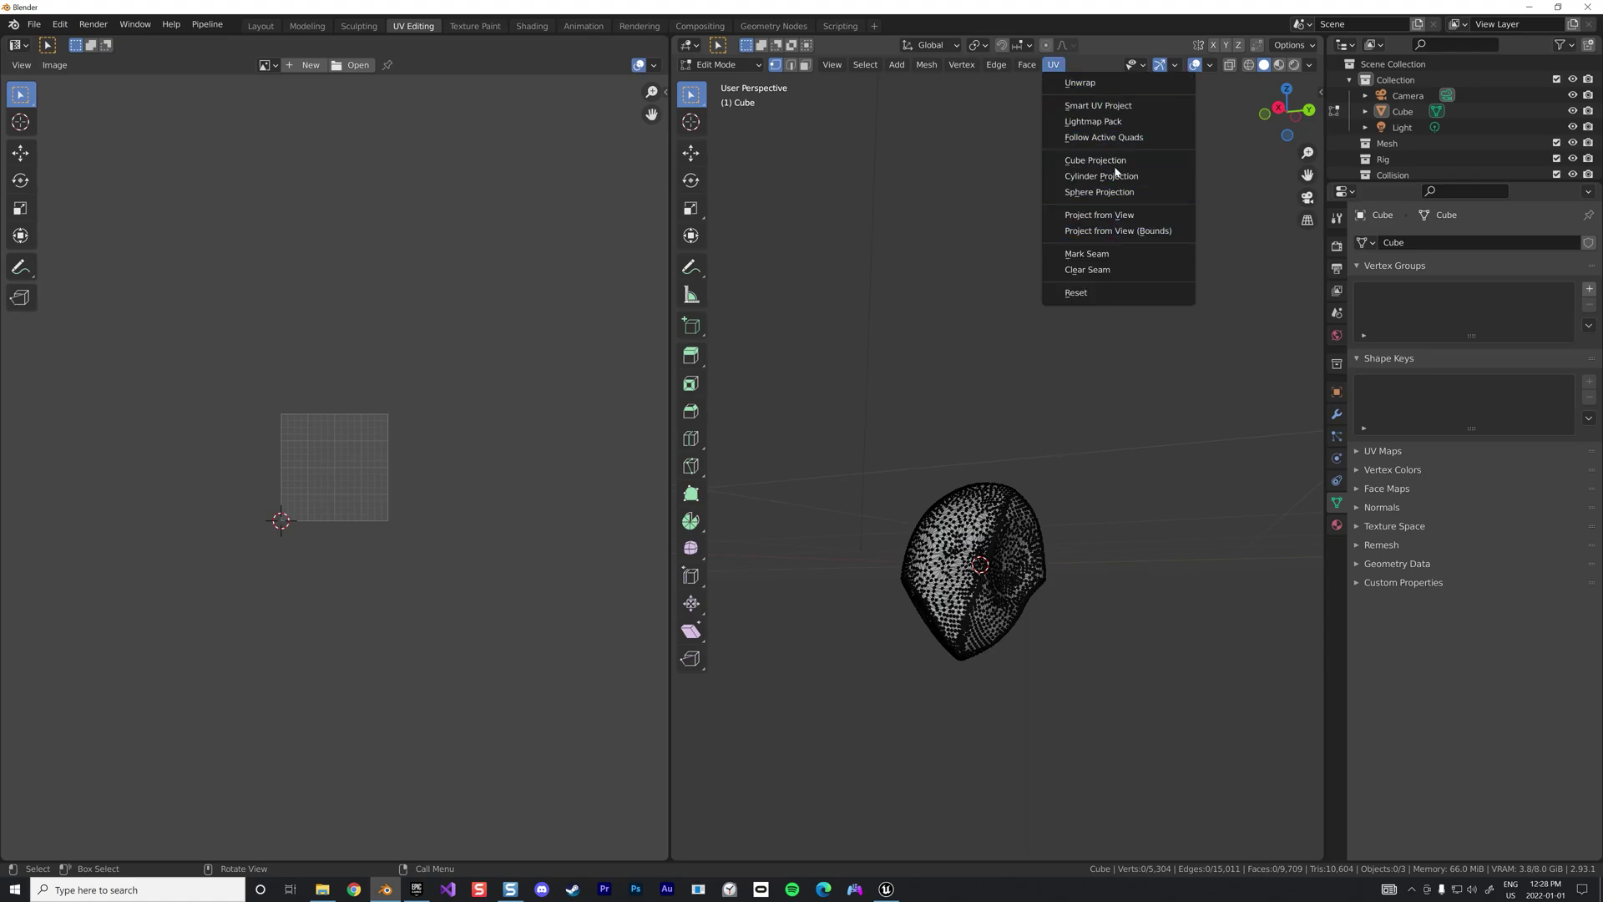
pyautogui.click(1113, 106)
pyautogui.click(1089, 229)
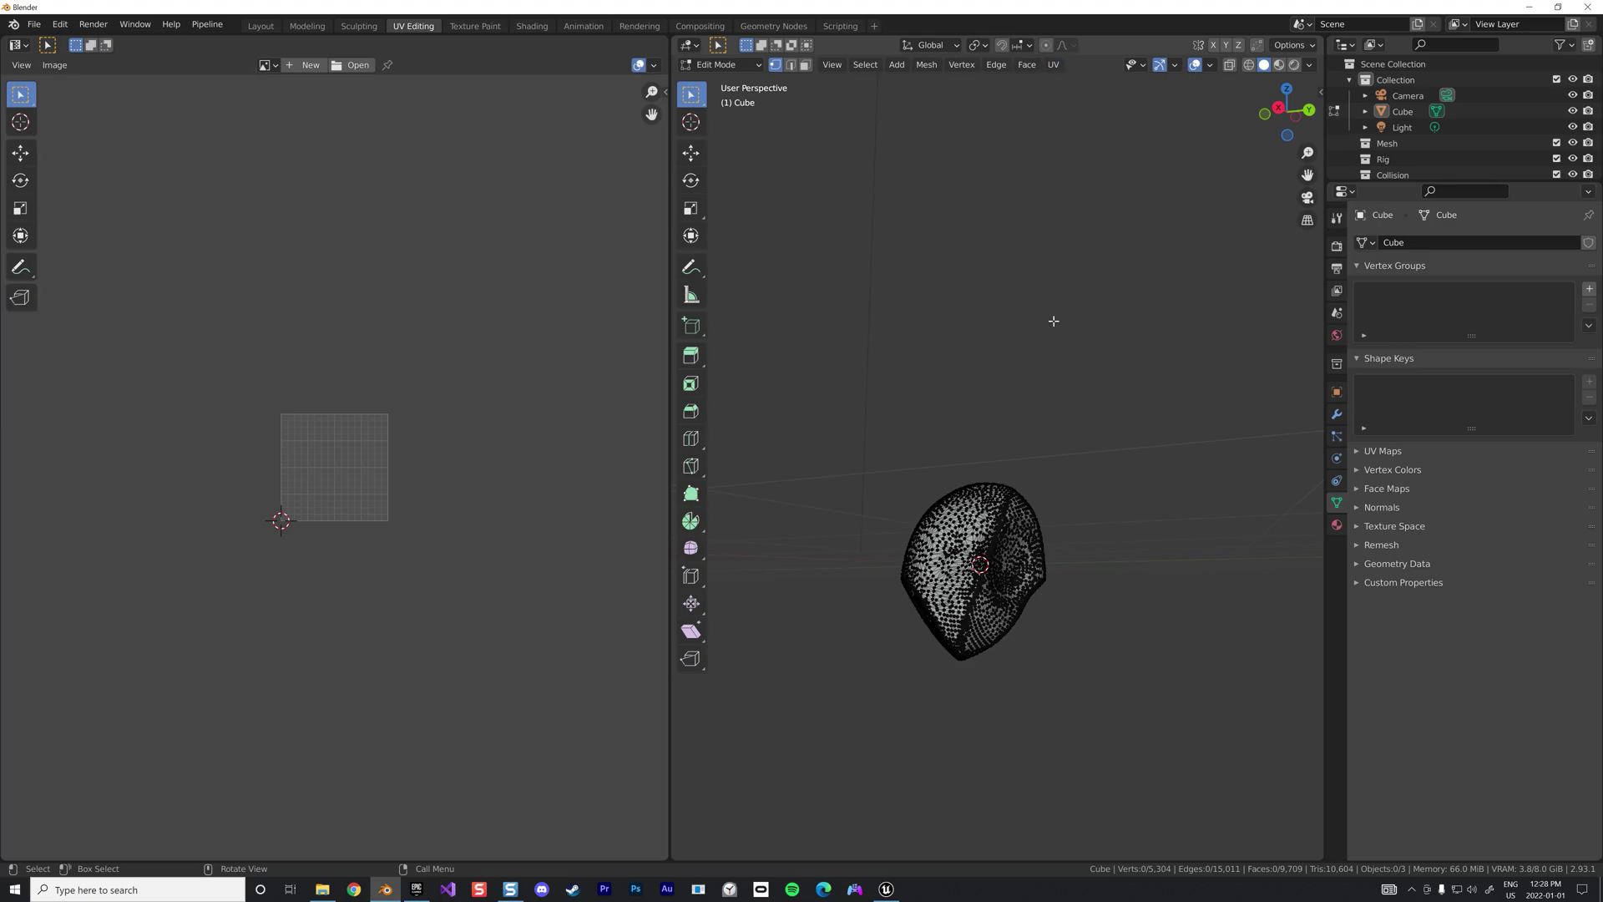
pyautogui.press('a')
pyautogui.click(1053, 64)
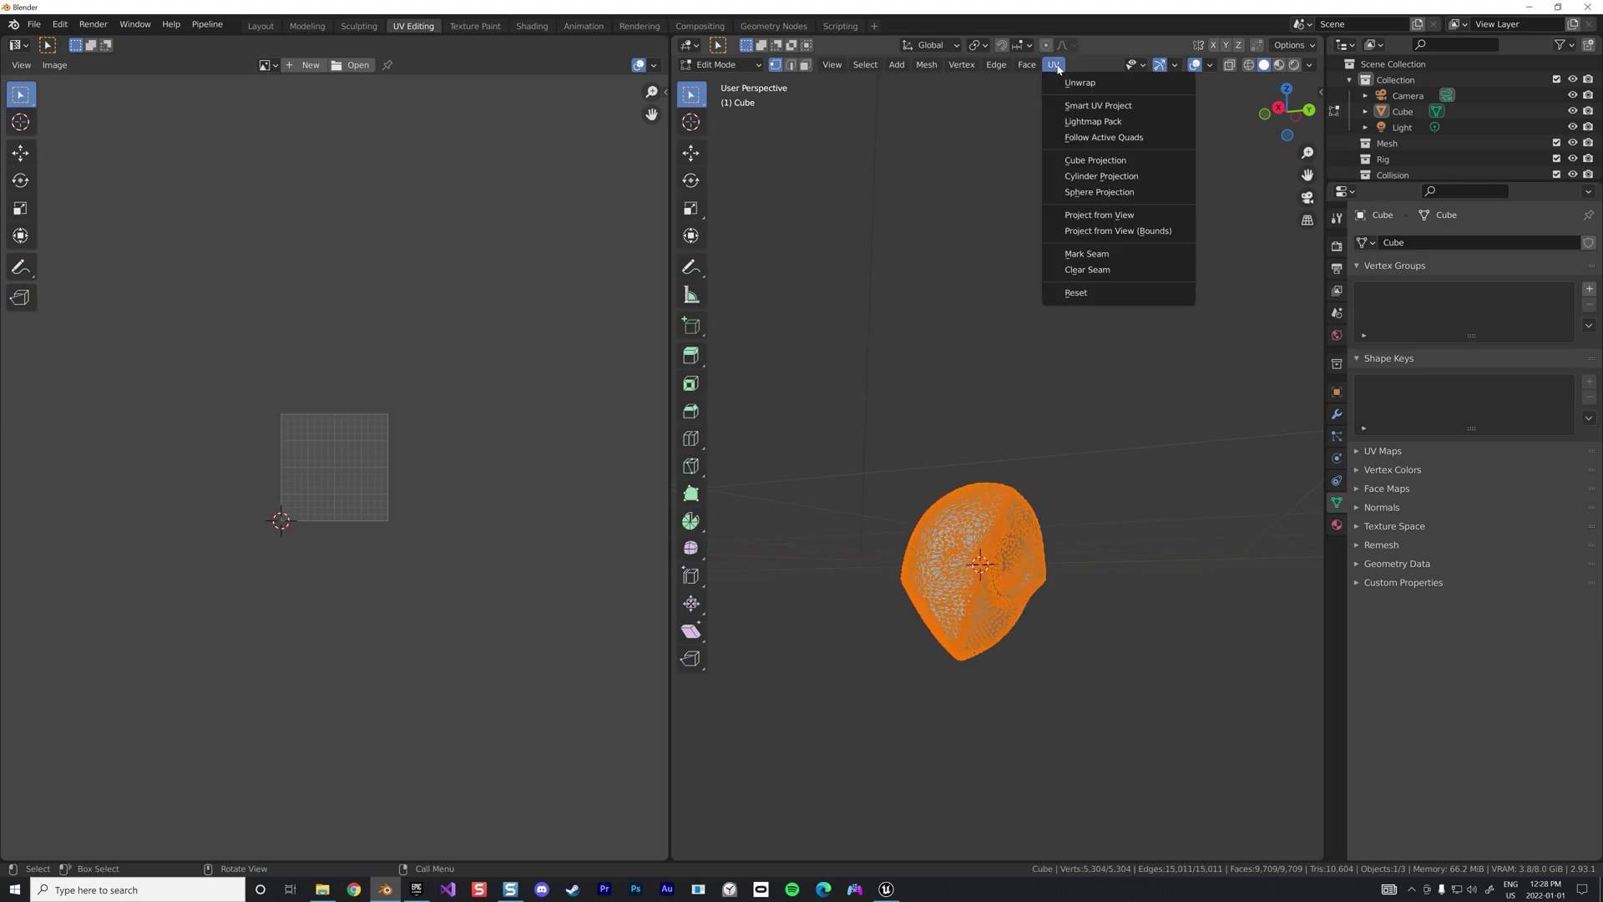
pyautogui.click(1072, 106)
pyautogui.click(1075, 228)
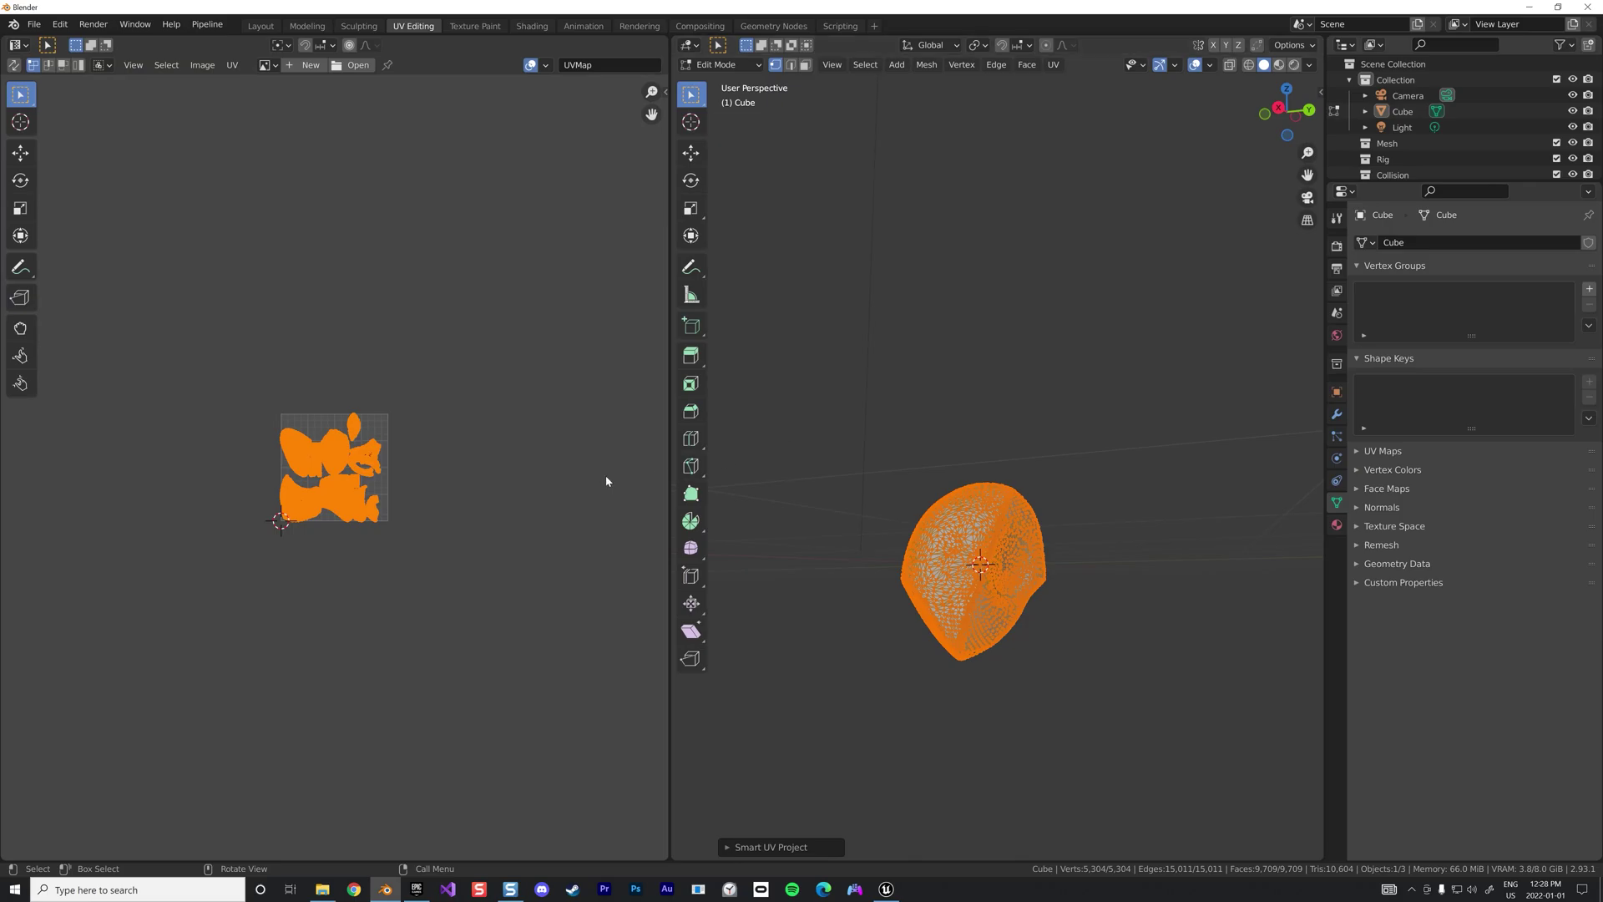
# Switch the rock back to Object Mode
pyautogui.scroll(3, 409, 488)
pyautogui.scroll(-1, 382, 487)
pyautogui.scroll(1, 275, 455)
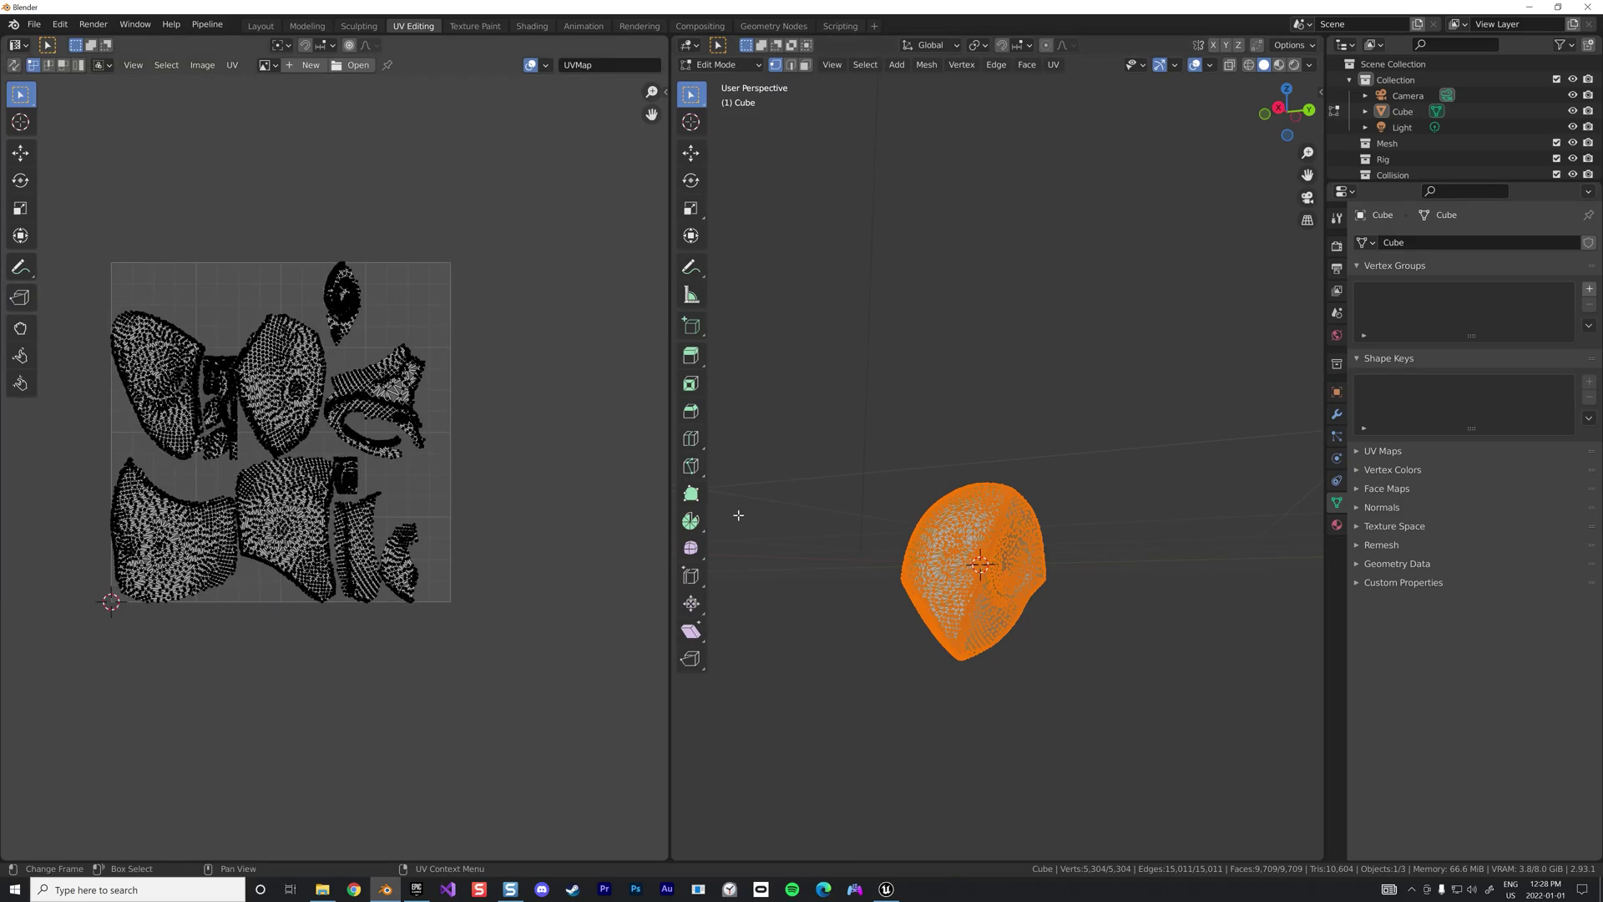
pyautogui.moveTo(1038, 529); pyautogui.dragTo(989, 552, button='middle')
pyautogui.click(720, 65)
pyautogui.click(723, 83)
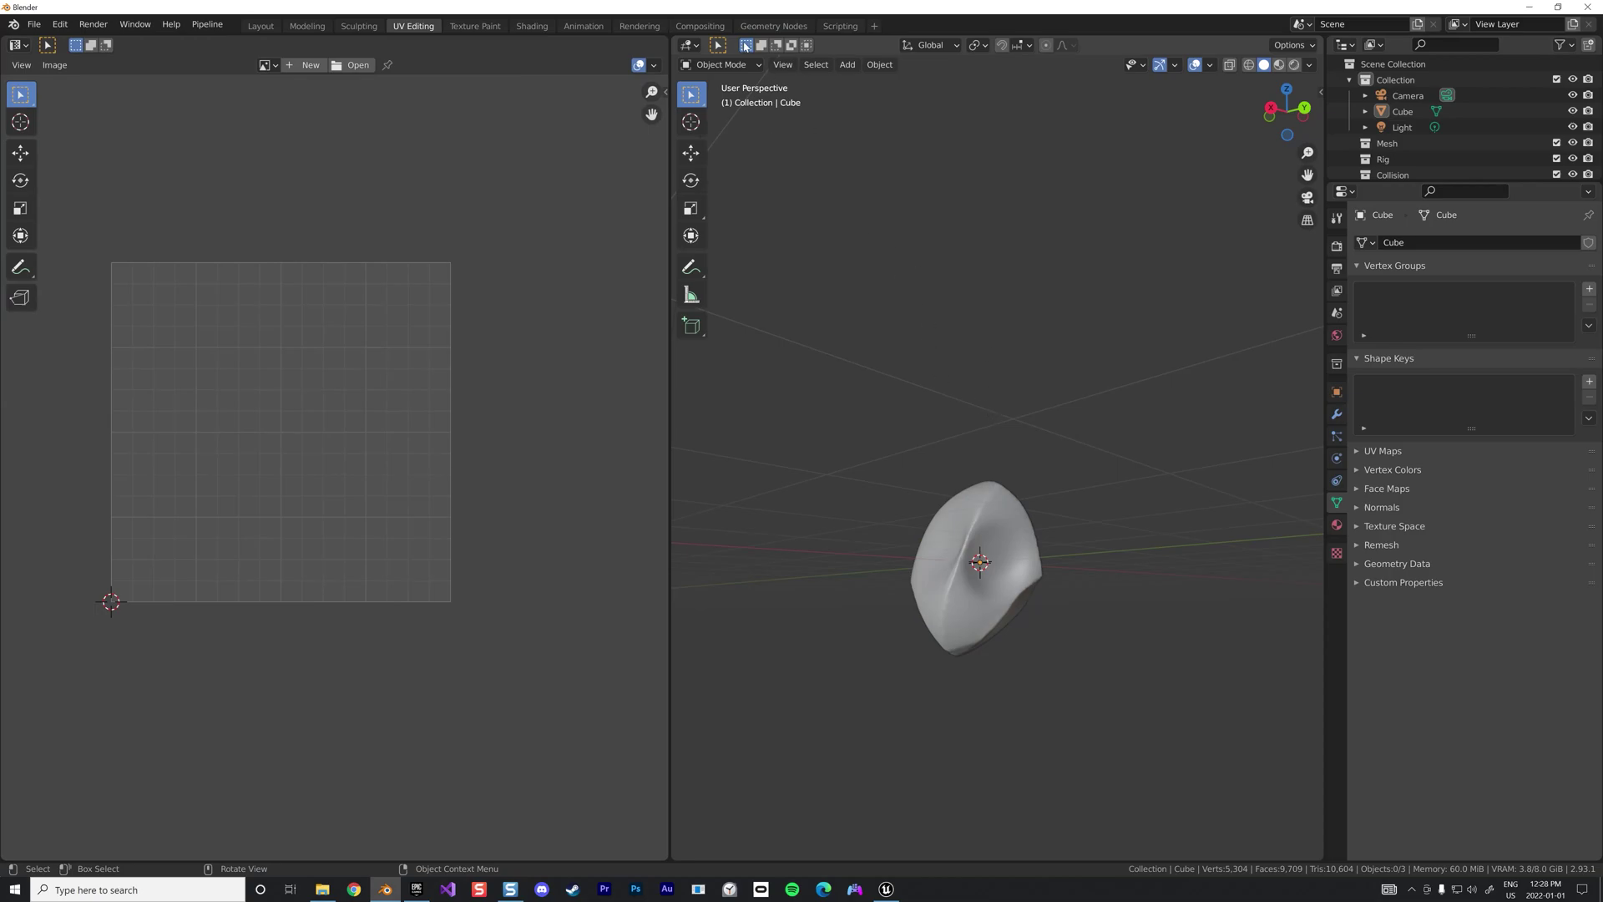
# Link an Image Texture to the rock material's Base Color
pyautogui.click(261, 26)
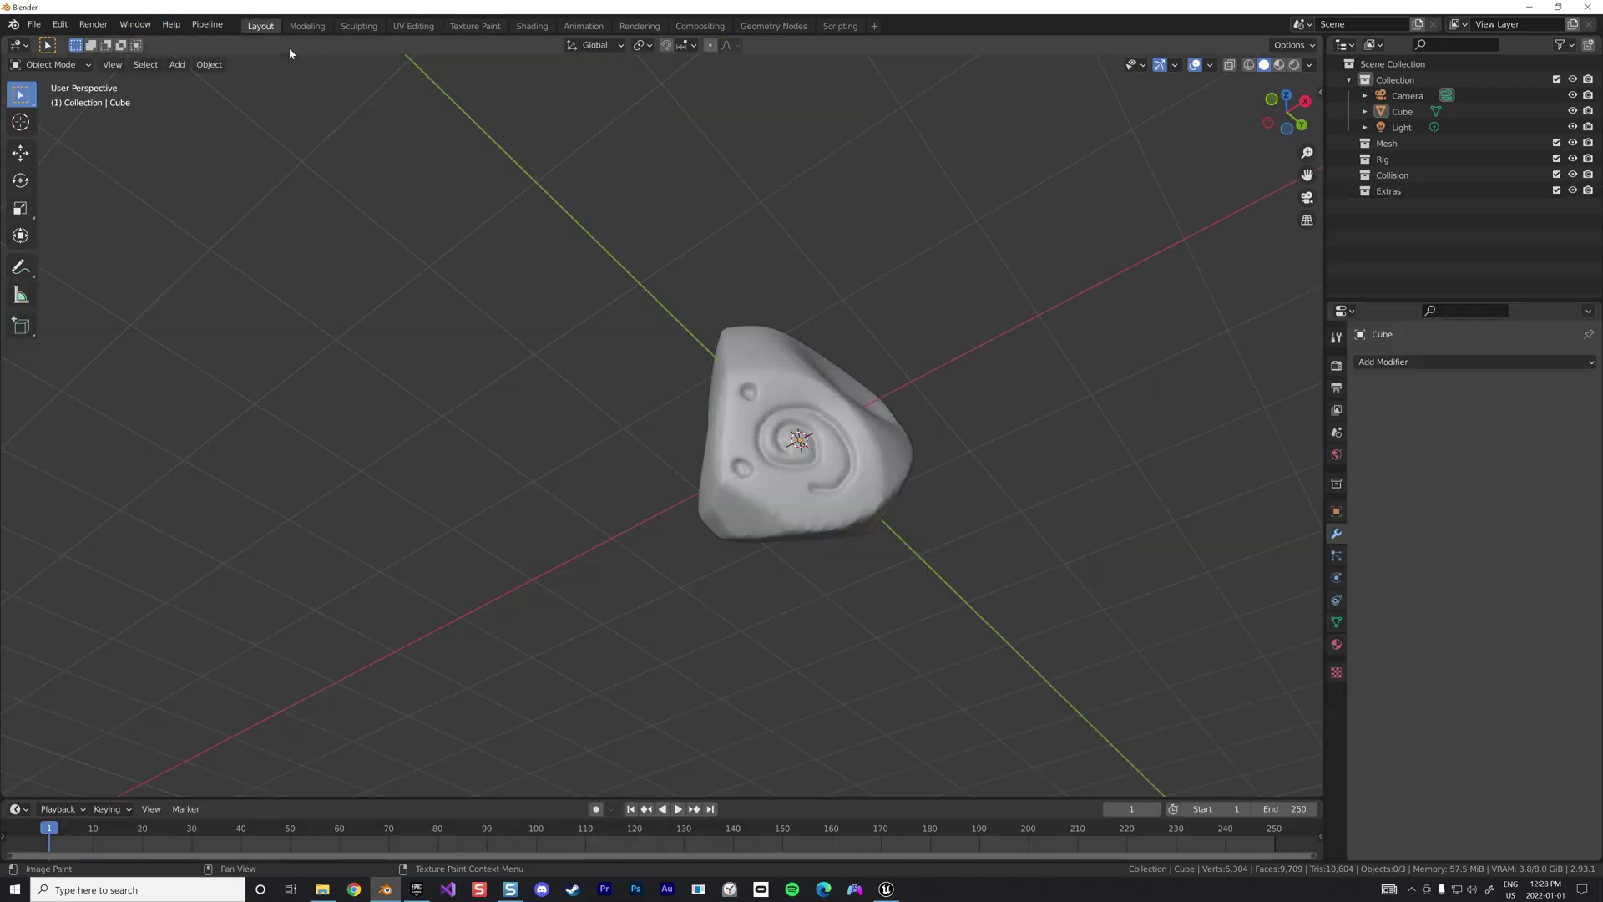
pyautogui.click(1336, 645)
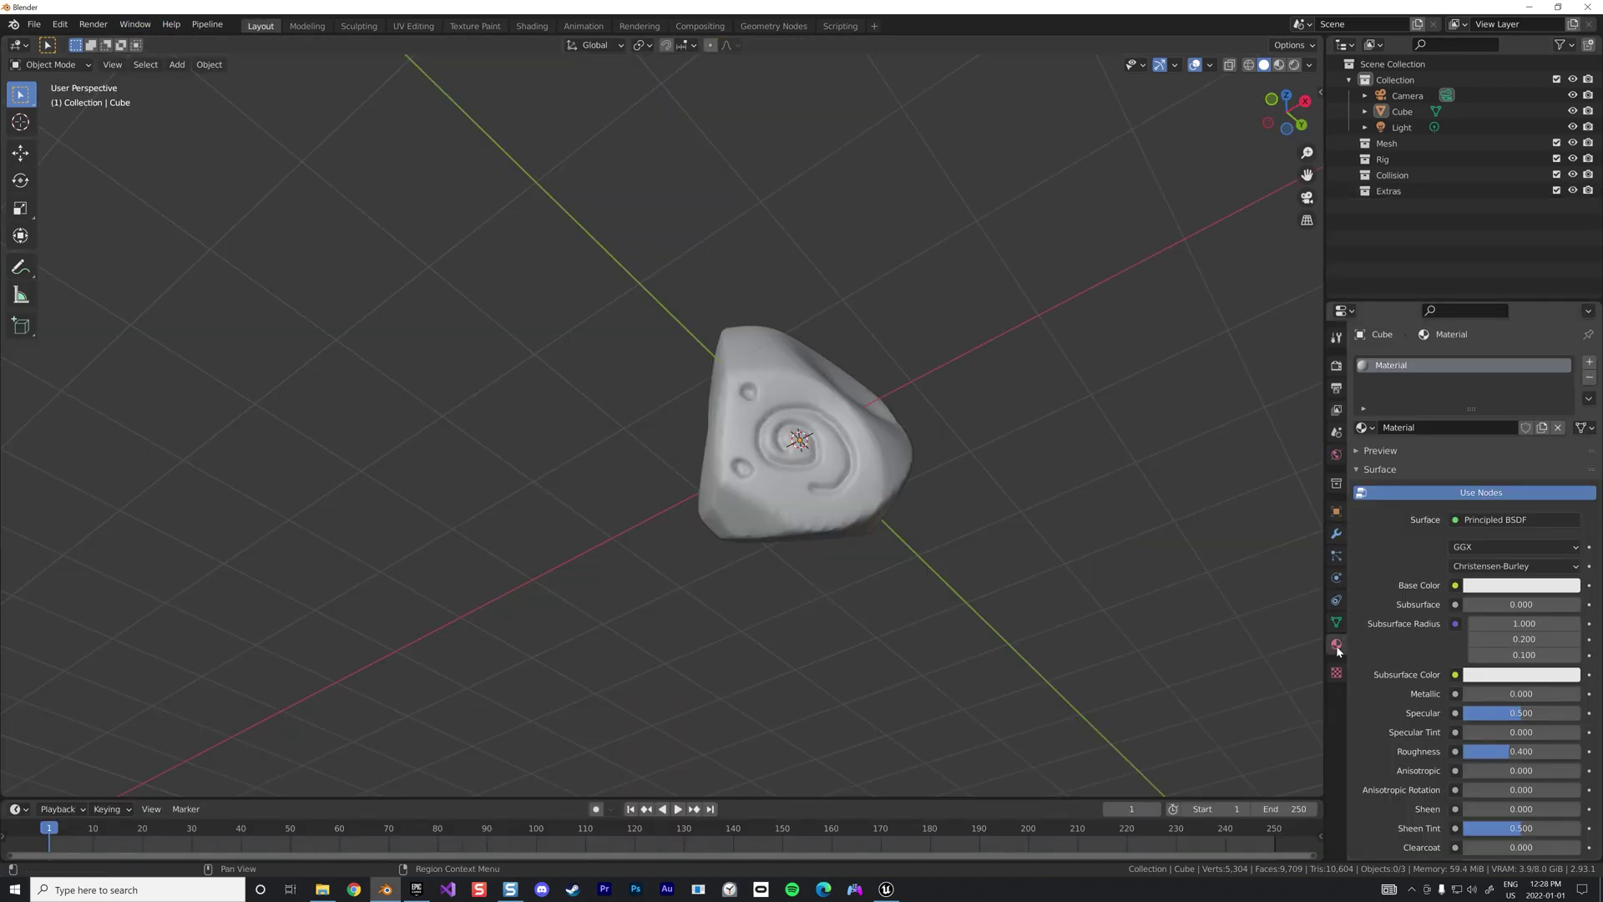
pyautogui.click(1455, 585)
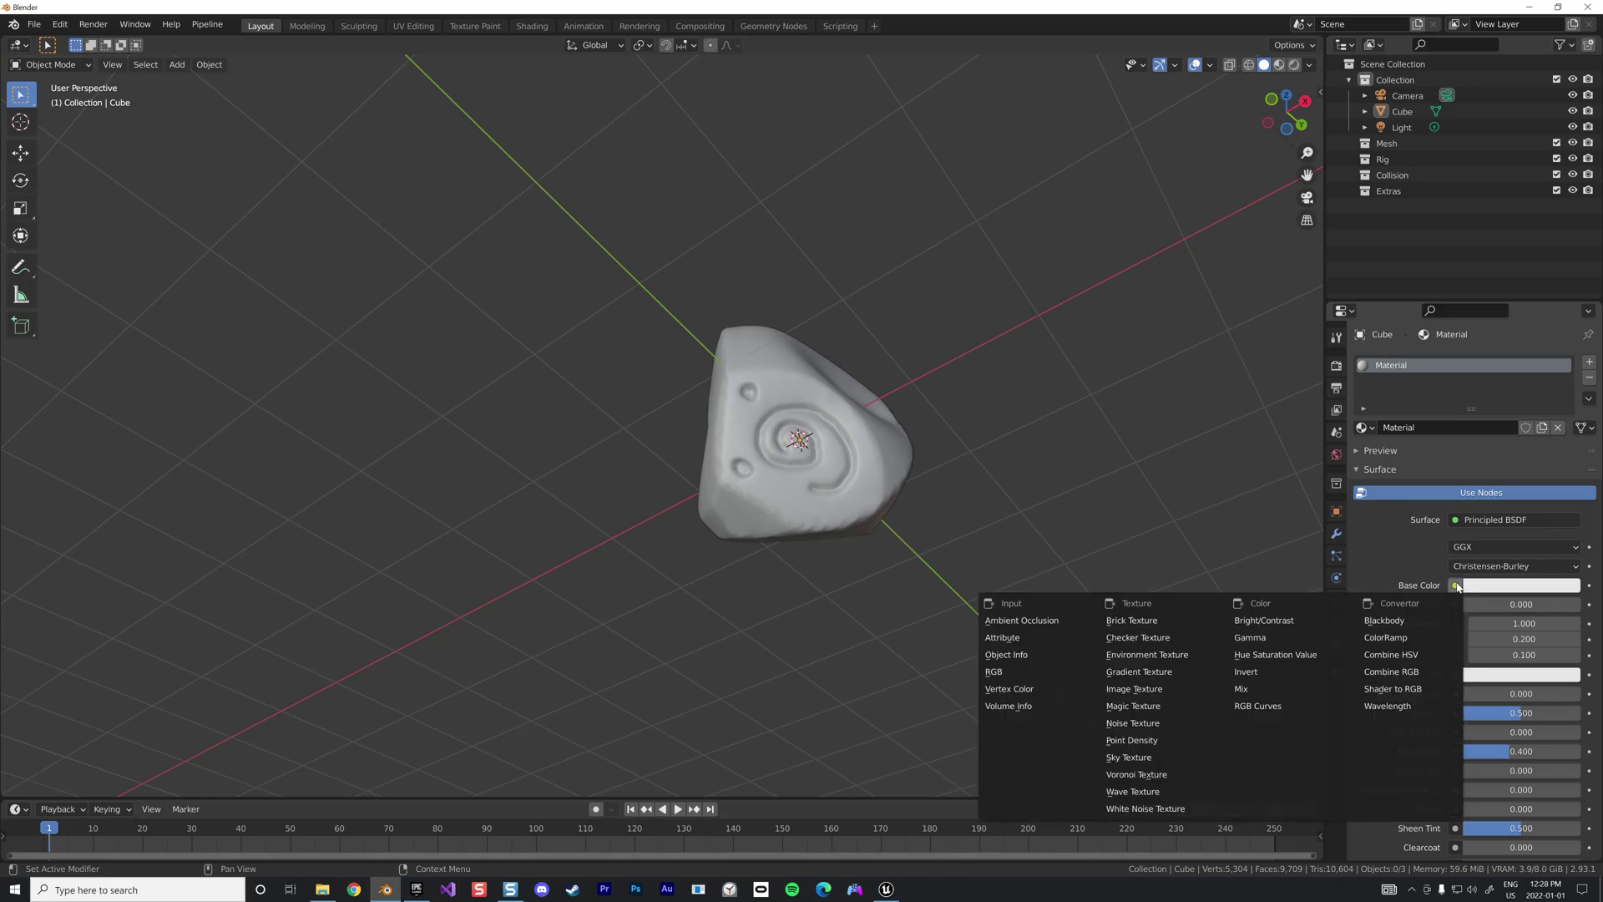
pyautogui.click(1140, 690)
# Create a new 2048×2048 image named RuneEmissive for that texture
pyautogui.click(1424, 604)
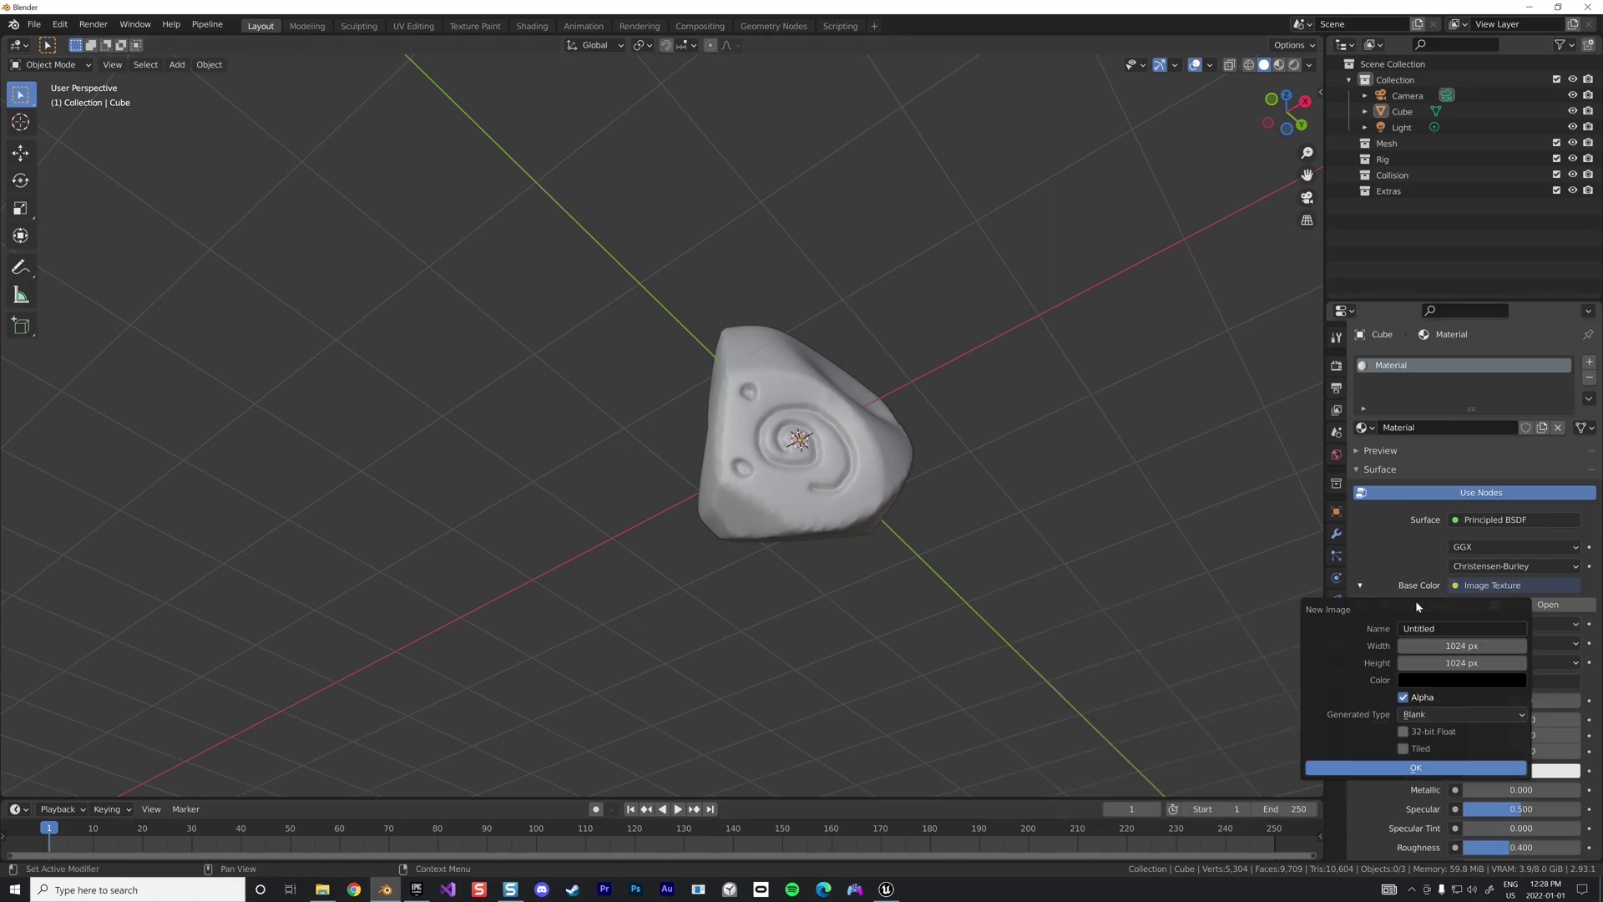
pyautogui.click(1432, 630)
pyautogui.write('RuneEmissive')
pyautogui.press('Return')
pyautogui.click(1493, 647)
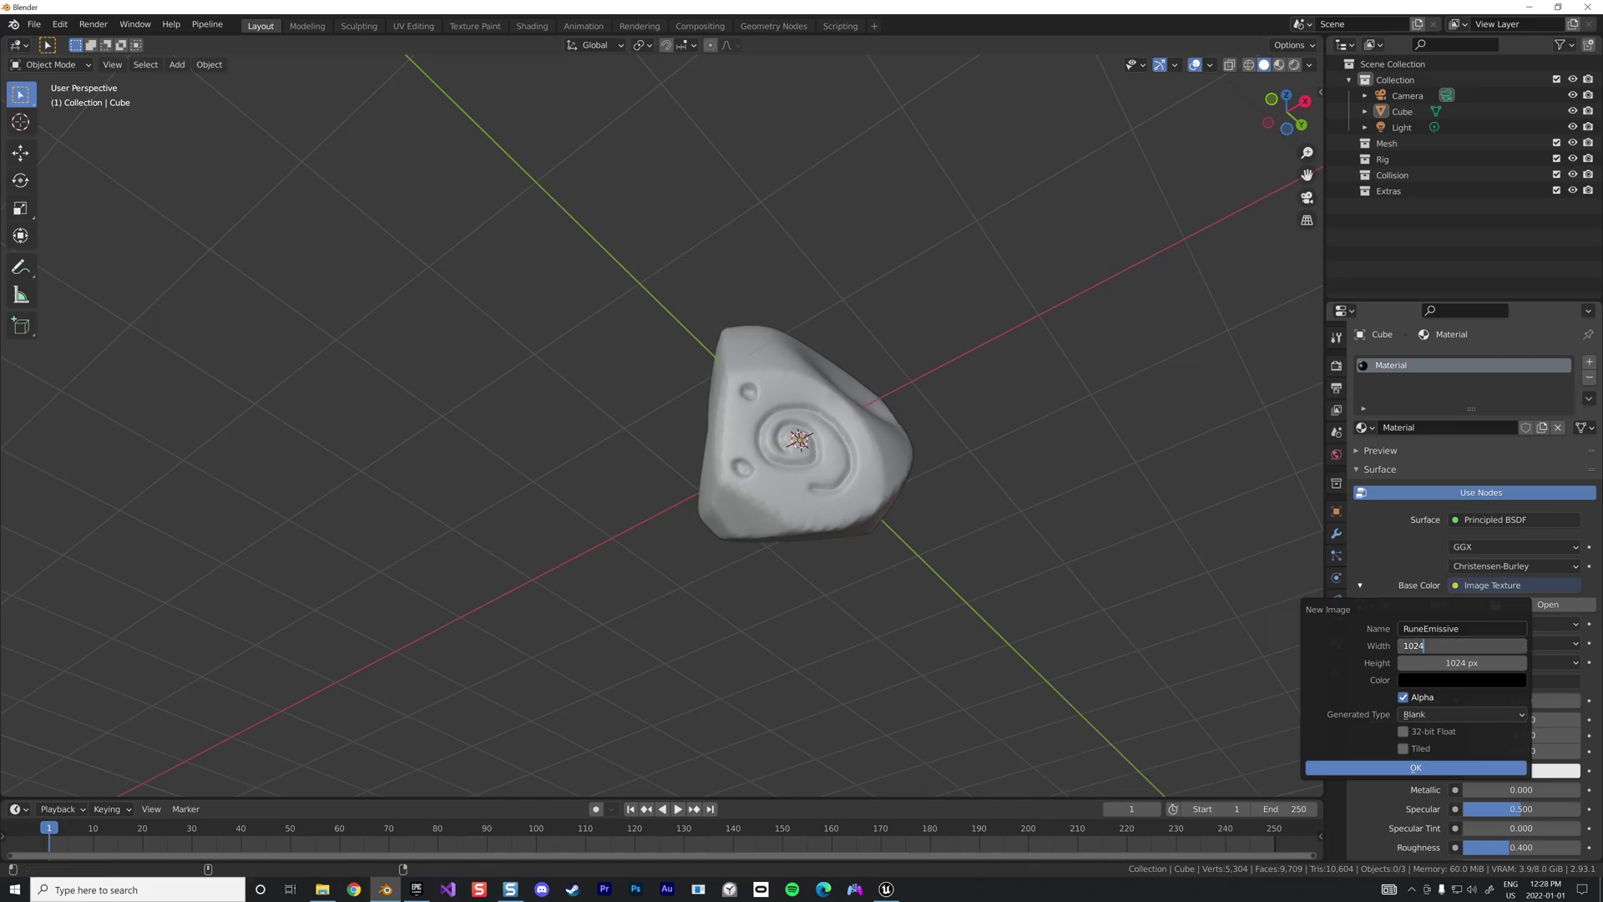
pyautogui.write('*2')
pyautogui.press('Tab')
pyautogui.write('*2')
pyautogui.press('Return')
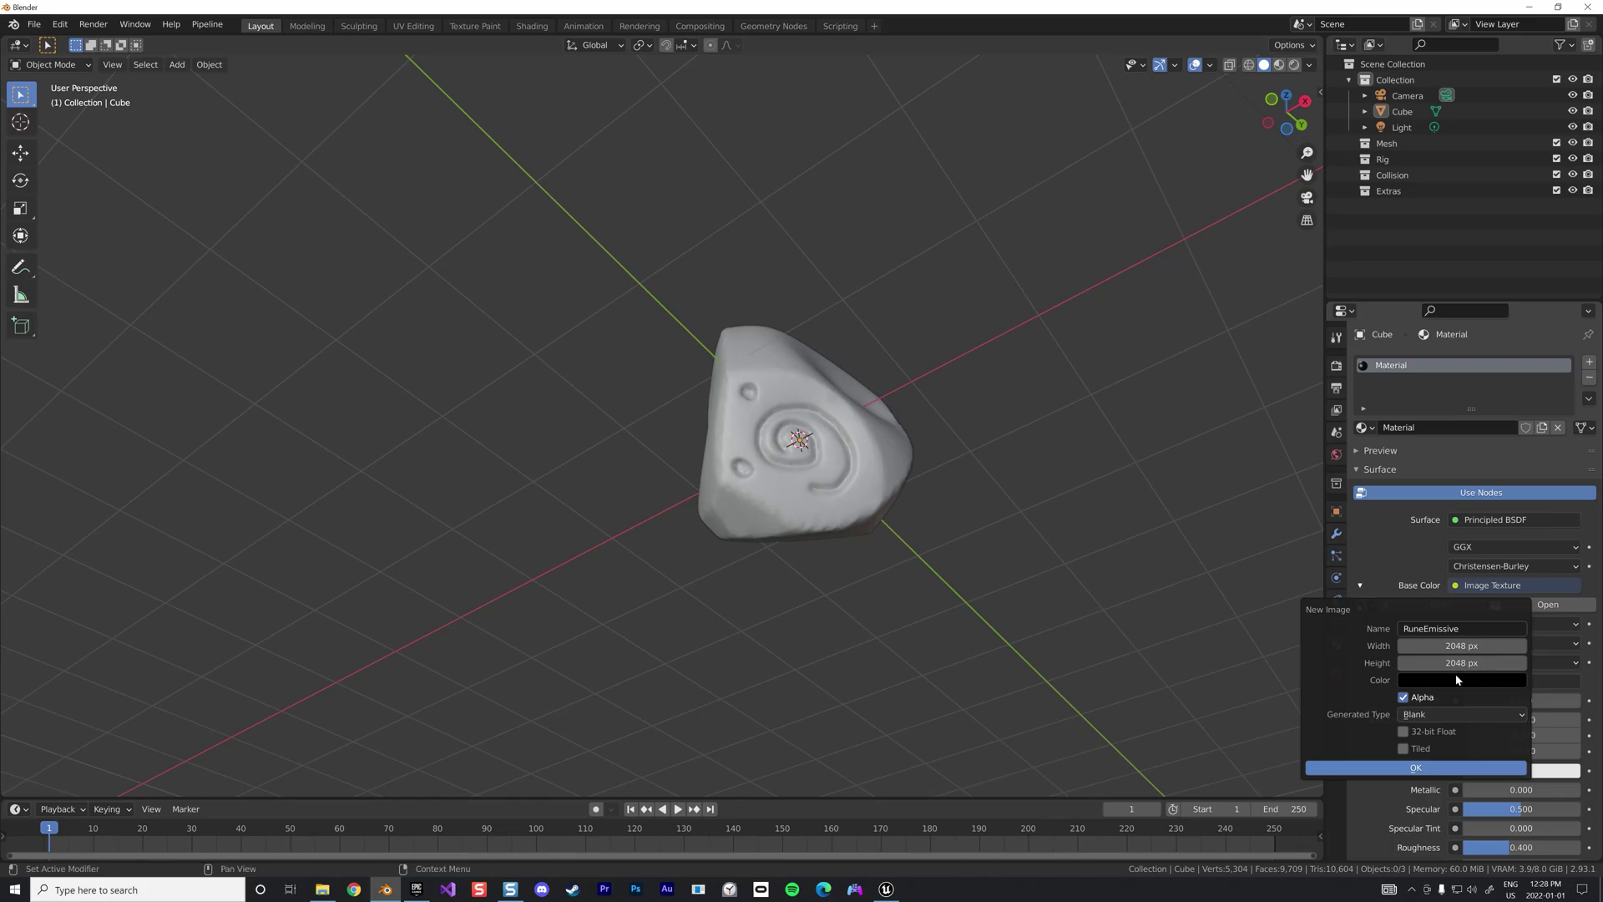
pyautogui.click(1418, 770)
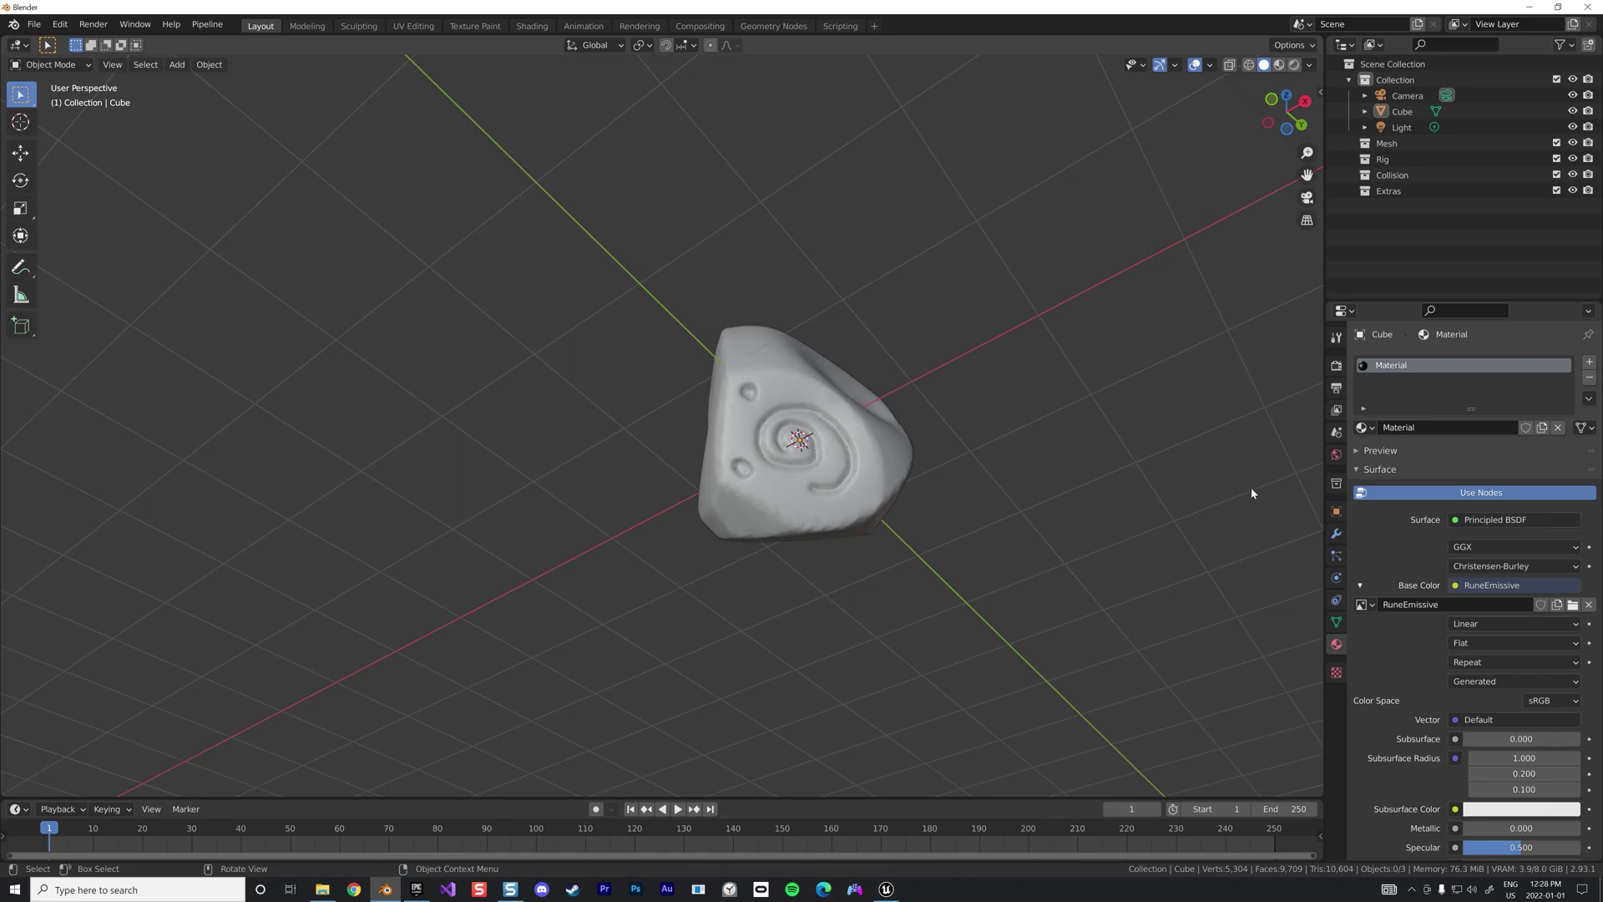
# Switch to Material Preview shading, zoom in on the rock and enter Texture Paint mode
pyautogui.click(1277, 71)
pyautogui.moveTo(947, 447); pyautogui.dragTo(732, 341, button='middle')
pyautogui.press('KP_5')
pyautogui.scroll(6, 735, 344)
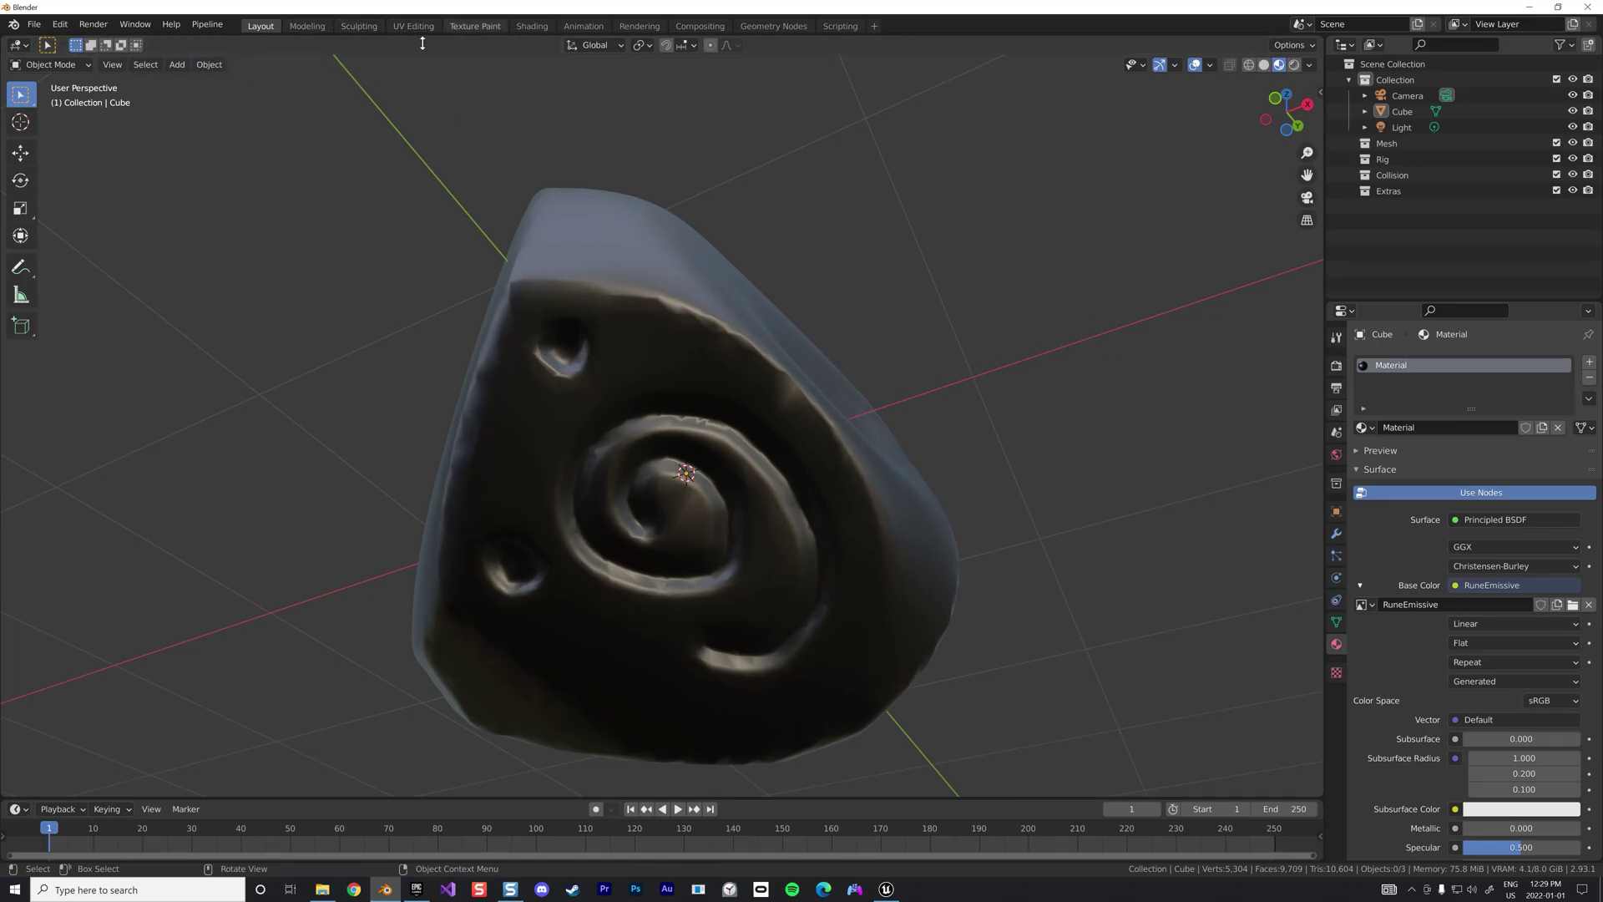
pyautogui.click(50, 64)
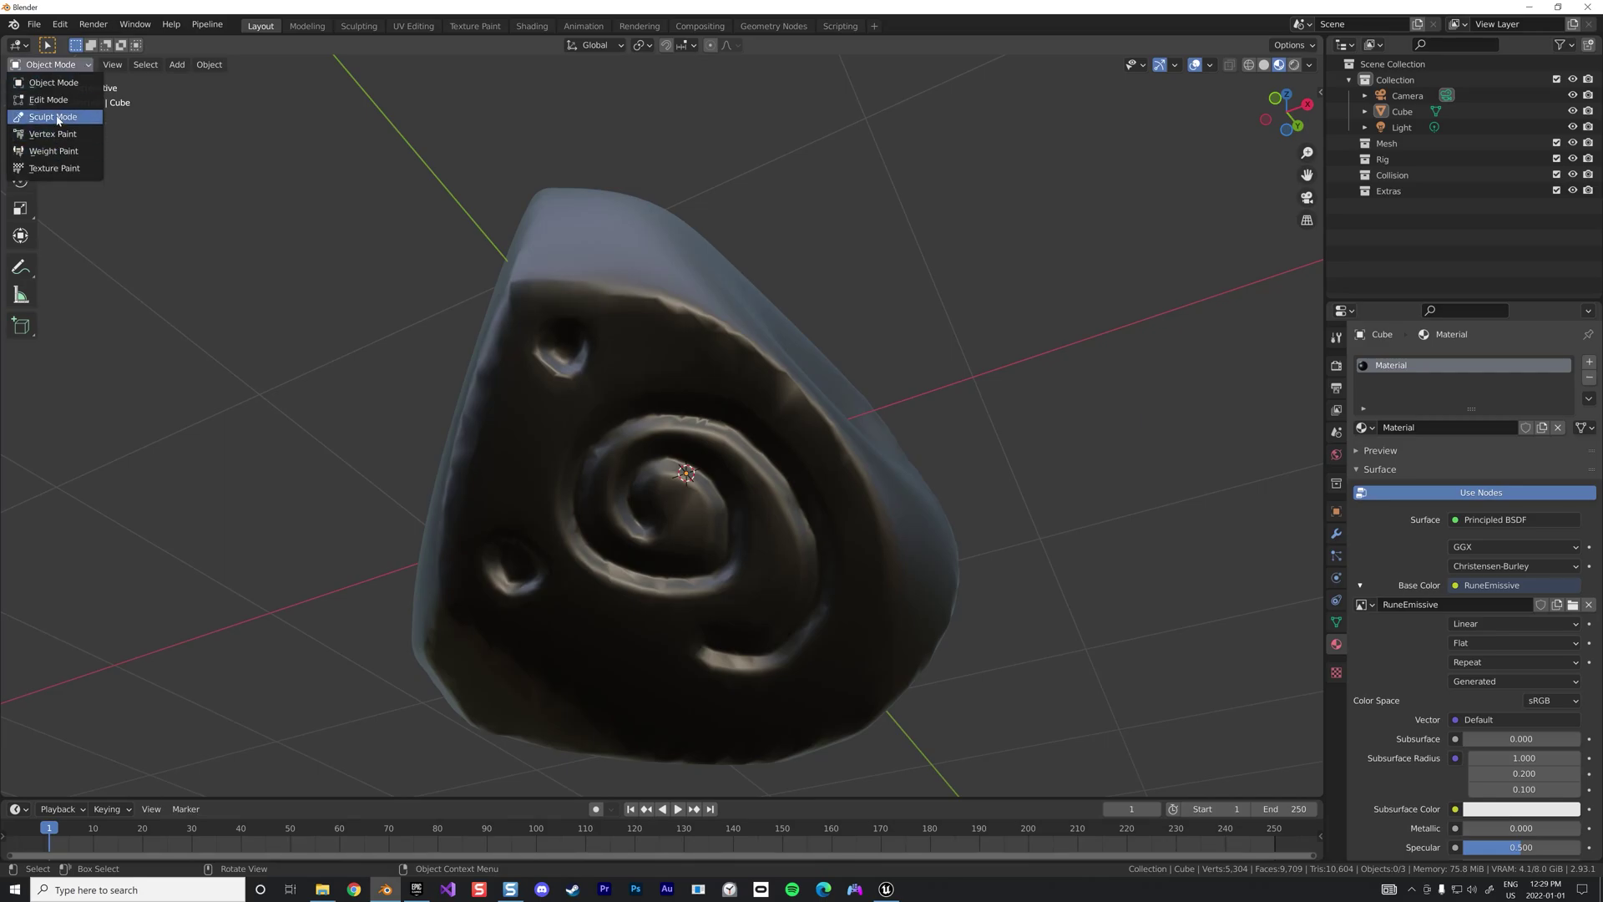
pyautogui.click(60, 174)
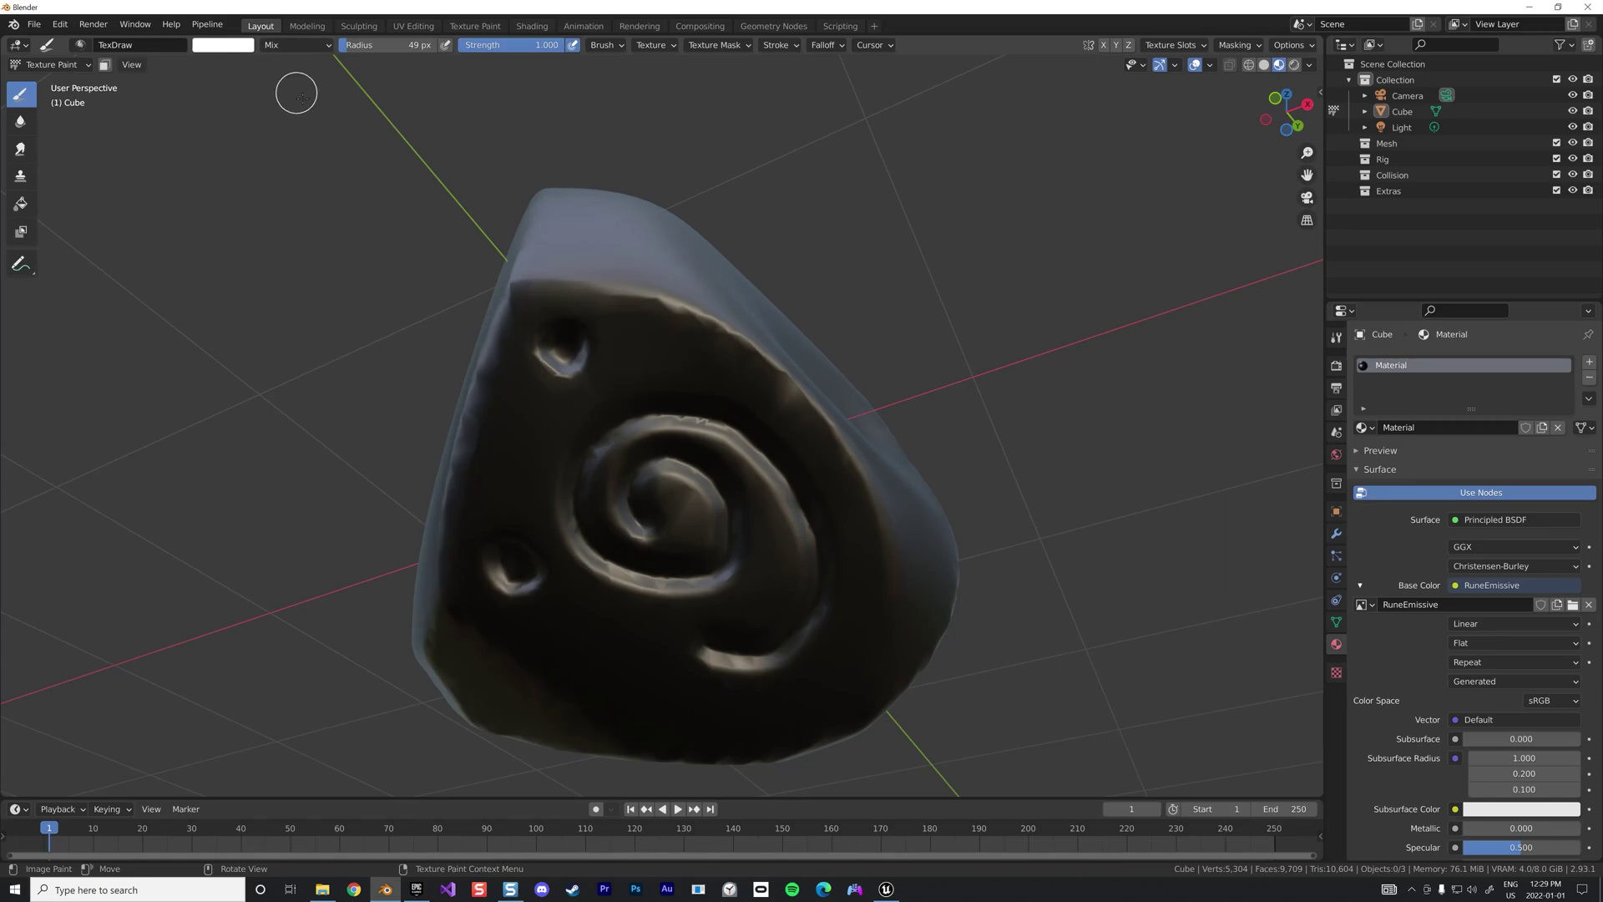
# With a smaller brush, paint the carved spiral and both small holes white
pyautogui.moveTo(349, 50); pyautogui.dragTo(349, 50)
pyautogui.moveTo(641, 520)
pyautogui.mouseDown()
pyautogui.moveTo(631, 486)
pyautogui.moveTo(670, 459)
pyautogui.moveTo(705, 473)
pyautogui.moveTo(726, 554)
pyautogui.moveTo(647, 579)
pyautogui.moveTo(600, 558)
pyautogui.moveTo(574, 517)
pyautogui.moveTo(591, 458)
pyautogui.moveTo(644, 417)
pyautogui.moveTo(734, 424)
pyautogui.moveTo(793, 484)
pyautogui.moveTo(814, 558)
pyautogui.moveTo(803, 632)
pyautogui.moveTo(701, 654)
pyautogui.mouseUp()
pyautogui.moveTo(497, 577); pyautogui.dragTo(517, 567)
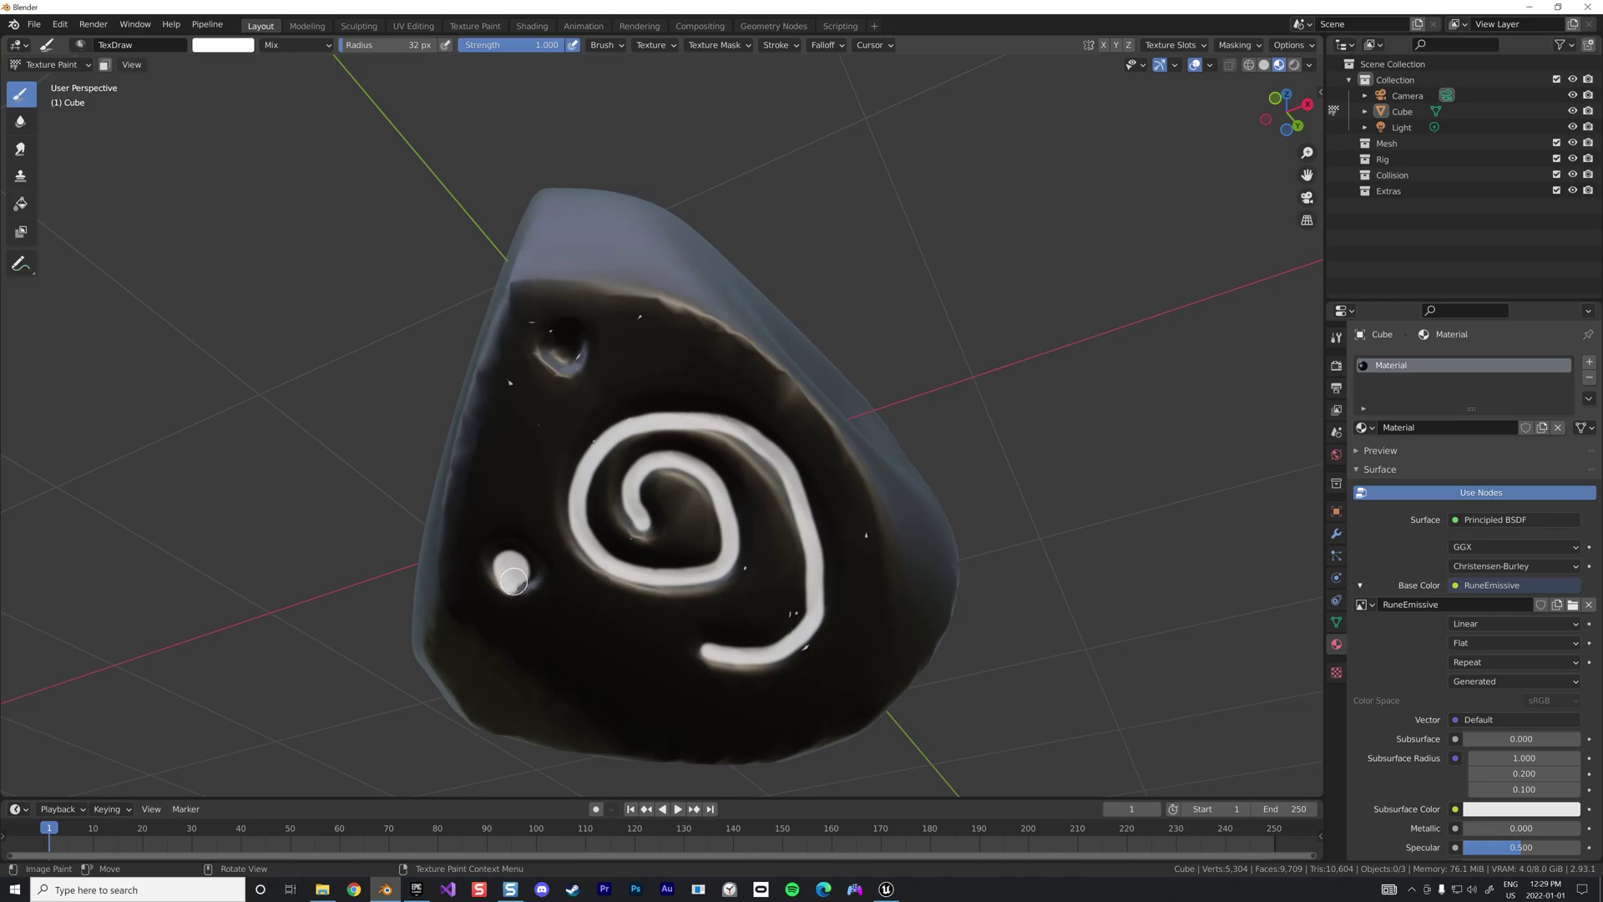
pyautogui.moveTo(570, 357); pyautogui.dragTo(566, 351)
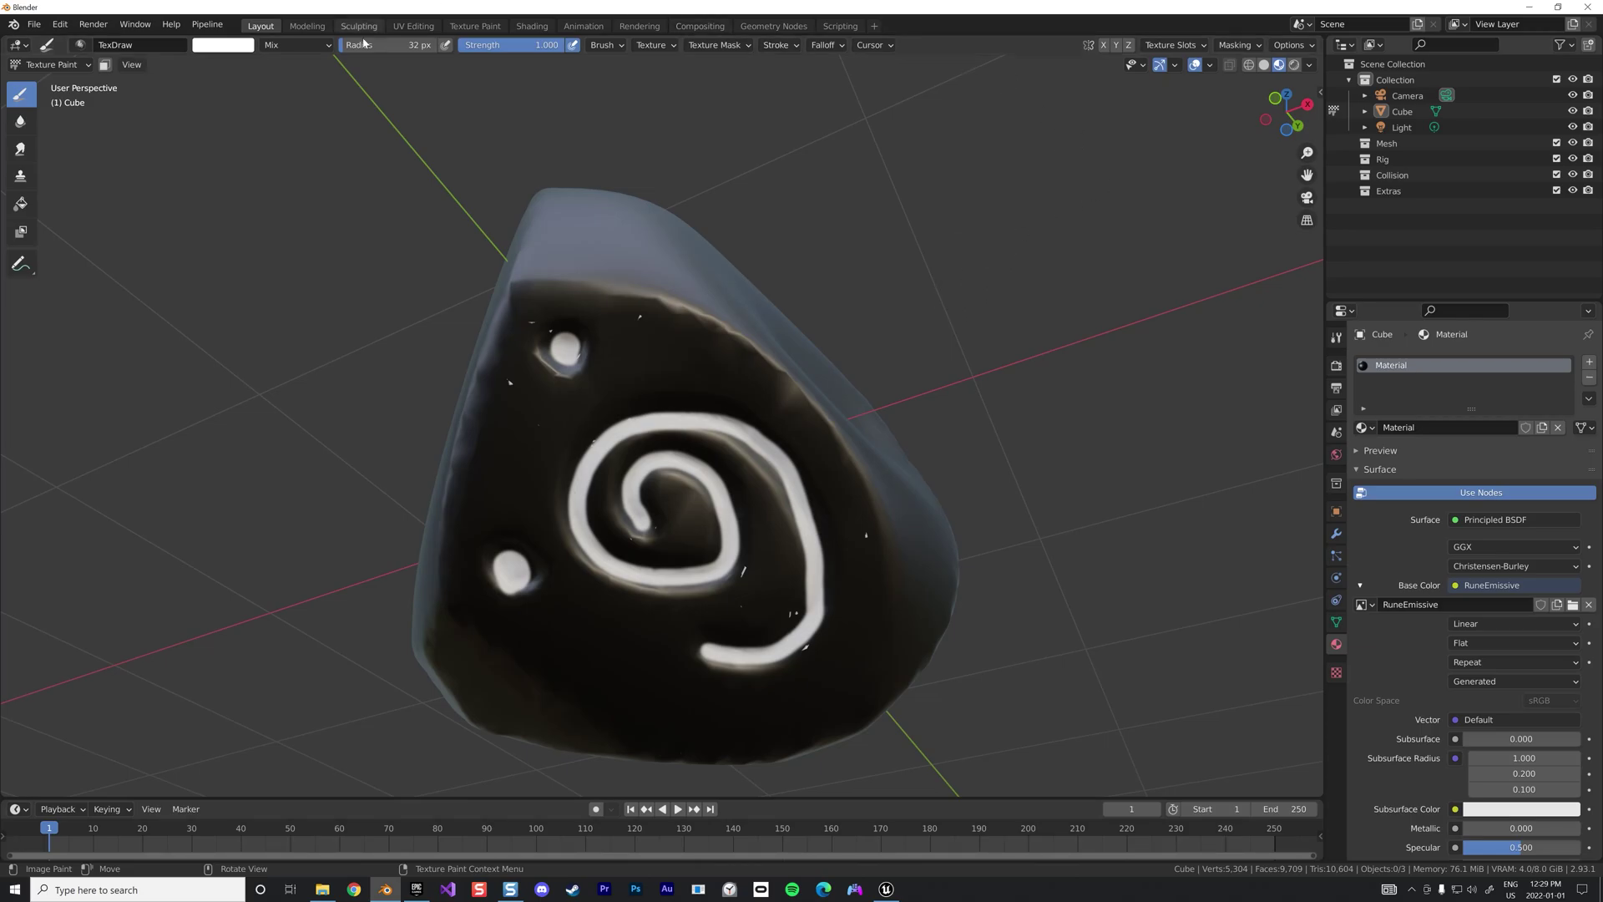
# Inspect the whole painted RuneEmissive texture in the UV Editing workspace
pyautogui.click(413, 26)
pyautogui.scroll(-3, 448, 243)
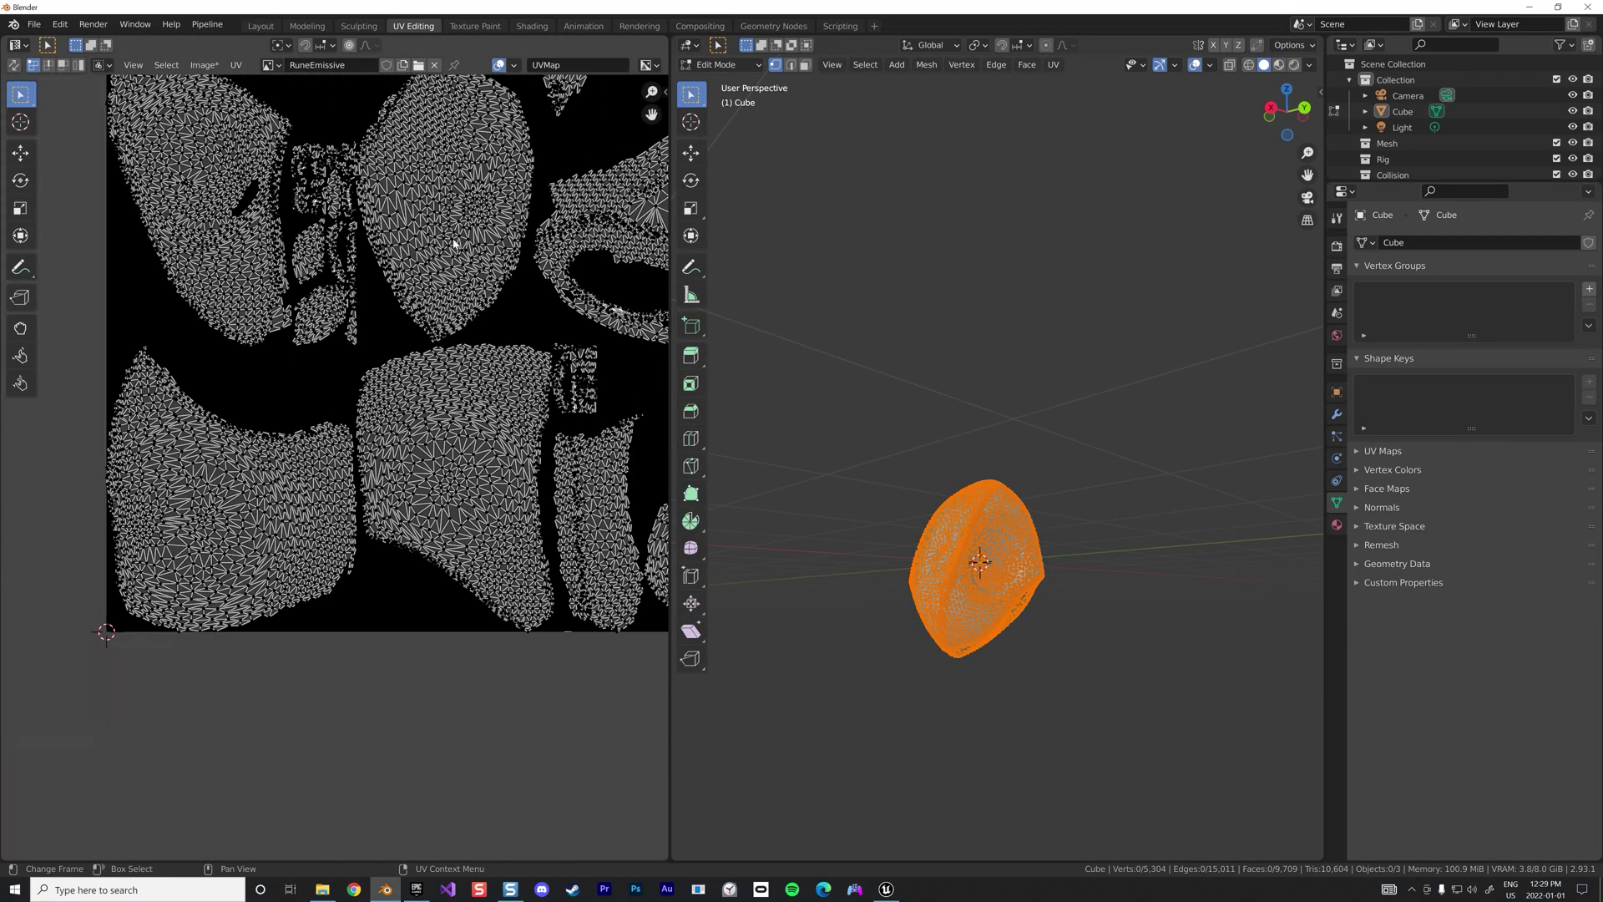
pyautogui.moveTo(409, 241); pyautogui.dragTo(412, 373, button='middle')
pyautogui.scroll(-1, 411, 373)
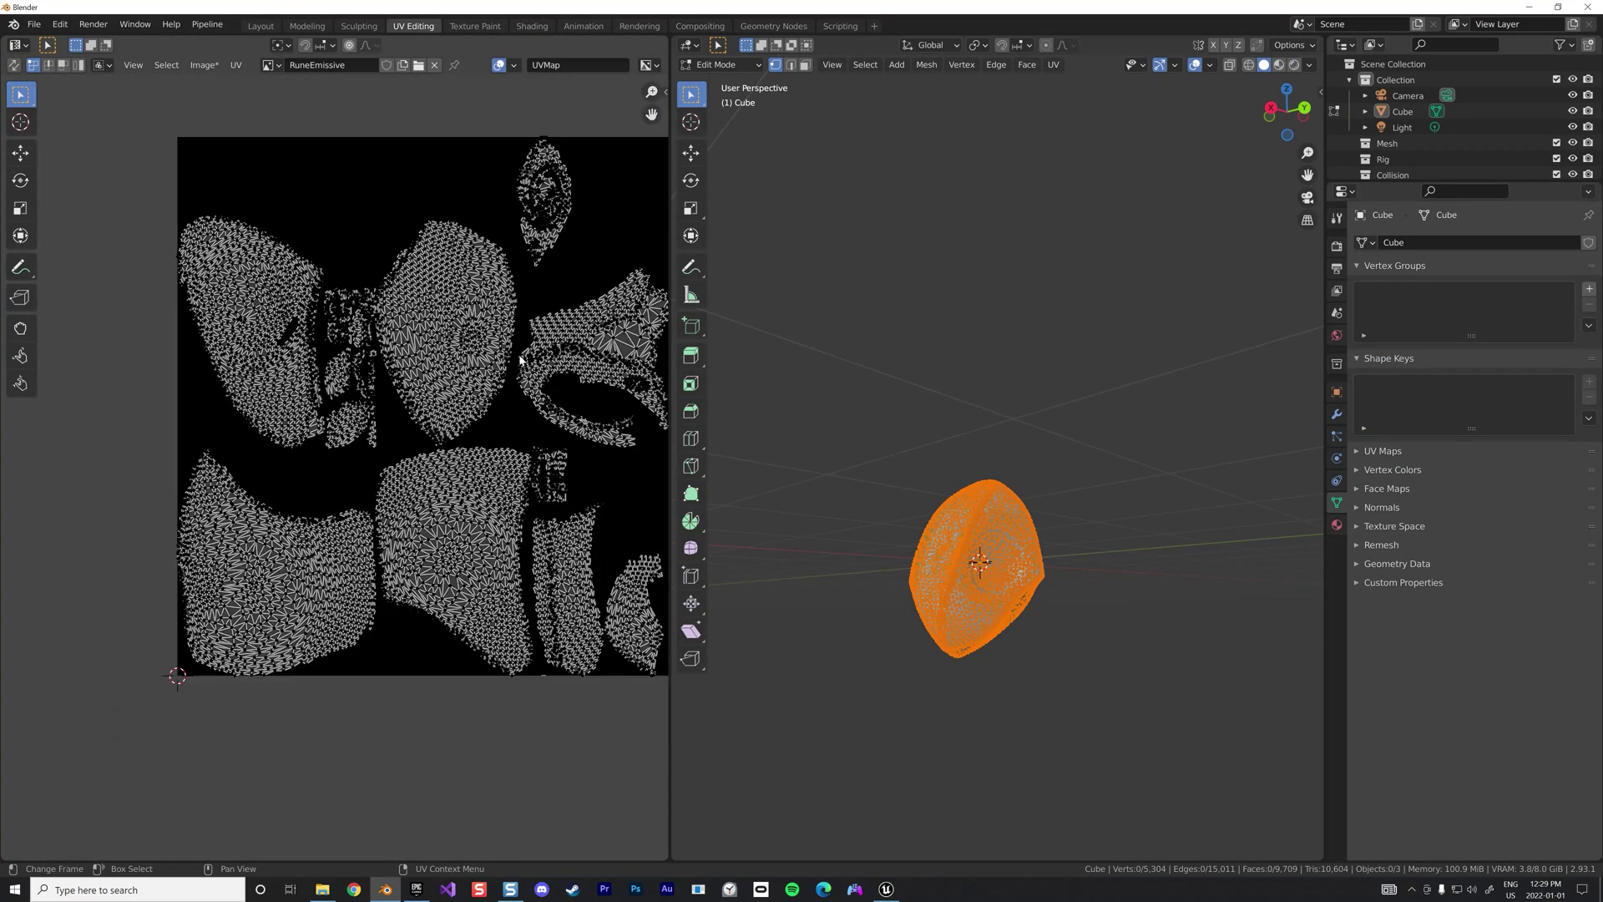
# Back in Layout, re-enter Texture Paint mode and set the brush colour to black
pyautogui.click(257, 26)
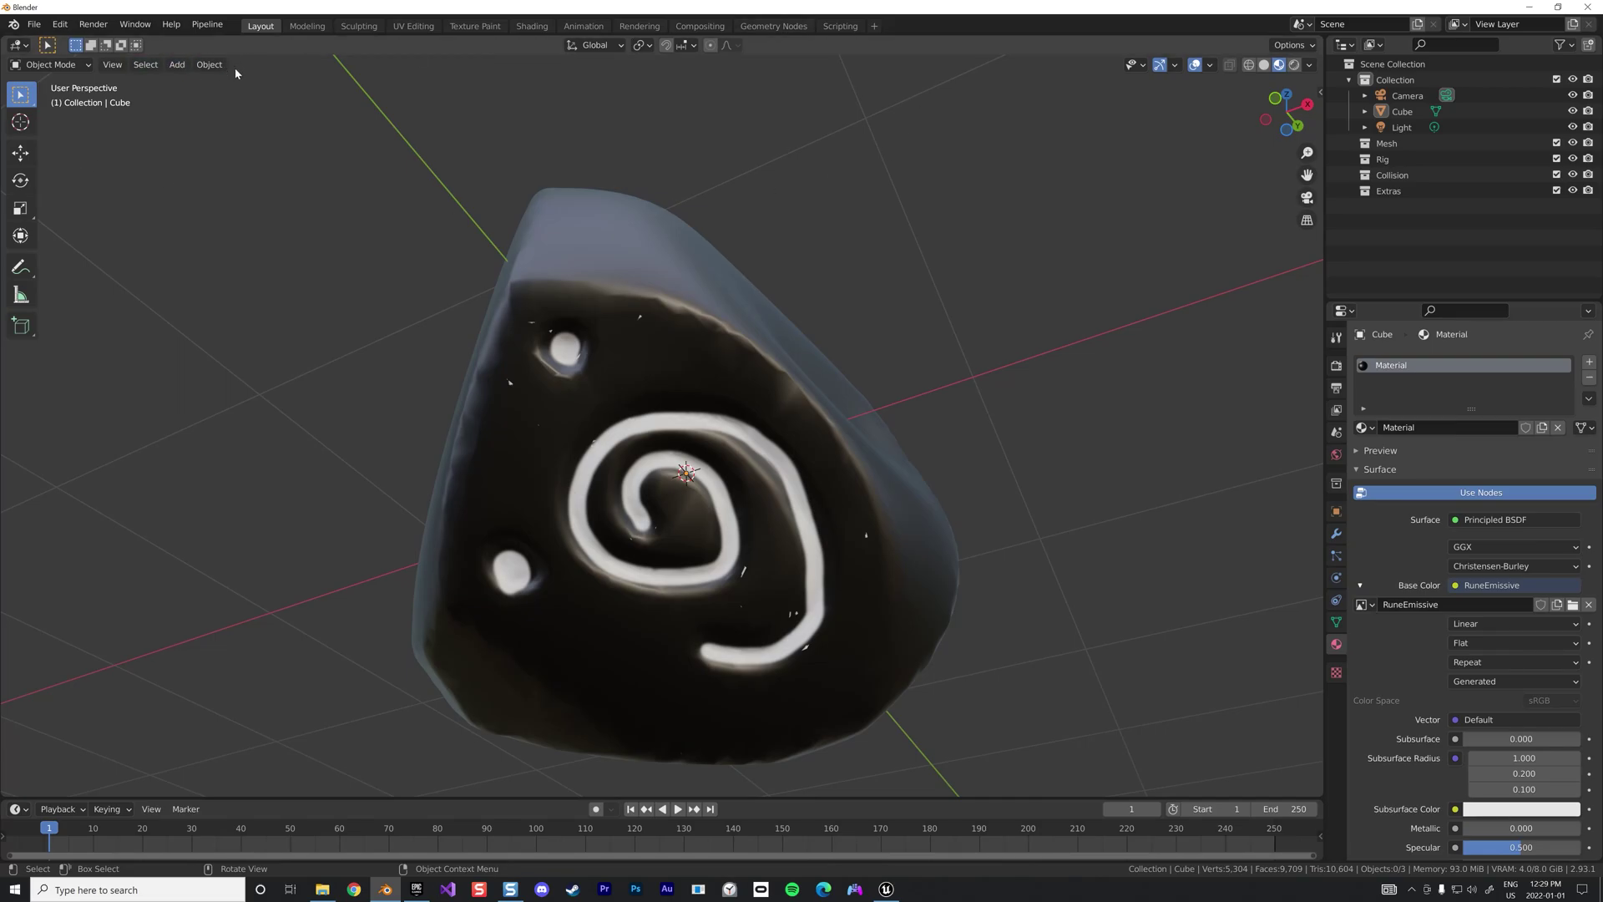
pyautogui.click(50, 64)
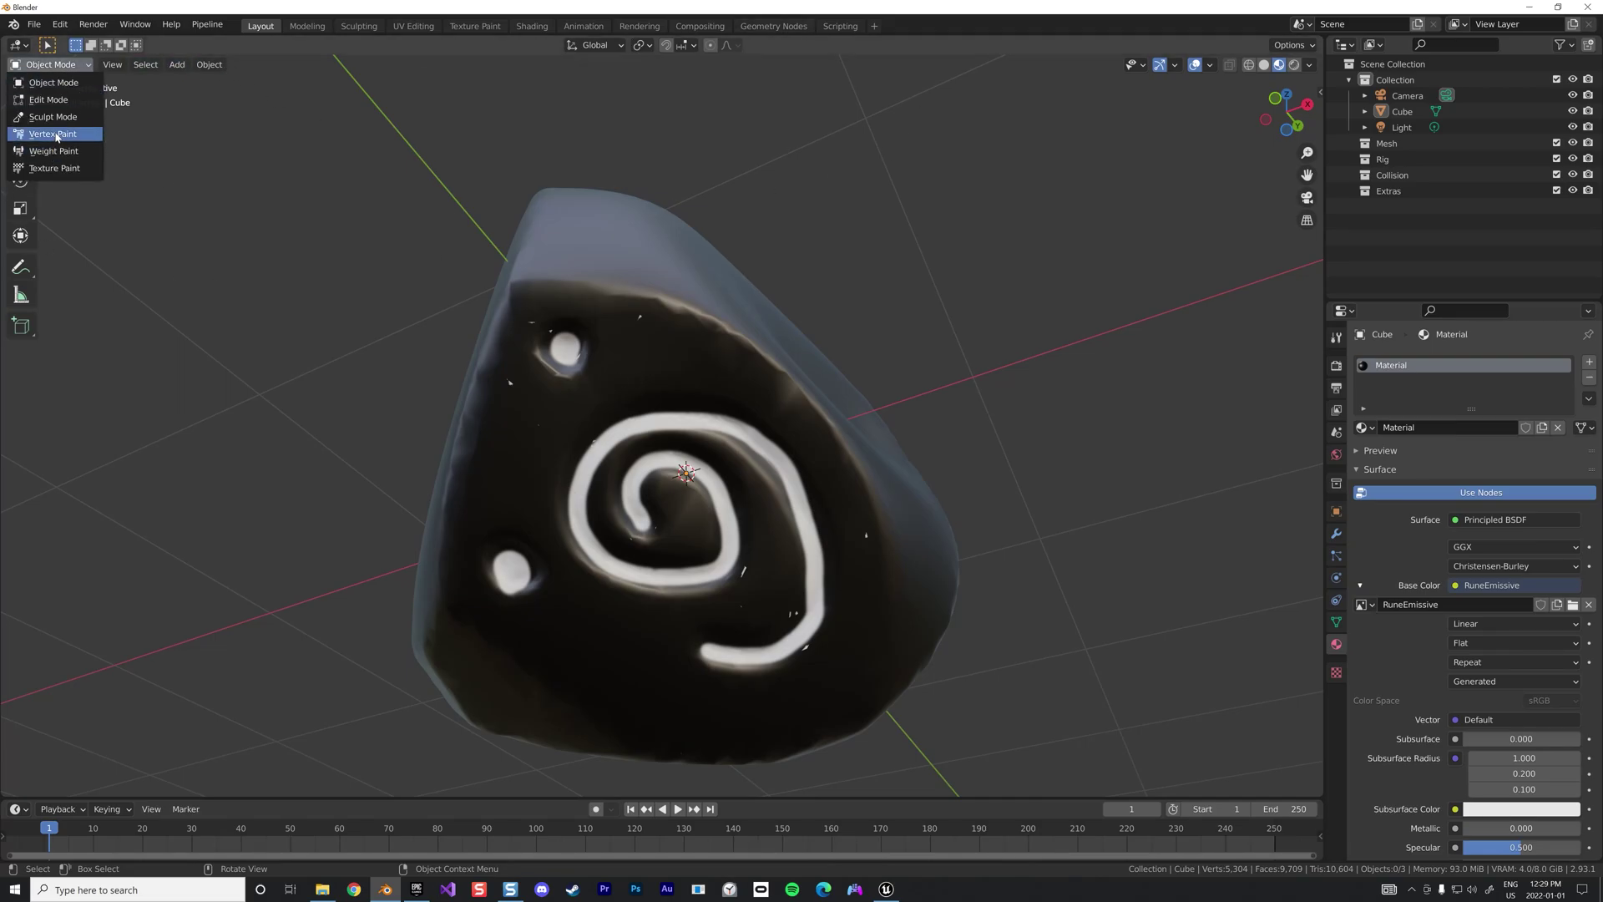
pyautogui.click(55, 168)
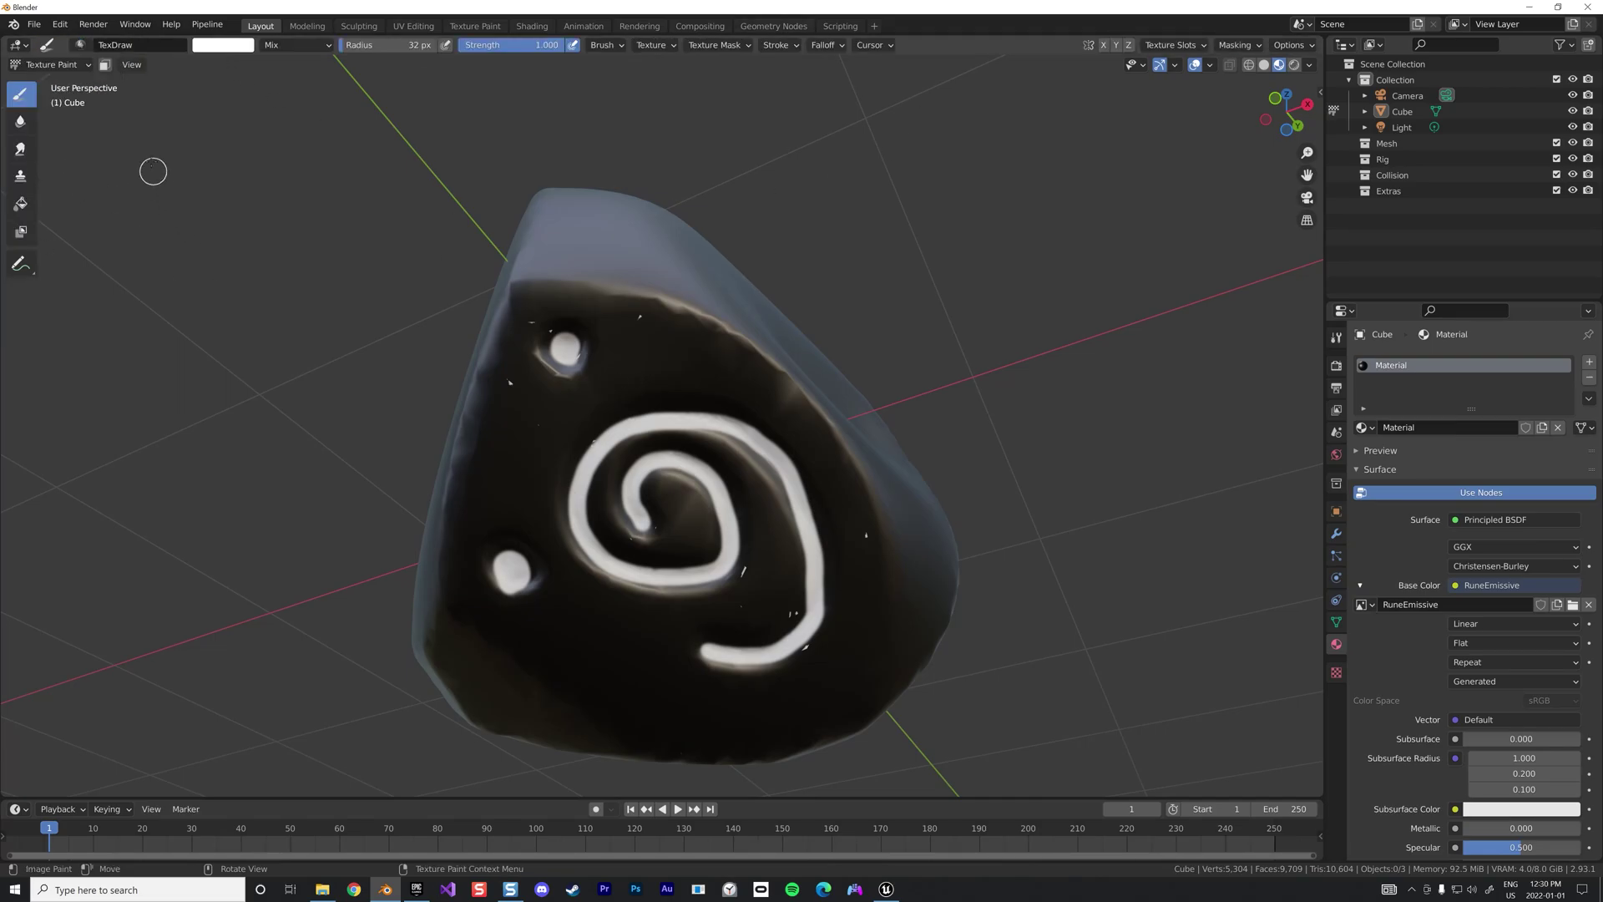
pyautogui.click(240, 48)
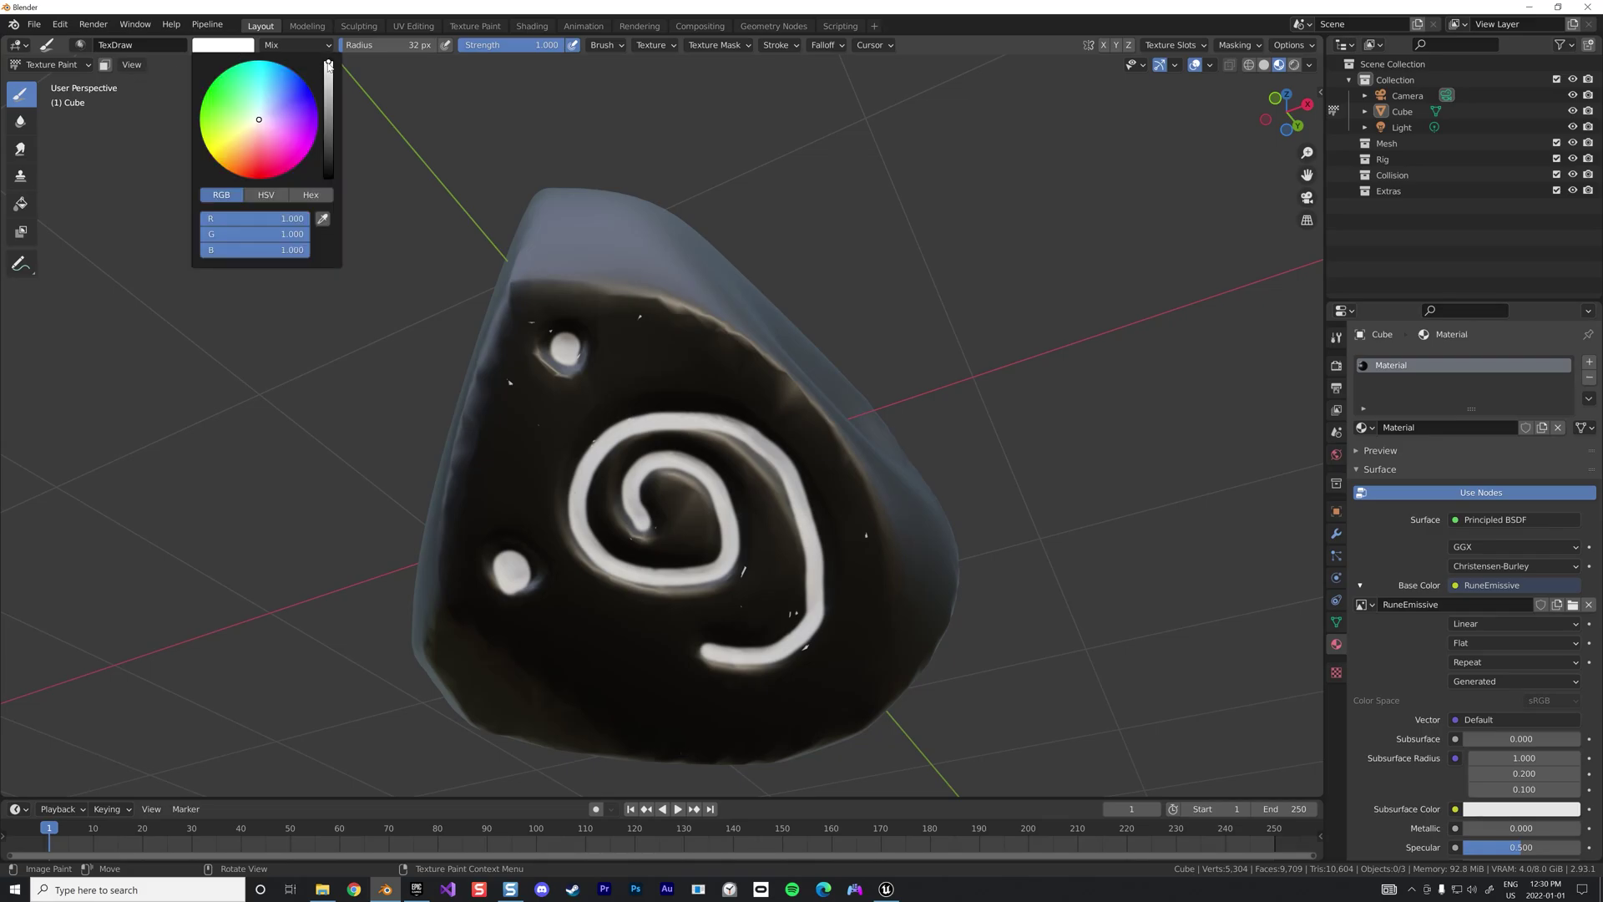
pyautogui.moveTo(328, 66); pyautogui.dragTo(328, 177)
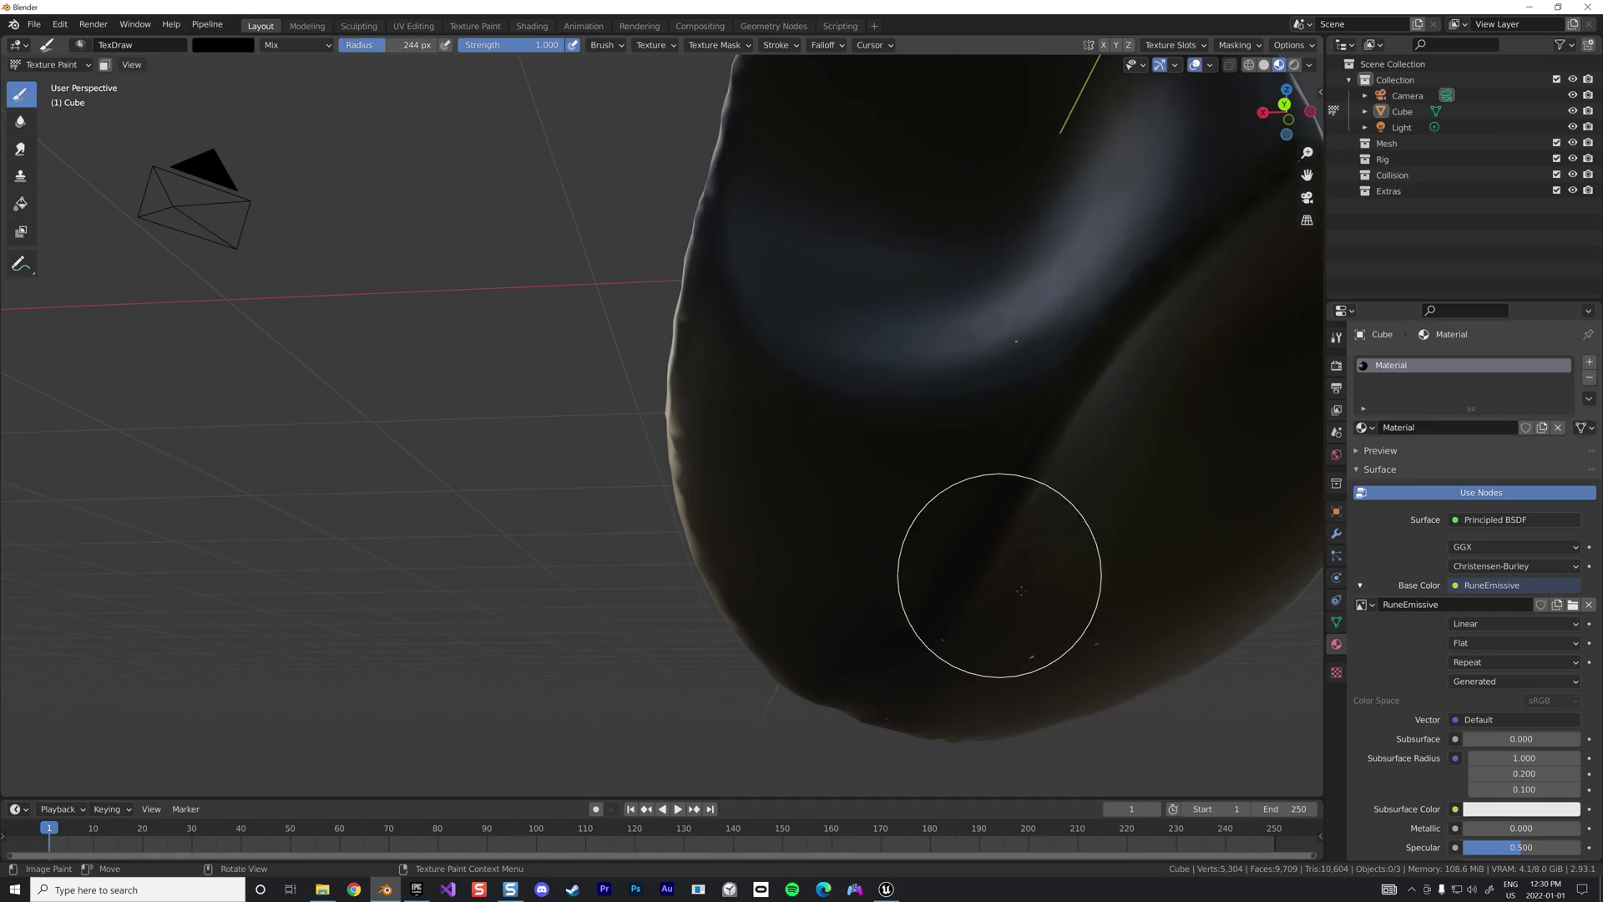
pyautogui.scroll(-4, 966, 287)
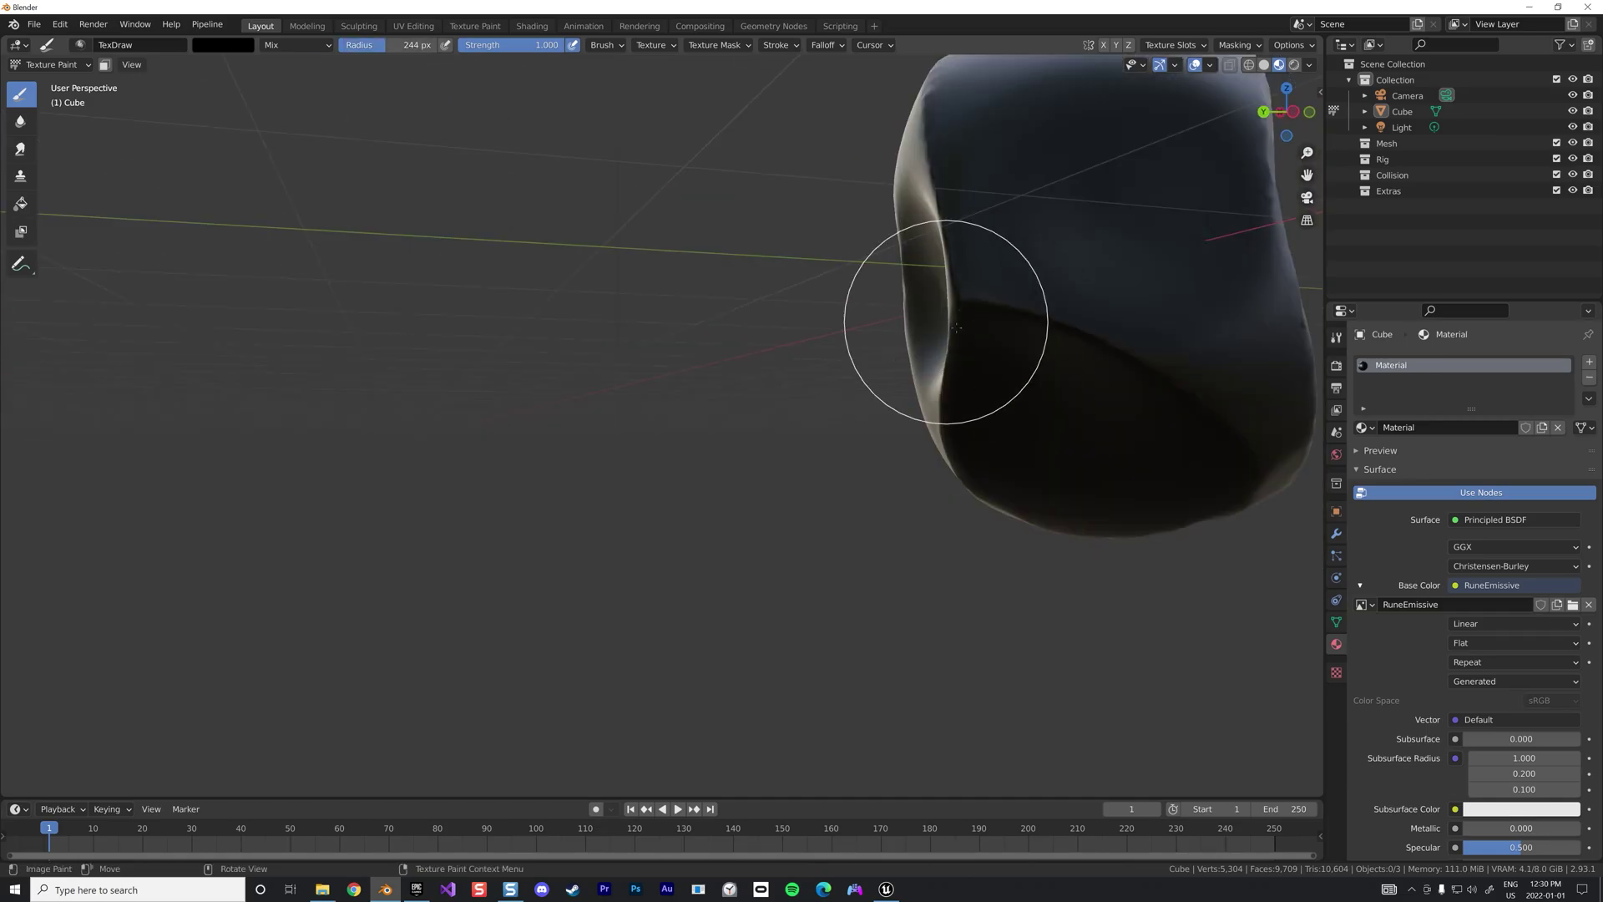
pyautogui.moveTo(965, 286)
pyautogui.mouseDown(button='middle')
pyautogui.moveTo(361, 385)
pyautogui.moveTo(676, 383)
pyautogui.moveTo(465, 755)
pyautogui.moveTo(648, 648)
pyautogui.moveTo(659, 598)
pyautogui.moveTo(719, 662)
pyautogui.moveTo(472, 790)
pyautogui.mouseUp(button='middle')
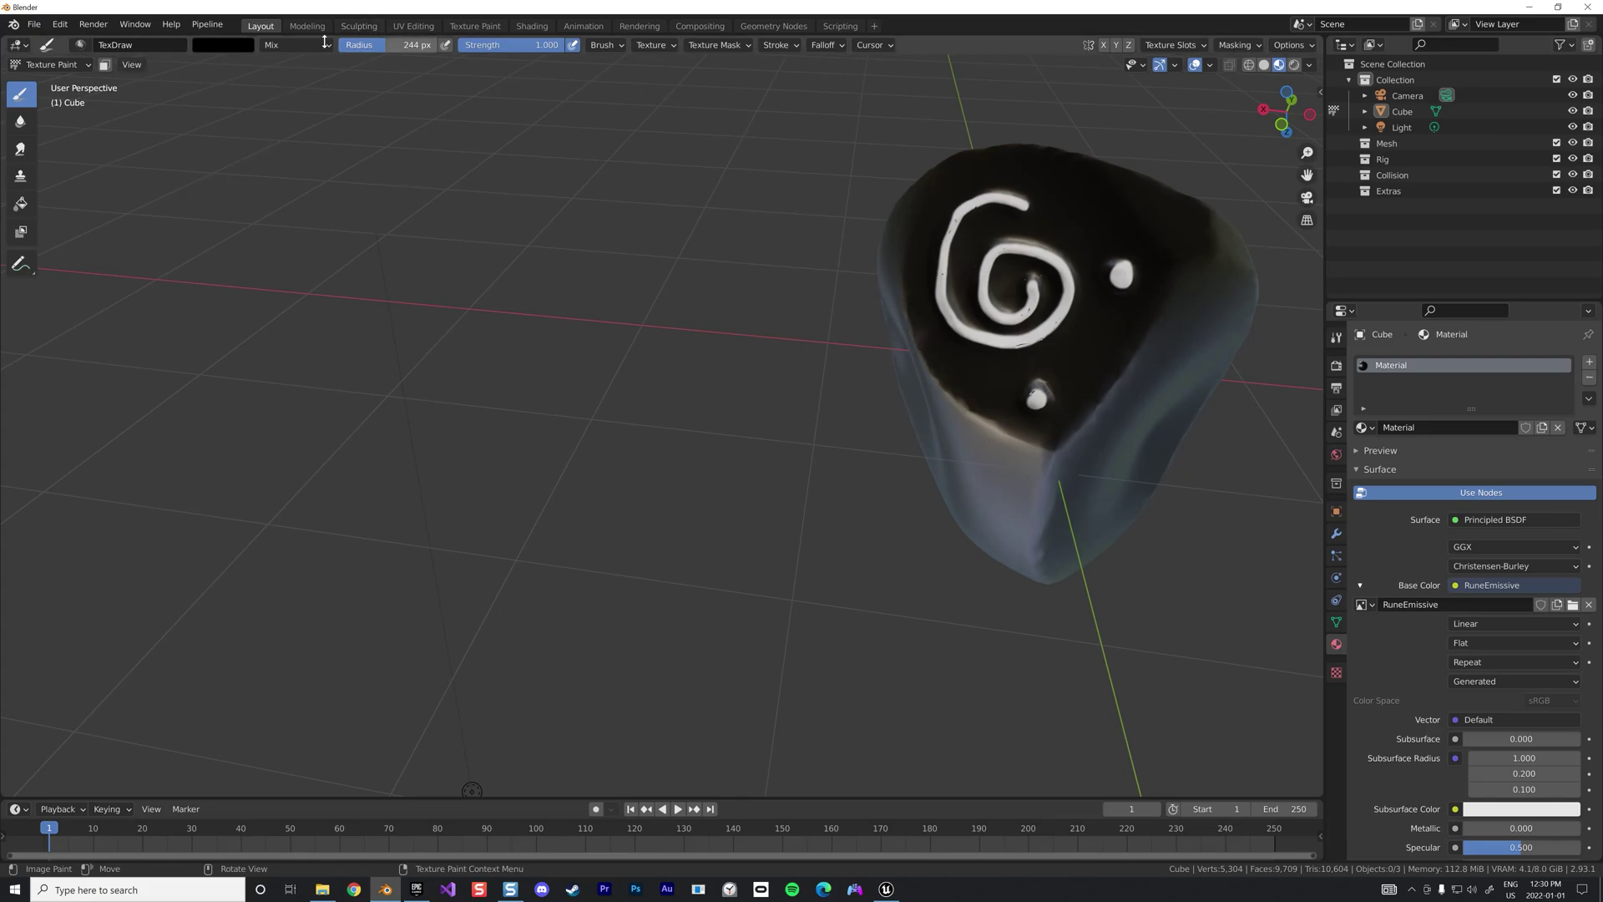
# From UV Editing, save the painted image as RuneEmissive.png inside Assets\MagicStone
pyautogui.click(412, 25)
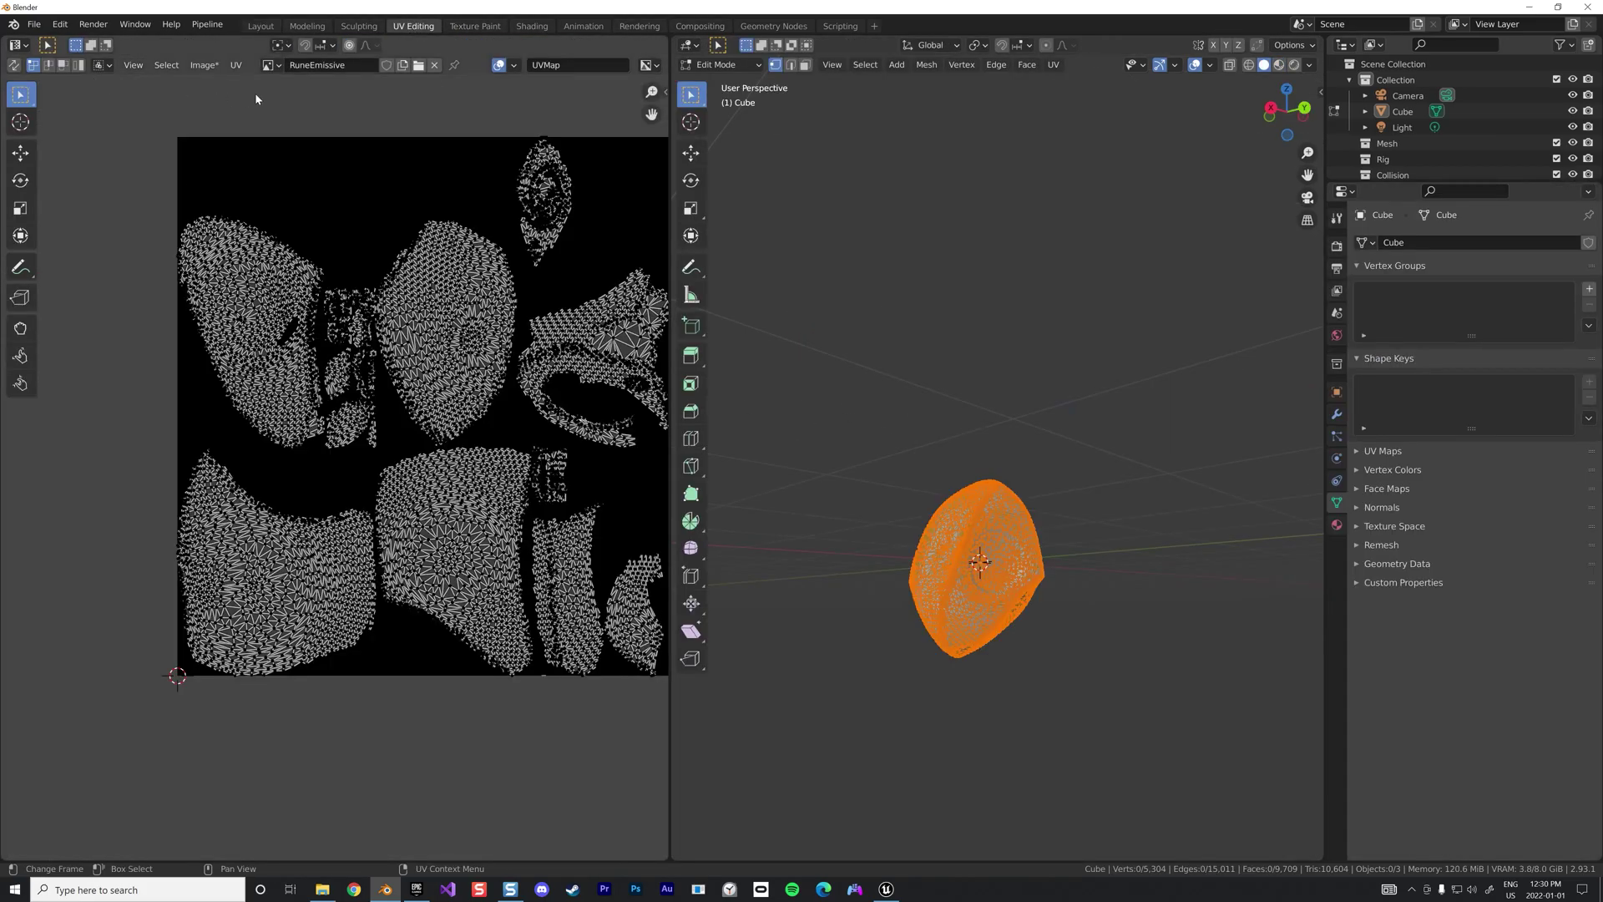
pyautogui.click(205, 65)
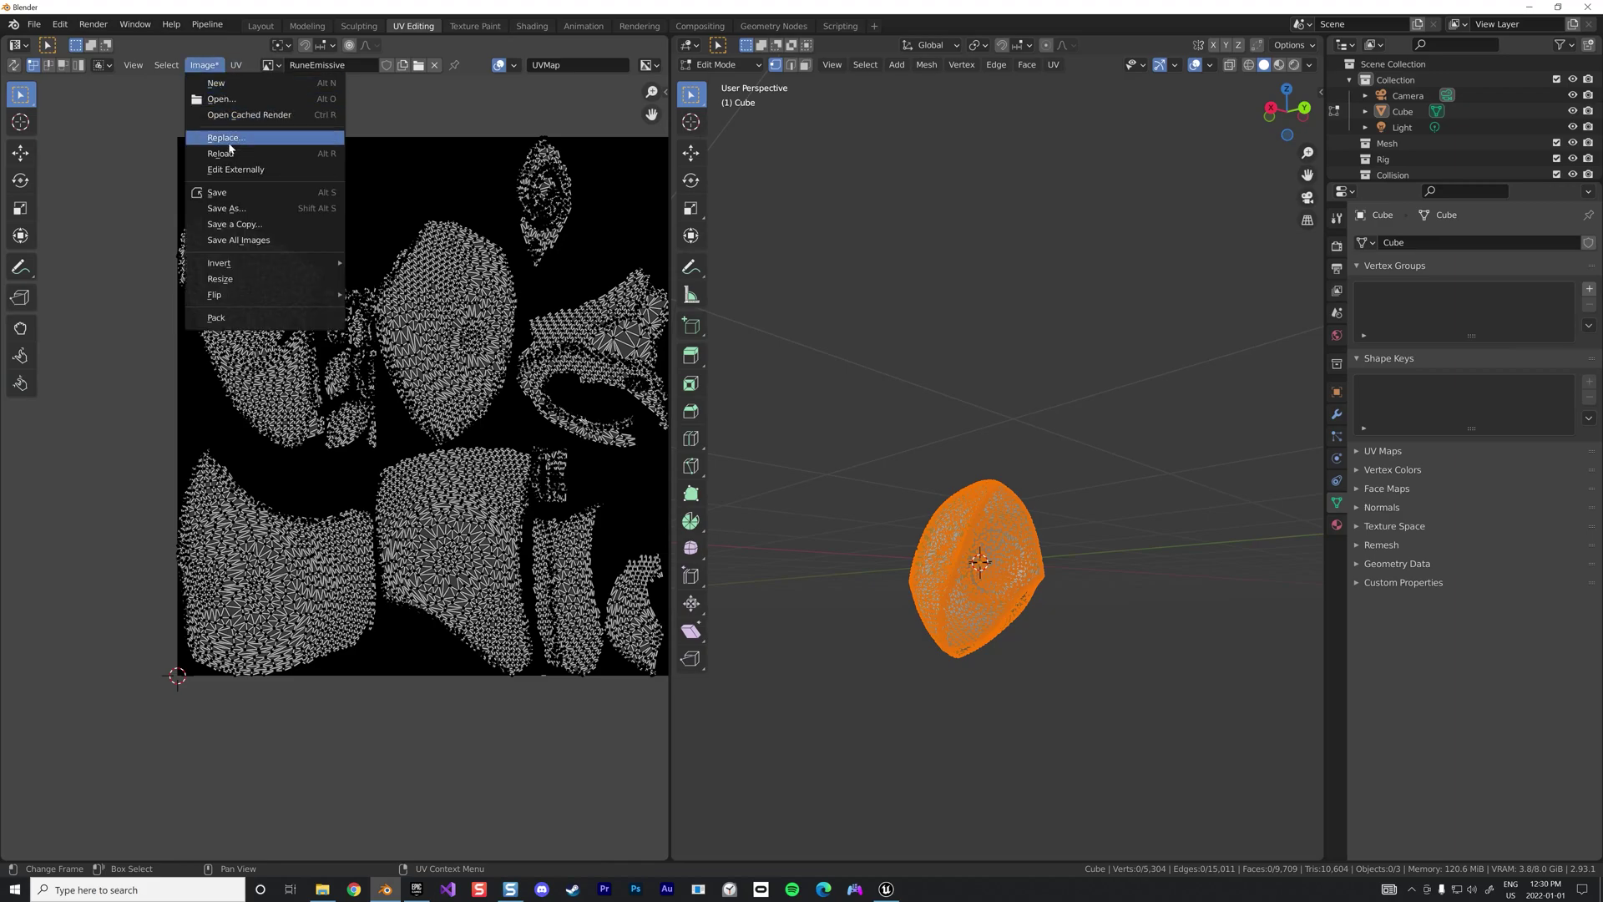
pyautogui.click(245, 209)
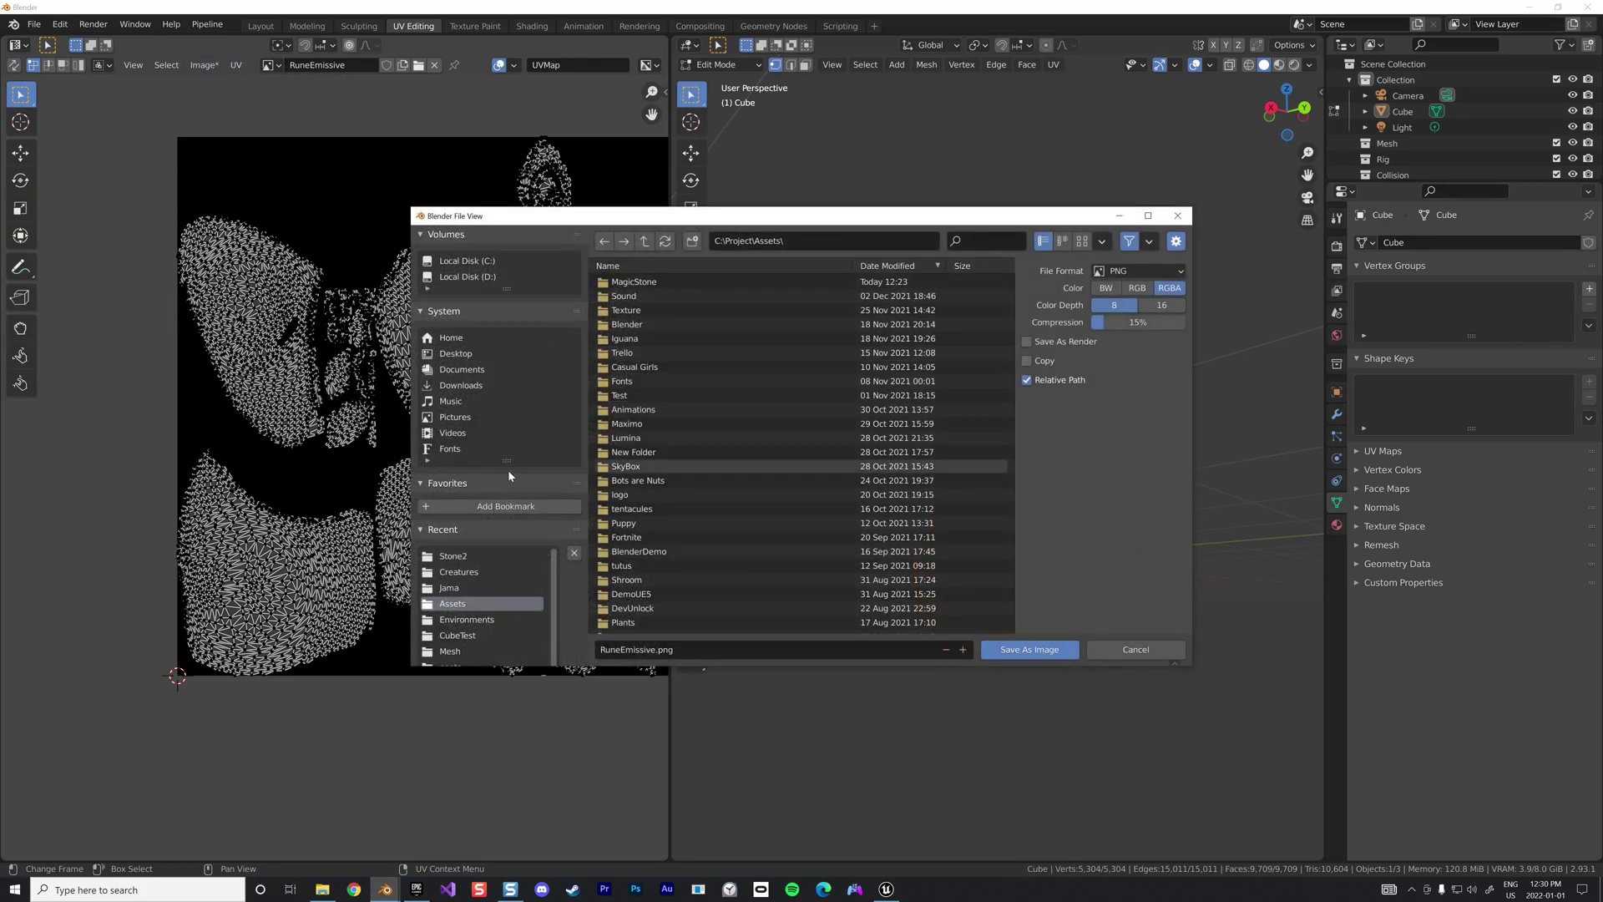
pyautogui.doubleClick(627, 284)
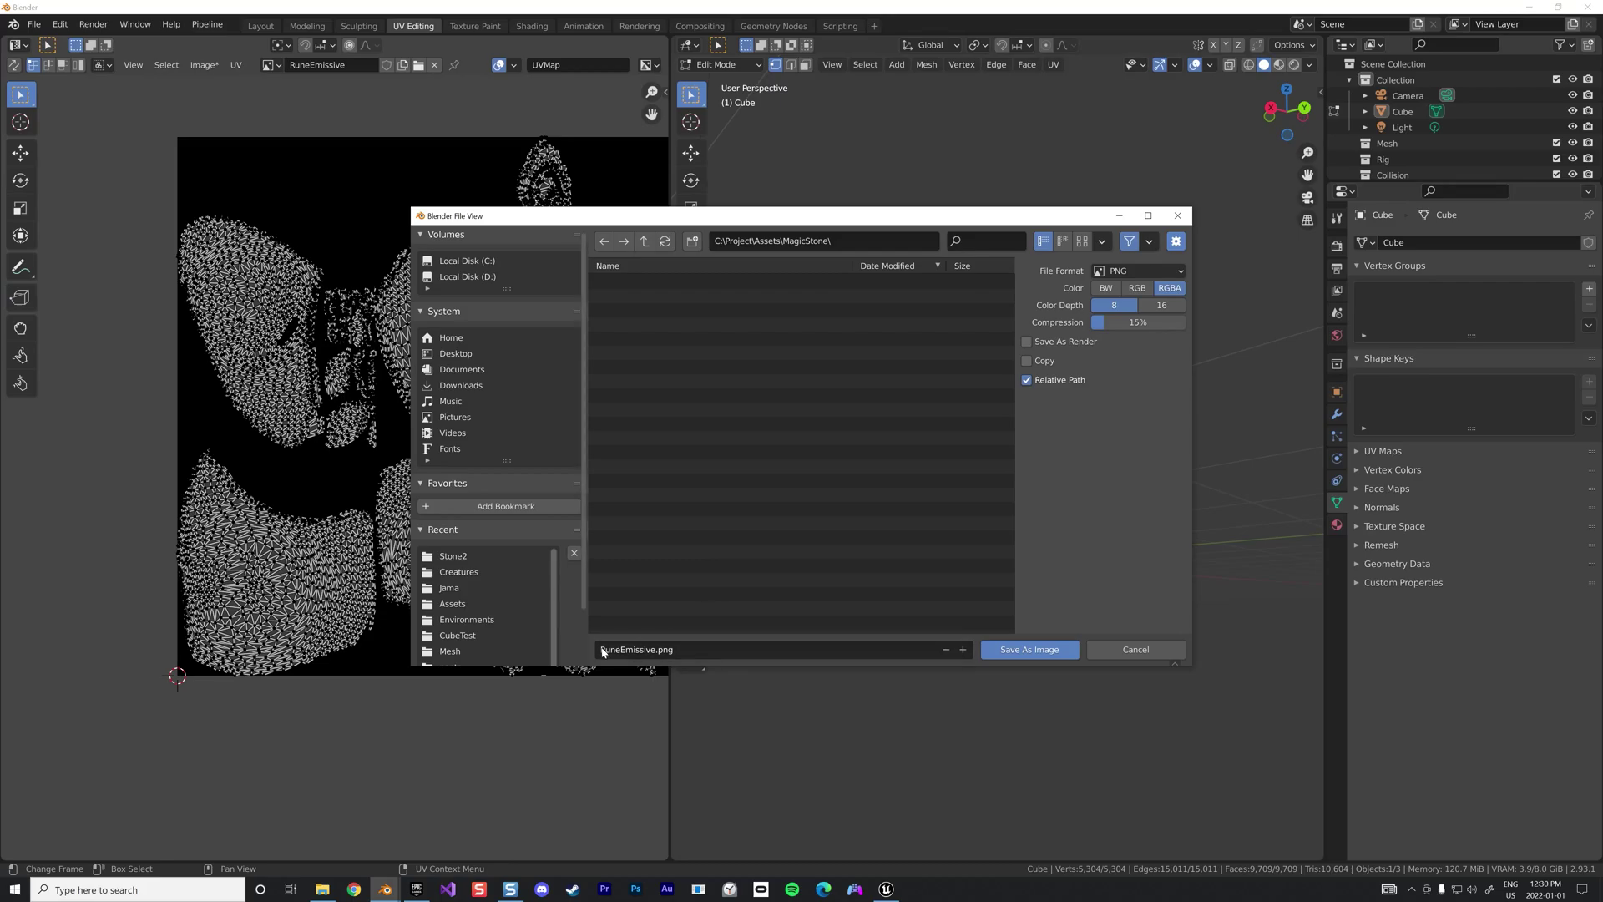
pyautogui.click(1010, 650)
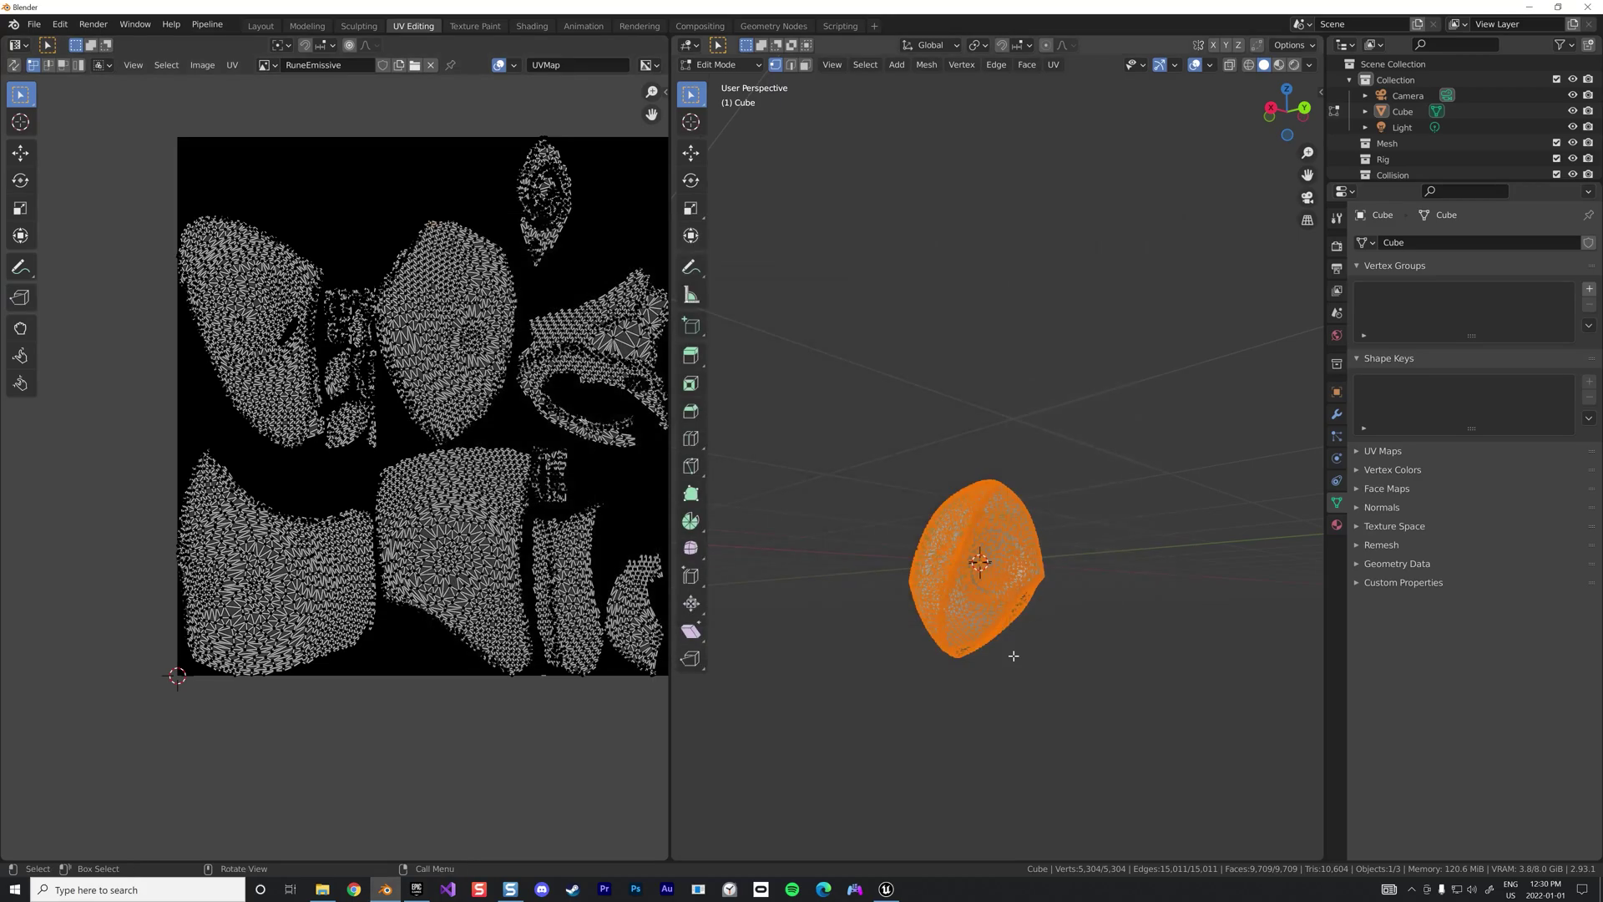
# Start an FBX export named MagicStone.fbx into the MagicStone folder
pyautogui.click(33, 24)
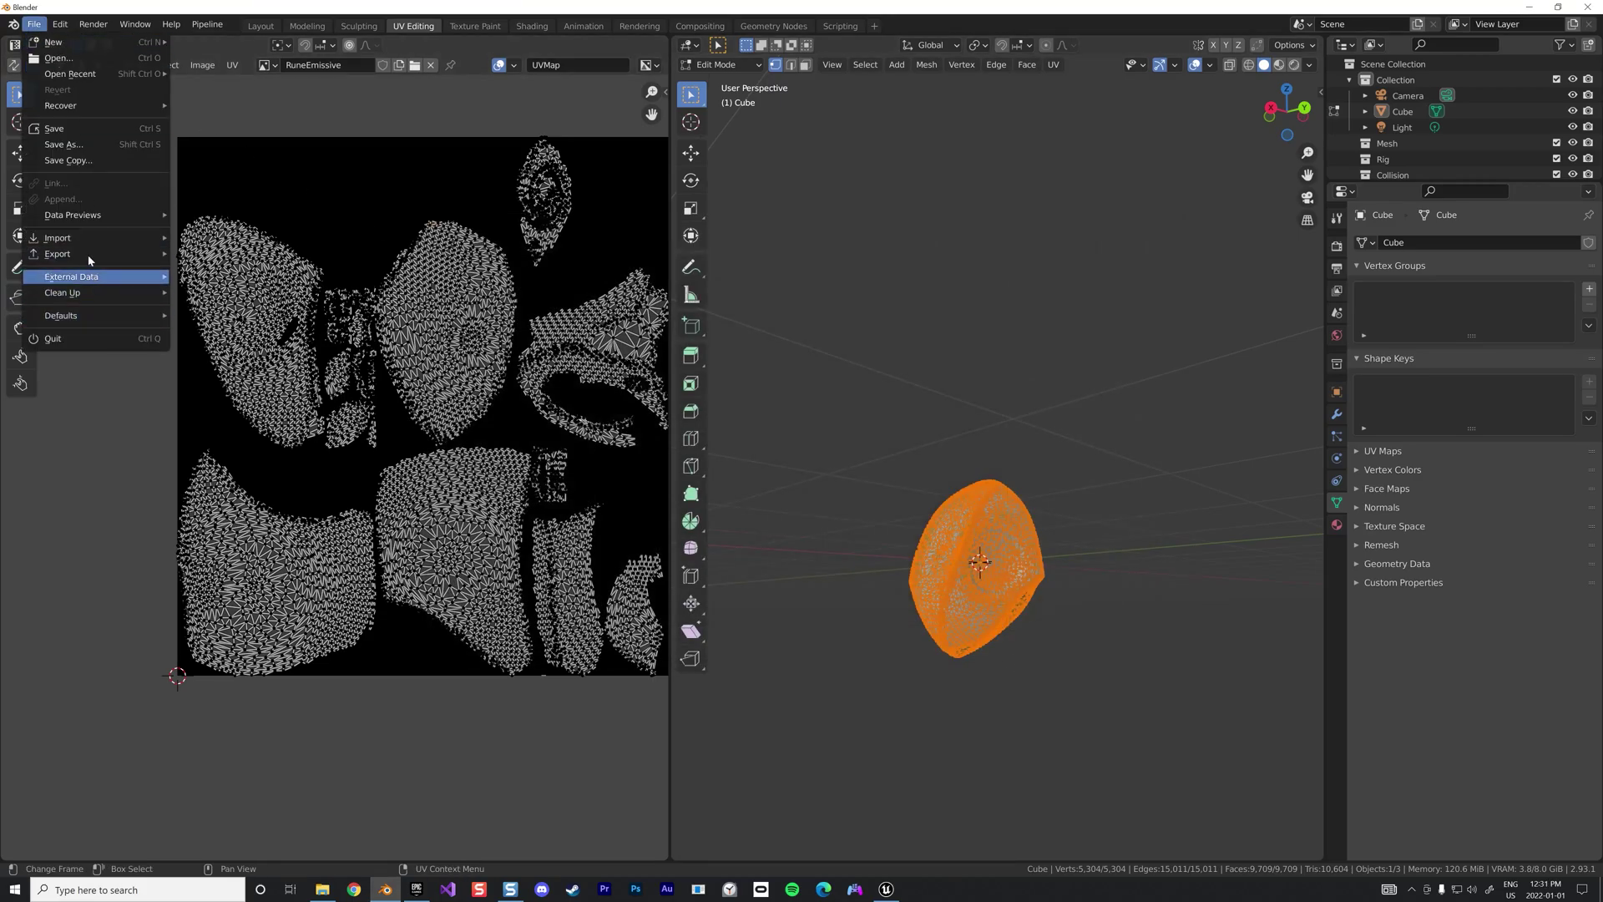
pyautogui.moveTo(87, 253)
pyautogui.click(393, 381)
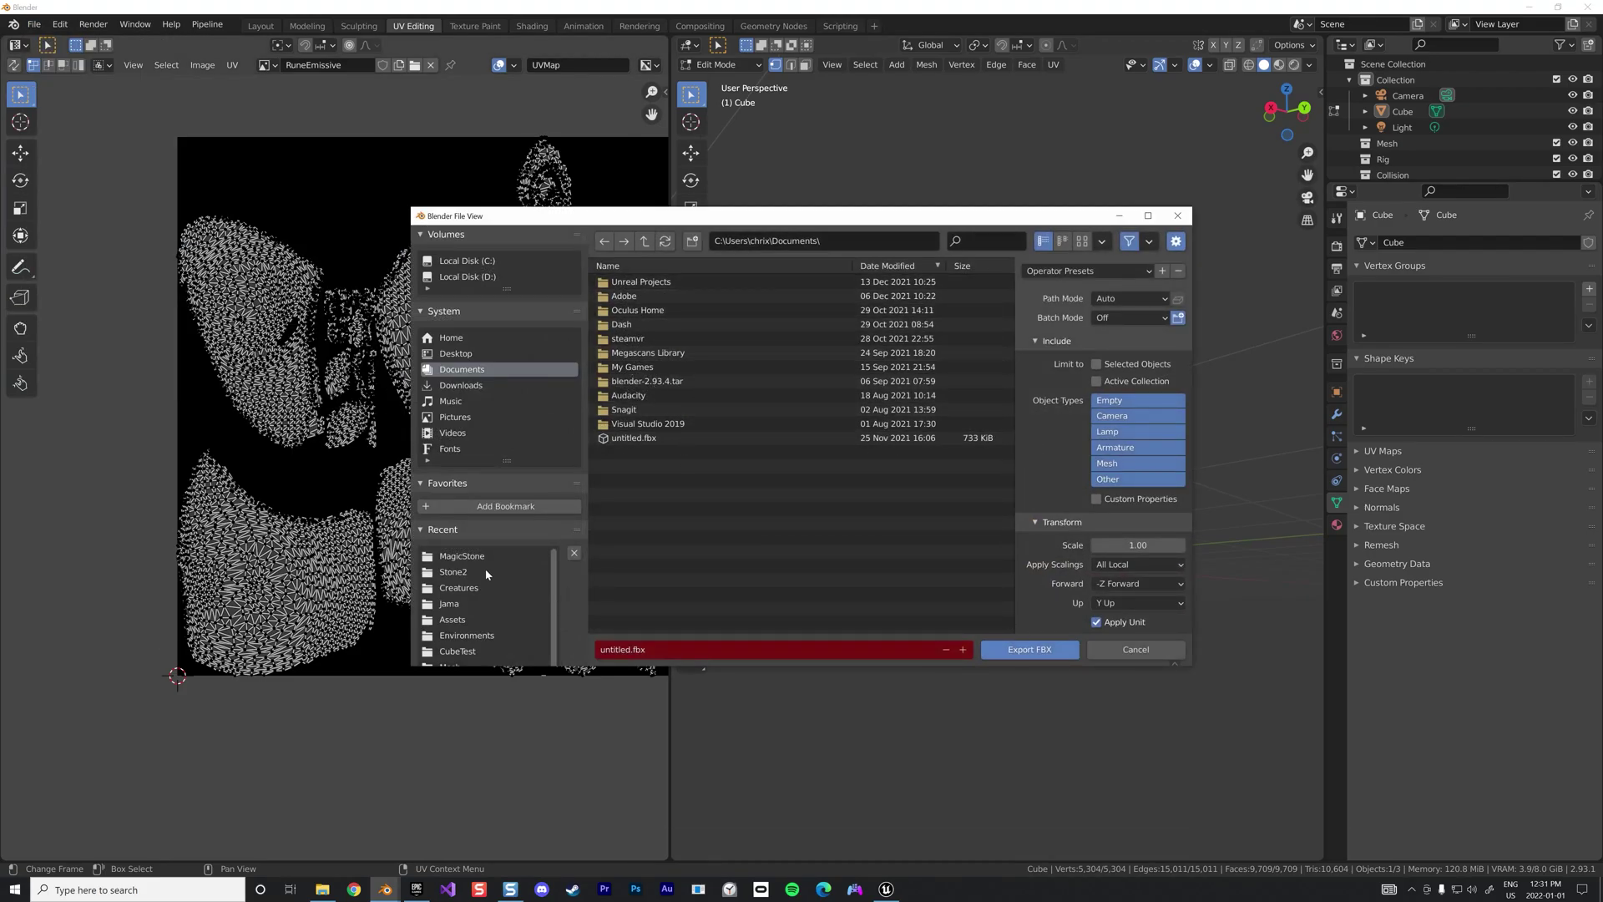
pyautogui.doubleClick(461, 555)
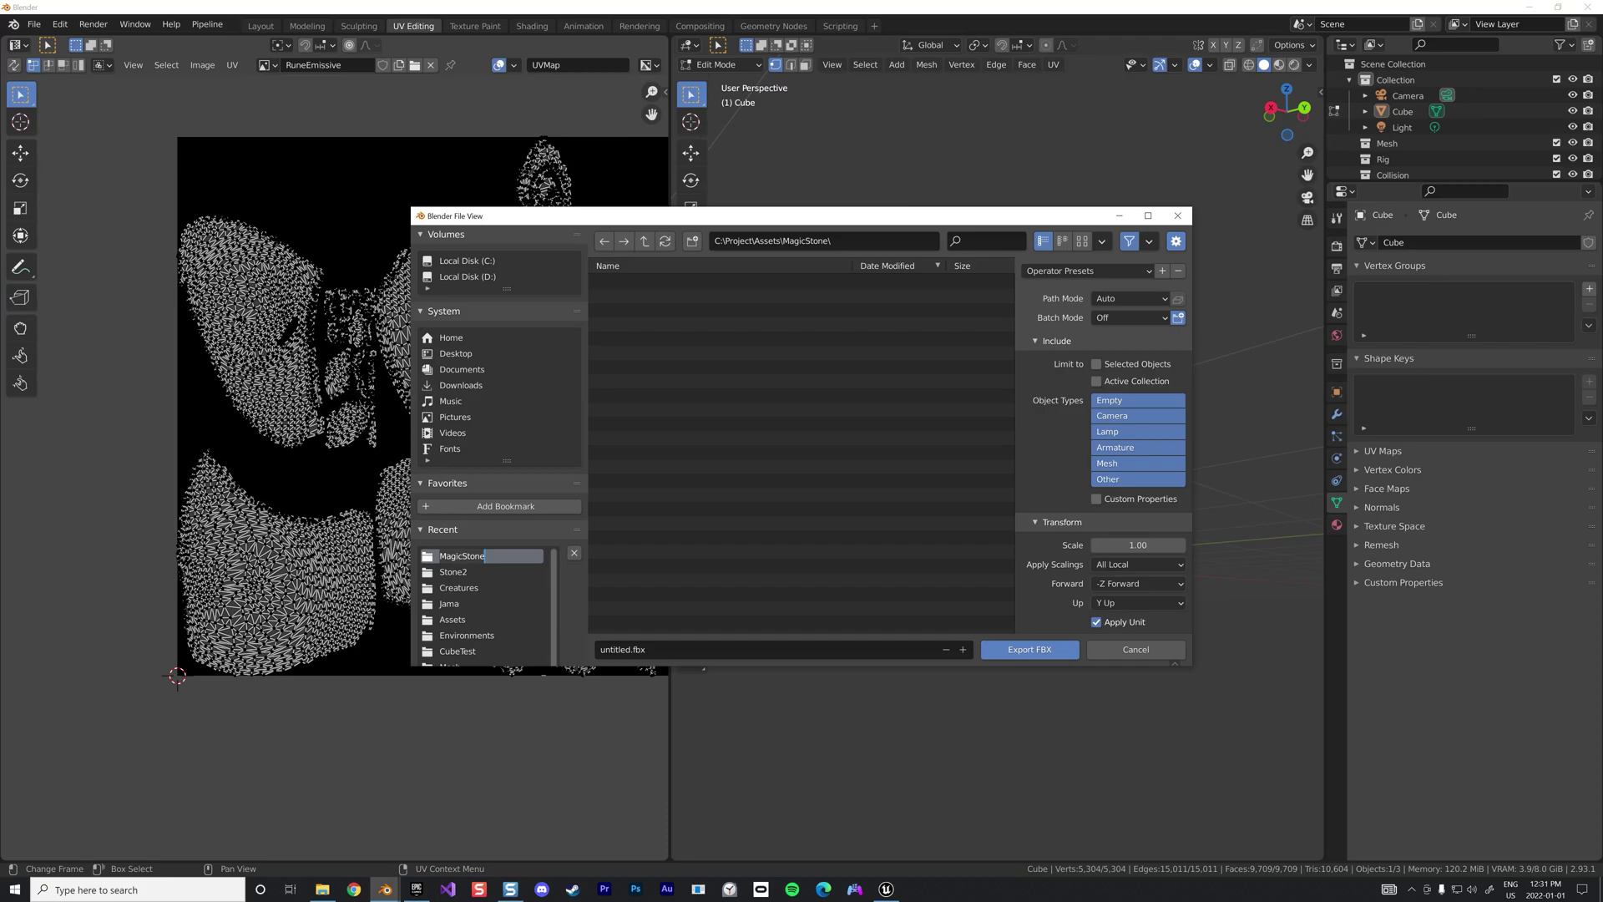
pyautogui.click(668, 649)
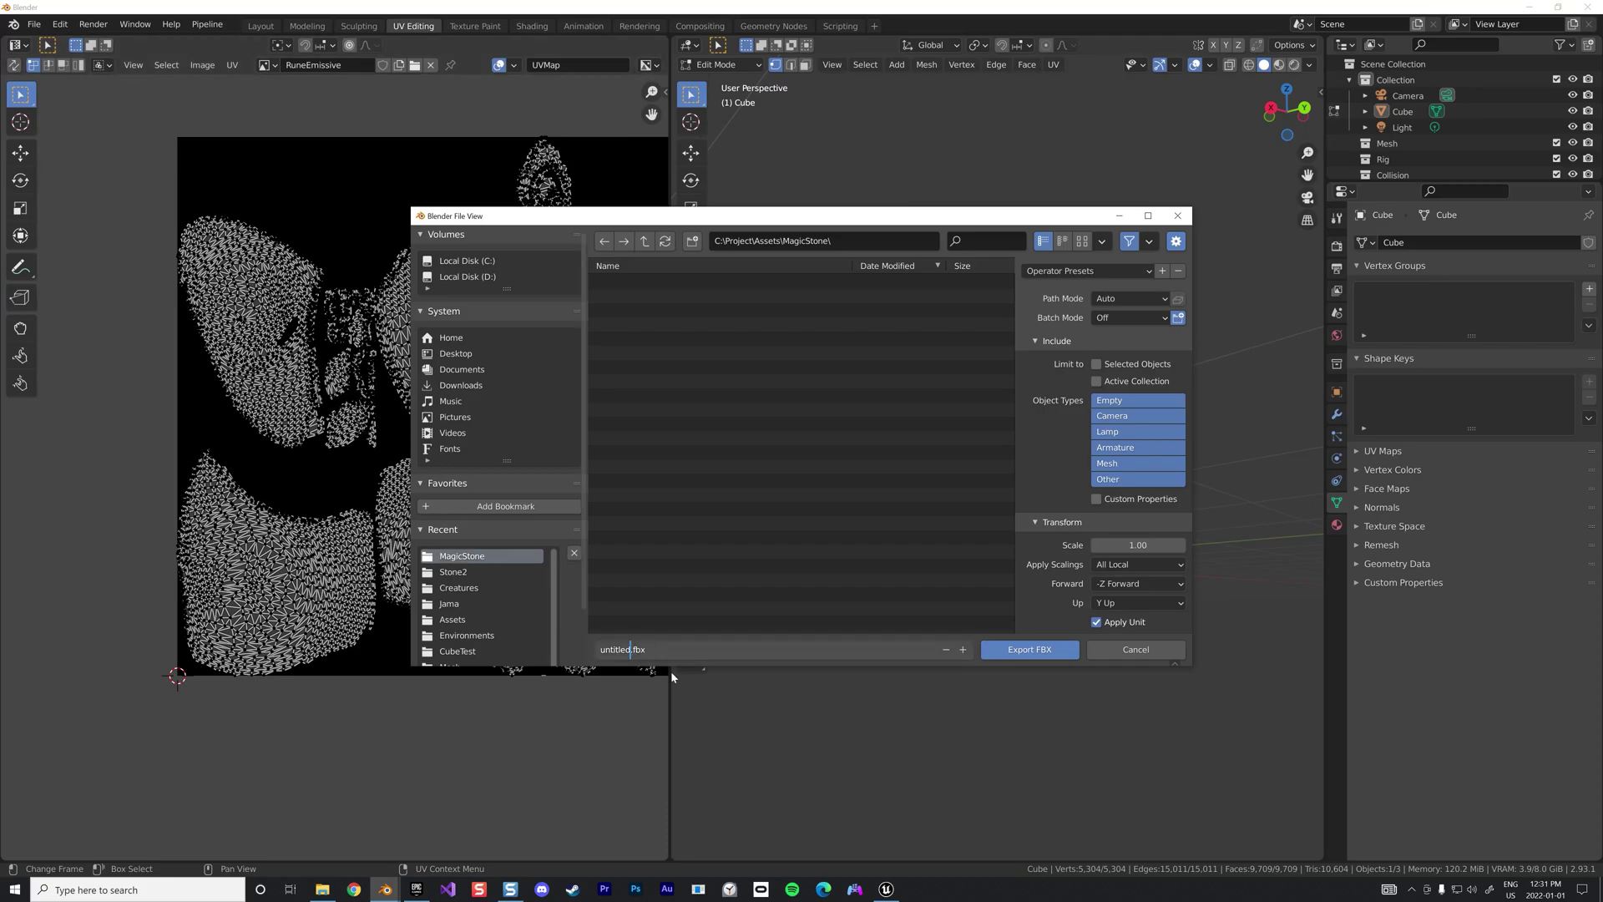
pyautogui.write('MagicSto')
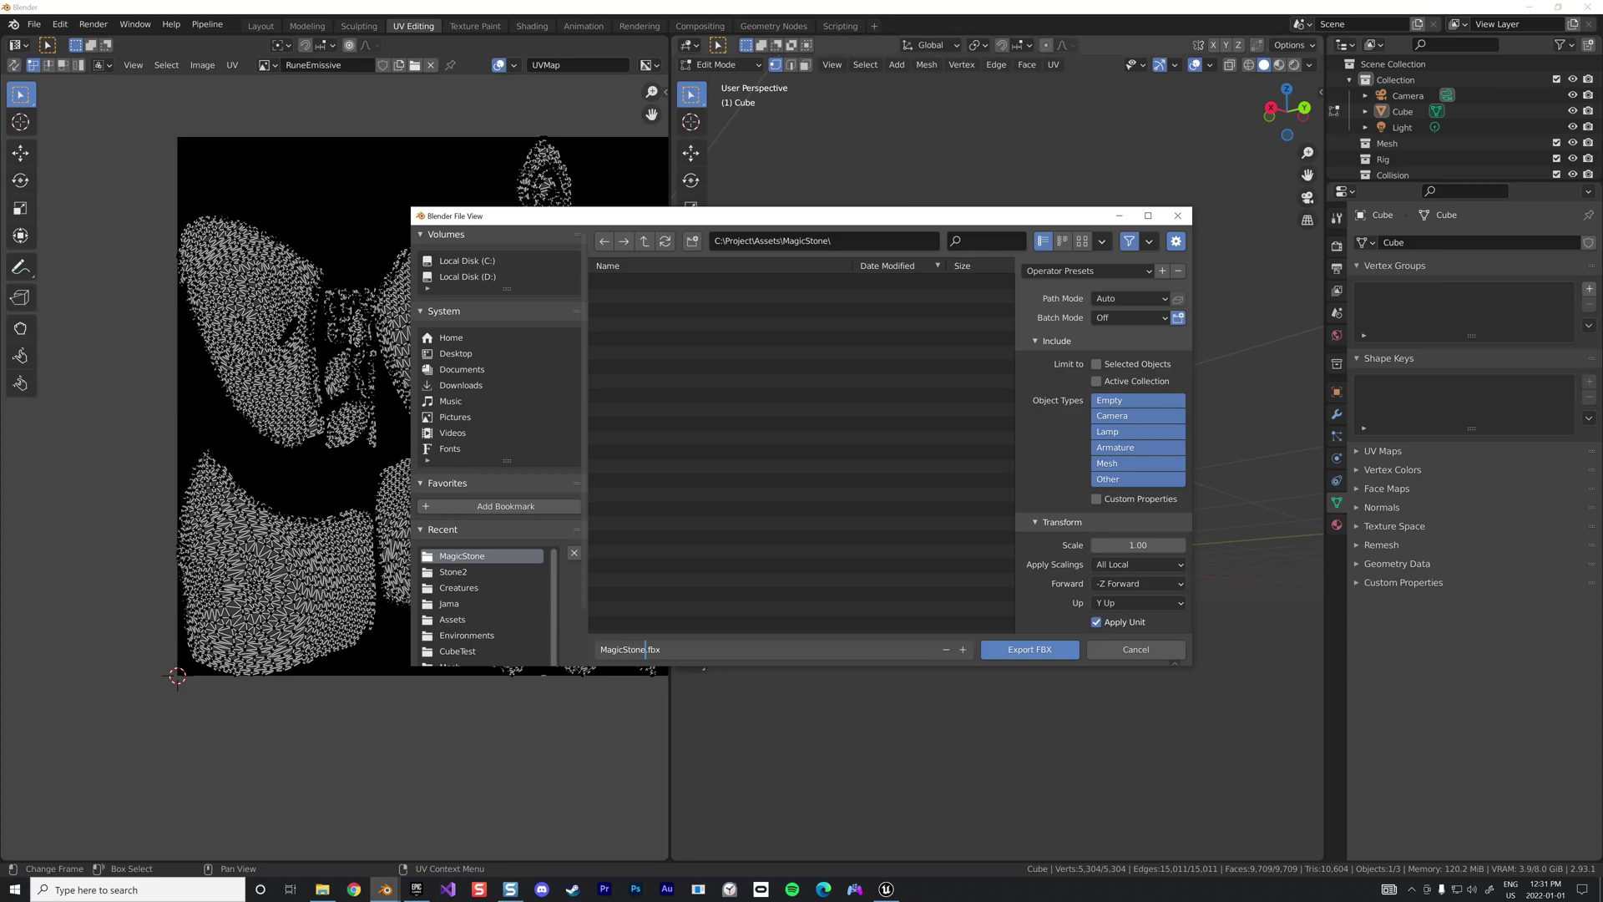
pyautogui.click(1039, 595)
# Set geometry smoothing to Face and export the FBX
pyautogui.scroll(-3, 1040, 595)
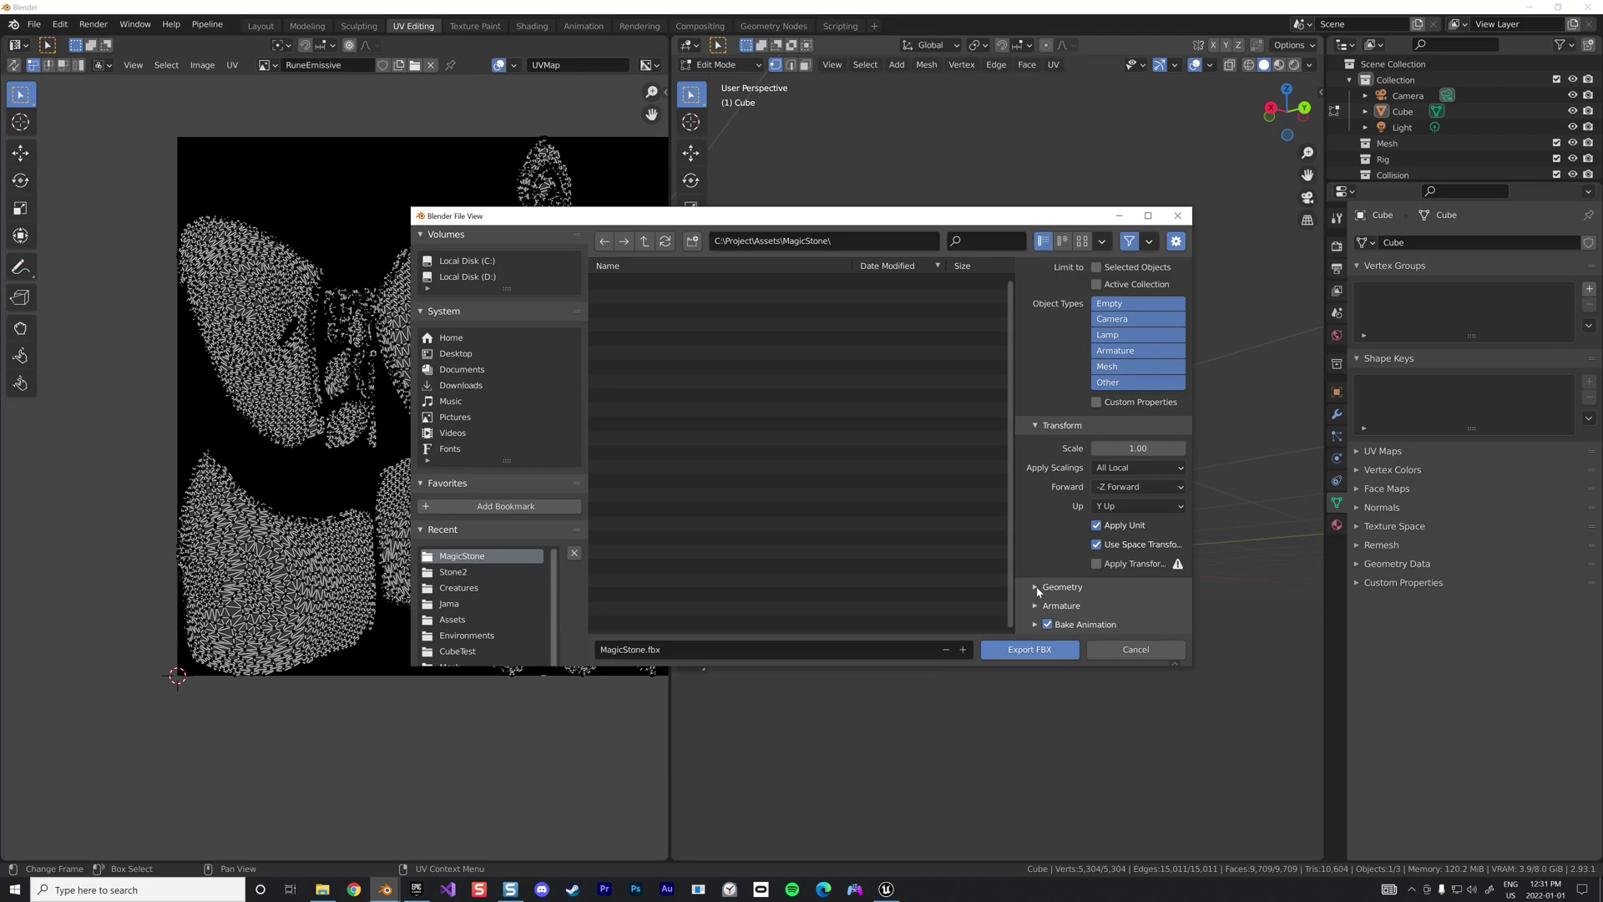
pyautogui.click(1037, 586)
pyautogui.scroll(-2, 1038, 587)
pyautogui.click(1118, 526)
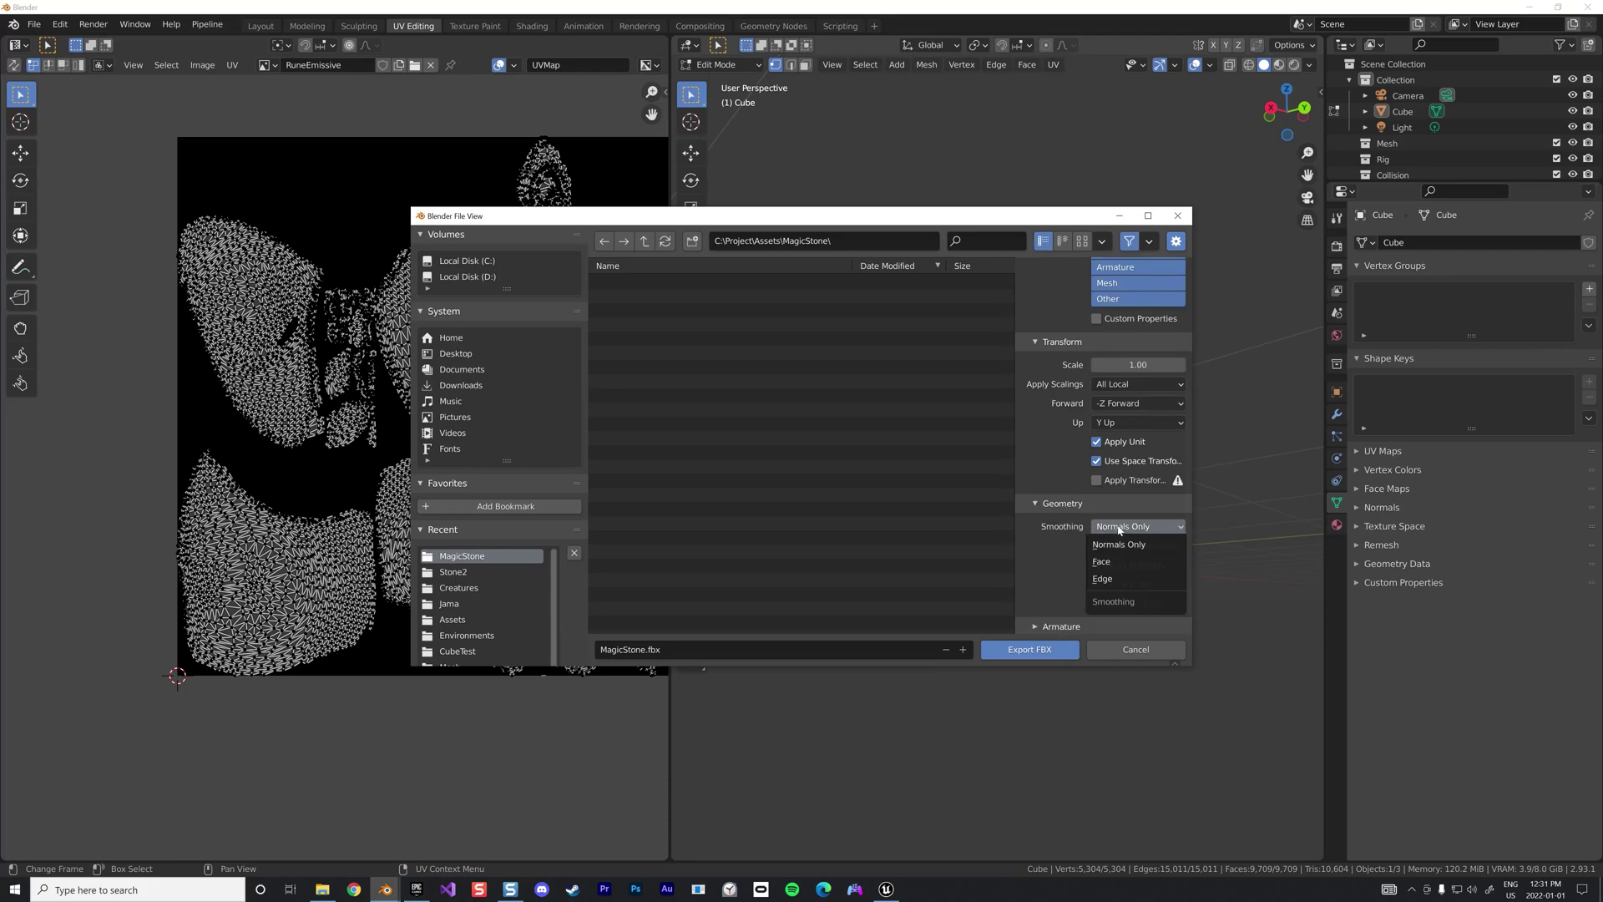
pyautogui.click(1117, 562)
pyautogui.click(1032, 649)
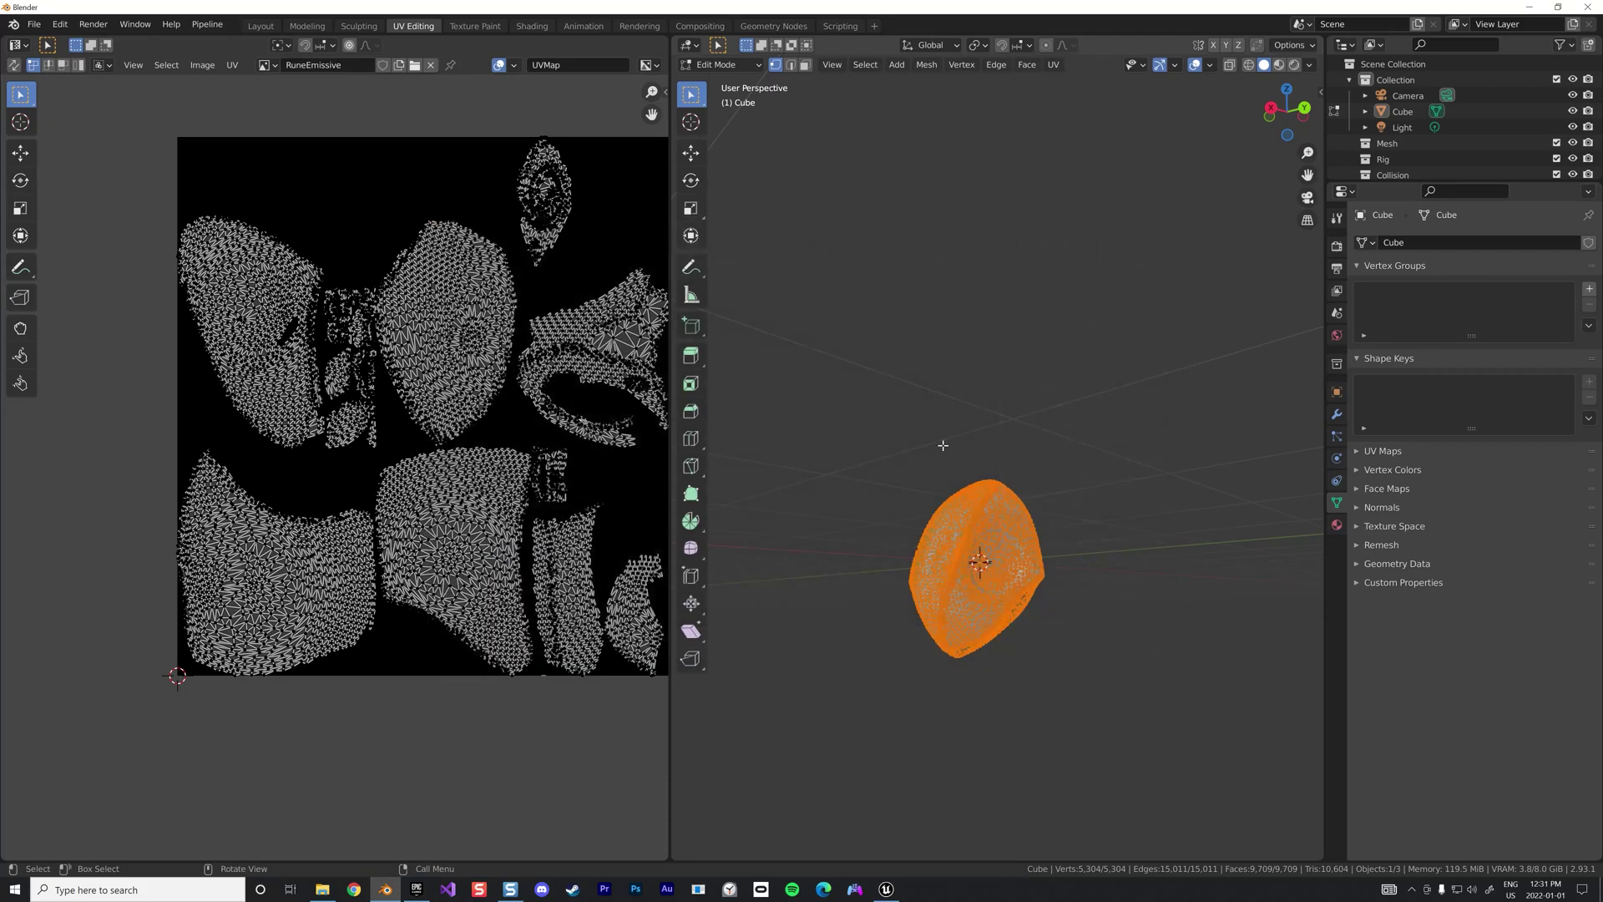
# Switch over to Unreal Engine and hide the launcher to return to the editor
pyautogui.click(885, 892)
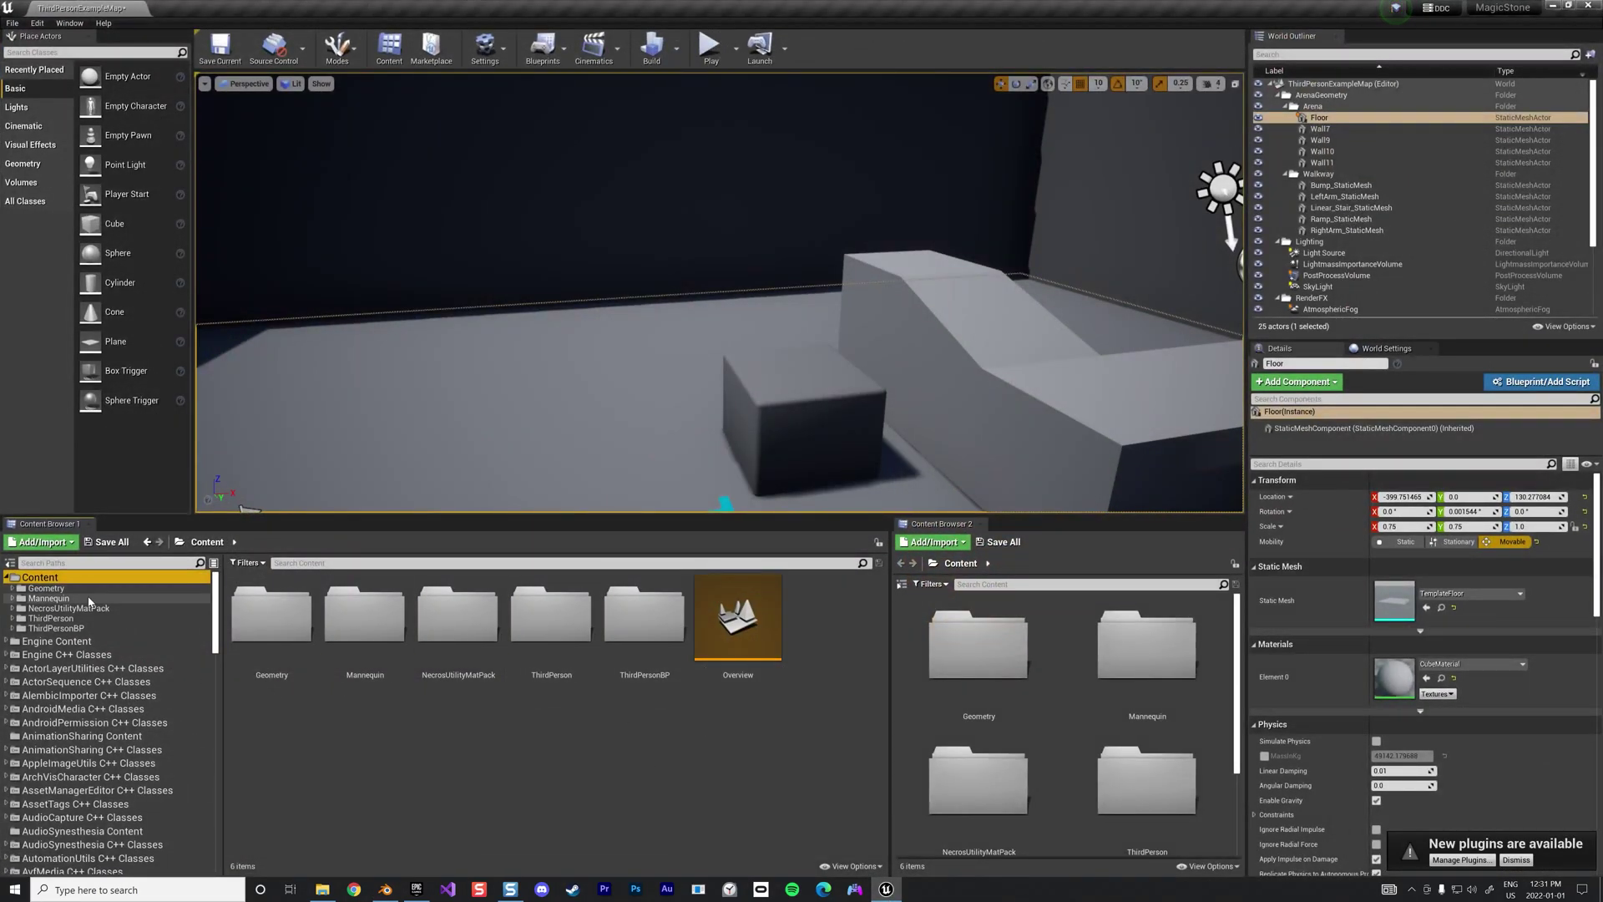
pyautogui.click(59, 609)
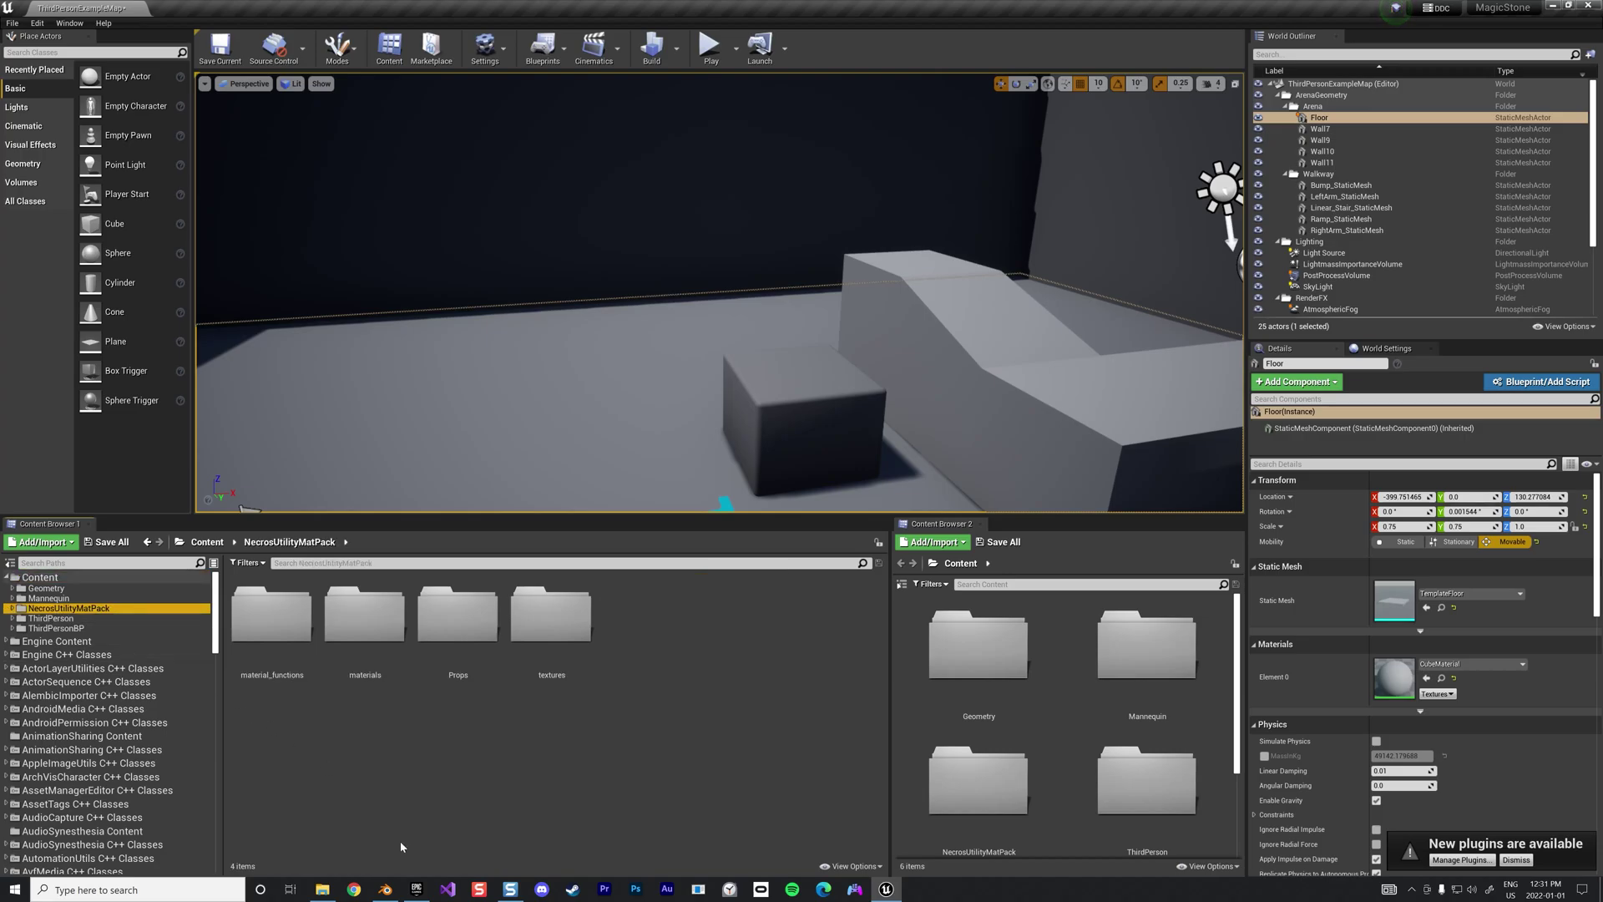
pyautogui.click(416, 889)
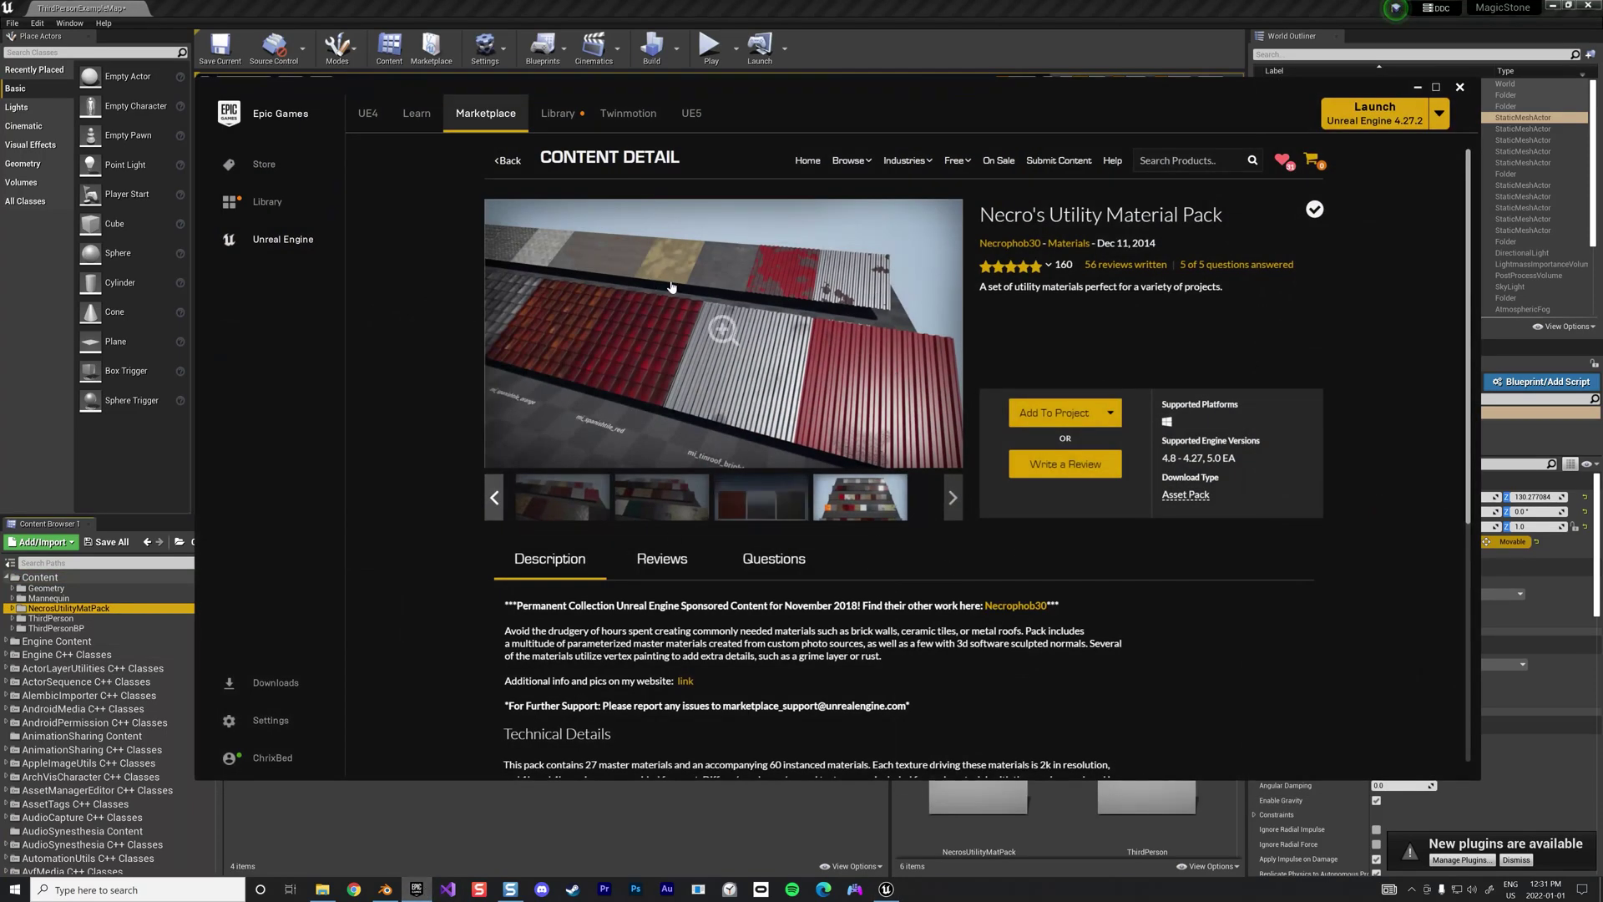
pyautogui.click(1417, 87)
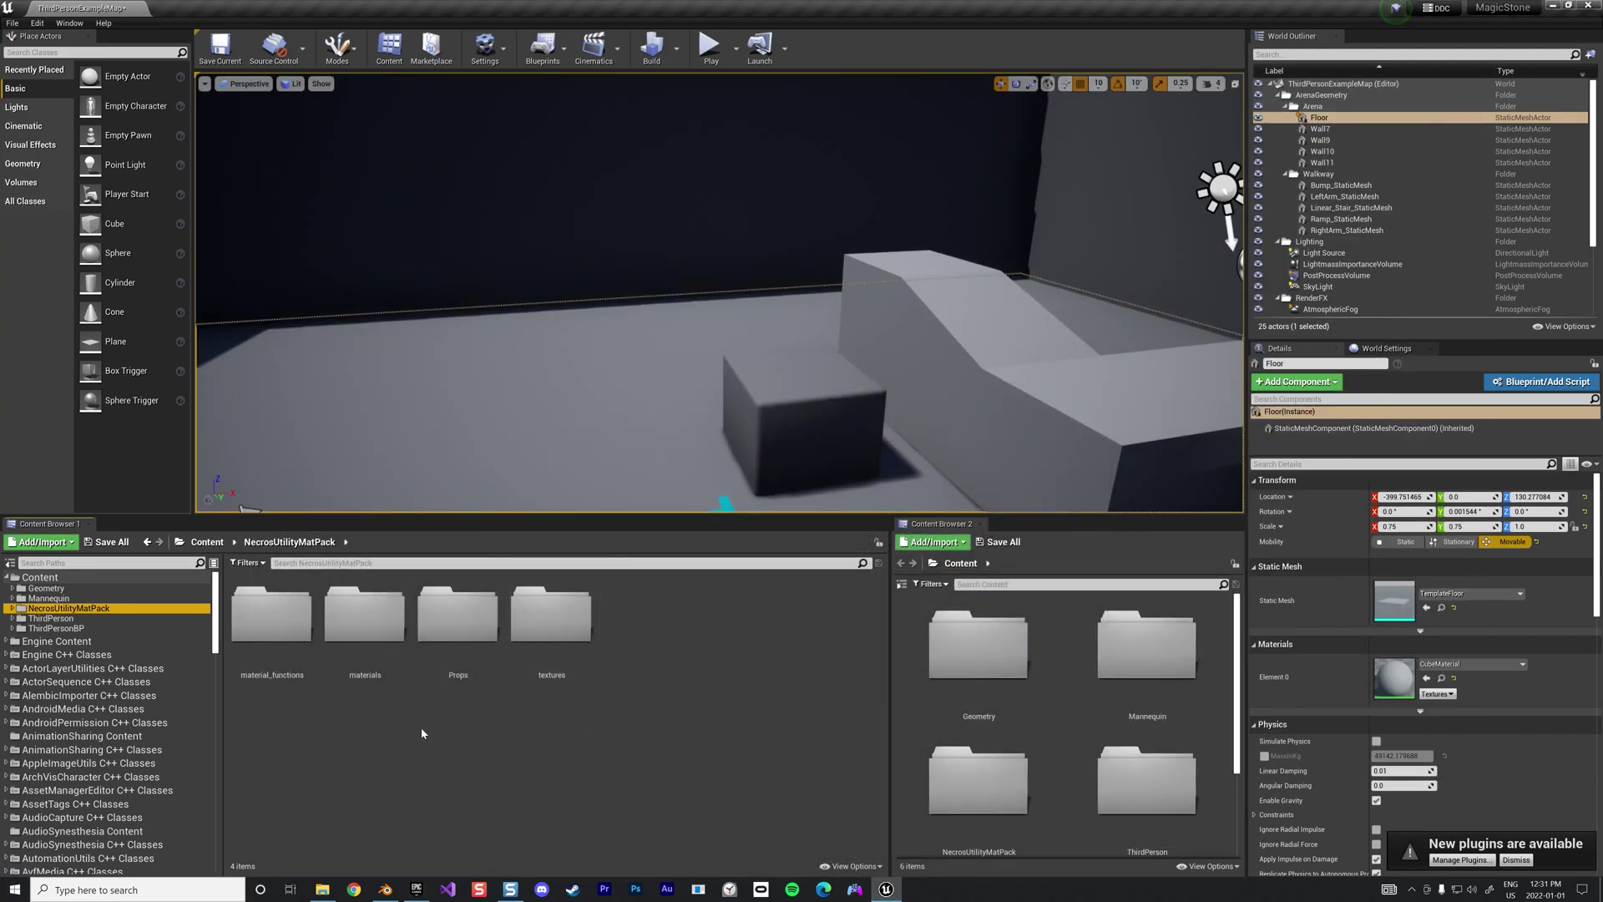
# Create a new folder named MagicStone at the Content root
pyautogui.click(41, 577)
pyautogui.rightClick(611, 748)
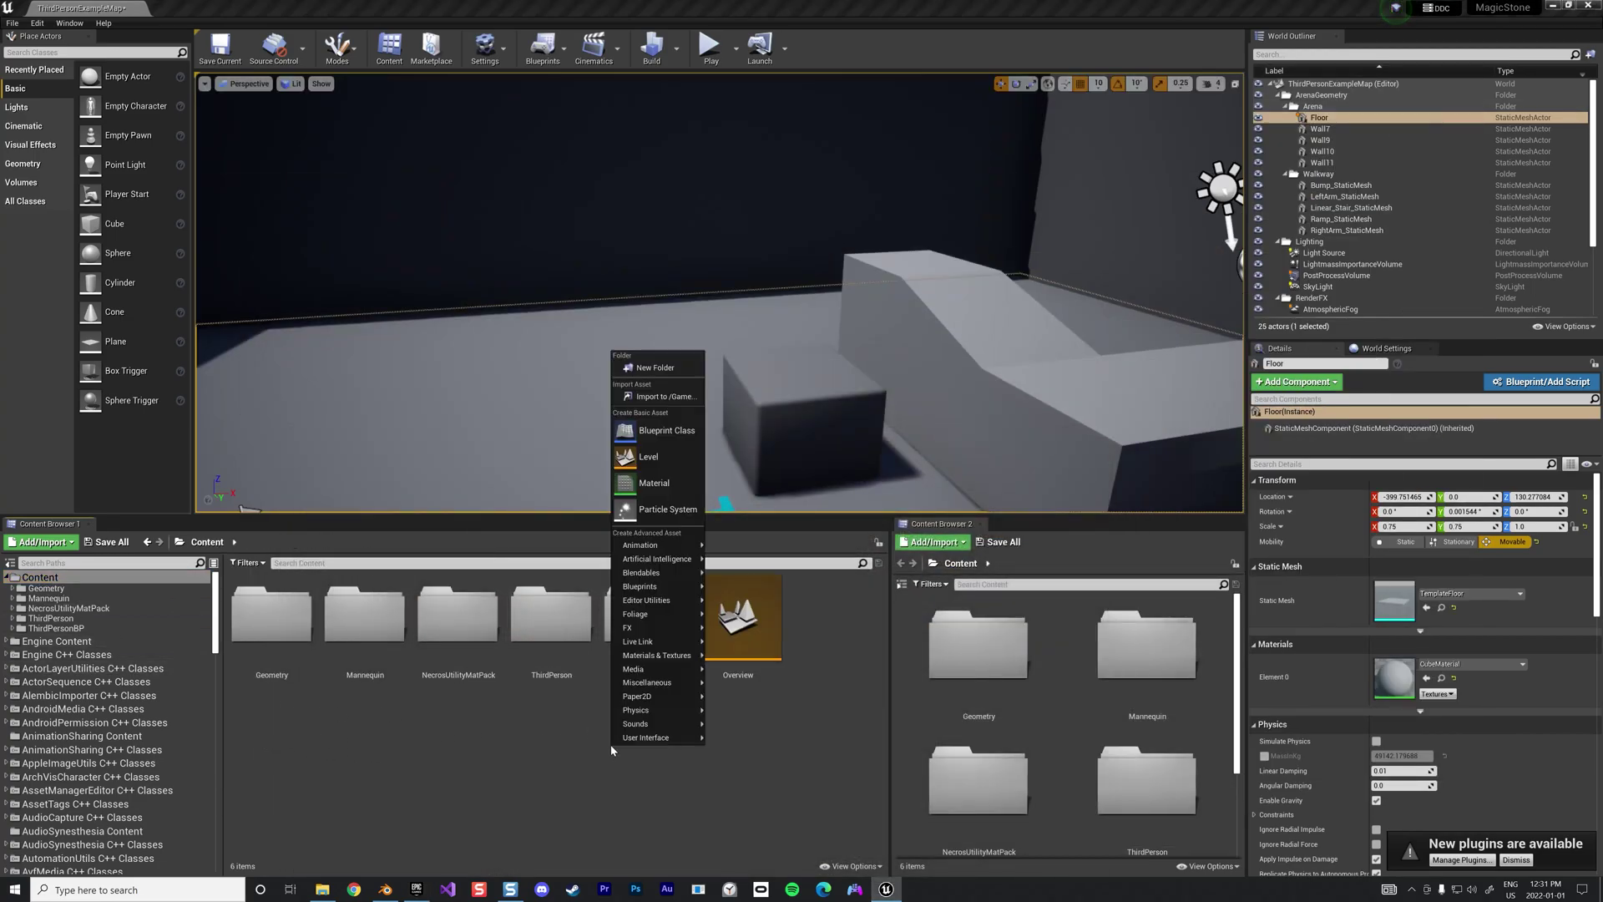
pyautogui.moveTo(657, 654)
pyautogui.click(655, 367)
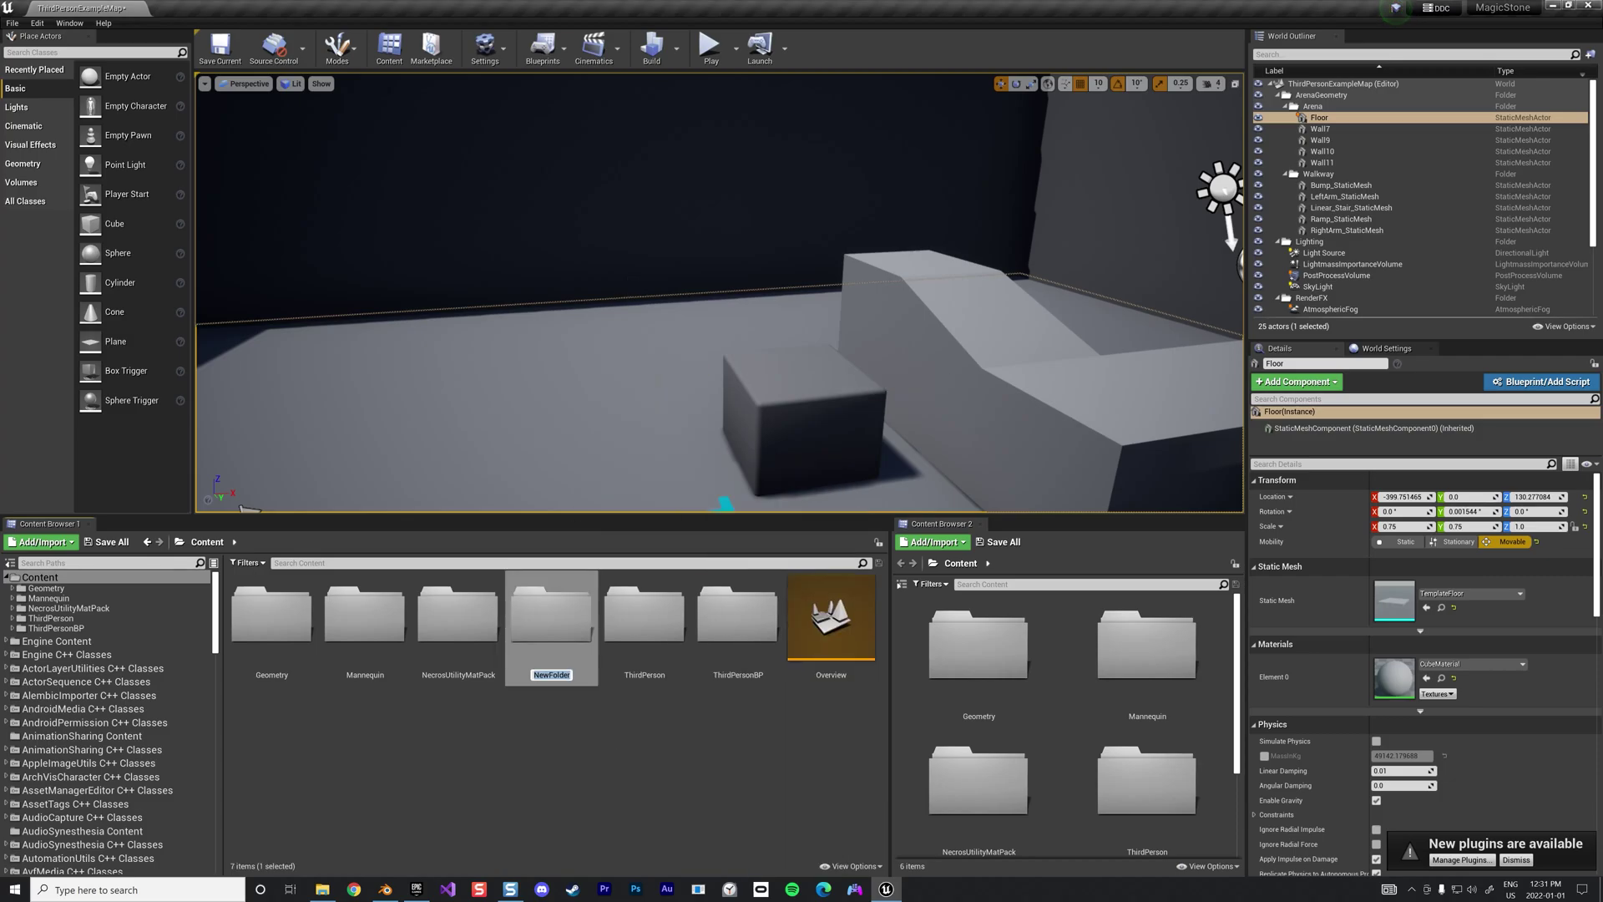
pyautogui.press('BackSpace')
pyautogui.write('MagicStone')
pyautogui.press('Return')
pyautogui.press('Return')
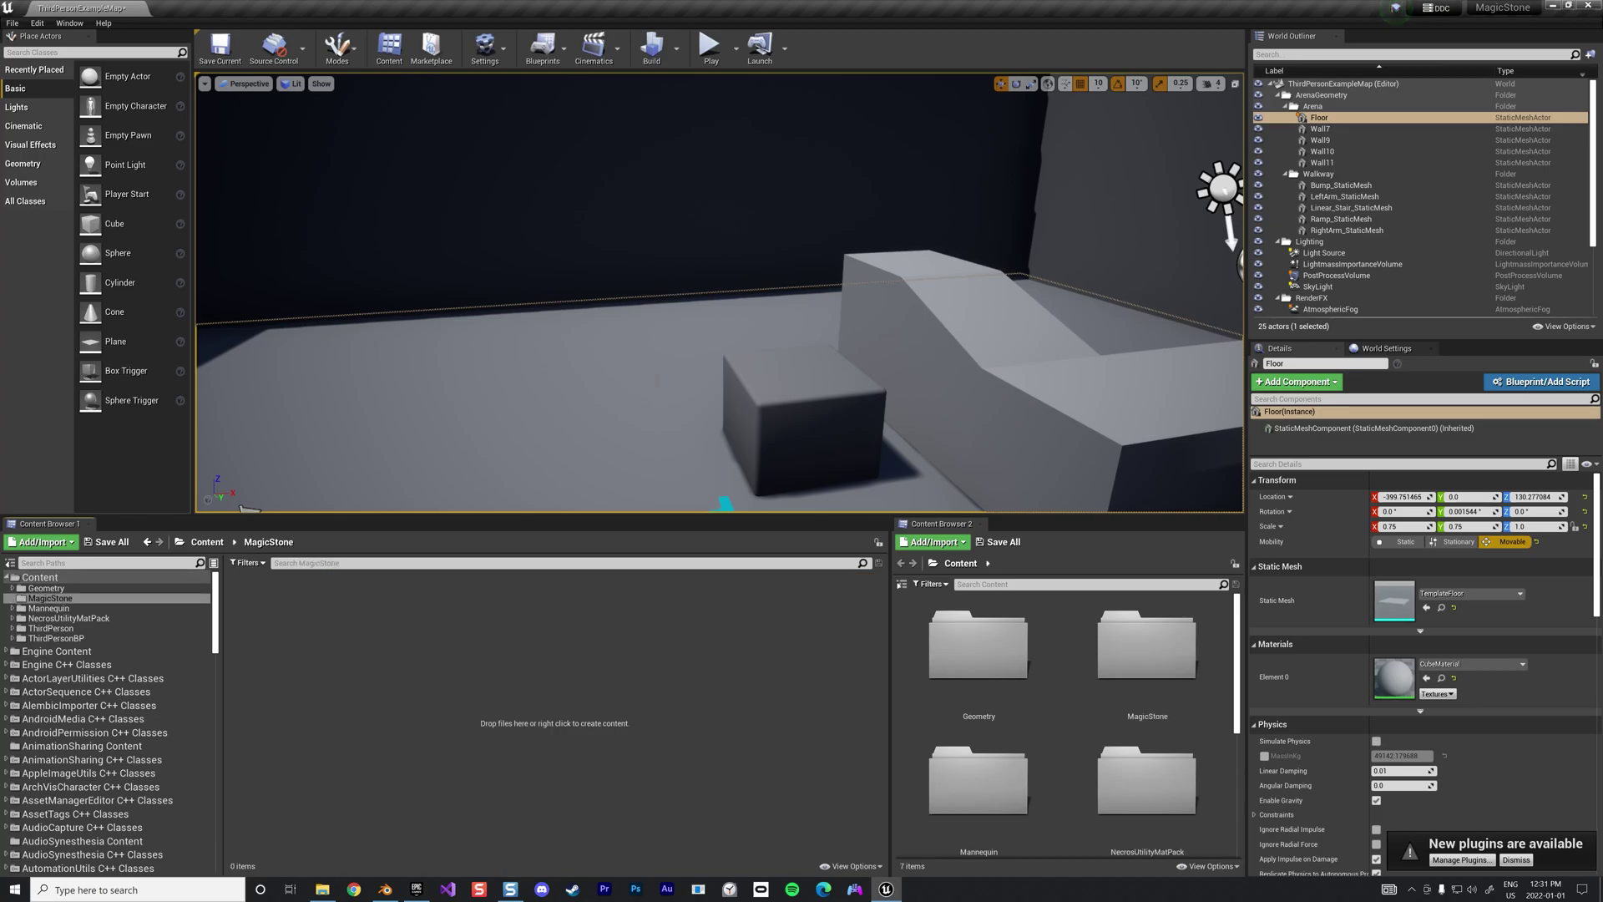
# Import MagicStone.fbx and RuneEmissive.png into the MagicStone folder
pyautogui.rightClick(583, 669)
pyautogui.click(655, 315)
pyautogui.keyDown('ctrl'); pyautogui.click(214, 120); pyautogui.keyUp('ctrl')
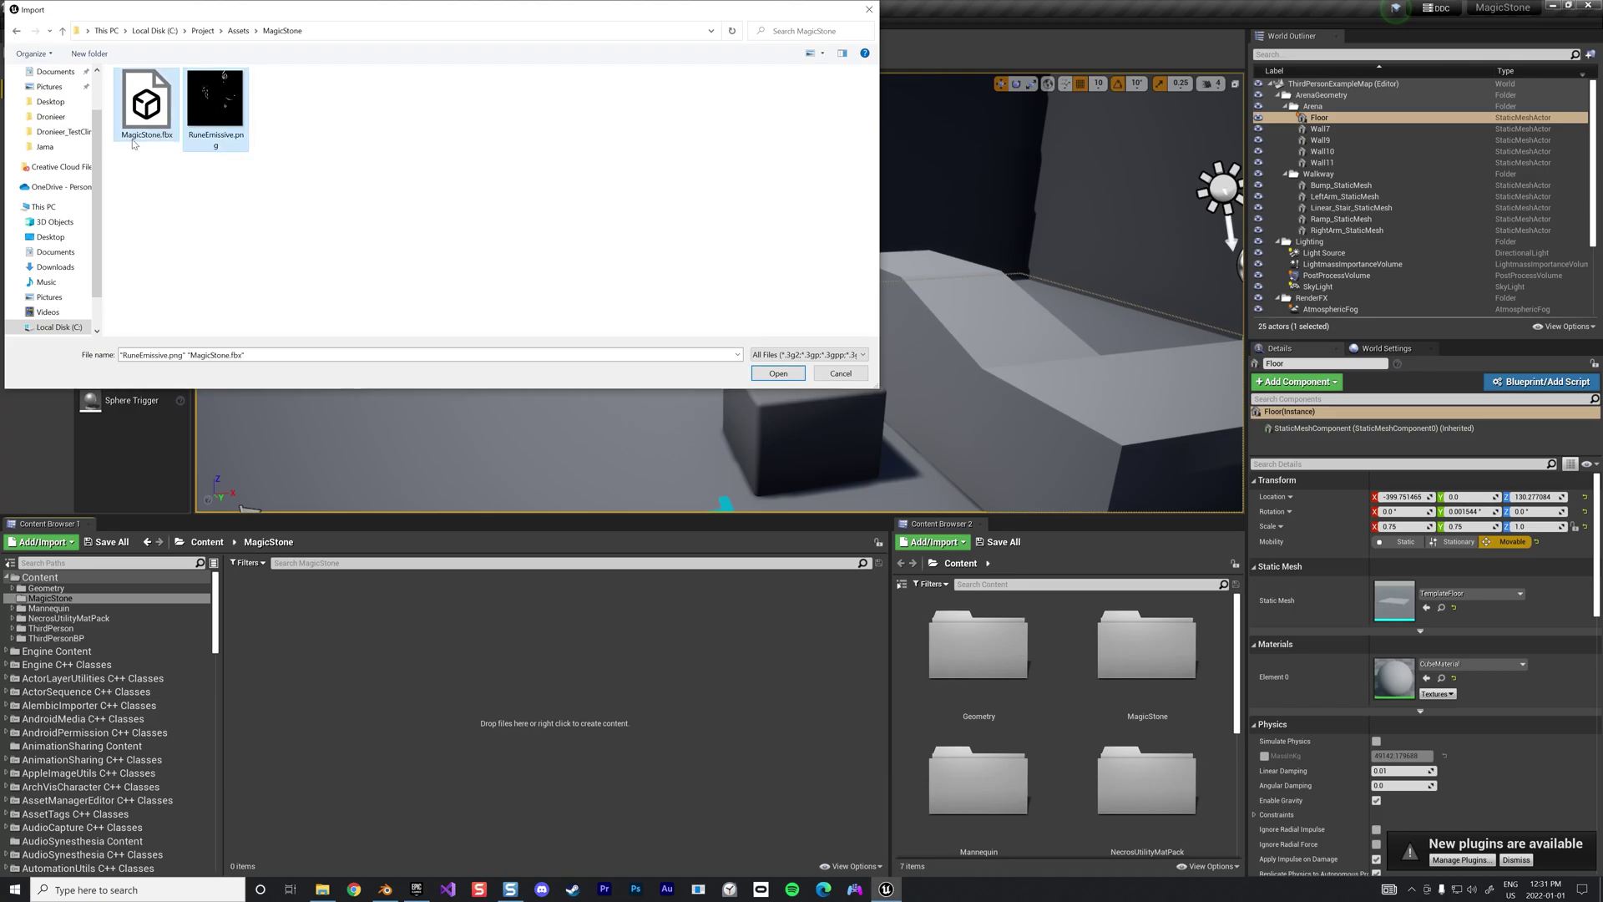
pyautogui.click(772, 379)
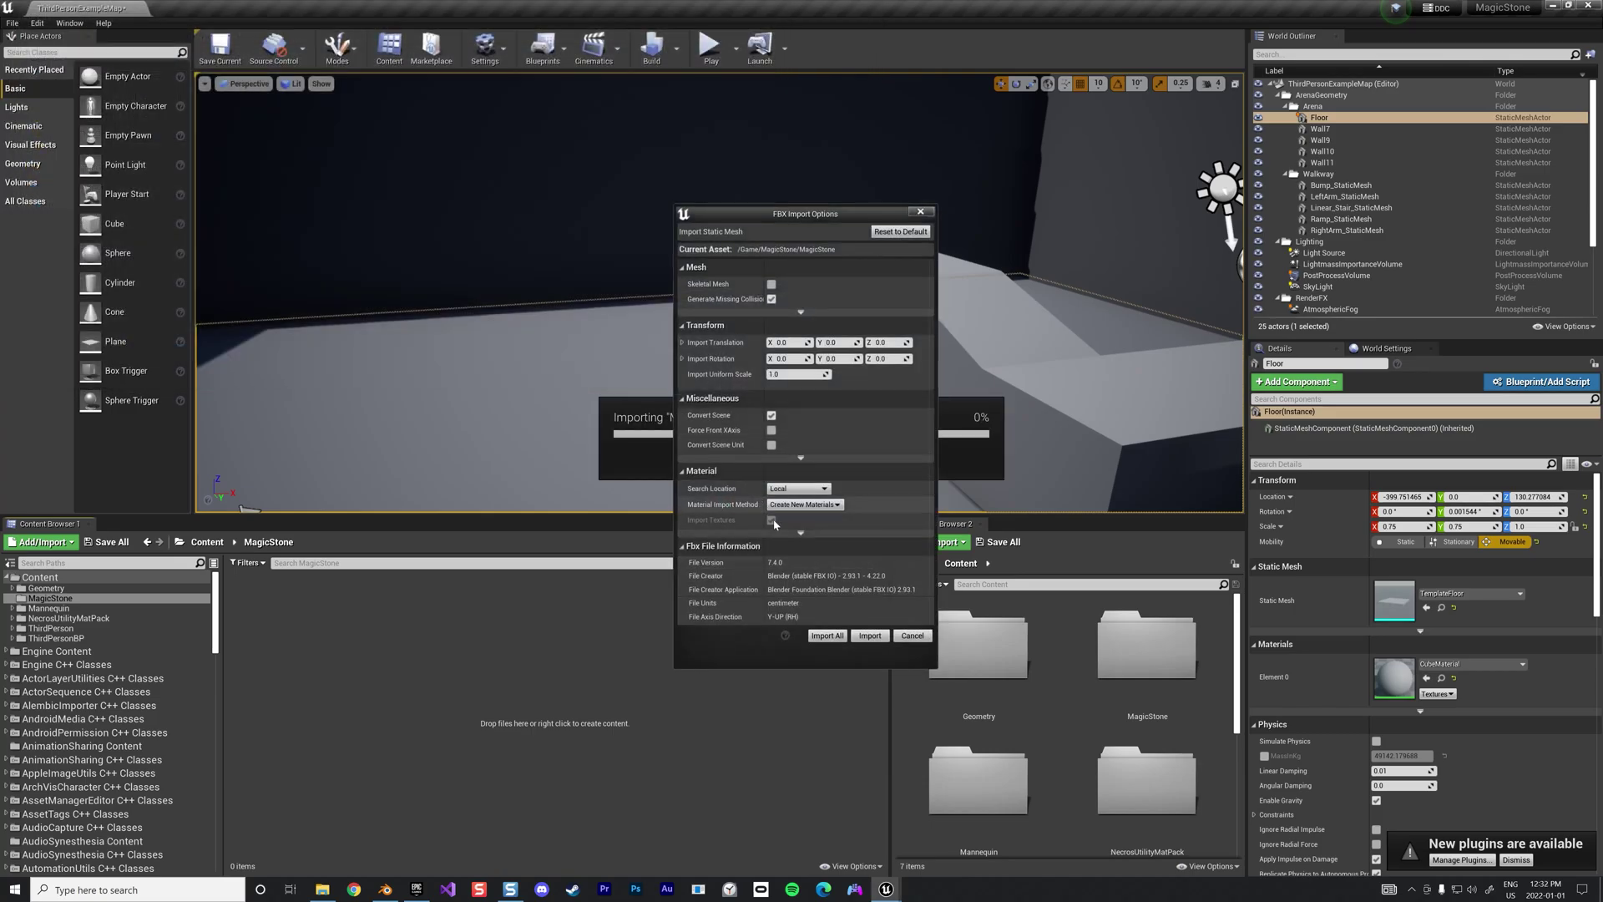
pyautogui.click(826, 635)
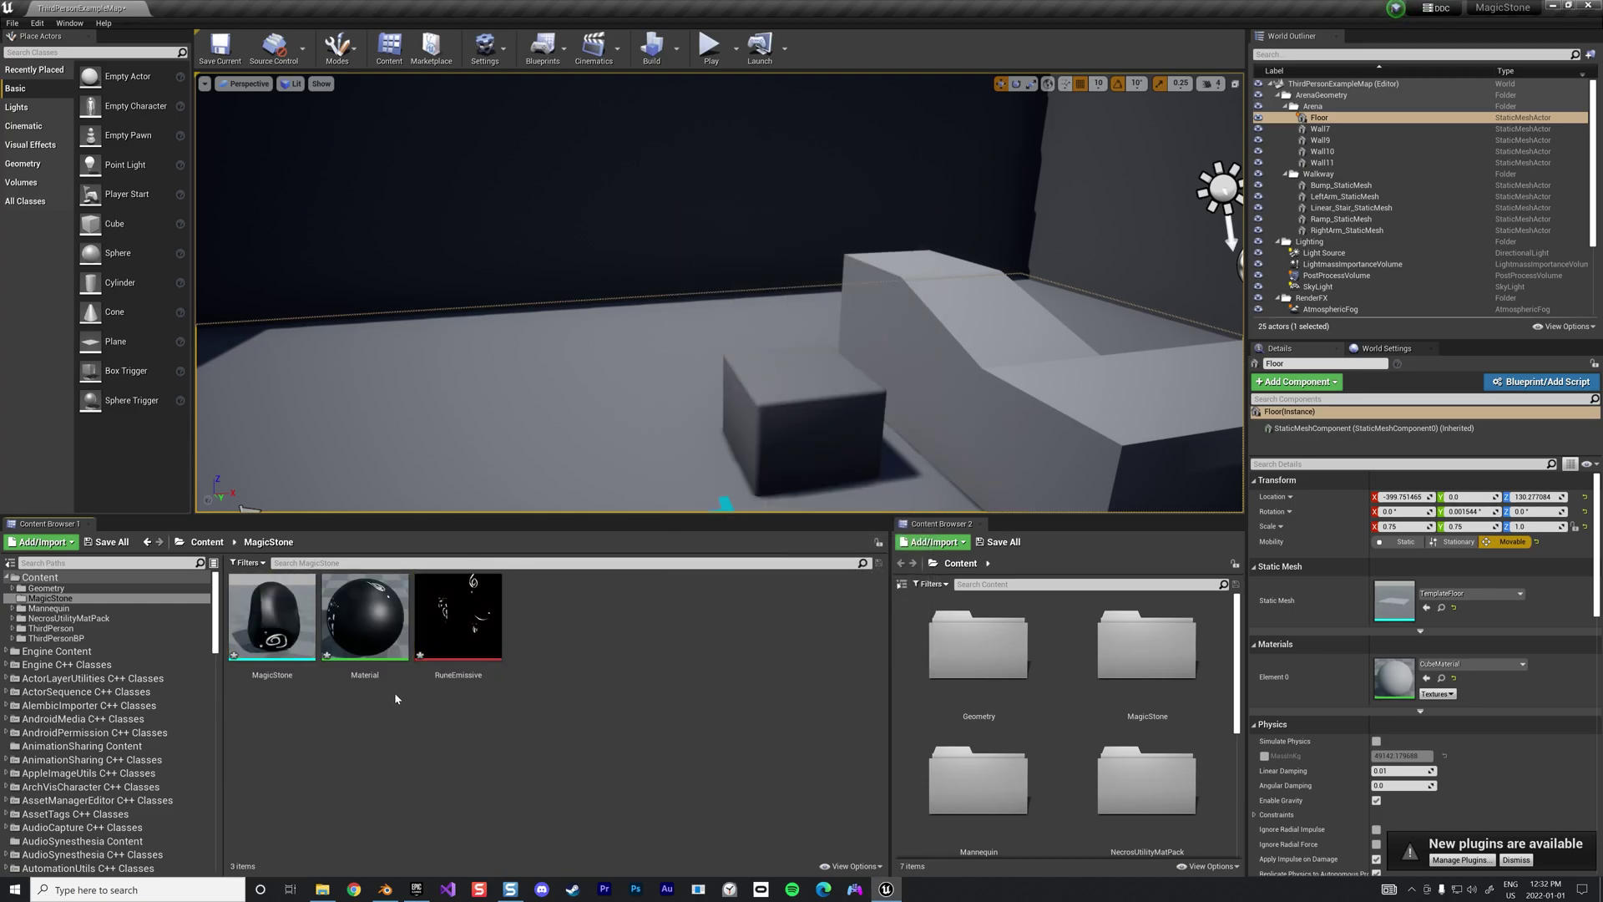
# Place the MagicStone rock in the level, raise it to Z 350 and tilt it -60° about X
pyautogui.moveTo(272, 615); pyautogui.dragTo(473, 439)
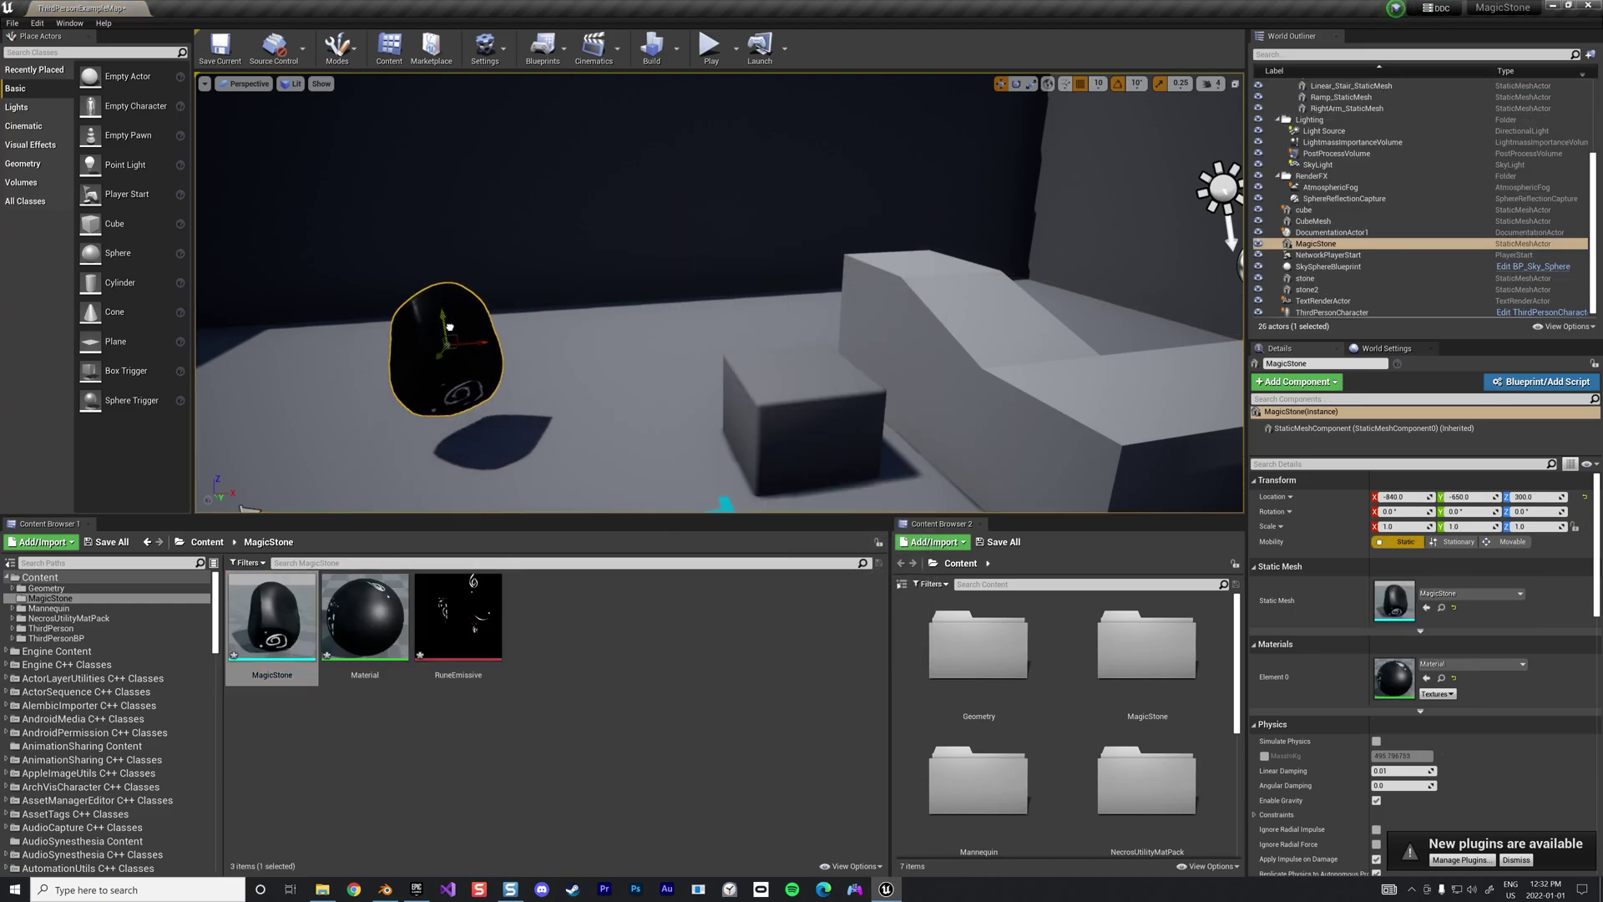
pyautogui.moveTo(448, 316); pyautogui.dragTo(450, 307)
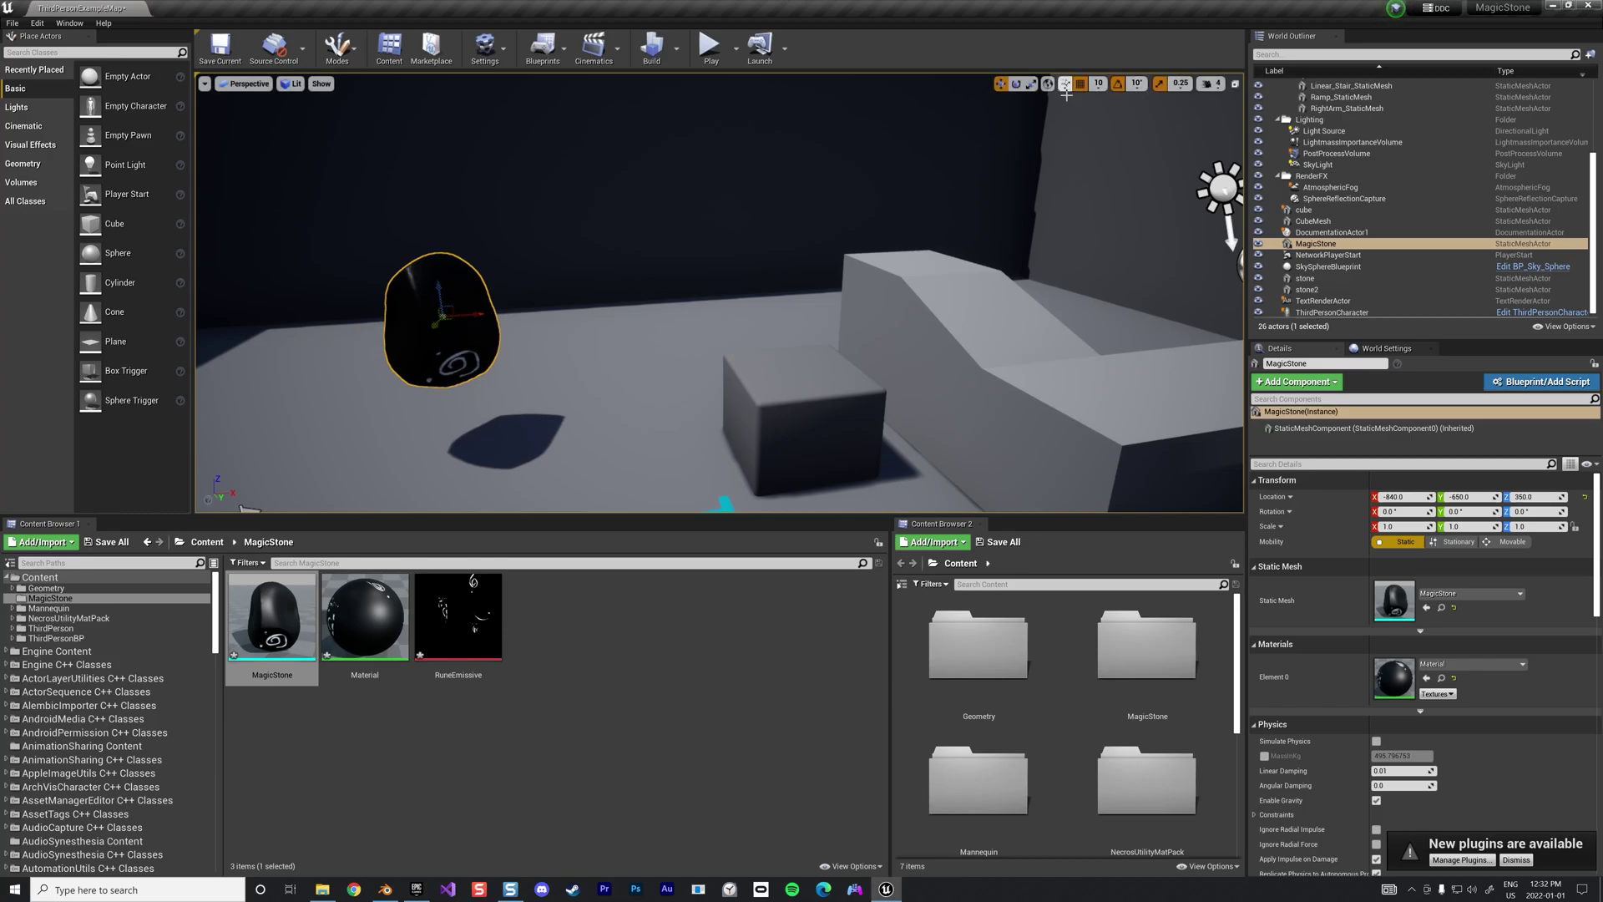
pyautogui.click(1015, 83)
pyautogui.moveTo(434, 317); pyautogui.dragTo(444, 282)
pyautogui.click(596, 684)
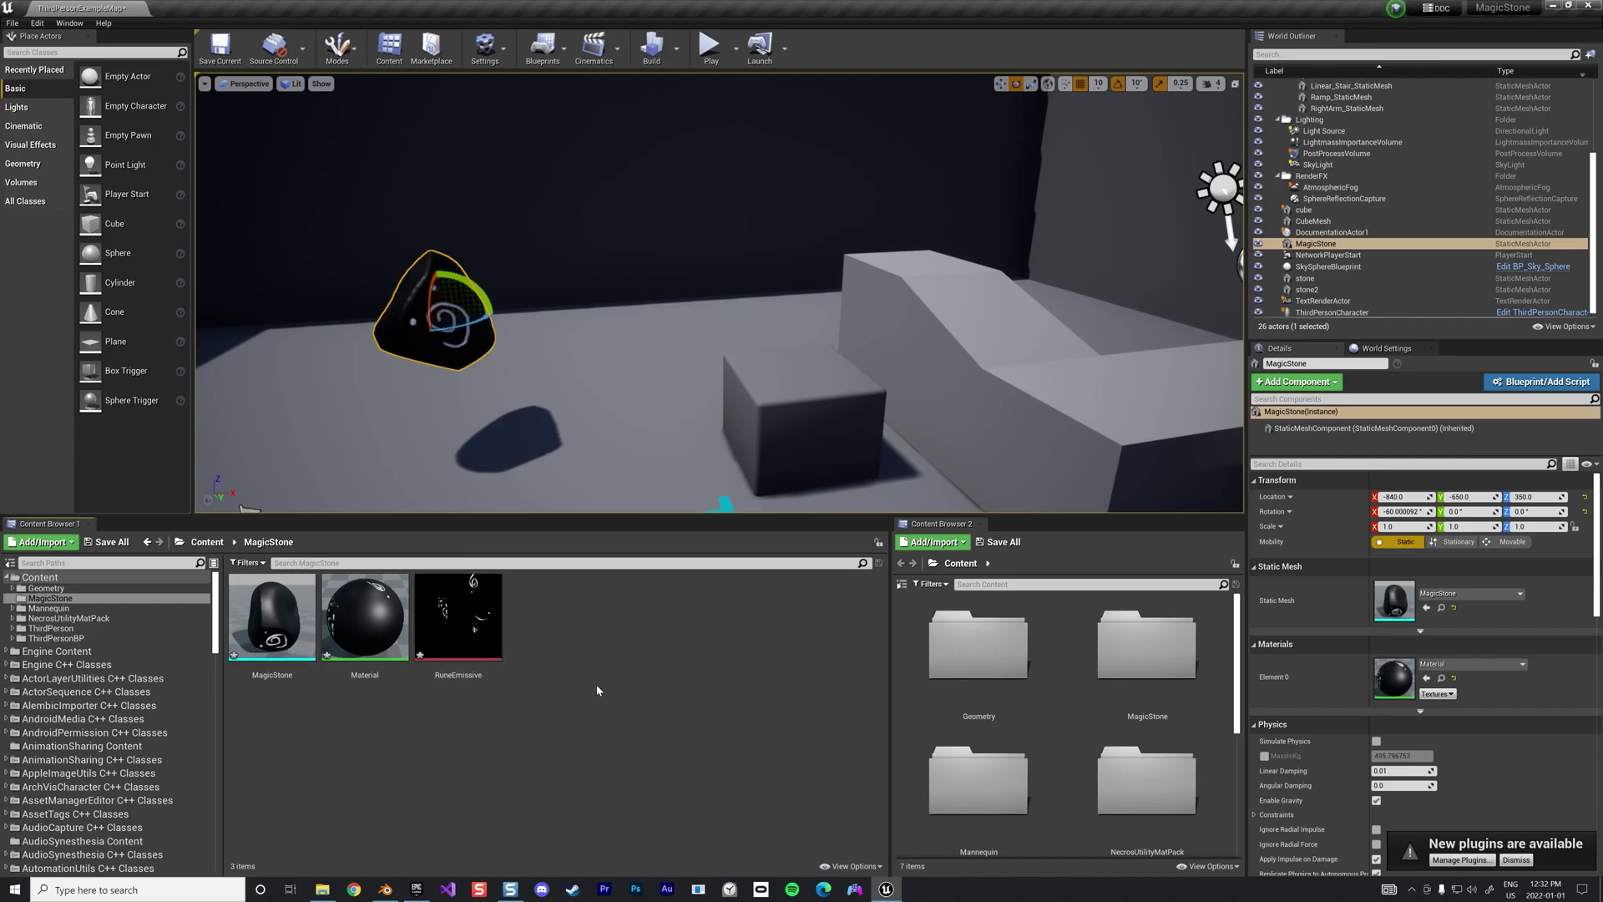
# Open the Material in a maximized editor and disconnect the Texture Sample from Base Color
pyautogui.doubleClick(364, 618)
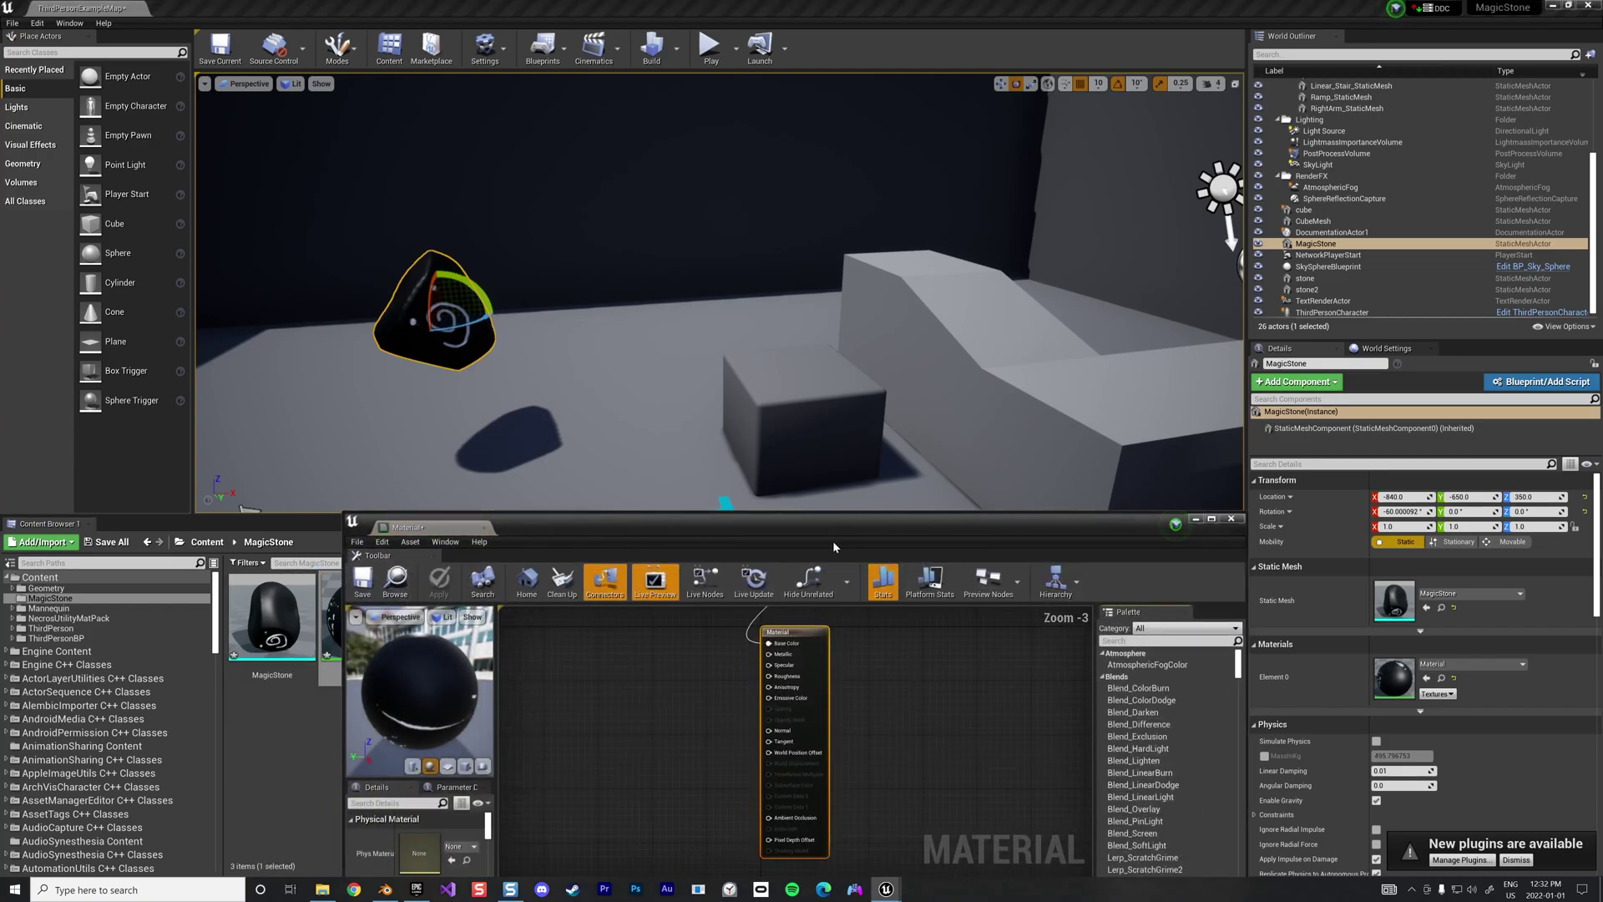
pyautogui.moveTo(833, 539); pyautogui.dragTo(1006, 177)
pyautogui.scroll(-2, 1086, 384)
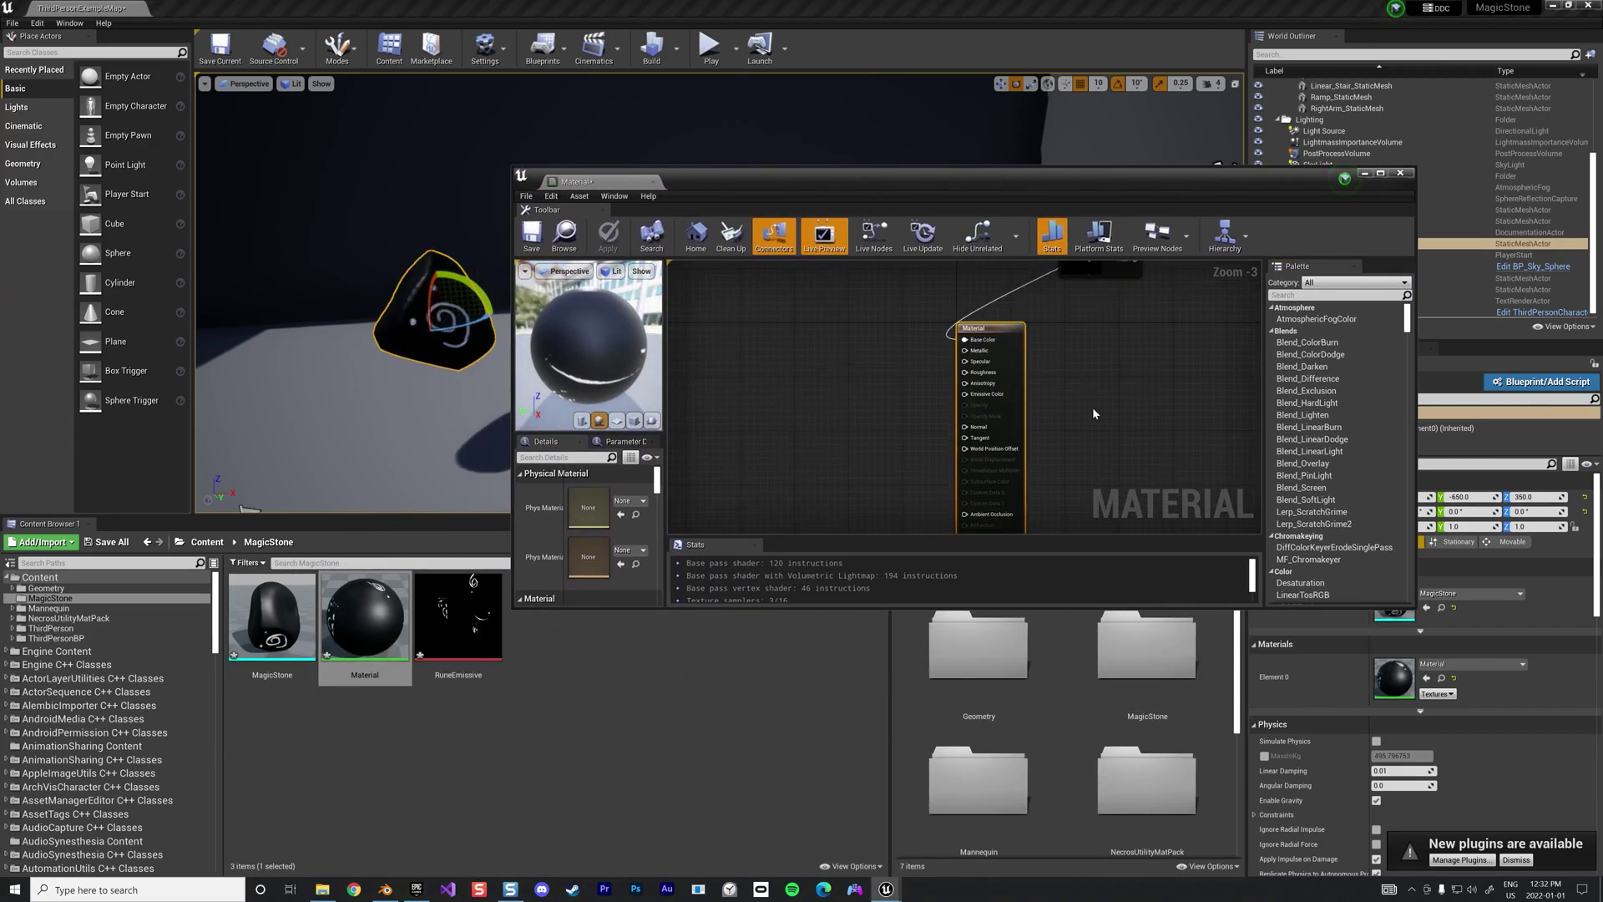
pyautogui.moveTo(1095, 269); pyautogui.dragTo(912, 339)
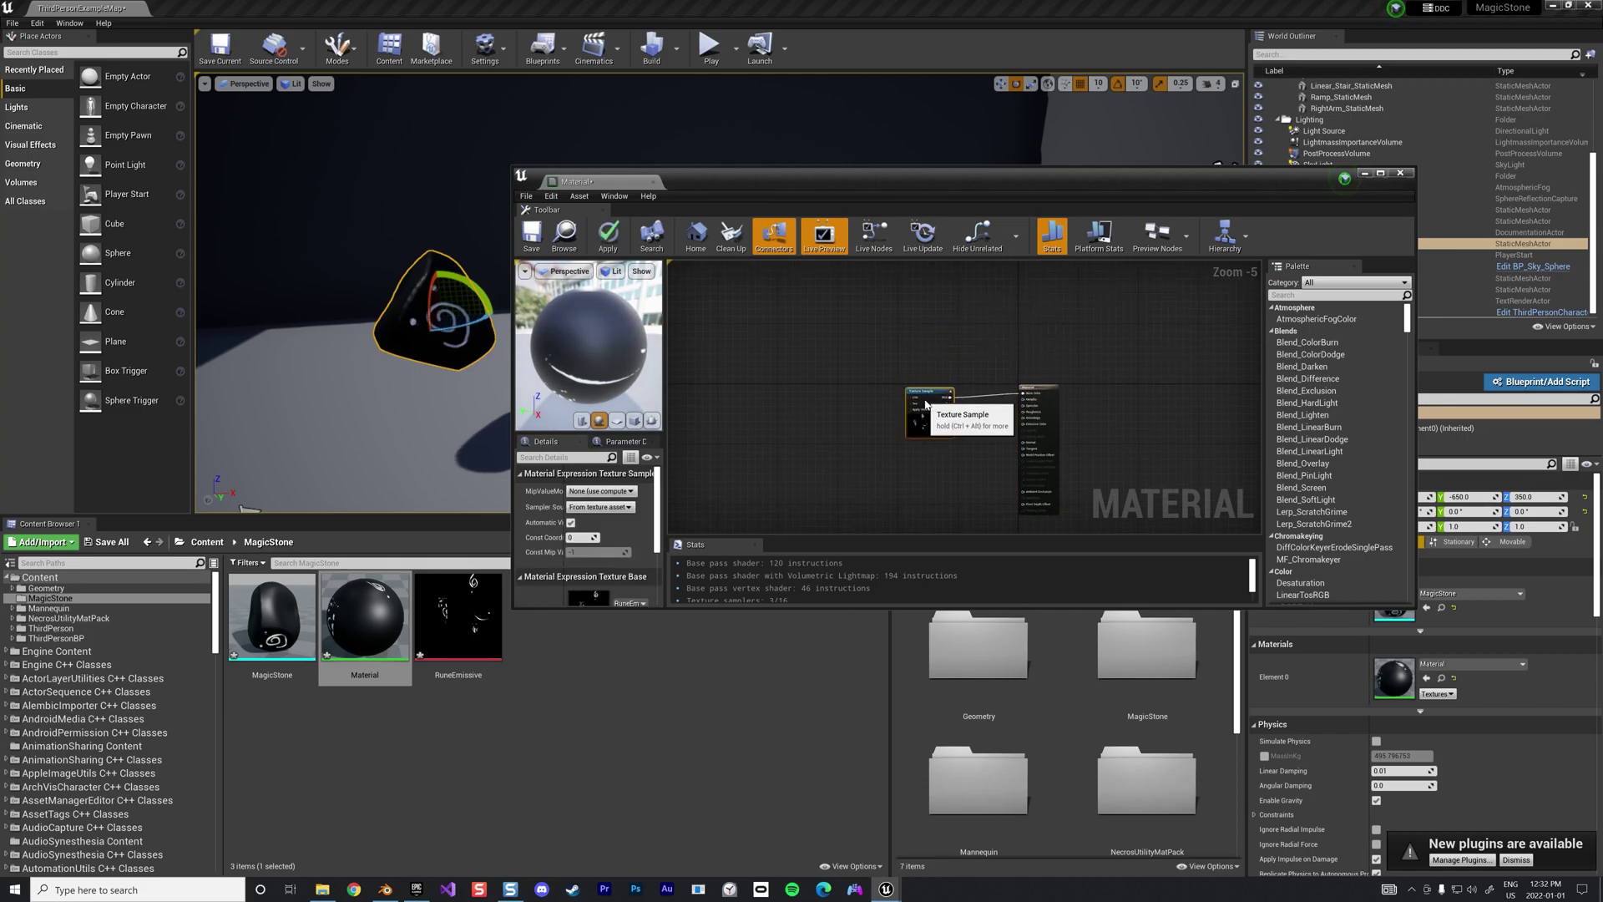
pyautogui.scroll(2, 1150, 470)
pyautogui.doubleClick(1139, 178)
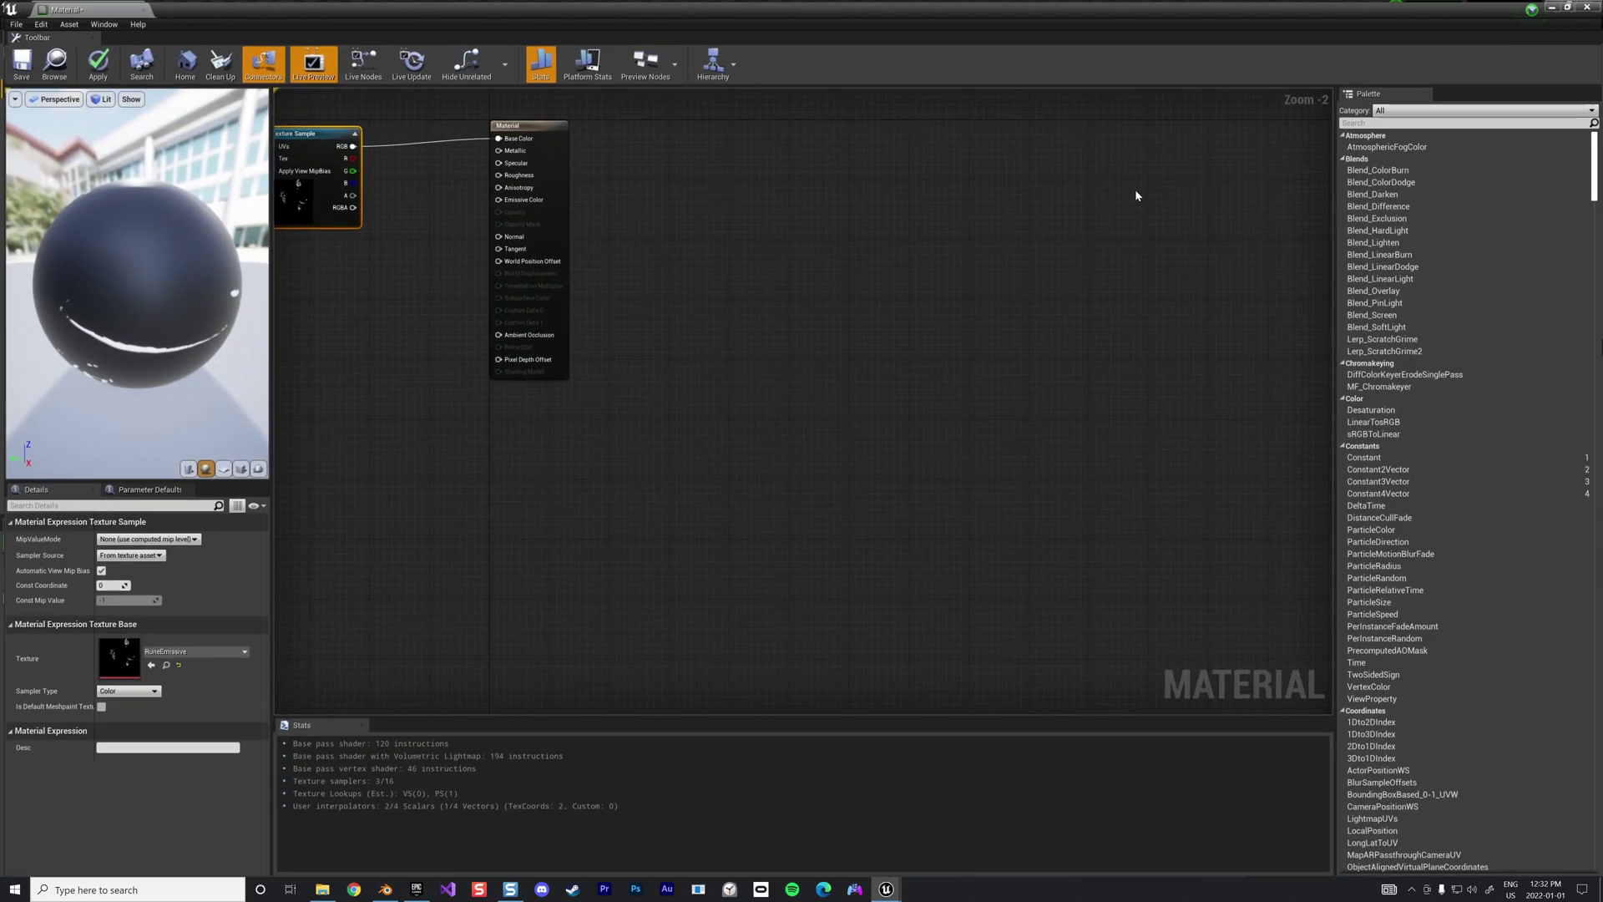
pyautogui.scroll(1, 892, 312)
pyautogui.moveTo(891, 312); pyautogui.dragTo(1078, 368, button='right')
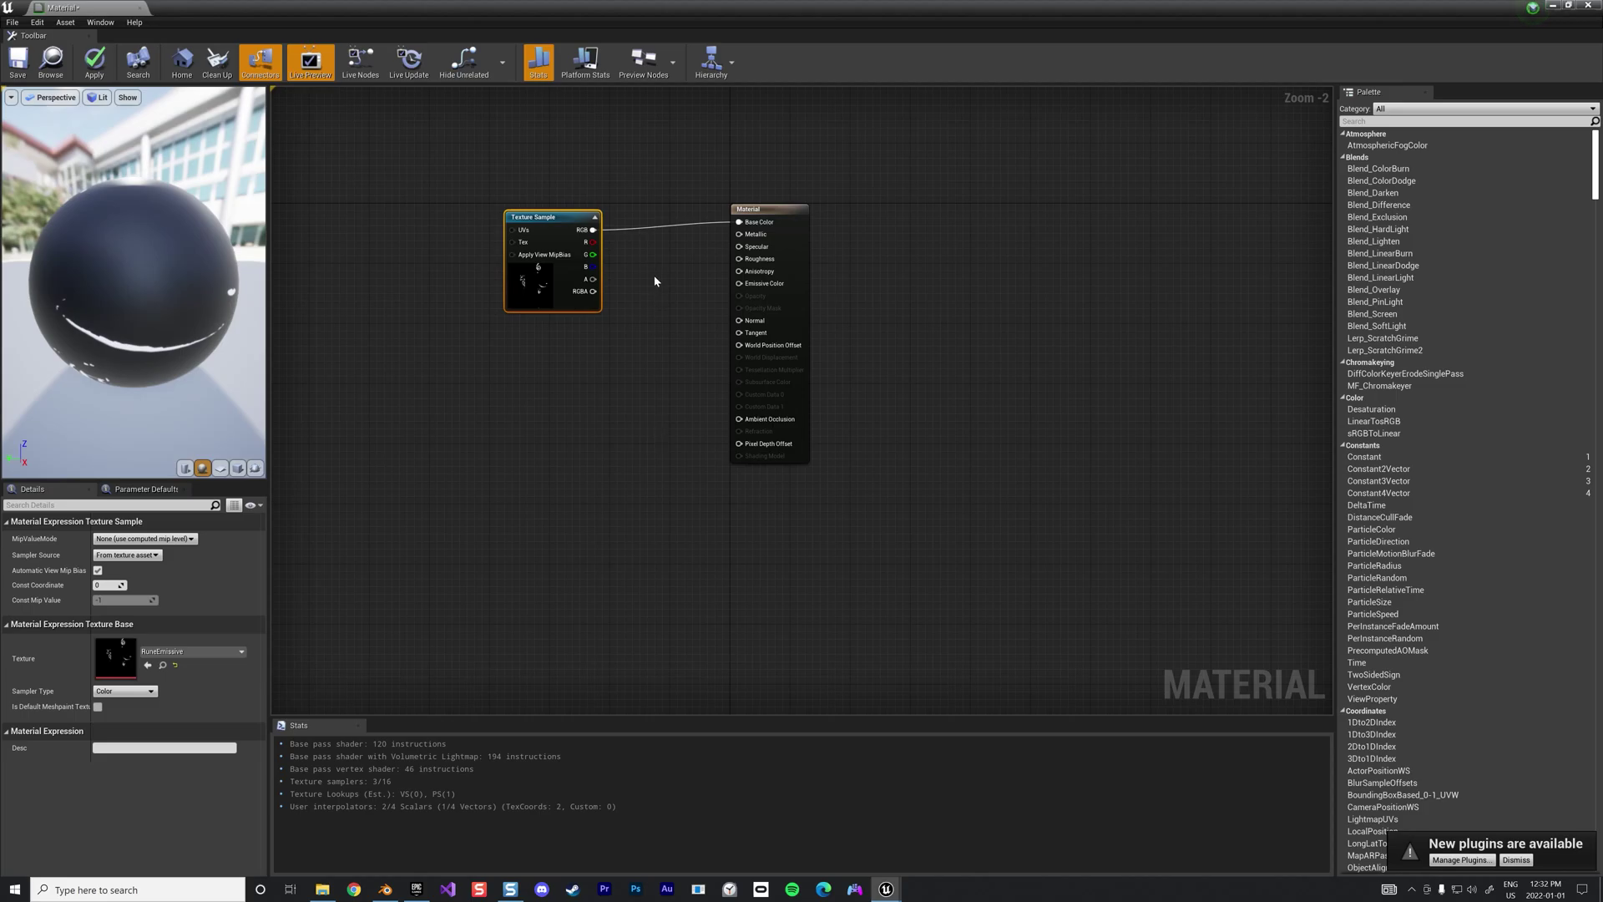
pyautogui.click(667, 229)
pyautogui.keyDown('alt'); pyautogui.click(667, 232); pyautogui.keyUp('alt')
pyautogui.moveTo(568, 265); pyautogui.dragTo(539, 429)
# Add a Blend_Darken node fed by the Texture Sample
pyautogui.write('Blend')
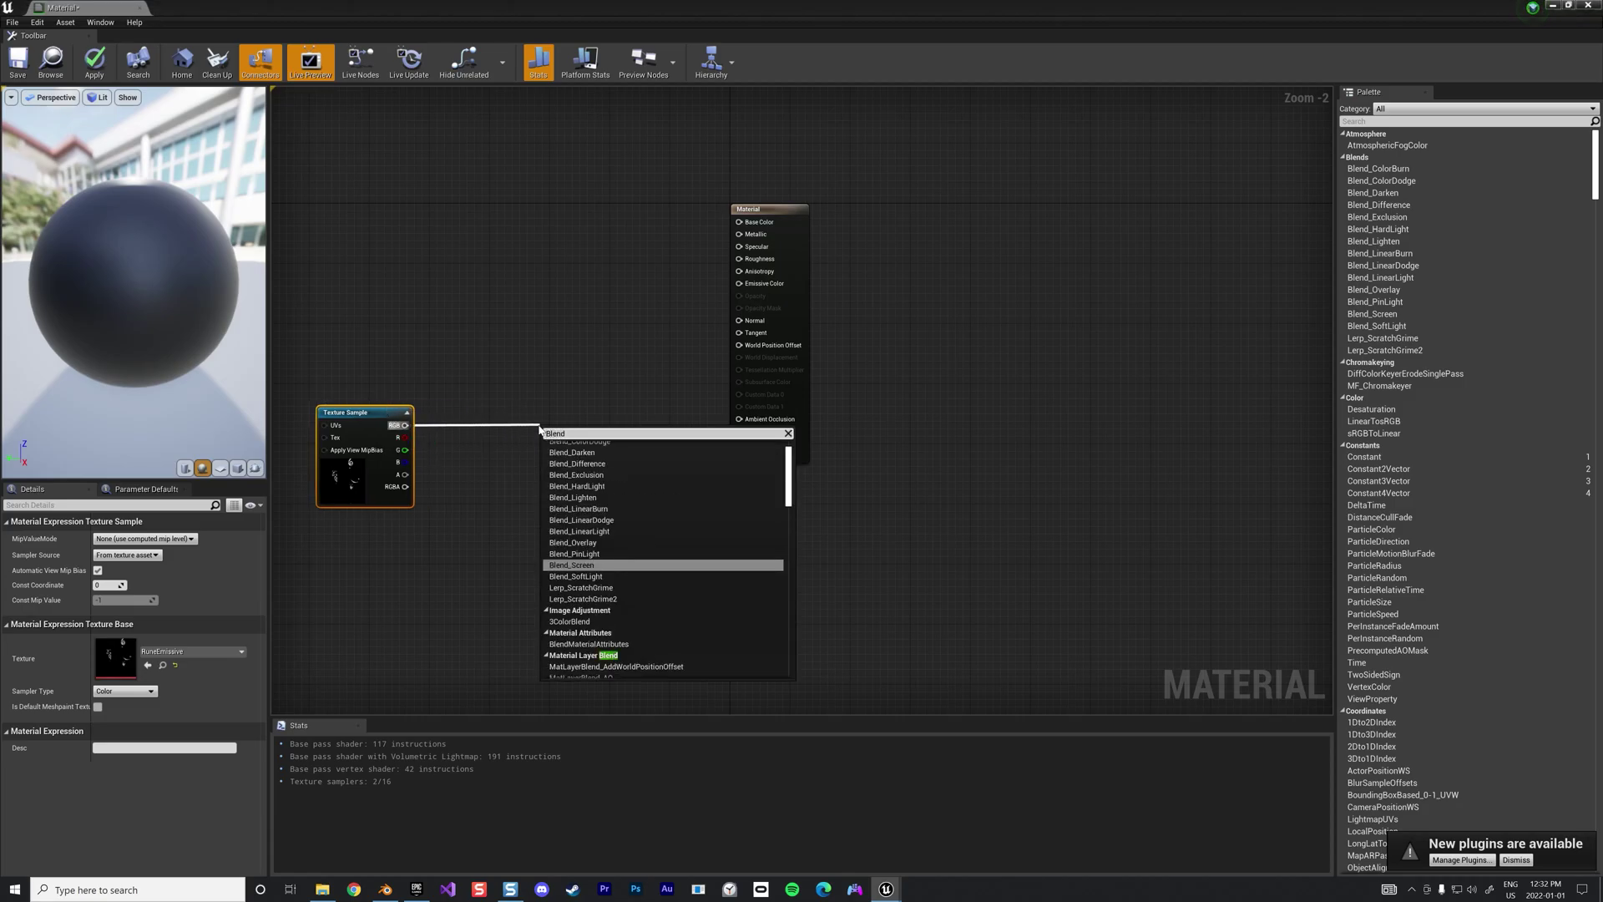
pyautogui.click(573, 452)
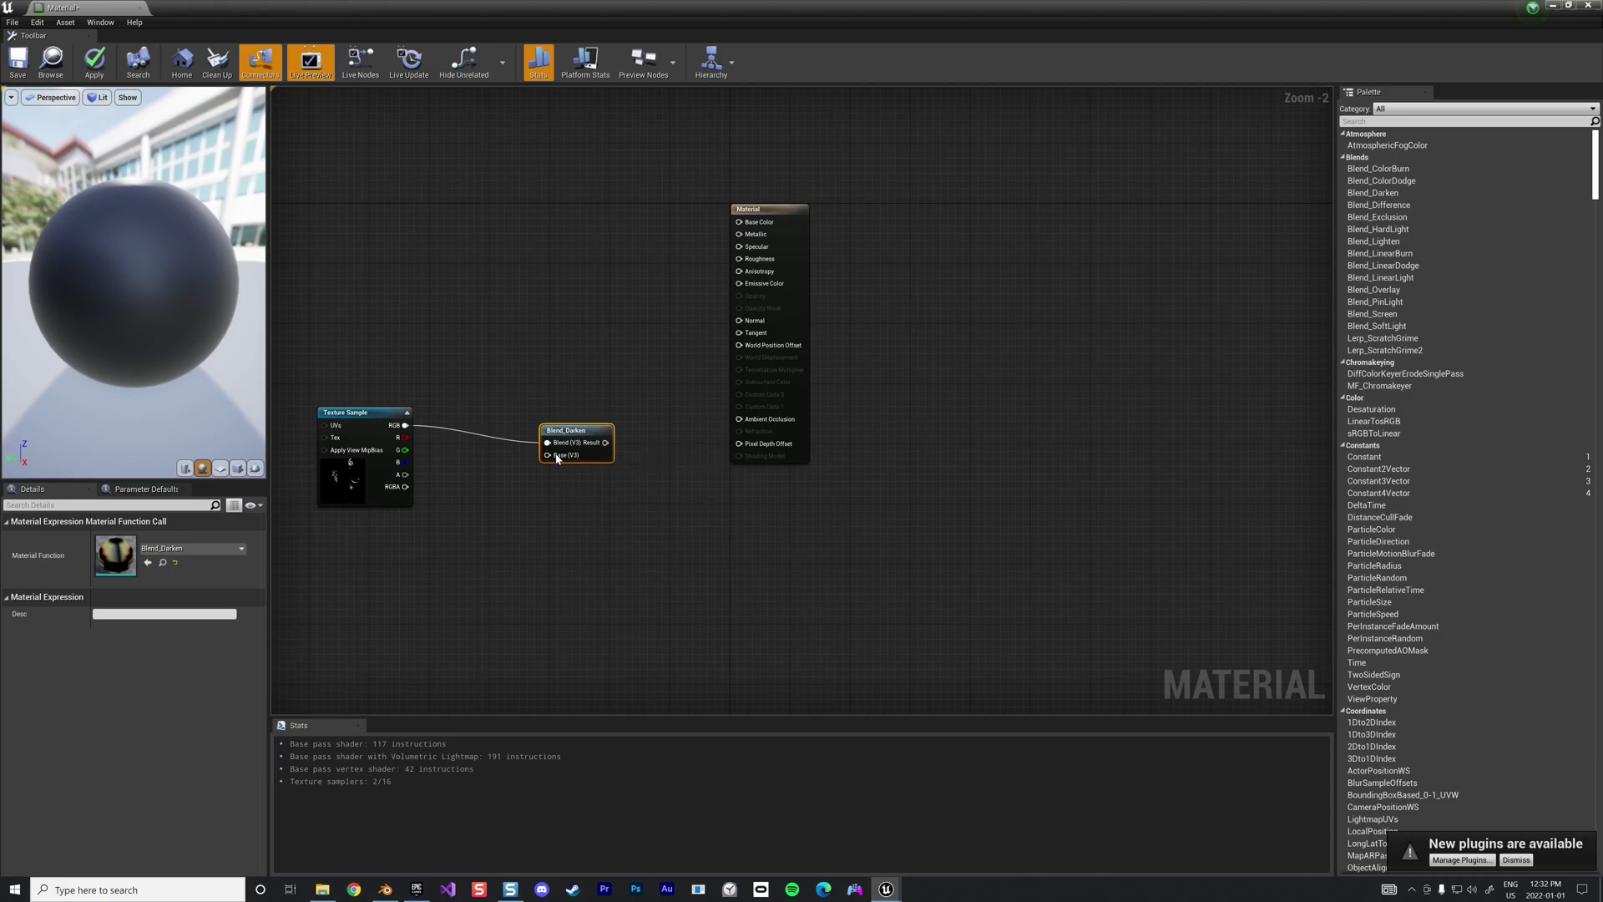
pyautogui.moveTo(565, 435); pyautogui.dragTo(560, 424)
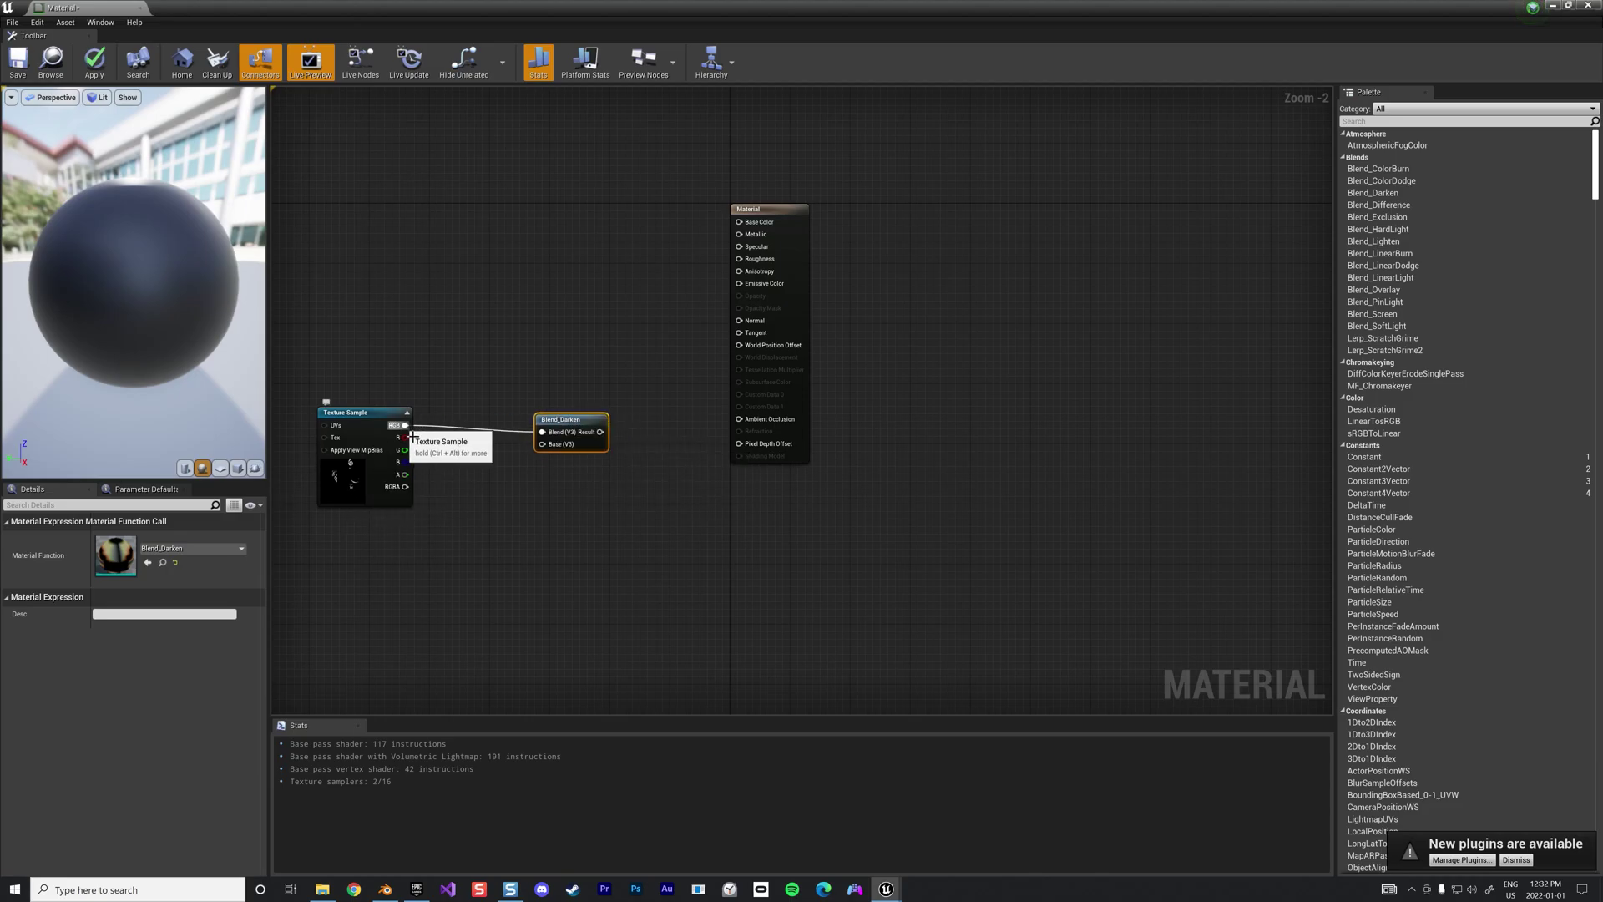
# Invert the texture RGB with a OneMinus node feeding a new Blend_ColorDodge node
pyautogui.moveTo(412, 434); pyautogui.dragTo(491, 507)
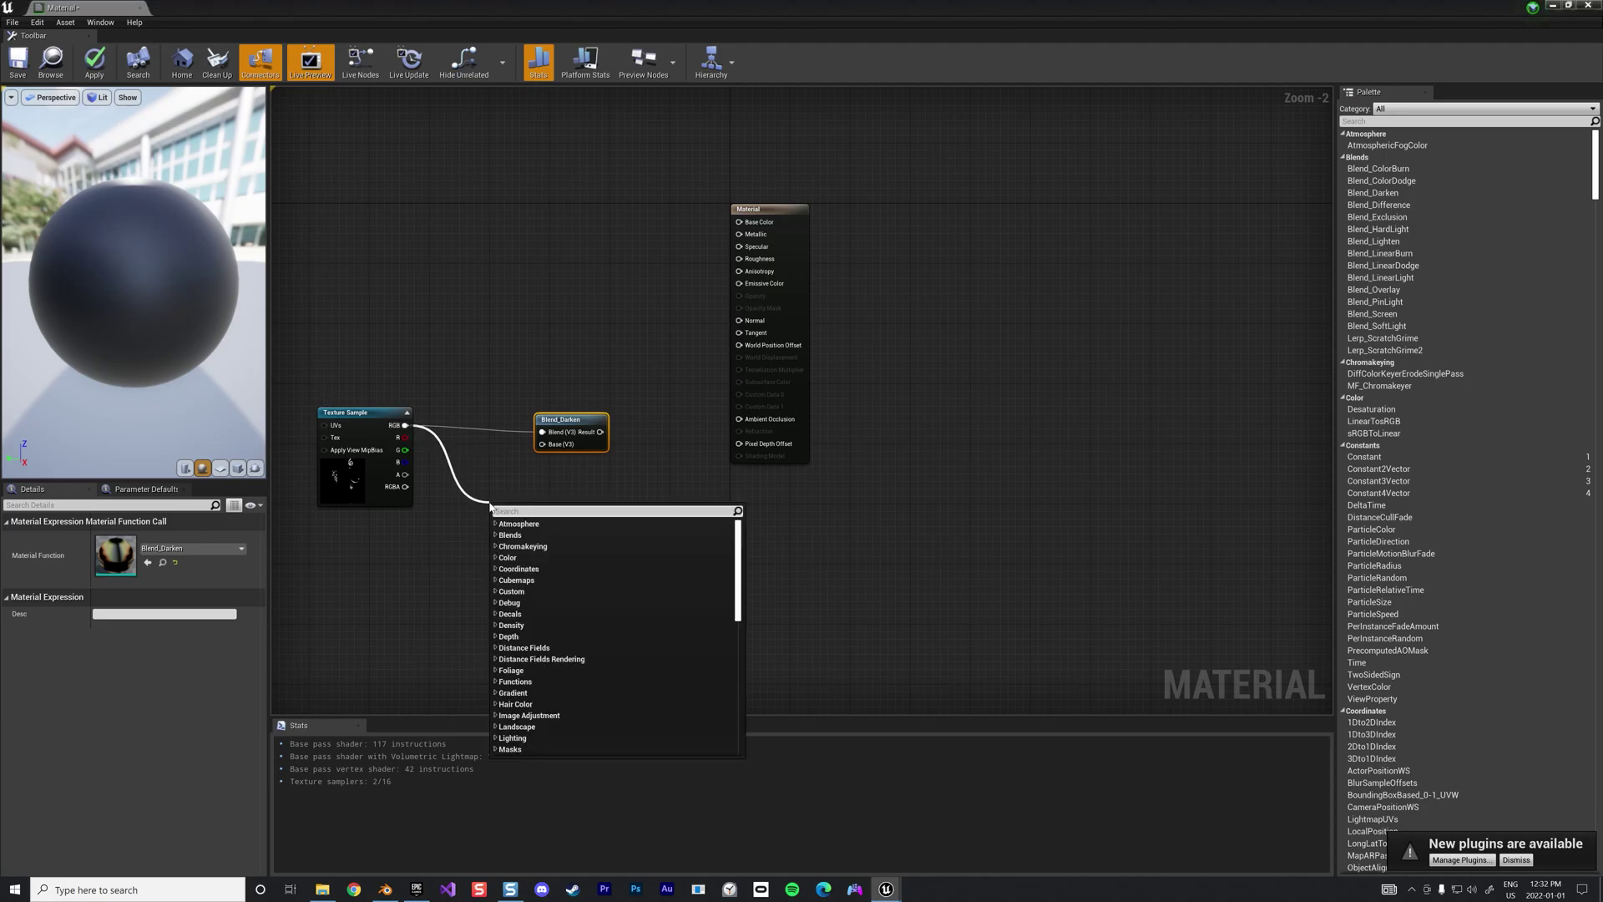
pyautogui.write('1-')
pyautogui.click(515, 534)
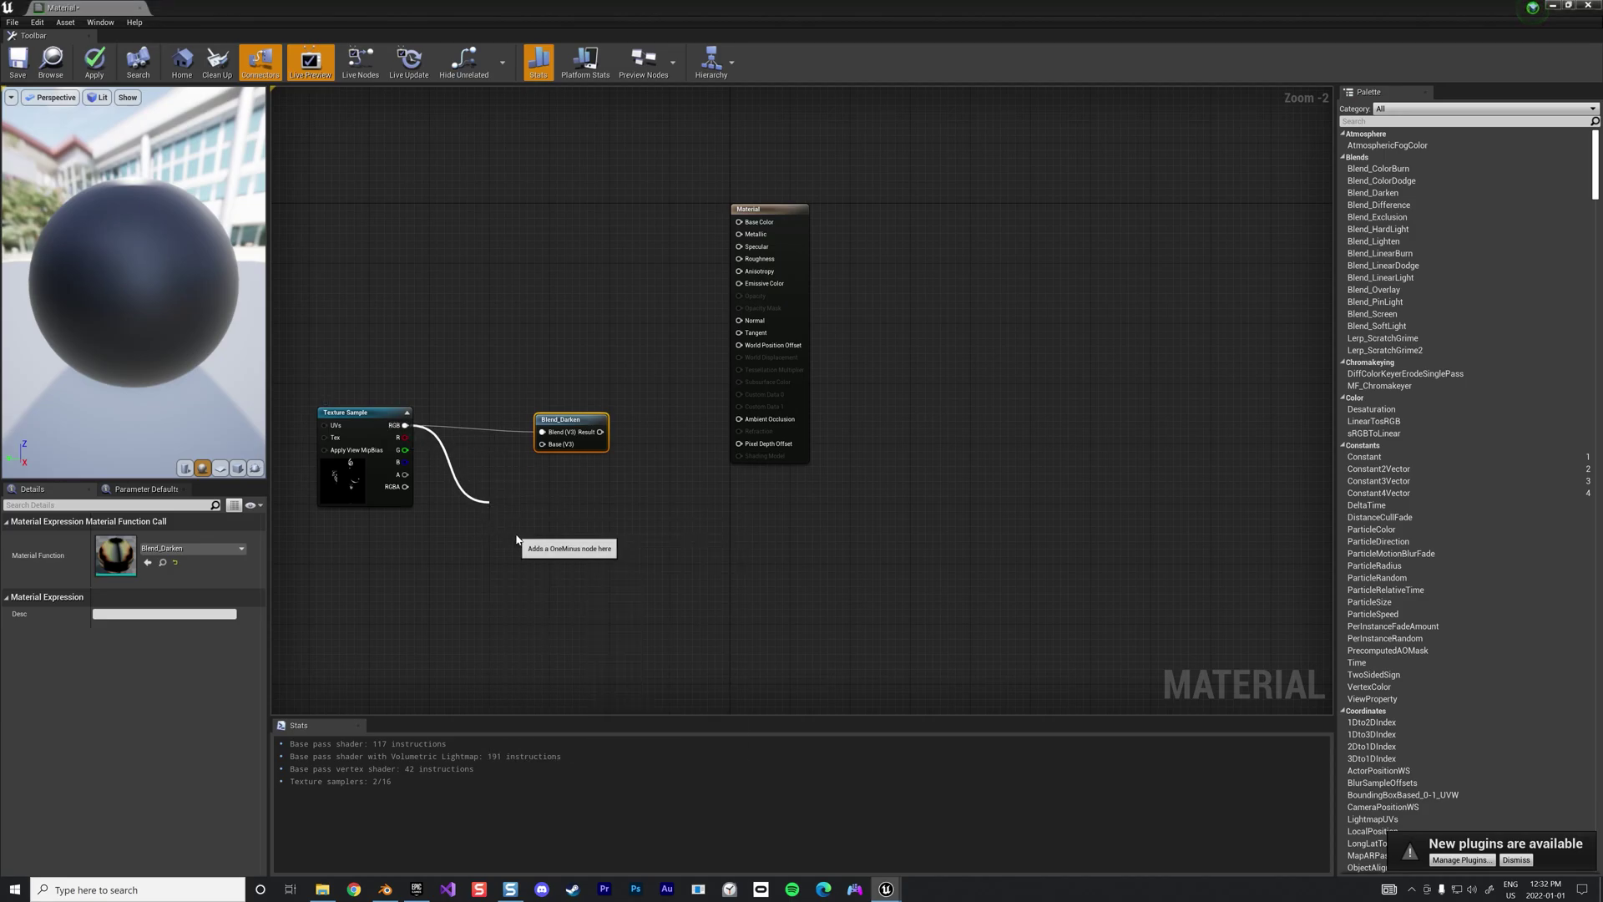
pyautogui.moveTo(514, 521); pyautogui.dragTo(575, 526)
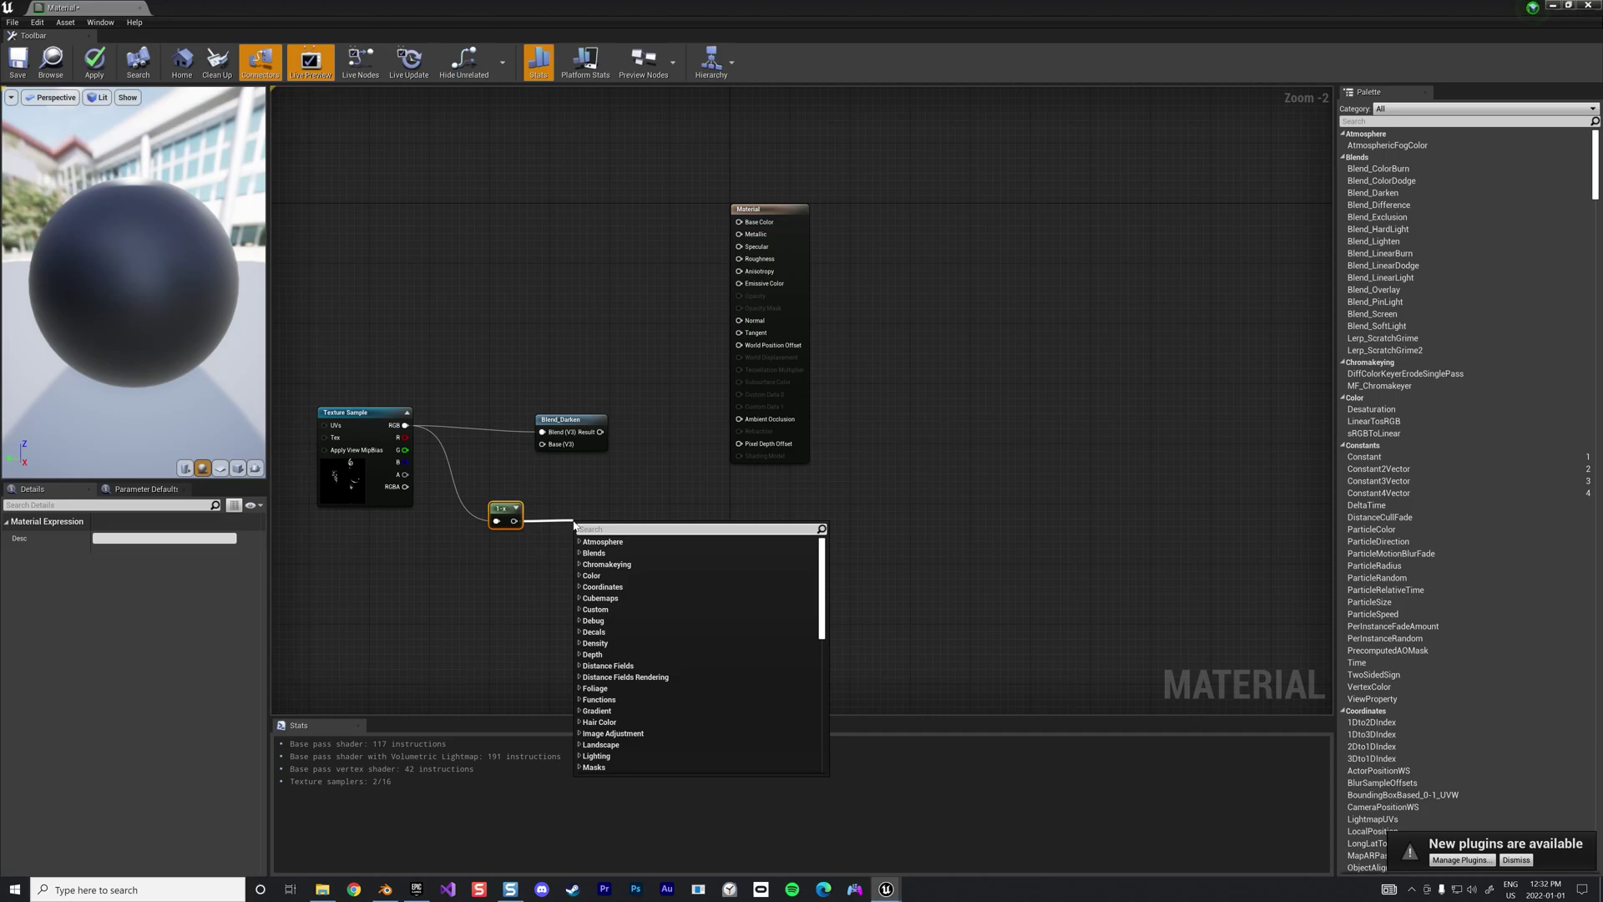
pyautogui.write('Blend')
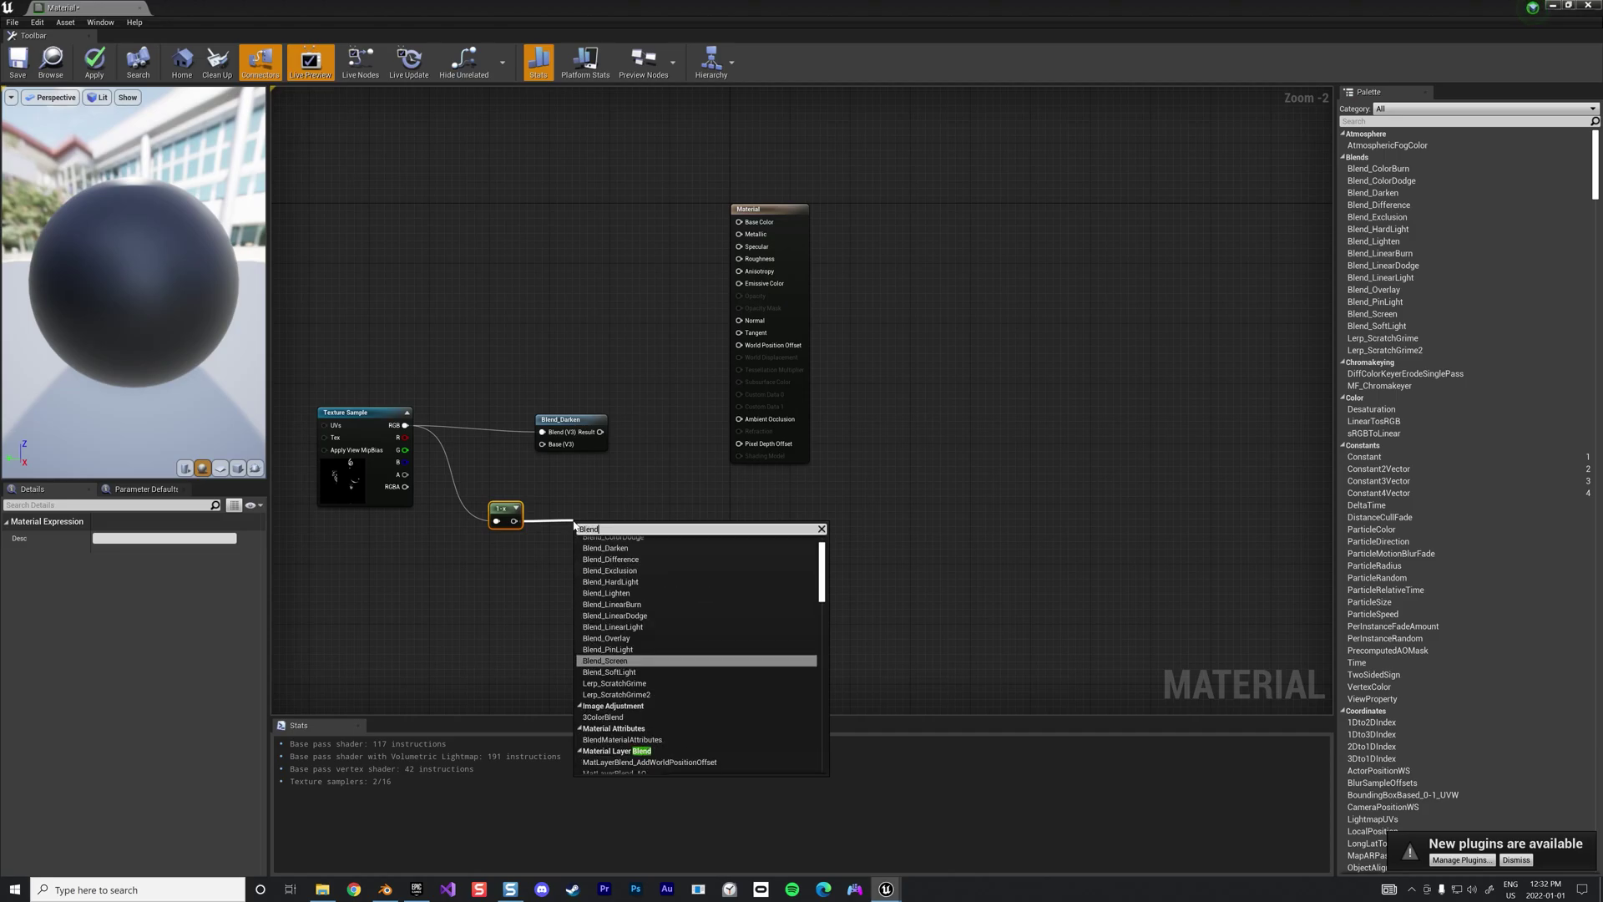
pyautogui.click(609, 542)
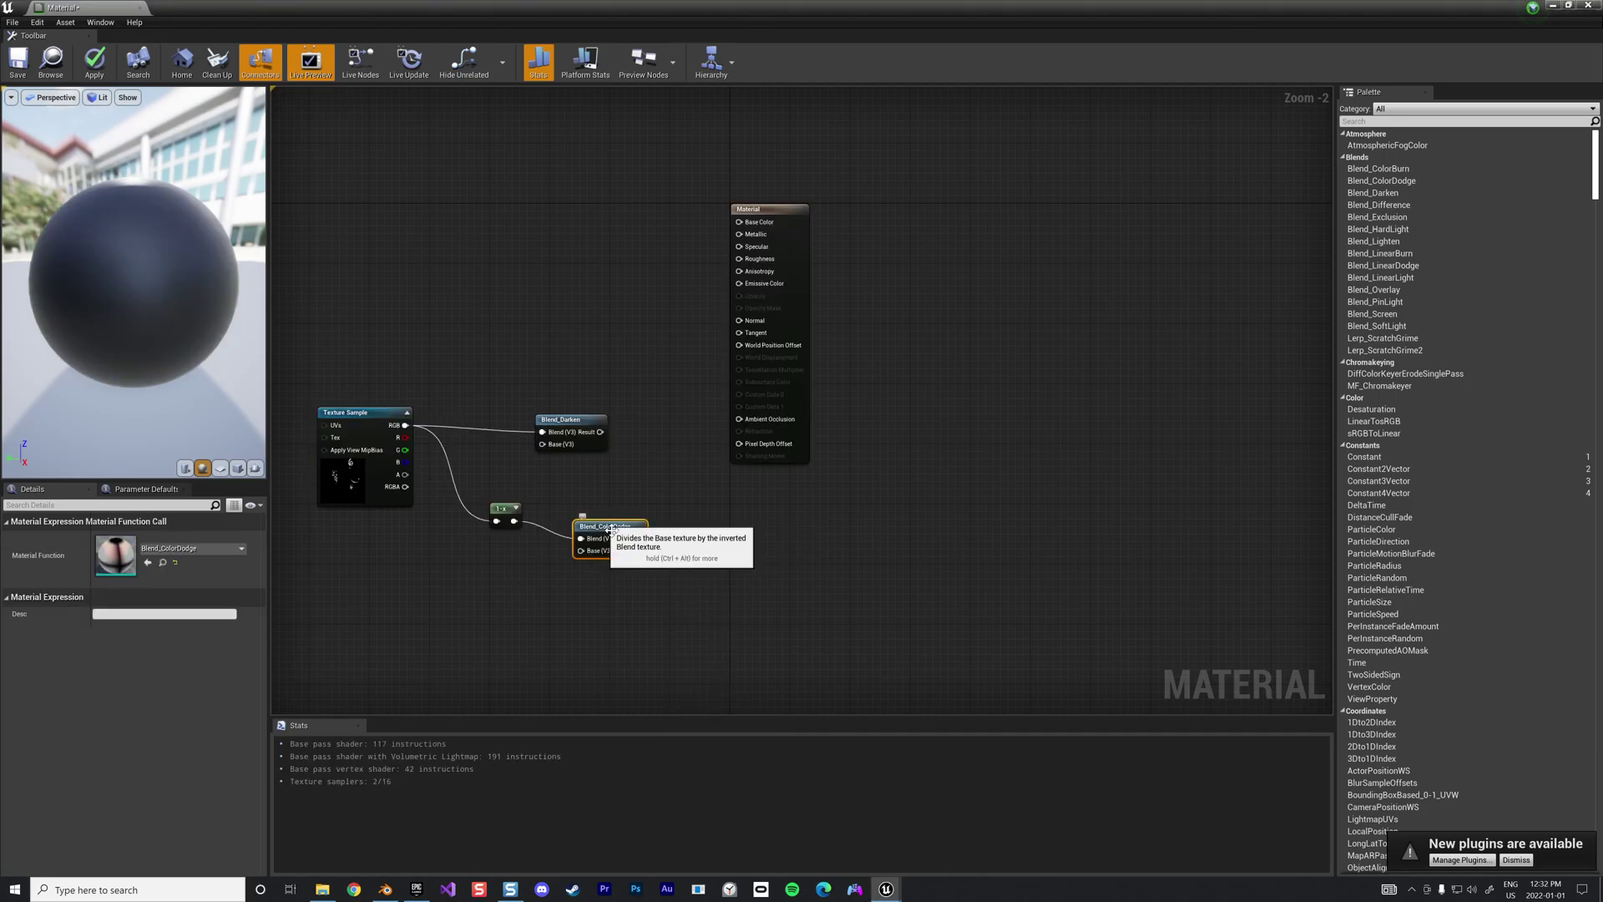
# Promote Blend_ColorDodge's Base pin to an 'Emissive Color' parameter defaulting to dark blue (hue 240, value 0.328)
pyautogui.rightClick(592, 553)
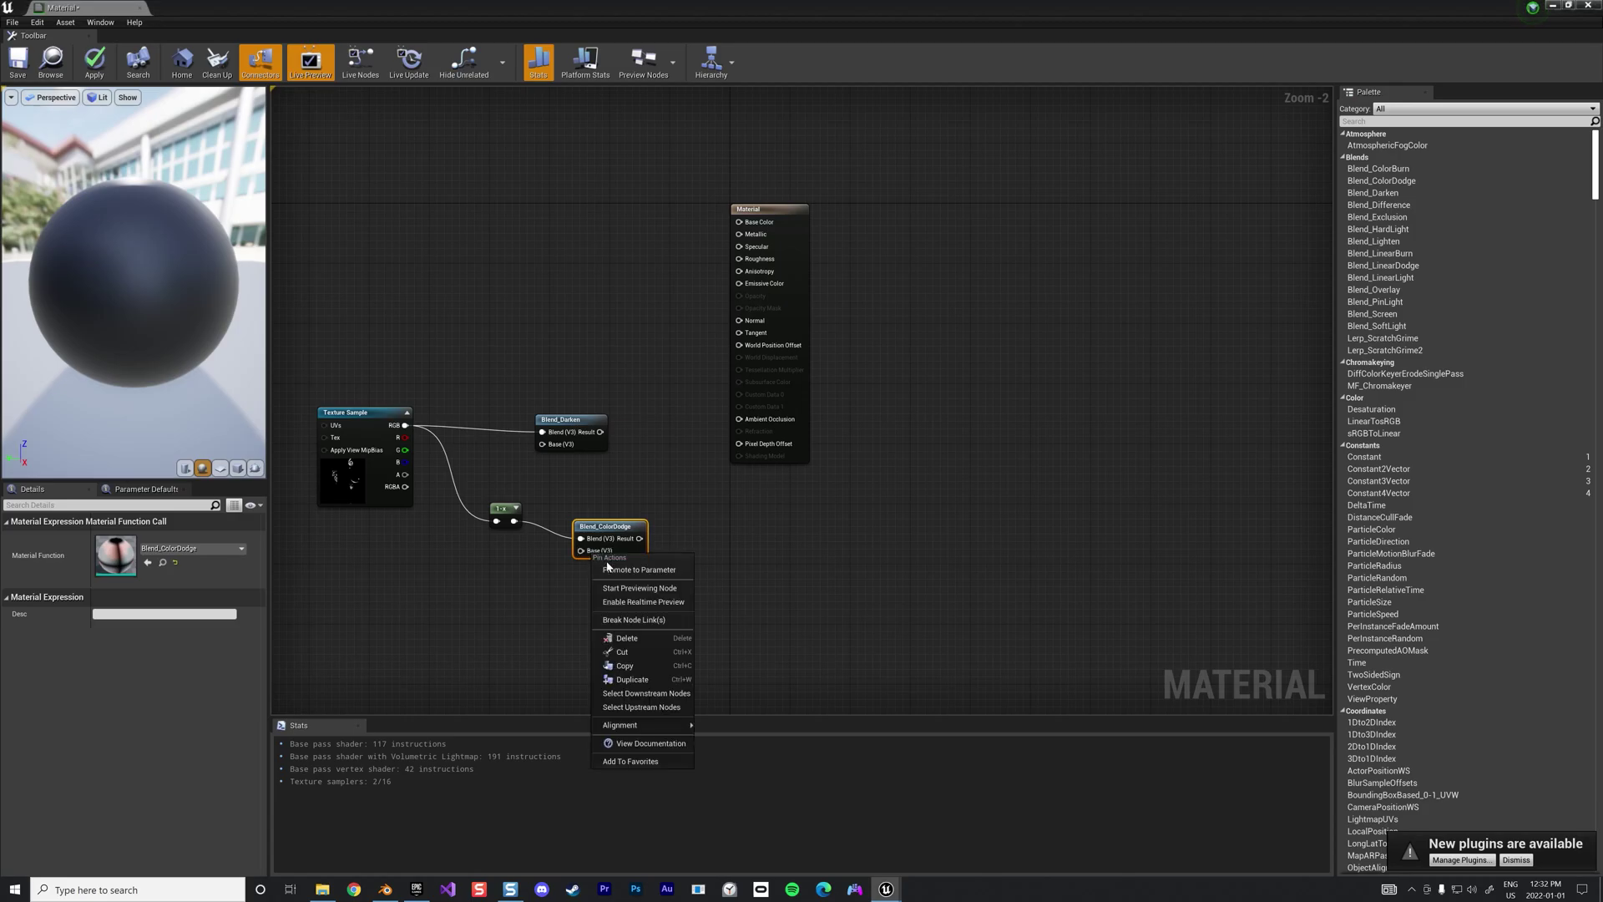
pyautogui.click(640, 570)
pyautogui.moveTo(534, 528); pyautogui.dragTo(501, 572)
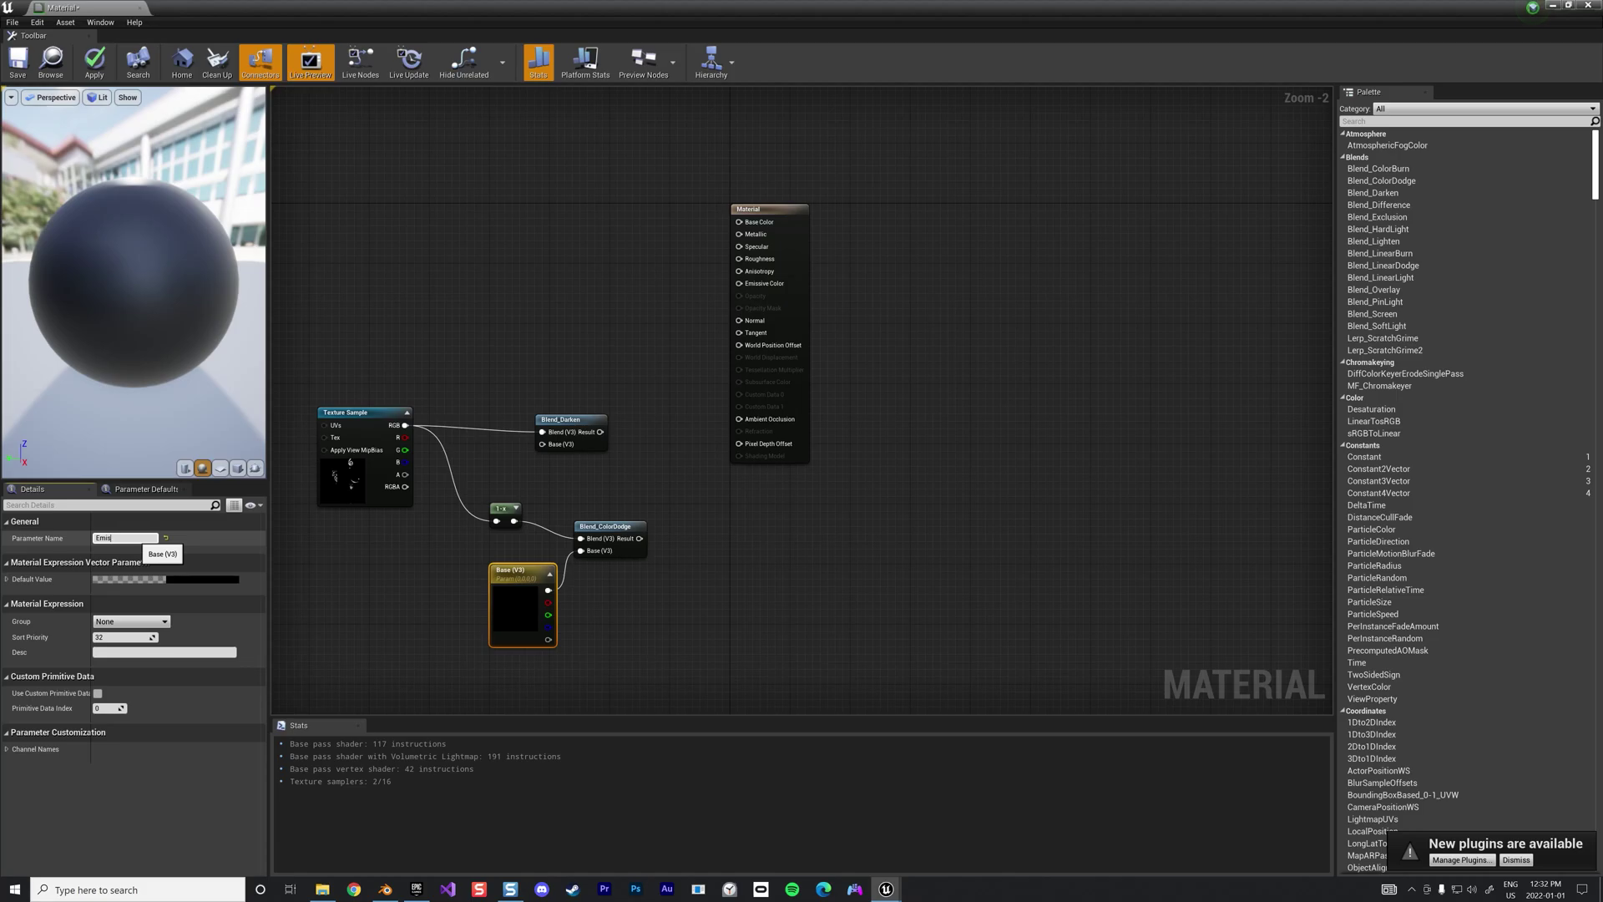
pyautogui.write('Emissive Color')
pyautogui.press('Return')
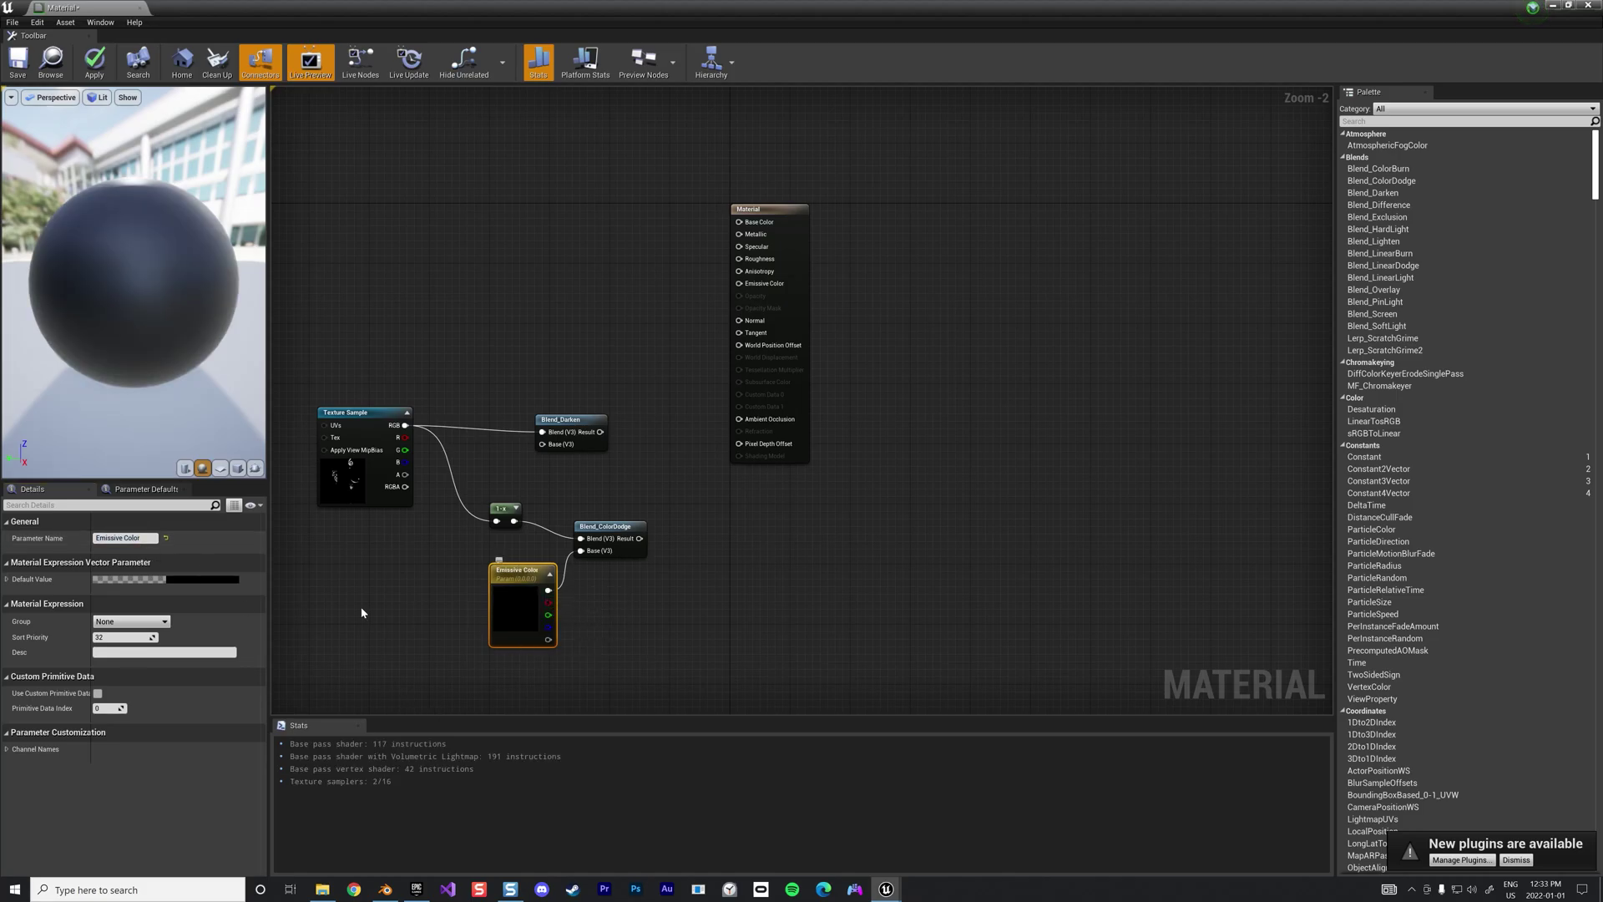
pyautogui.click(214, 581)
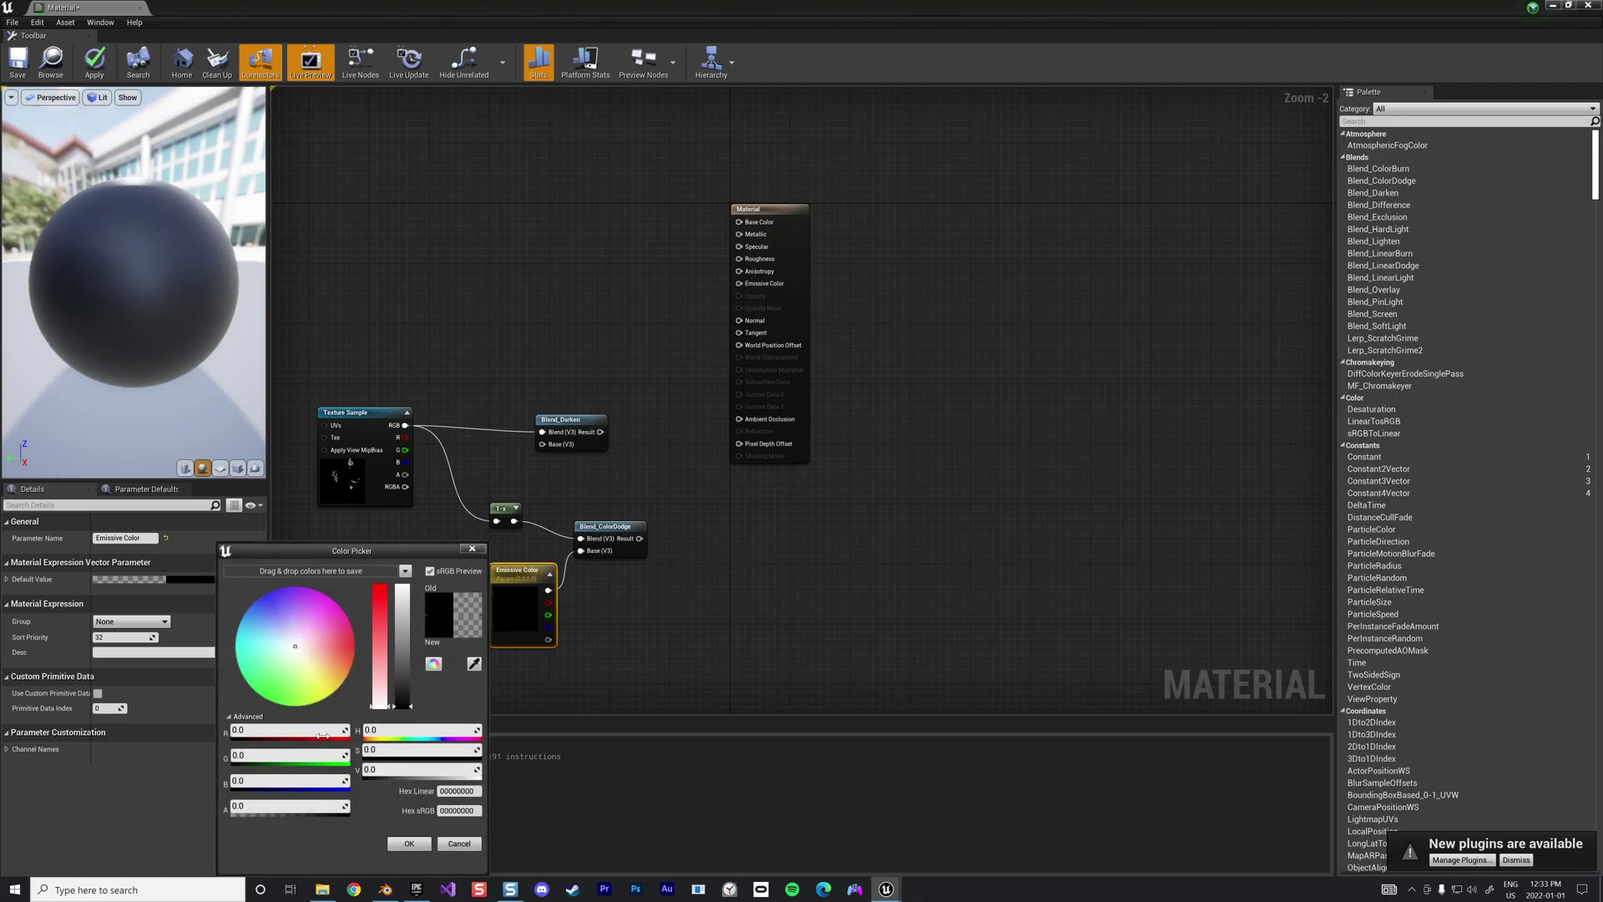
pyautogui.moveTo(263, 786); pyautogui.dragTo(347, 785)
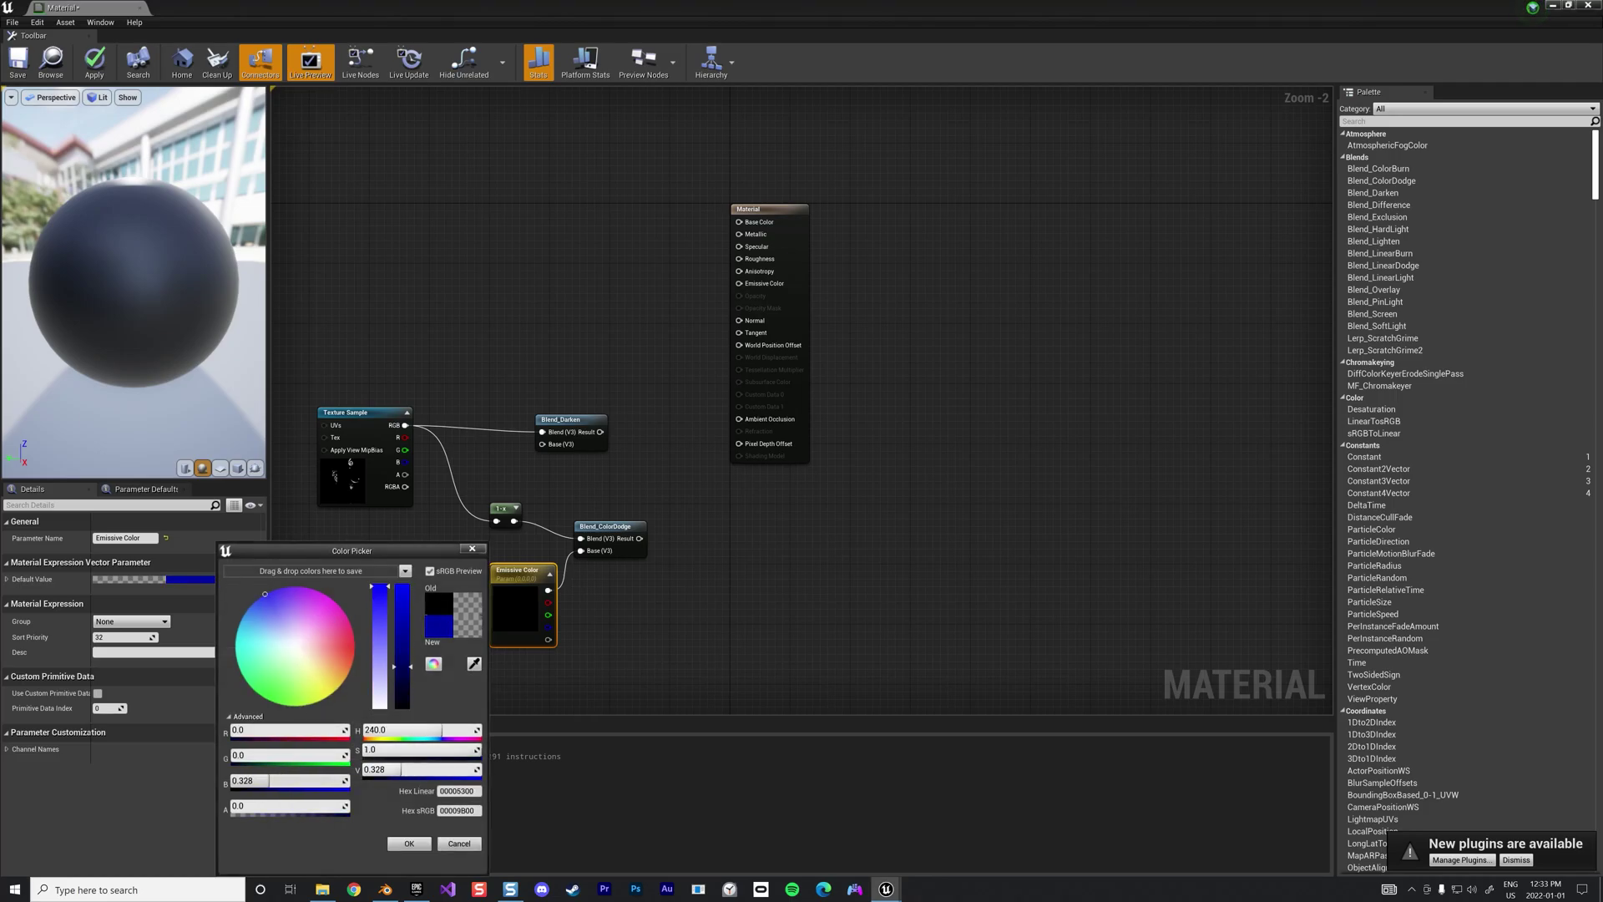
pyautogui.moveTo(390, 682); pyautogui.dragTo(376, 589)
pyautogui.click(409, 844)
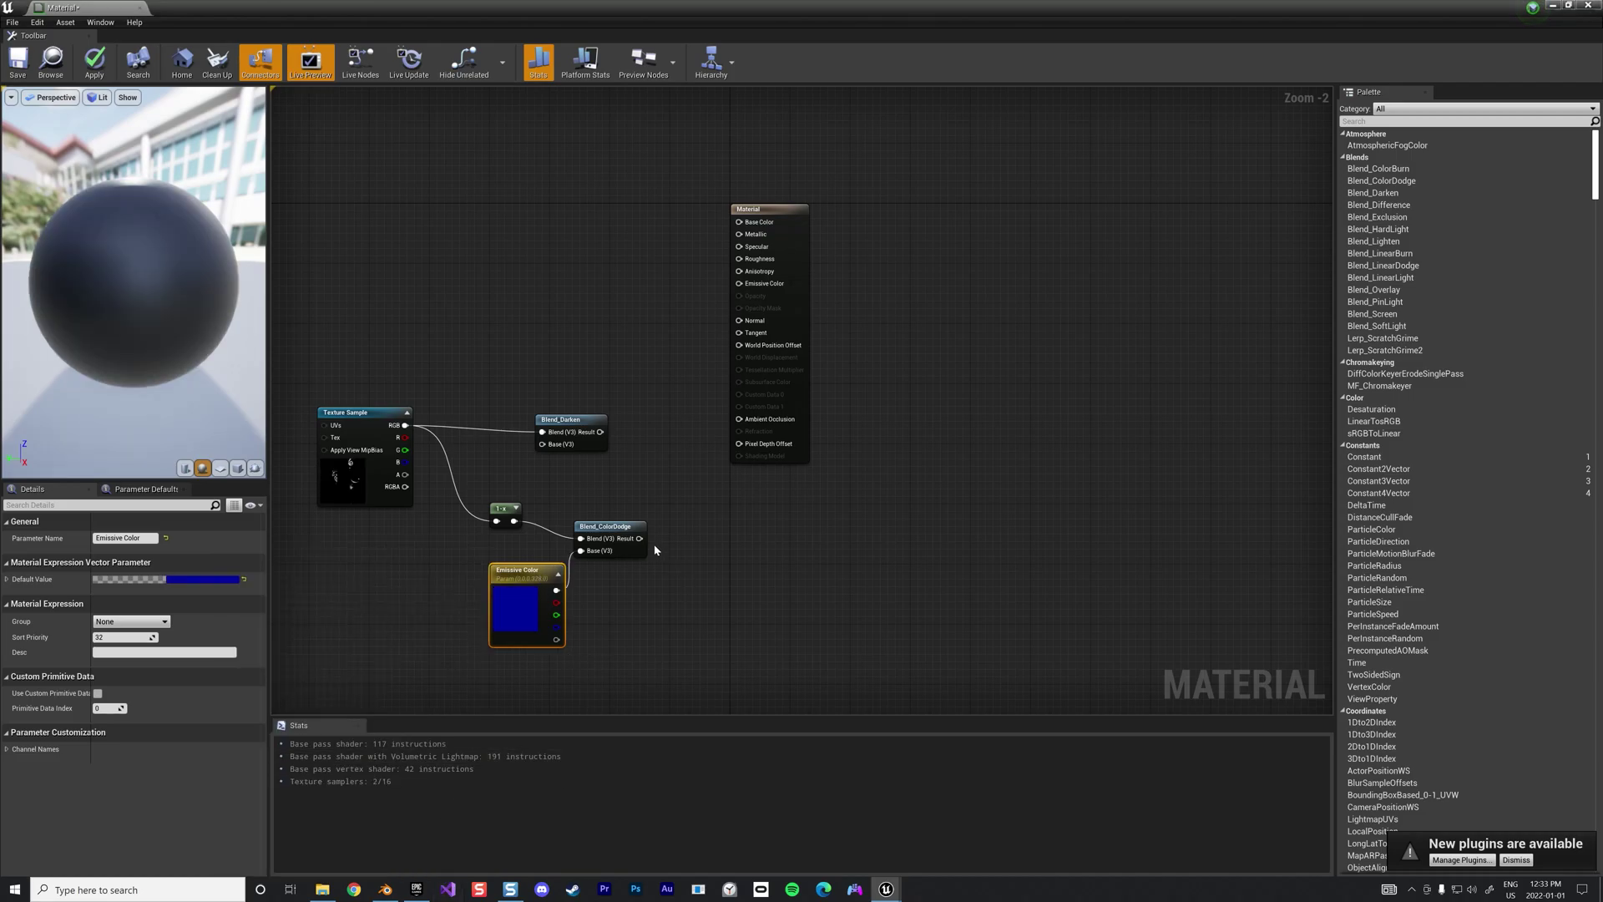
# Feed ColorDodge into Blend_Darken's Base and multiply it by an Emissive Power scalar parameter
pyautogui.moveTo(639, 538); pyautogui.dragTo(610, 426)
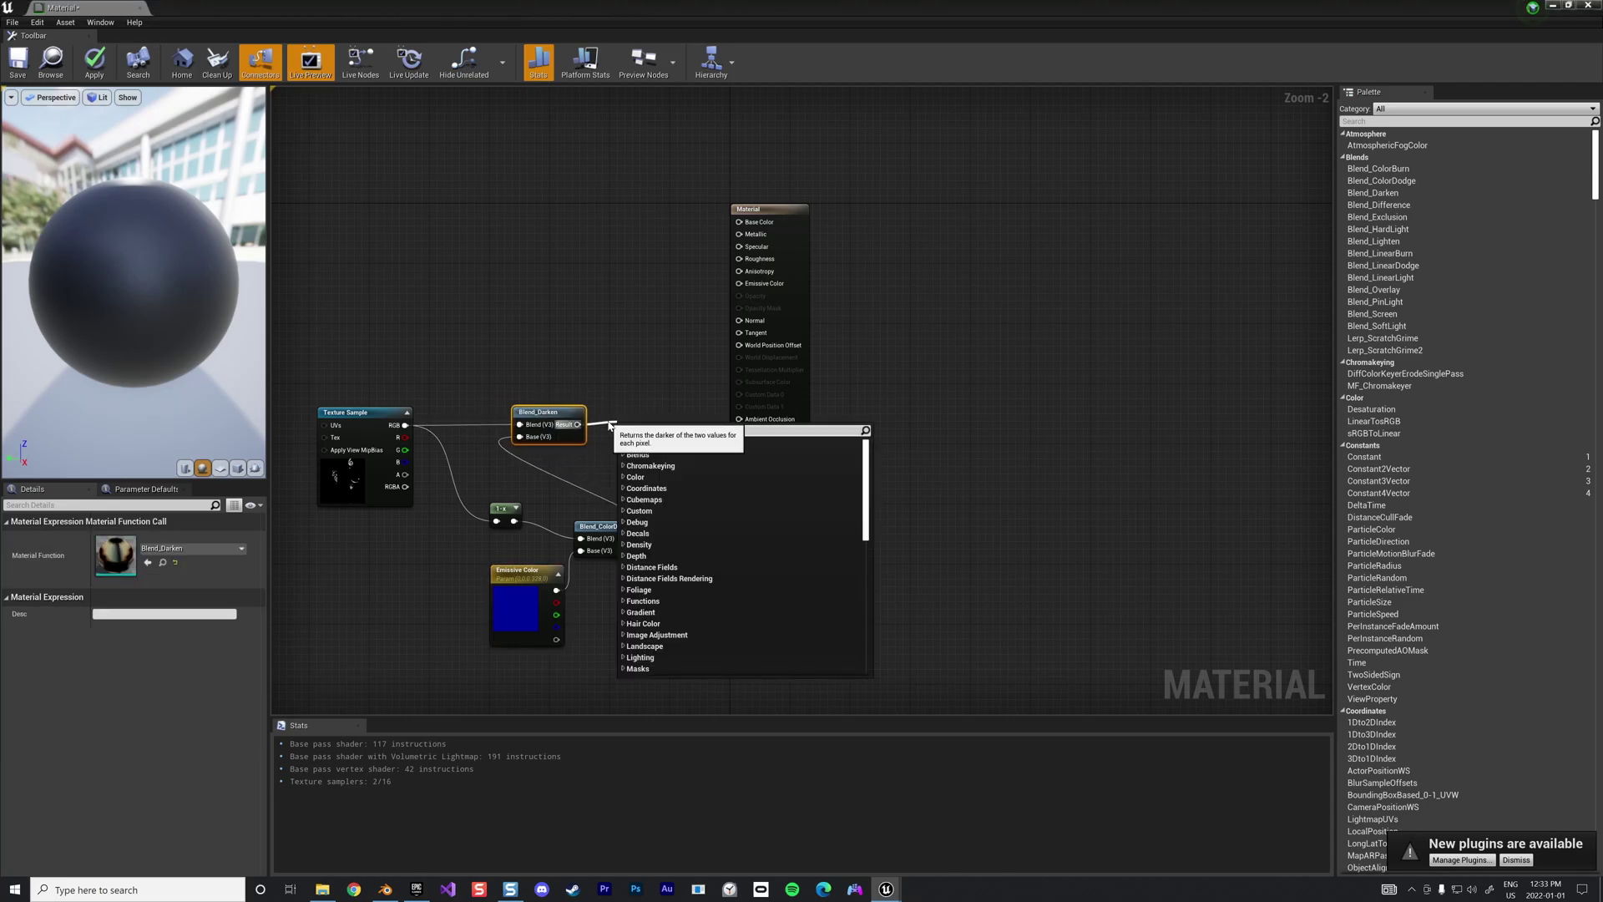
pyautogui.write('multi')
pyautogui.click(639, 521)
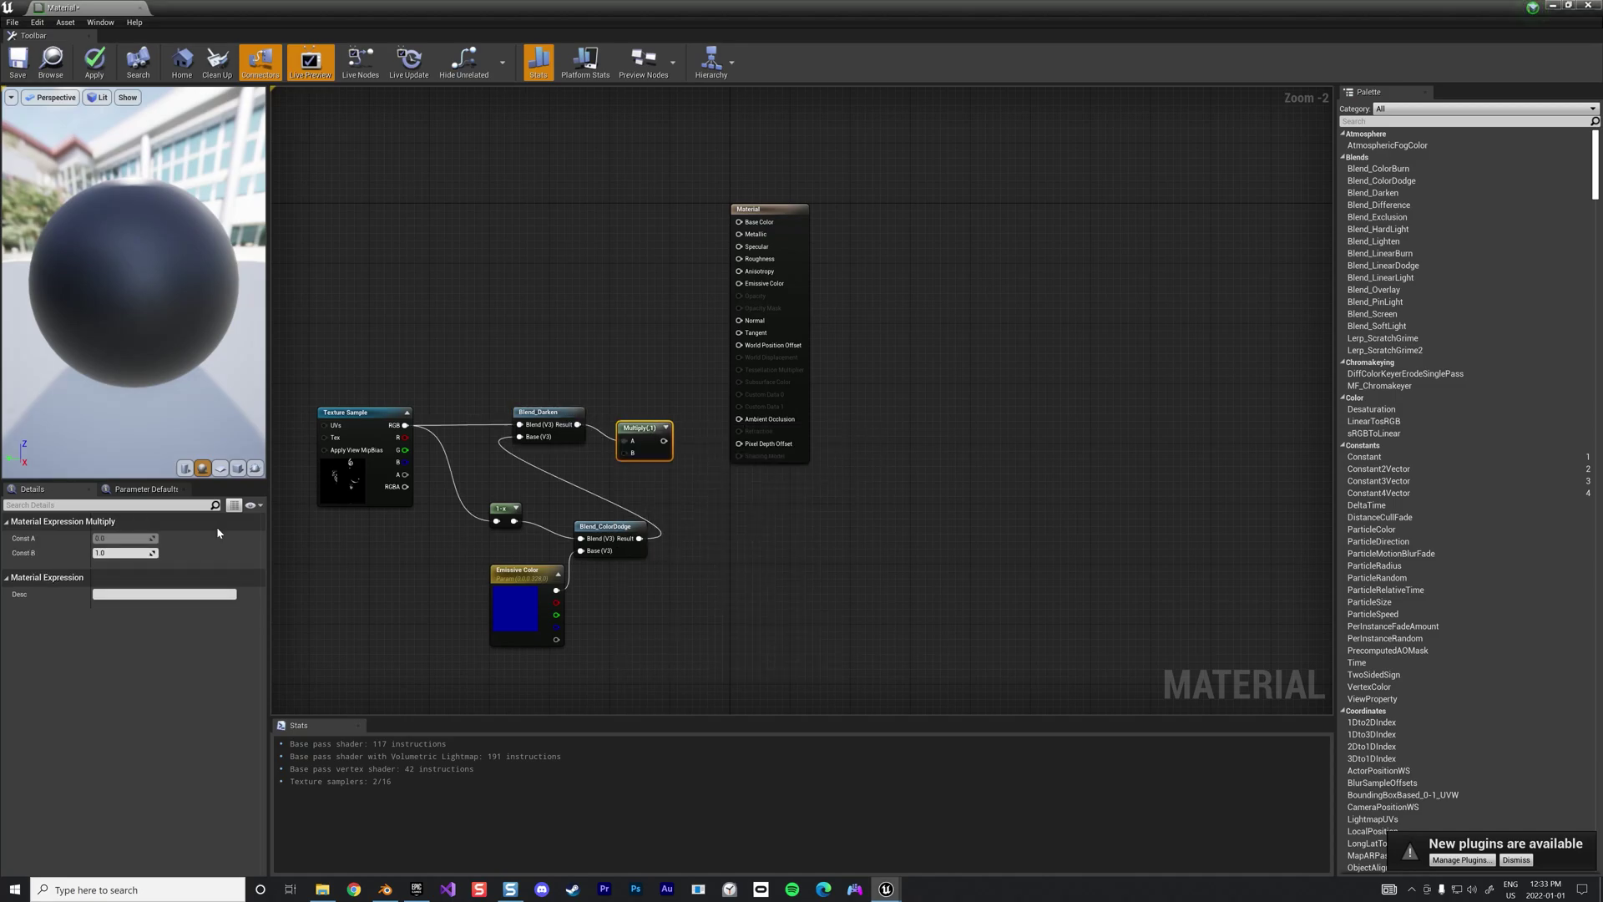
pyautogui.rightClick(630, 458)
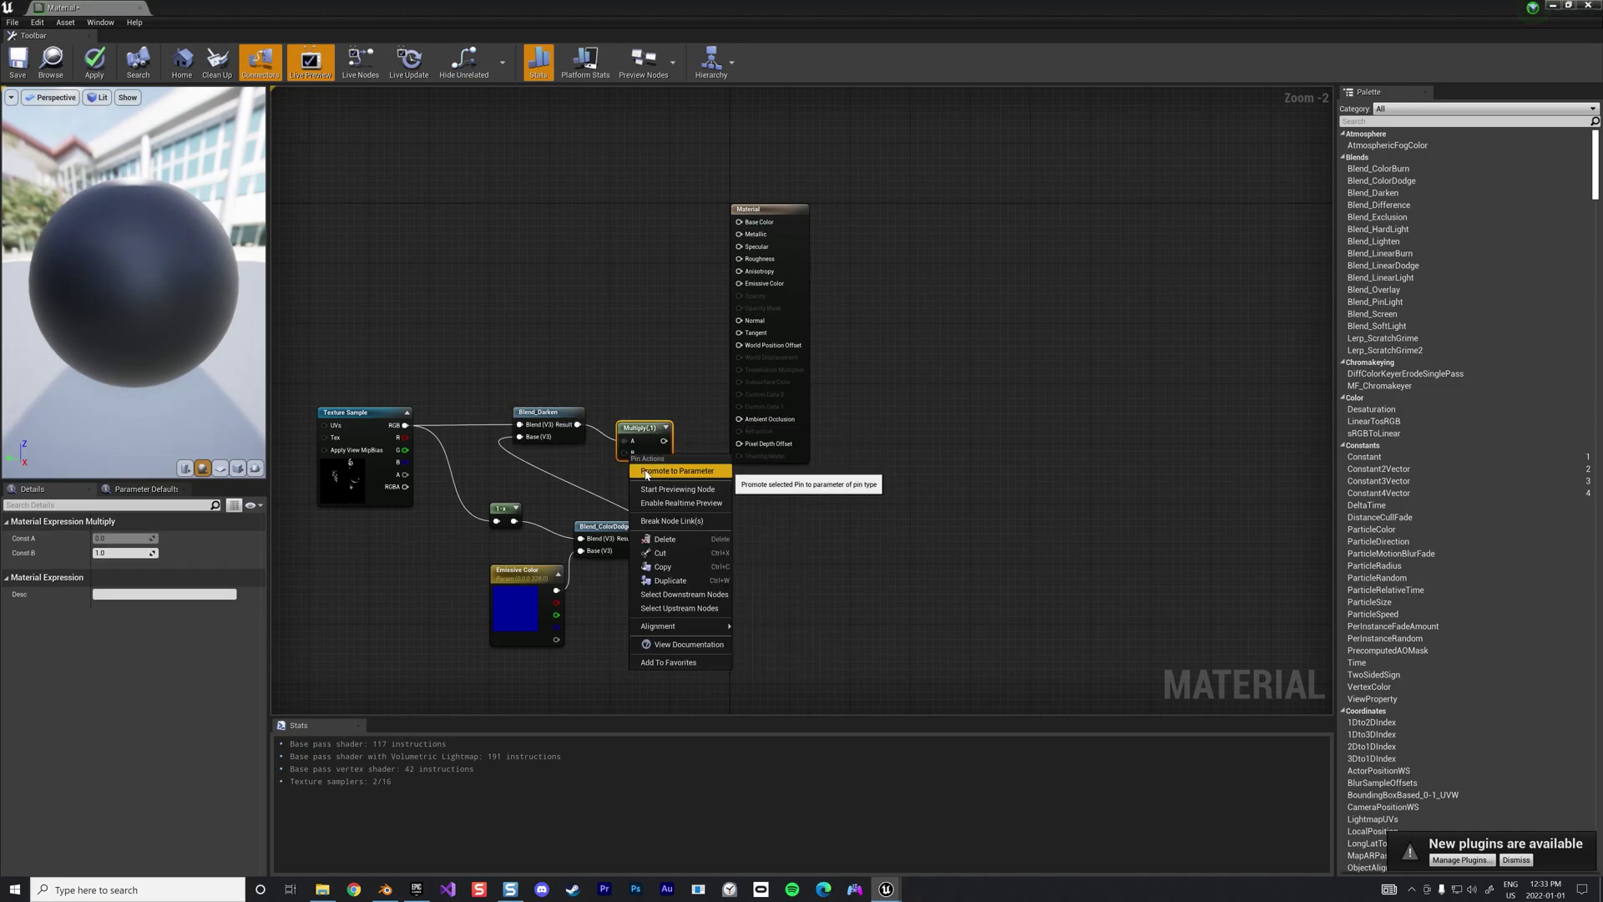
pyautogui.click(659, 470)
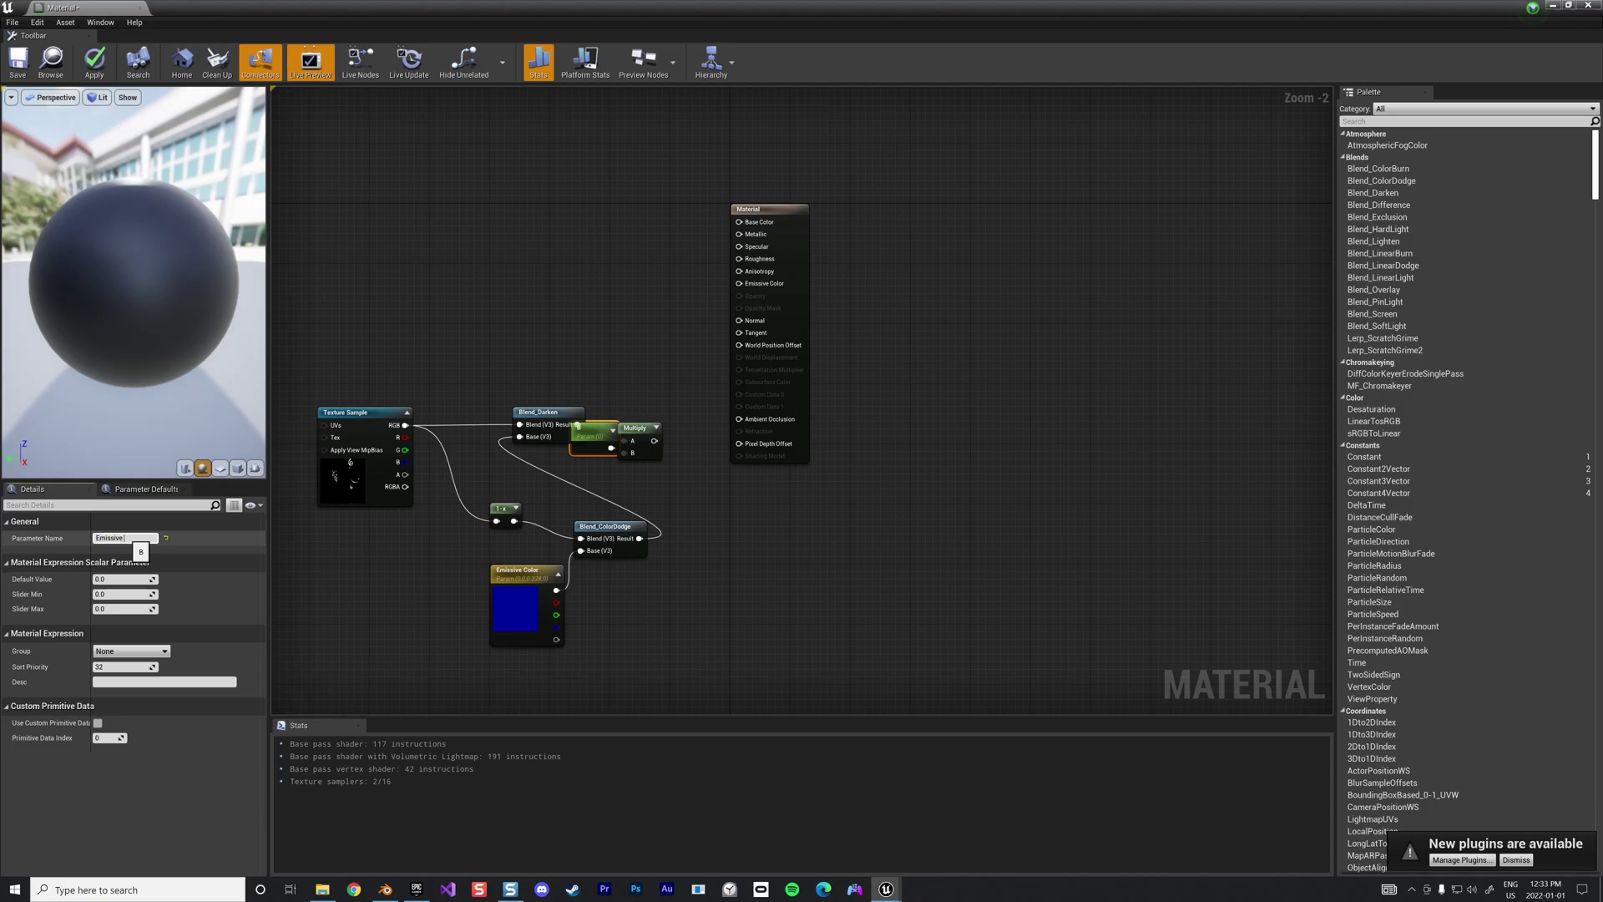
pyautogui.press('Return')
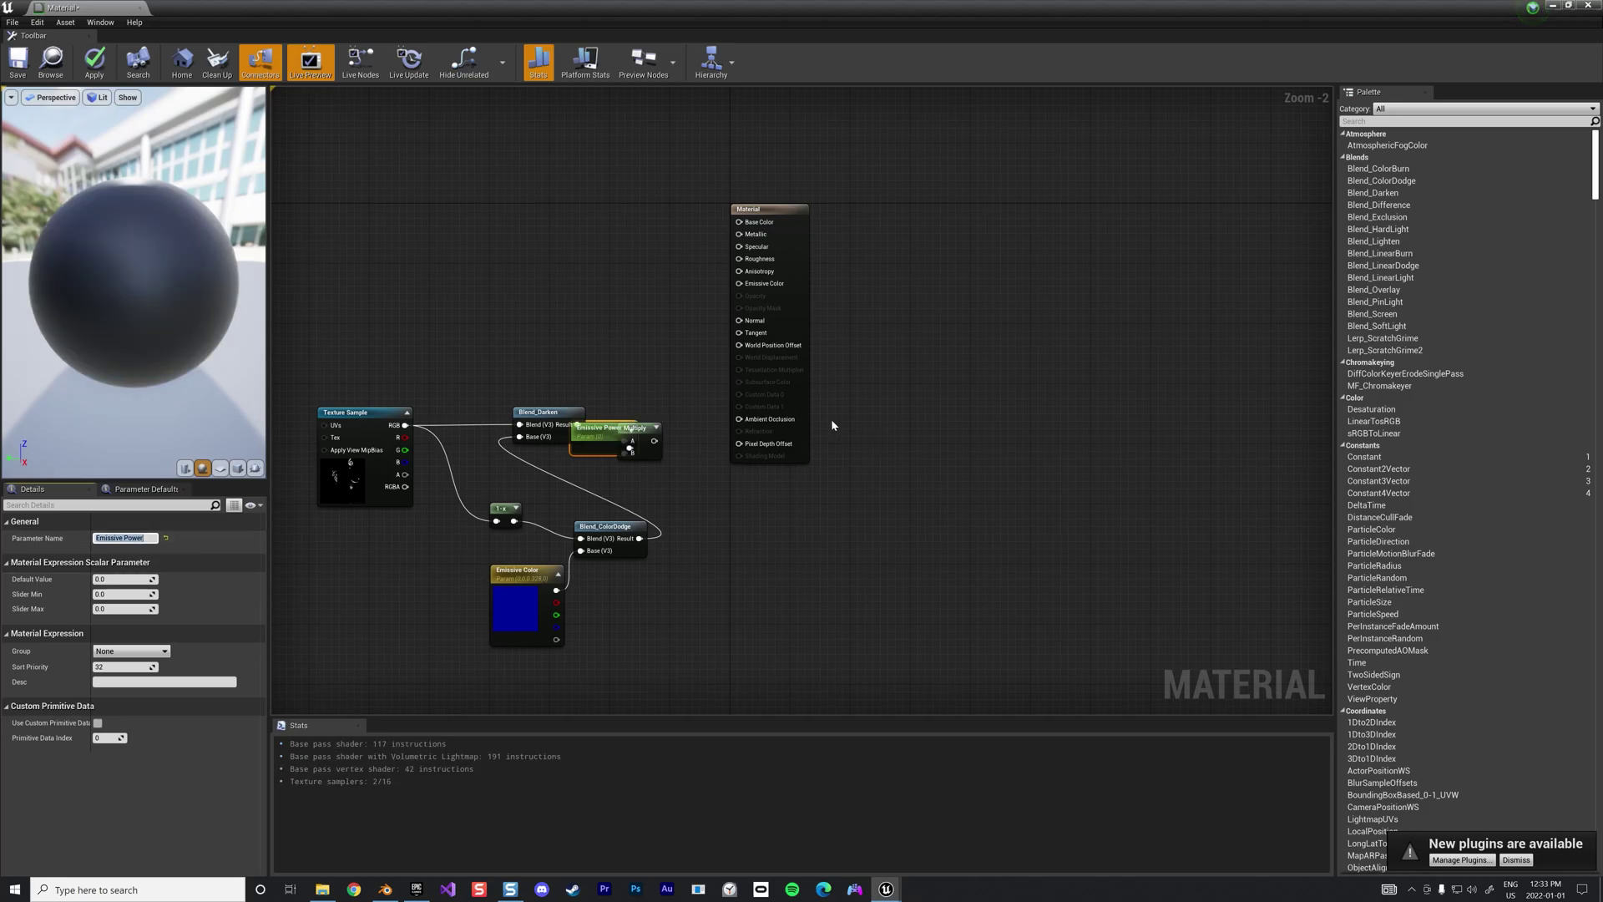
# Wire the Multiply output into the material's Emissive Color
pyautogui.moveTo(654, 441); pyautogui.dragTo(740, 284)
pyautogui.moveTo(643, 429); pyautogui.dragTo(658, 437)
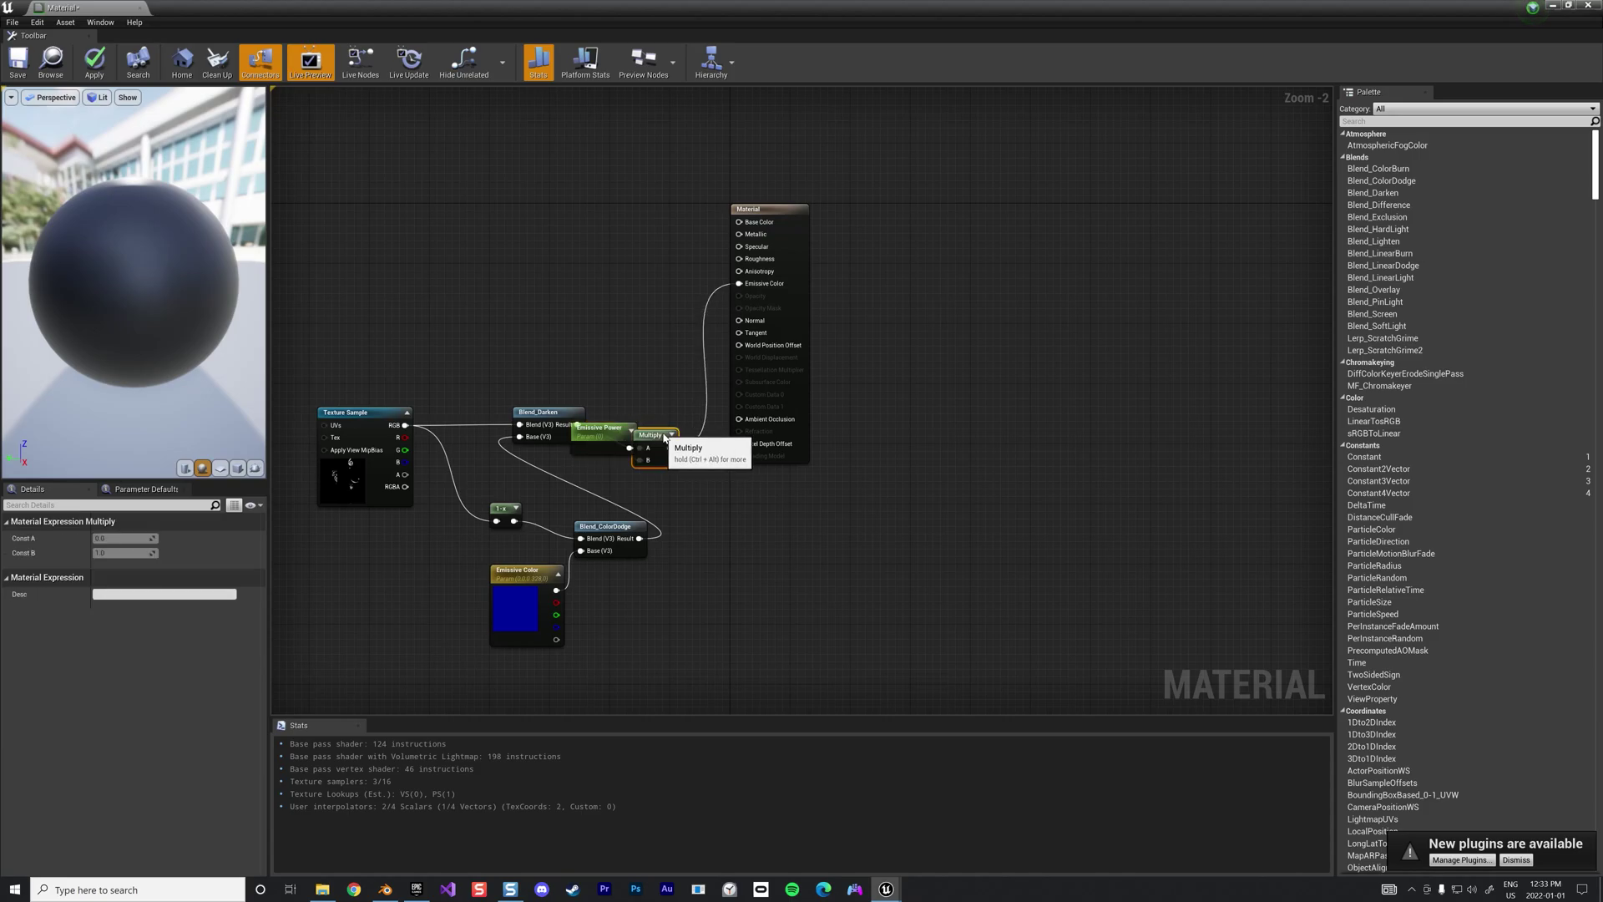
pyautogui.moveTo(631, 253); pyautogui.dragTo(607, 324, button='right')
# Promote the material's Base Color pin to a parameter defaulting to beige (R 0.20, G 0.14, B 0.10)
pyautogui.rightClick(717, 293)
pyautogui.click(751, 334)
pyautogui.moveTo(684, 300); pyautogui.dragTo(581, 301)
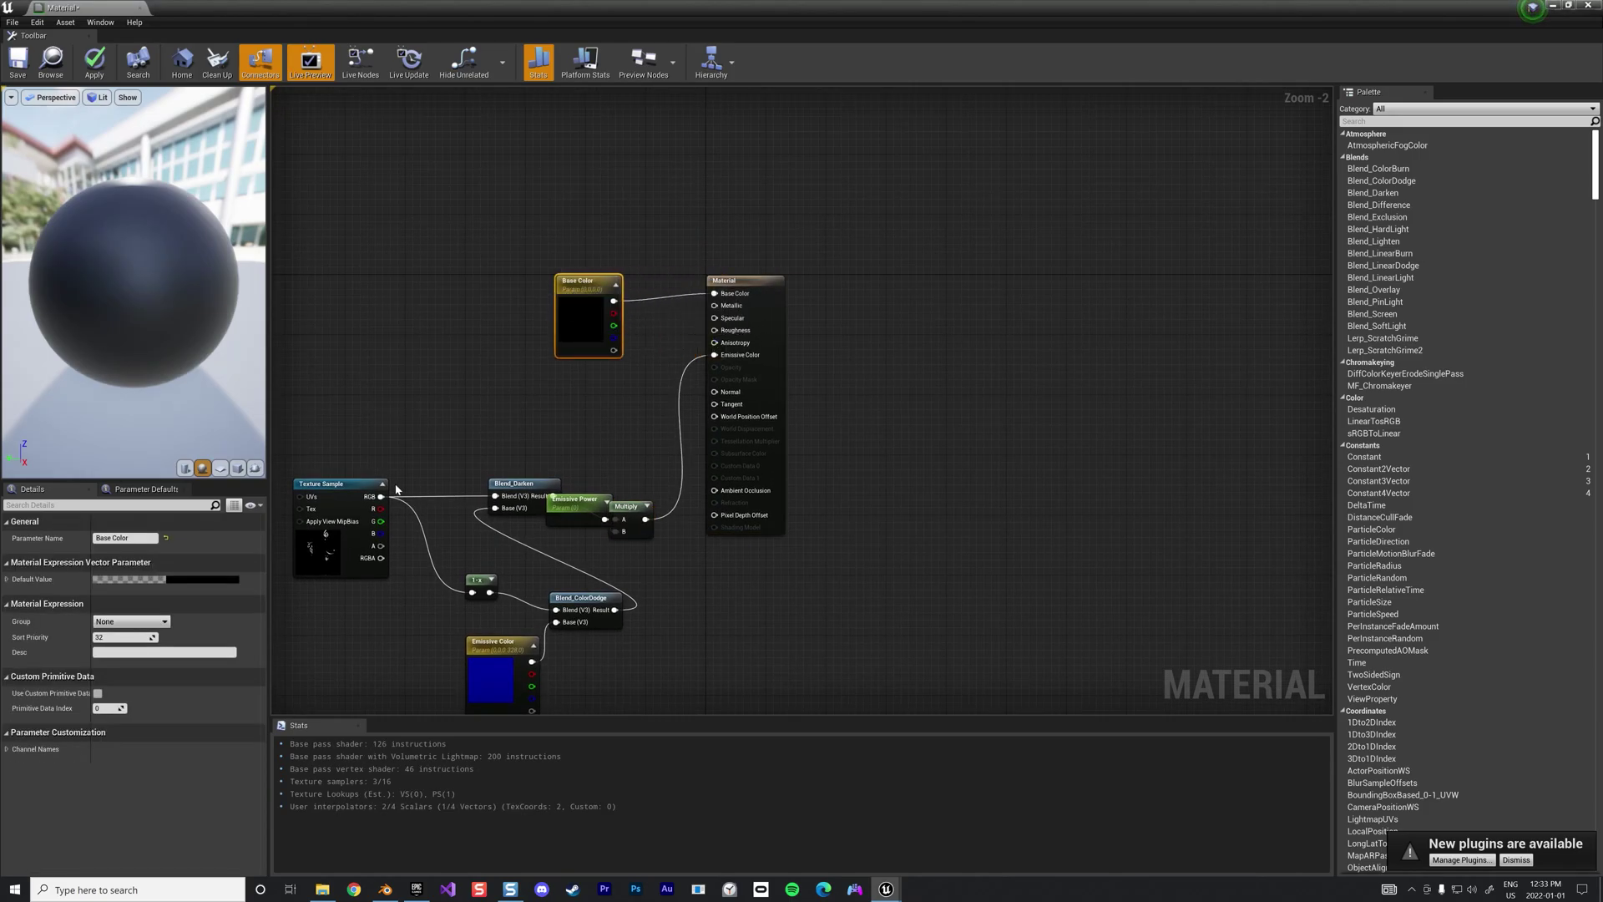
pyautogui.click(210, 581)
pyautogui.moveTo(318, 639)
pyautogui.mouseDown()
pyautogui.moveTo(291, 661)
pyautogui.moveTo(321, 654)
pyautogui.moveTo(308, 639)
pyautogui.moveTo(319, 663)
pyautogui.moveTo(401, 651)
pyautogui.moveTo(400, 690)
pyautogui.mouseUp()
pyautogui.click(397, 628)
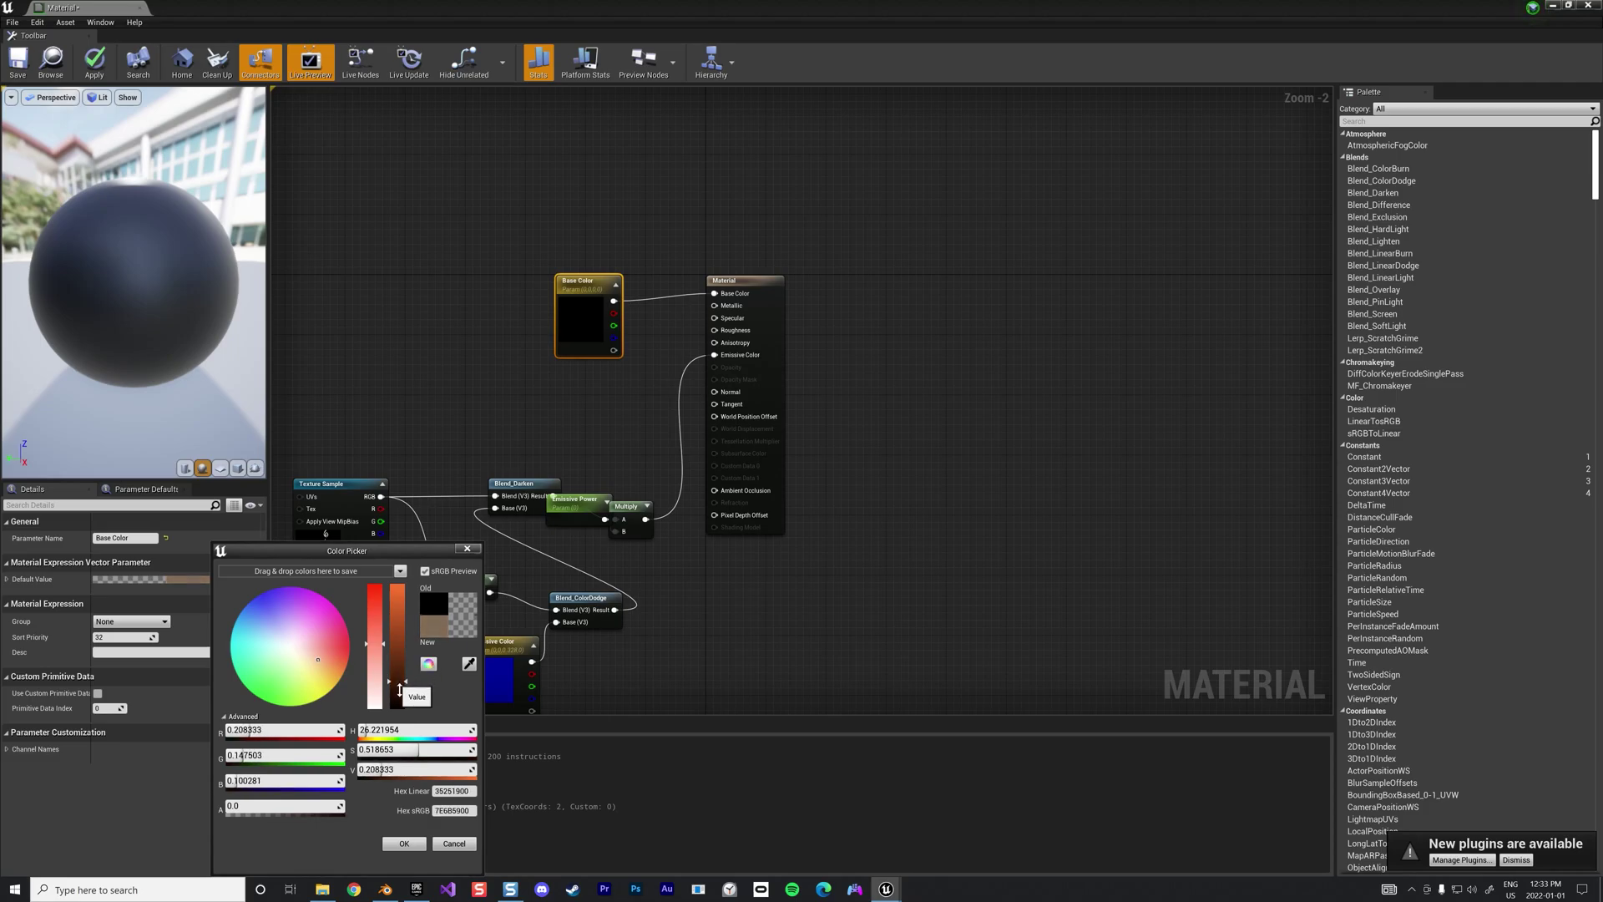
pyautogui.click(403, 843)
pyautogui.moveTo(619, 298); pyautogui.dragTo(567, 276)
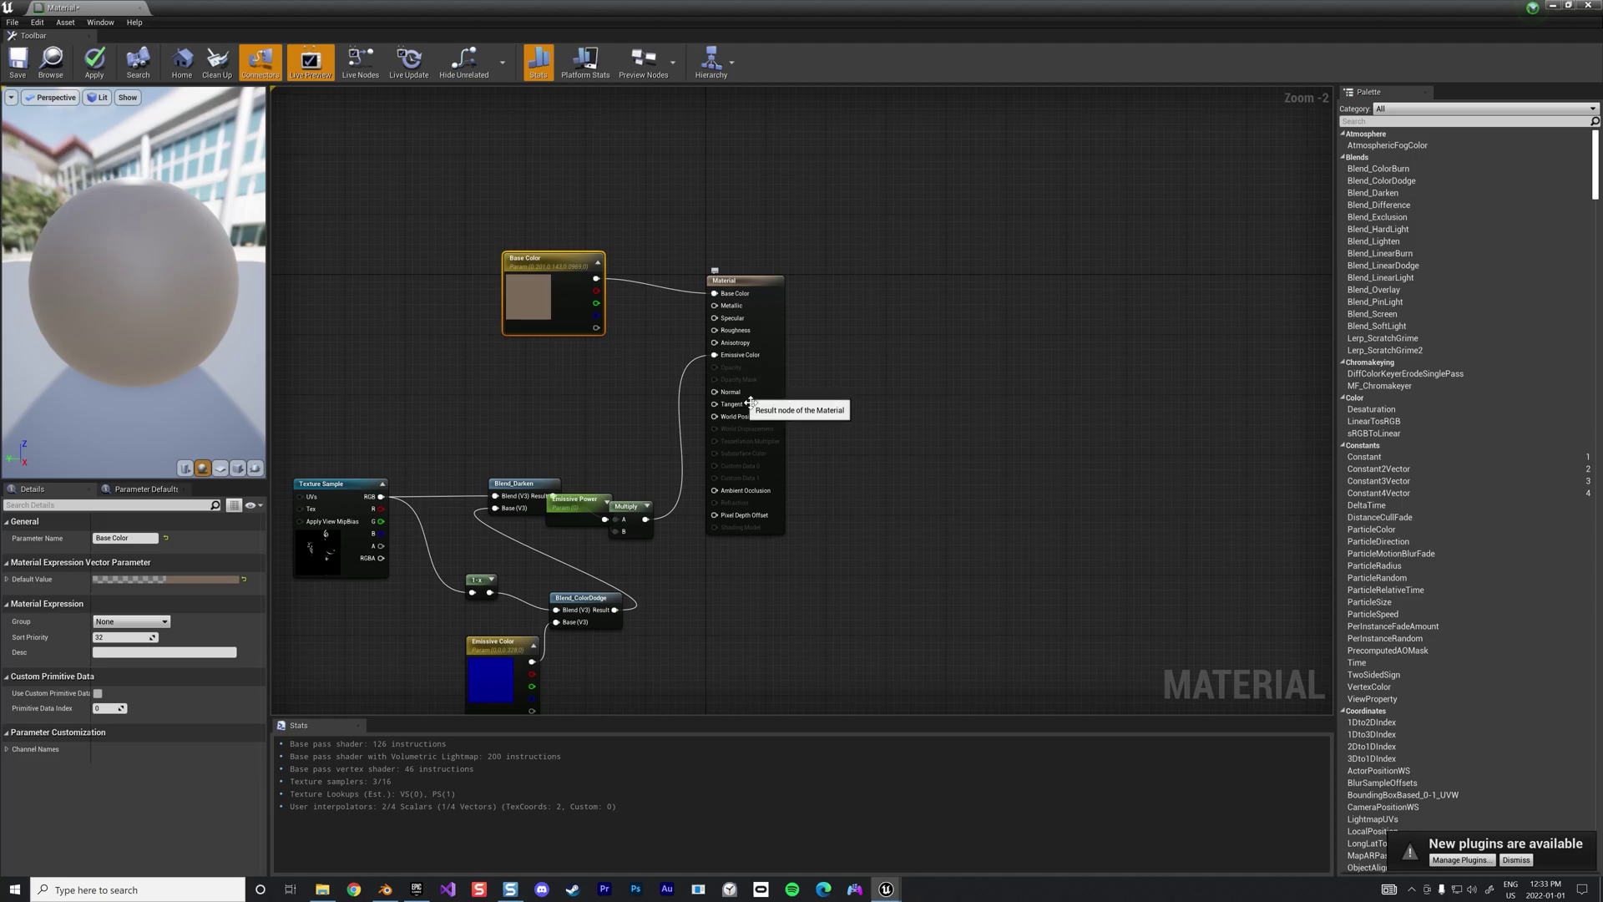
# Add a TextureSample node with t_rock_01_n and wire its RGB into the material's Normal
pyautogui.rightClick(563, 391)
pyautogui.write('text')
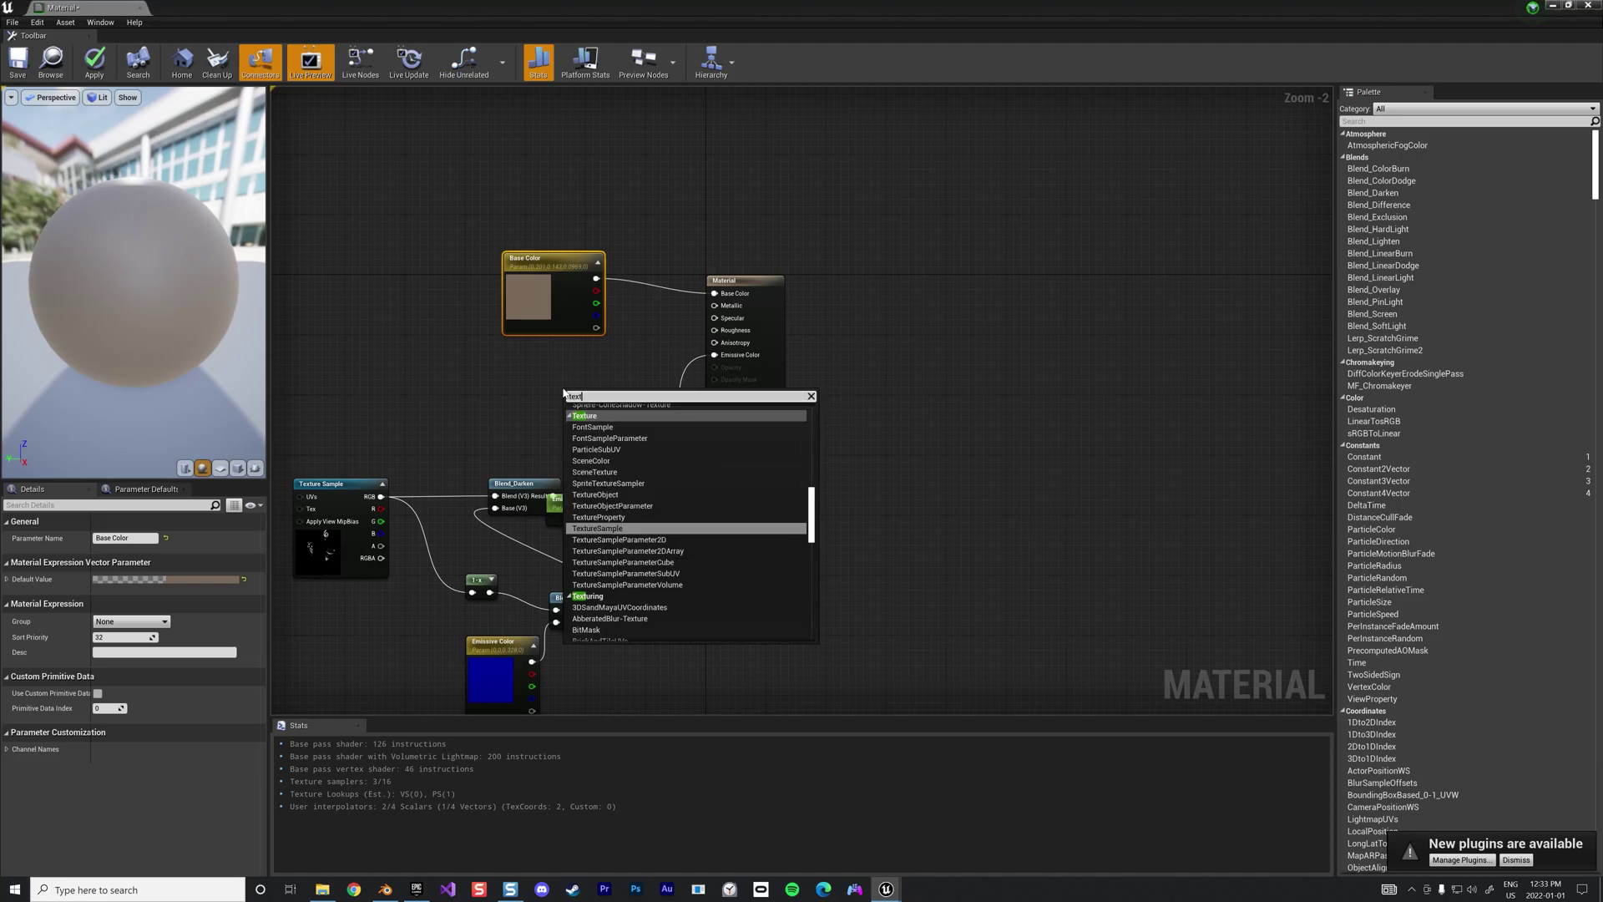
pyautogui.click(597, 528)
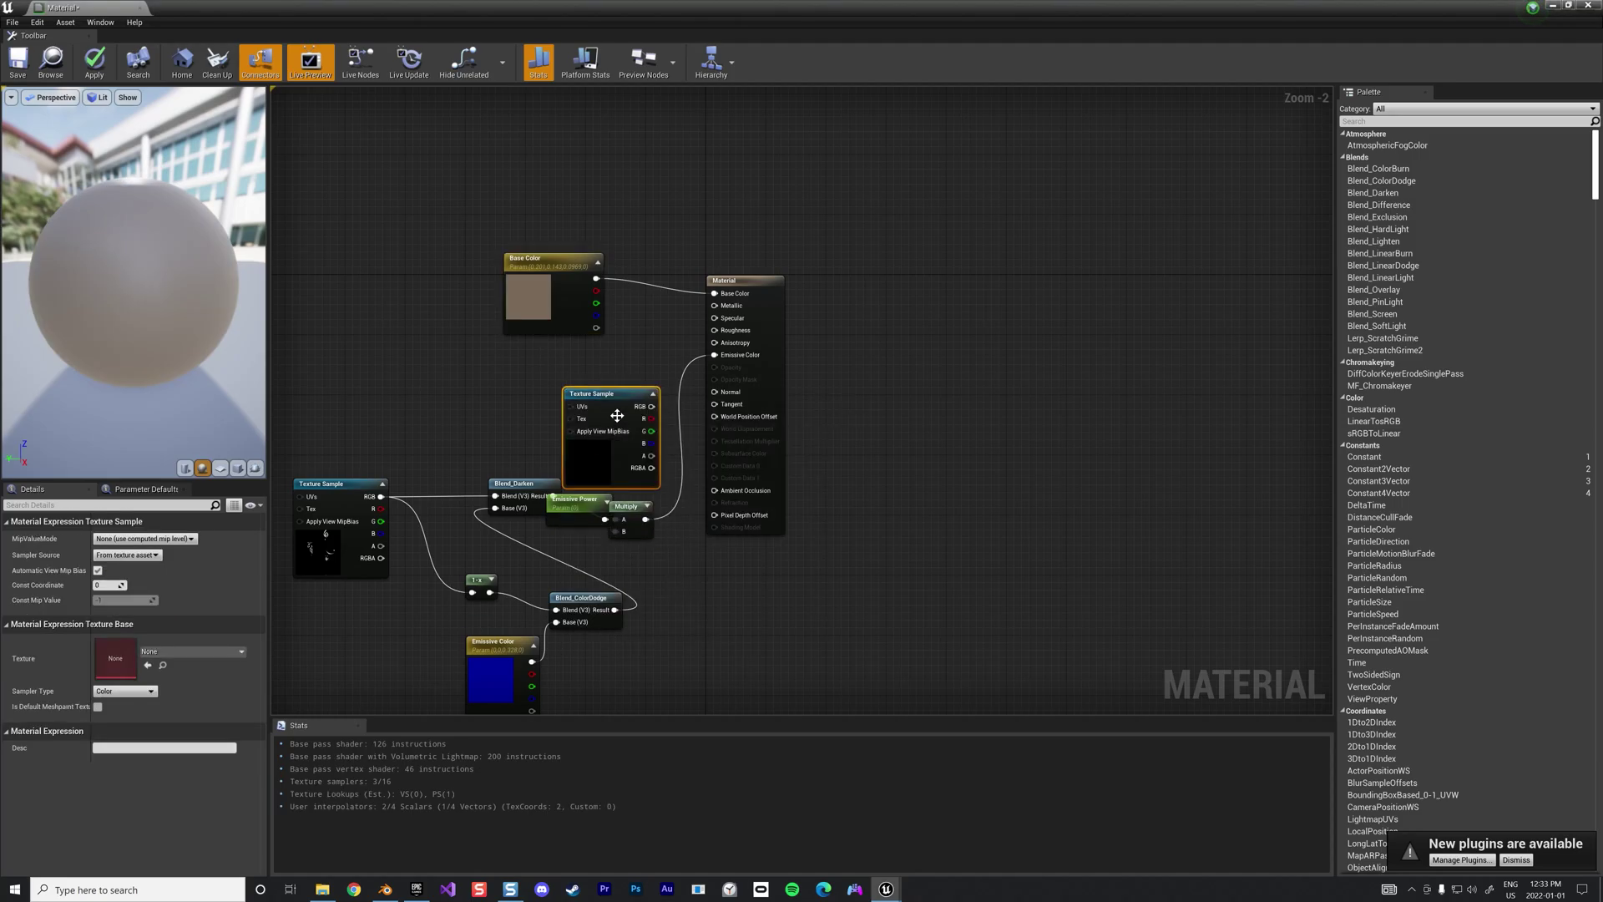
pyautogui.moveTo(604, 395); pyautogui.dragTo(494, 361)
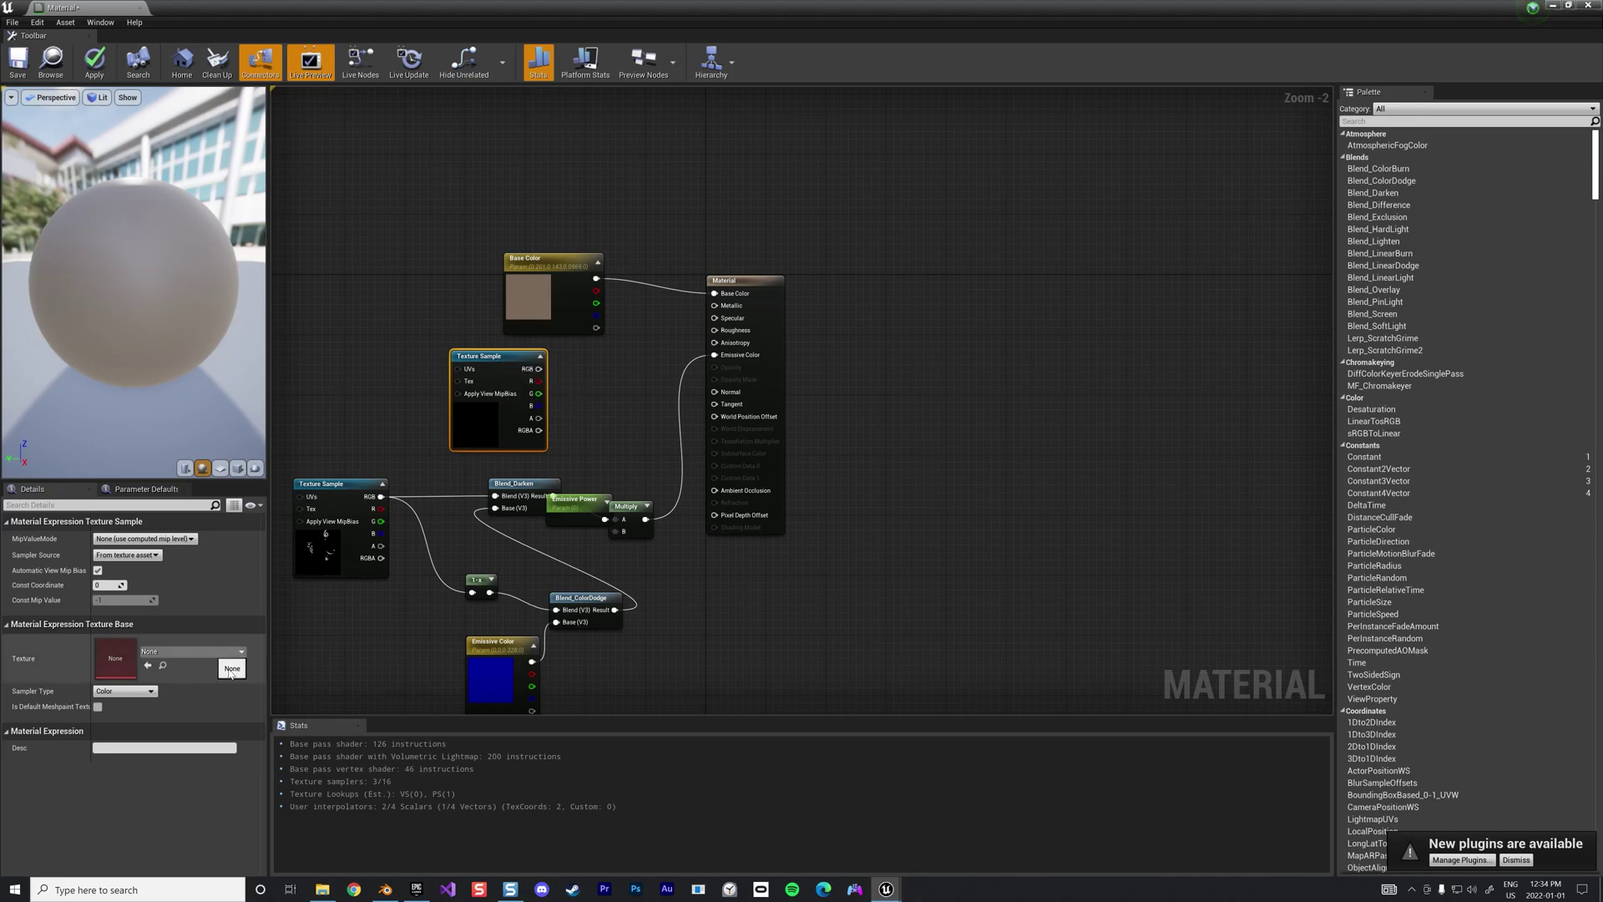
pyautogui.hotkey('alt', 'Tab')
pyautogui.hotkey('alt', 'Tab')
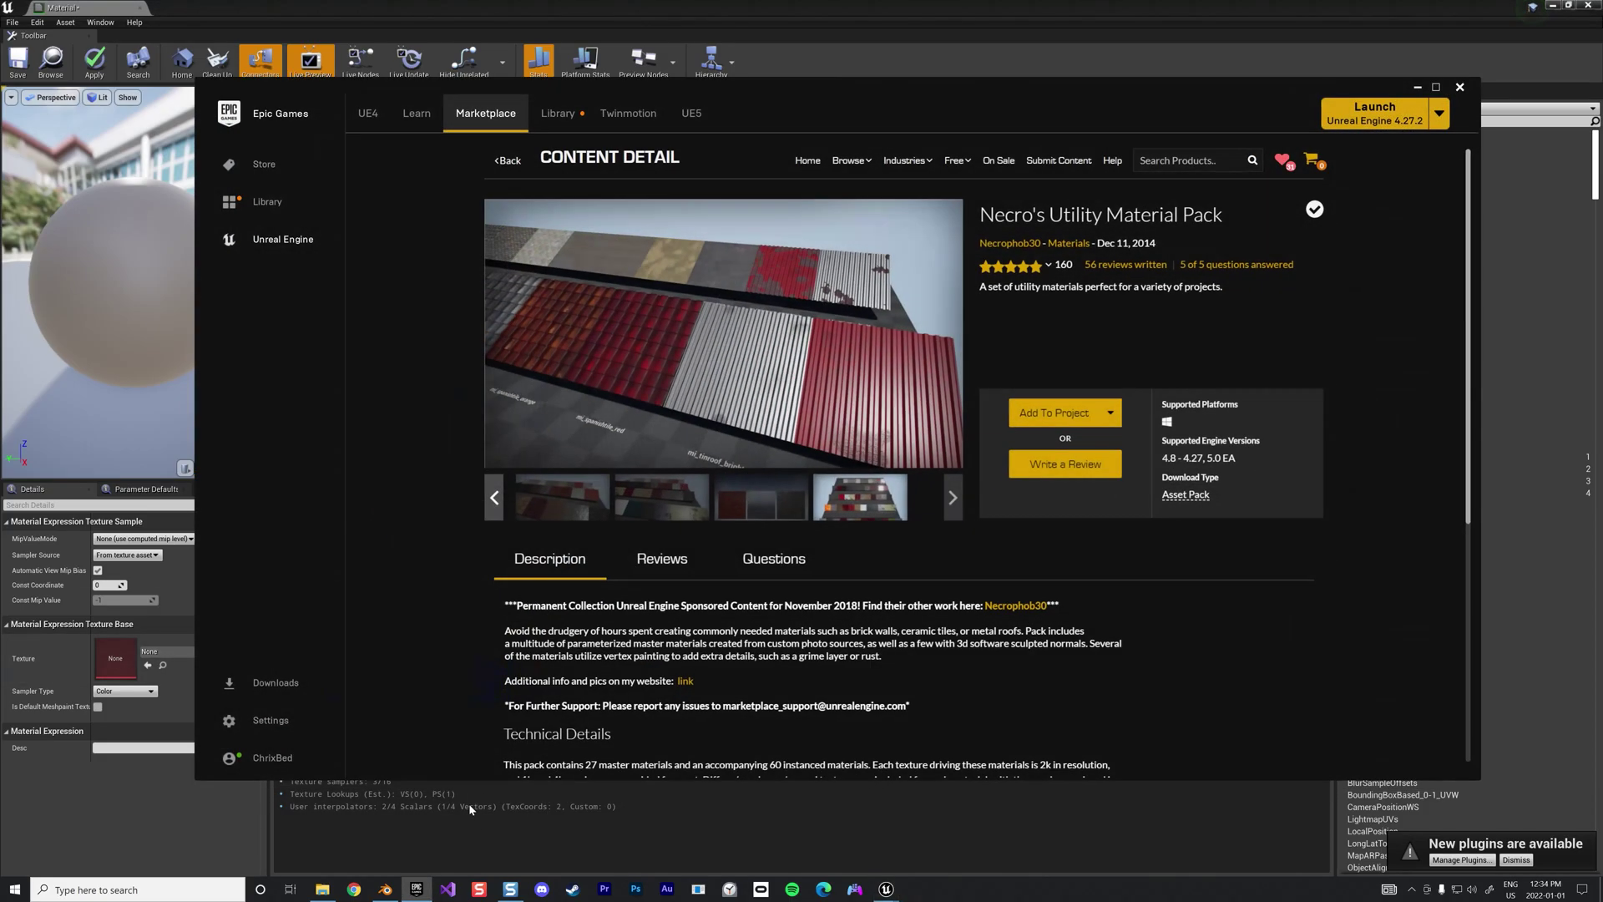
pyautogui.hotkey('alt', 'Tab')
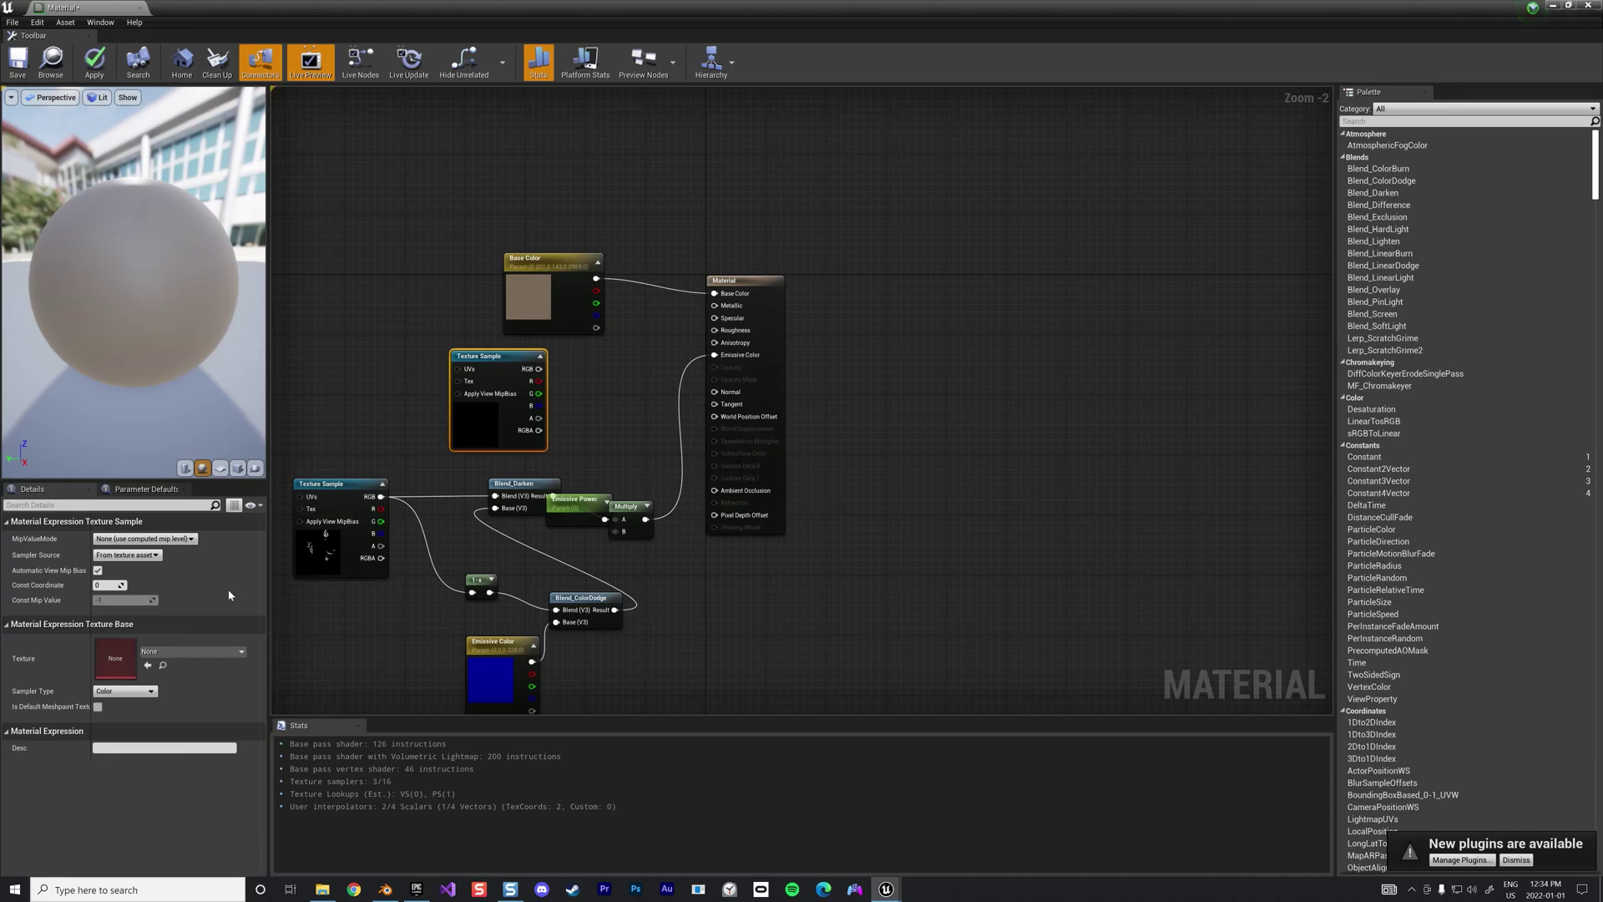
pyautogui.click(214, 654)
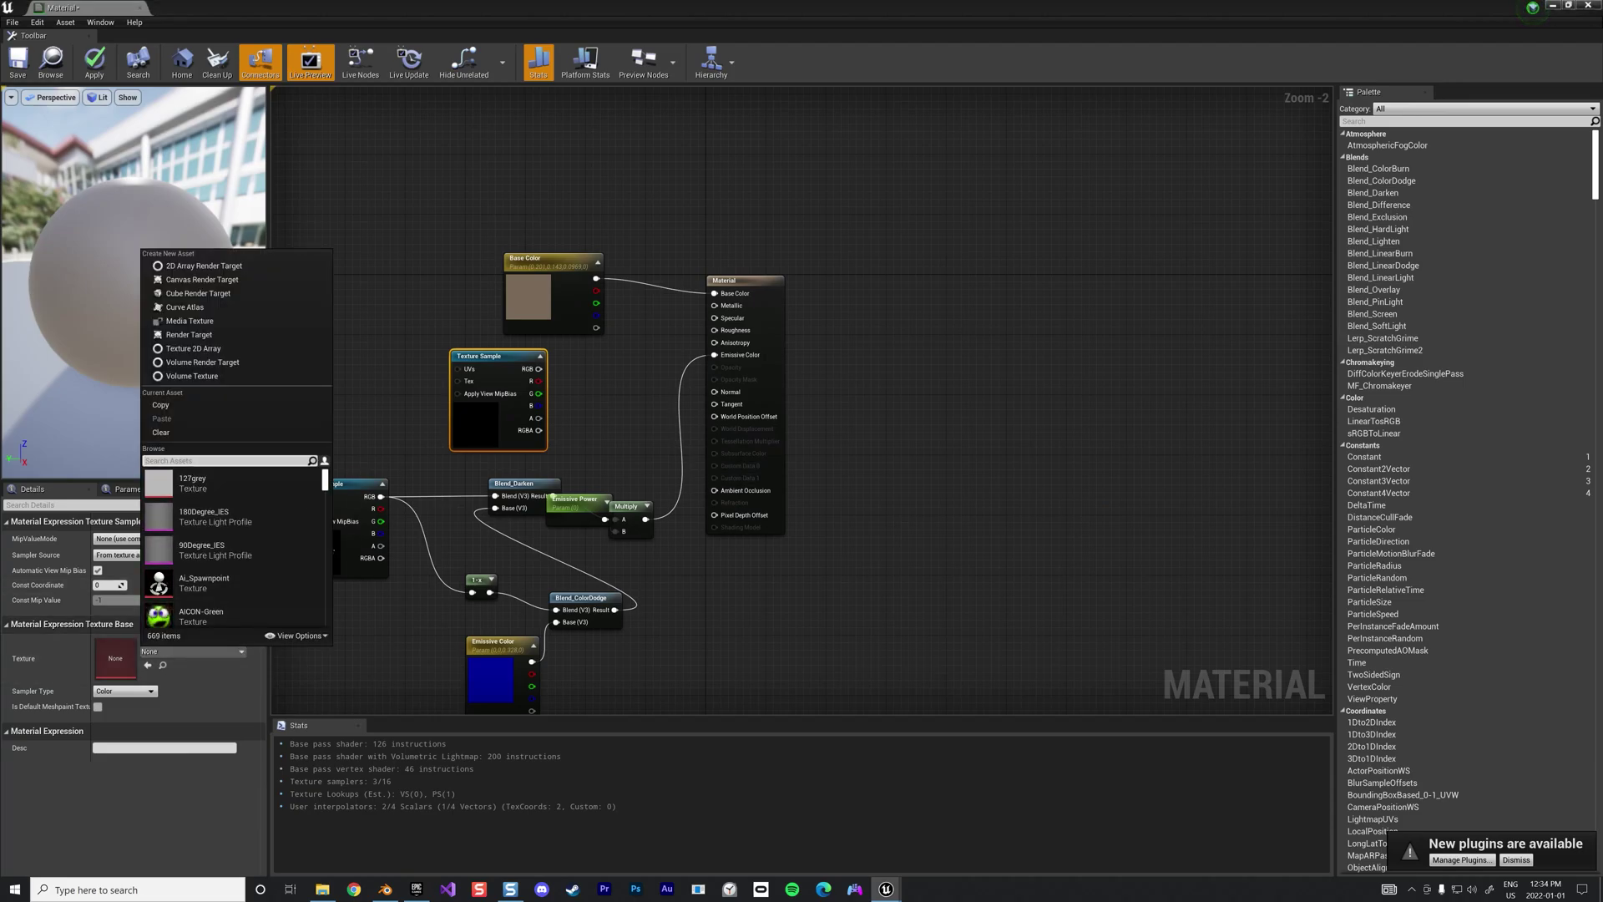
pyautogui.write('Rock')
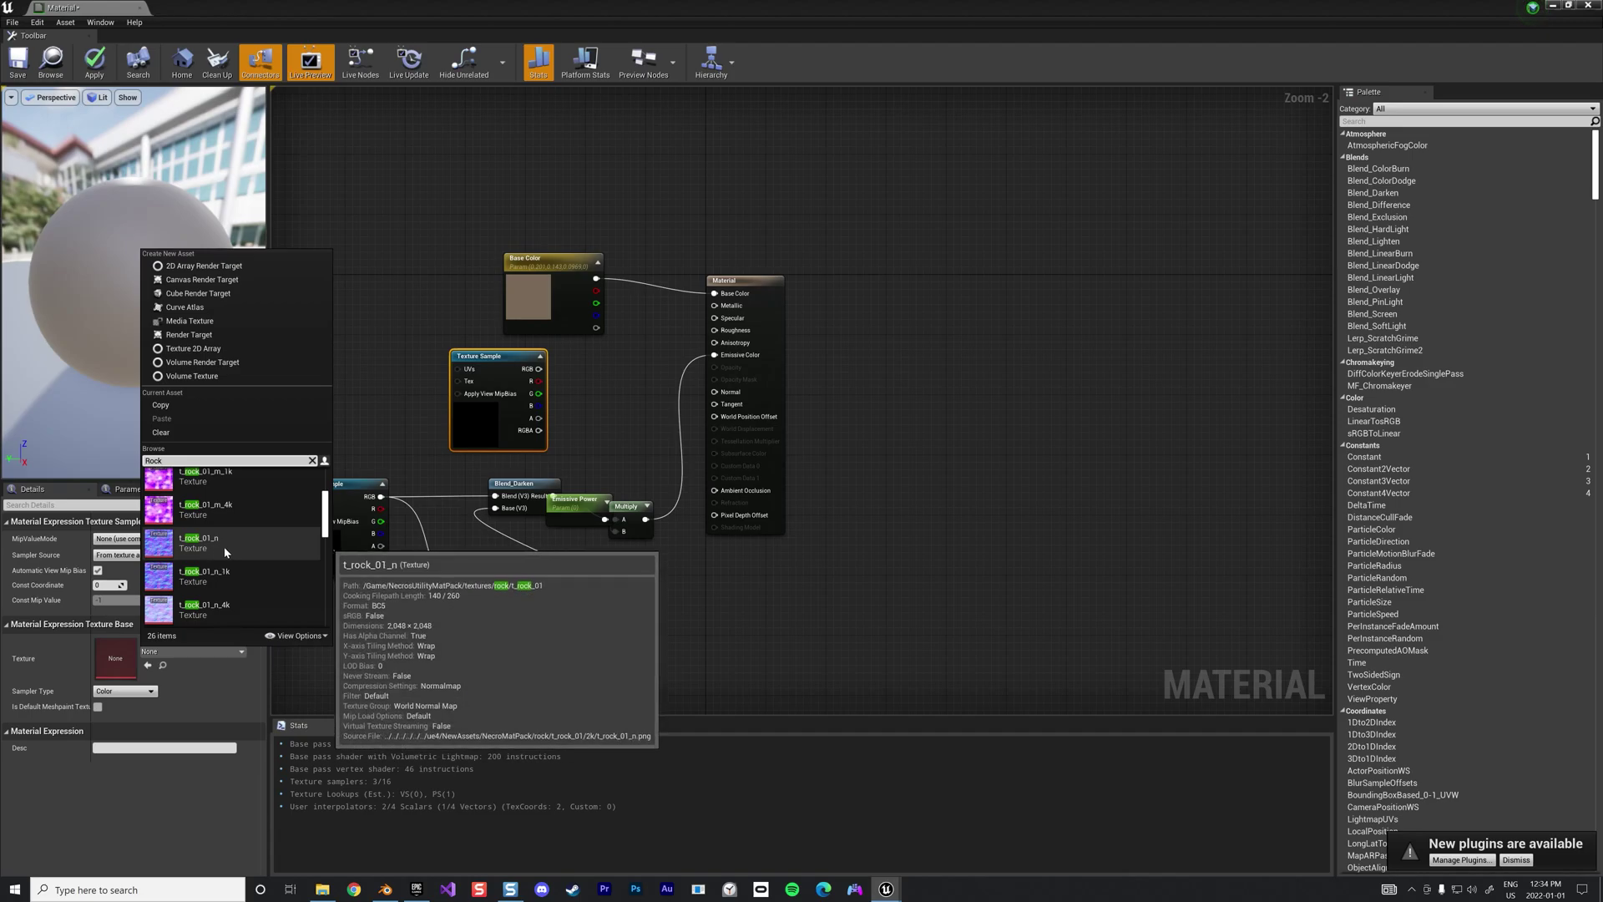
pyautogui.click(223, 545)
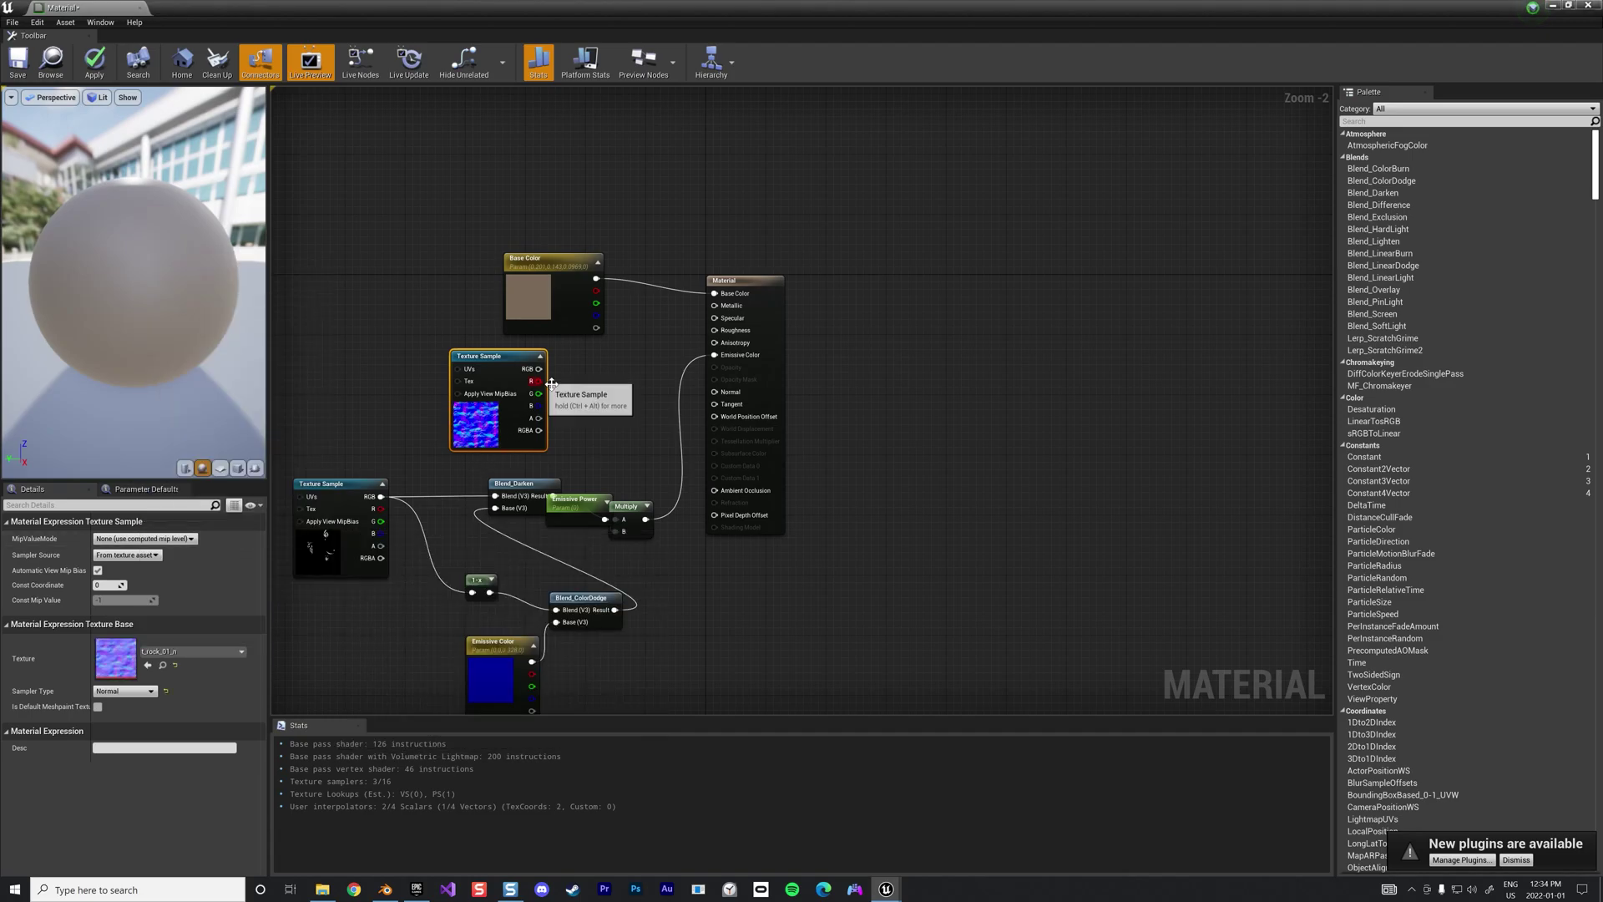
pyautogui.moveTo(540, 370); pyautogui.dragTo(714, 392)
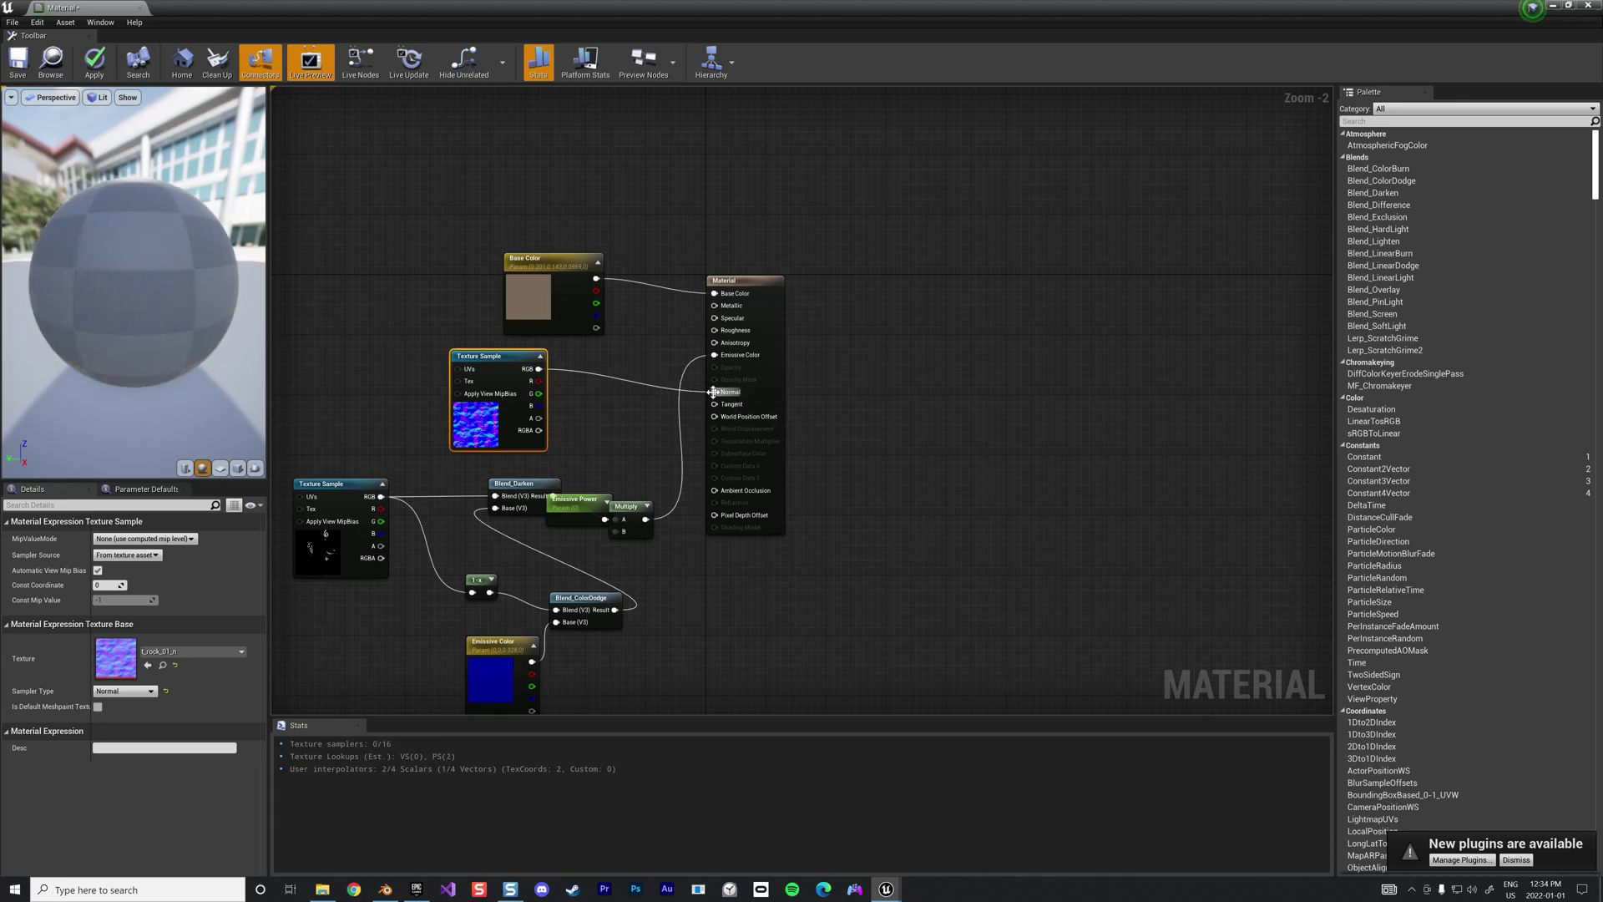
# Paste the TexCoord, Multiply and Size nodes and wire Multiply into the texture's UVs
pyautogui.click(384, 374)
pyautogui.moveTo(384, 374); pyautogui.dragTo(580, 265, button='right')
pyautogui.click(690, 260)
pyautogui.click(544, 232)
pyautogui.hotkey('ctrl', 'v')
pyautogui.moveTo(632, 253); pyautogui.dragTo(663, 263)
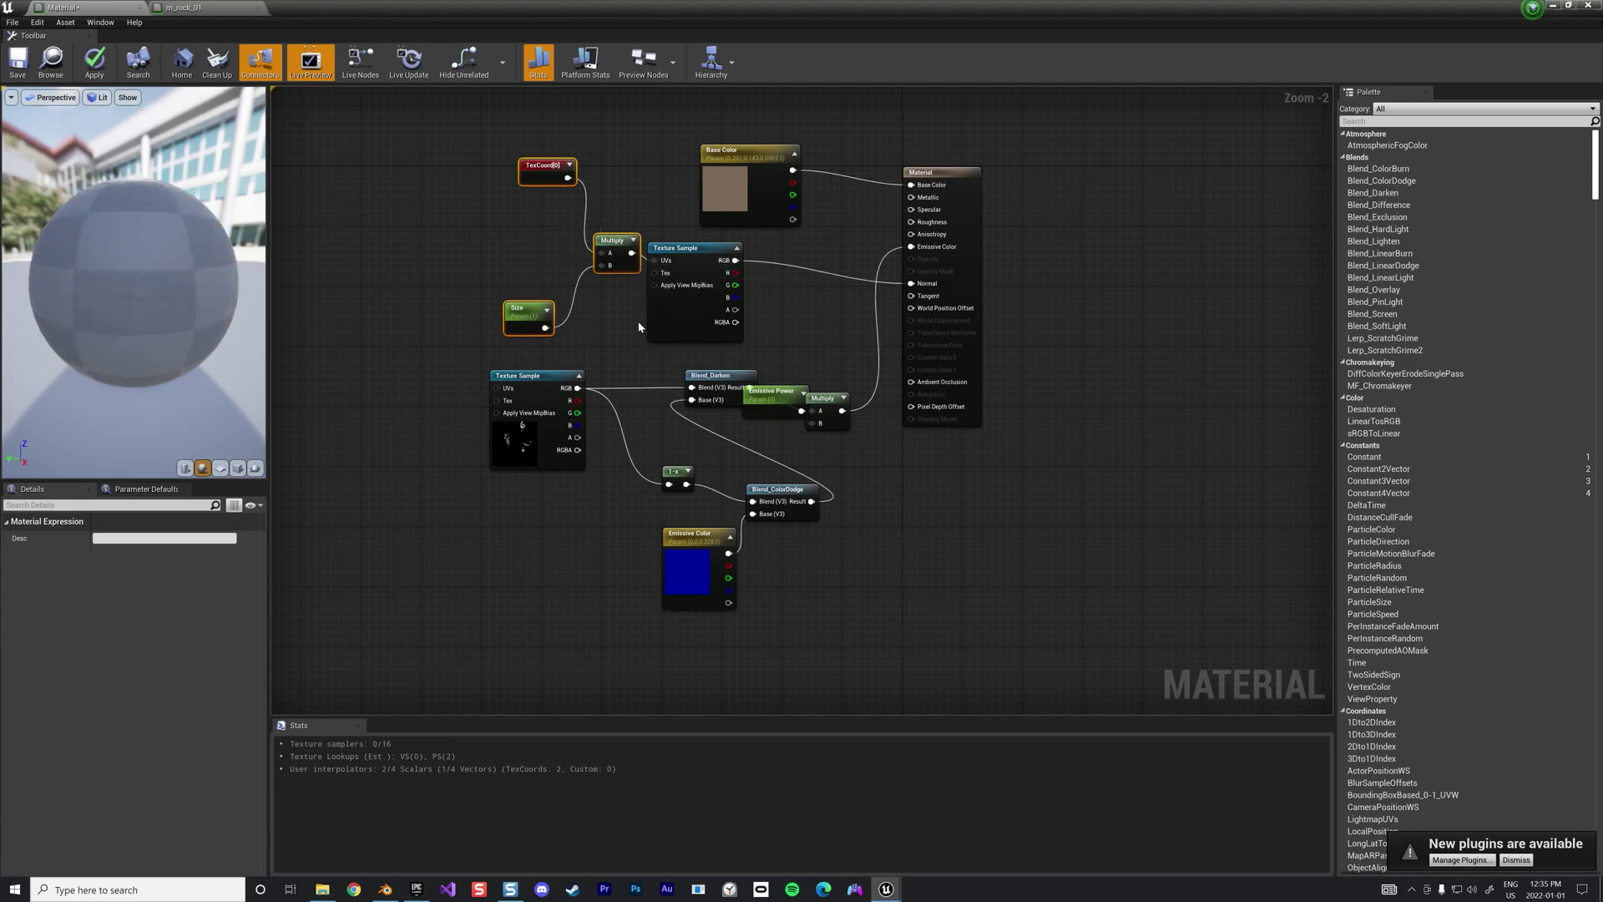
# Set the Size parameter's default value to 3 and save the material
pyautogui.click(524, 317)
pyautogui.click(124, 580)
pyautogui.write('3')
pyautogui.press('Return')
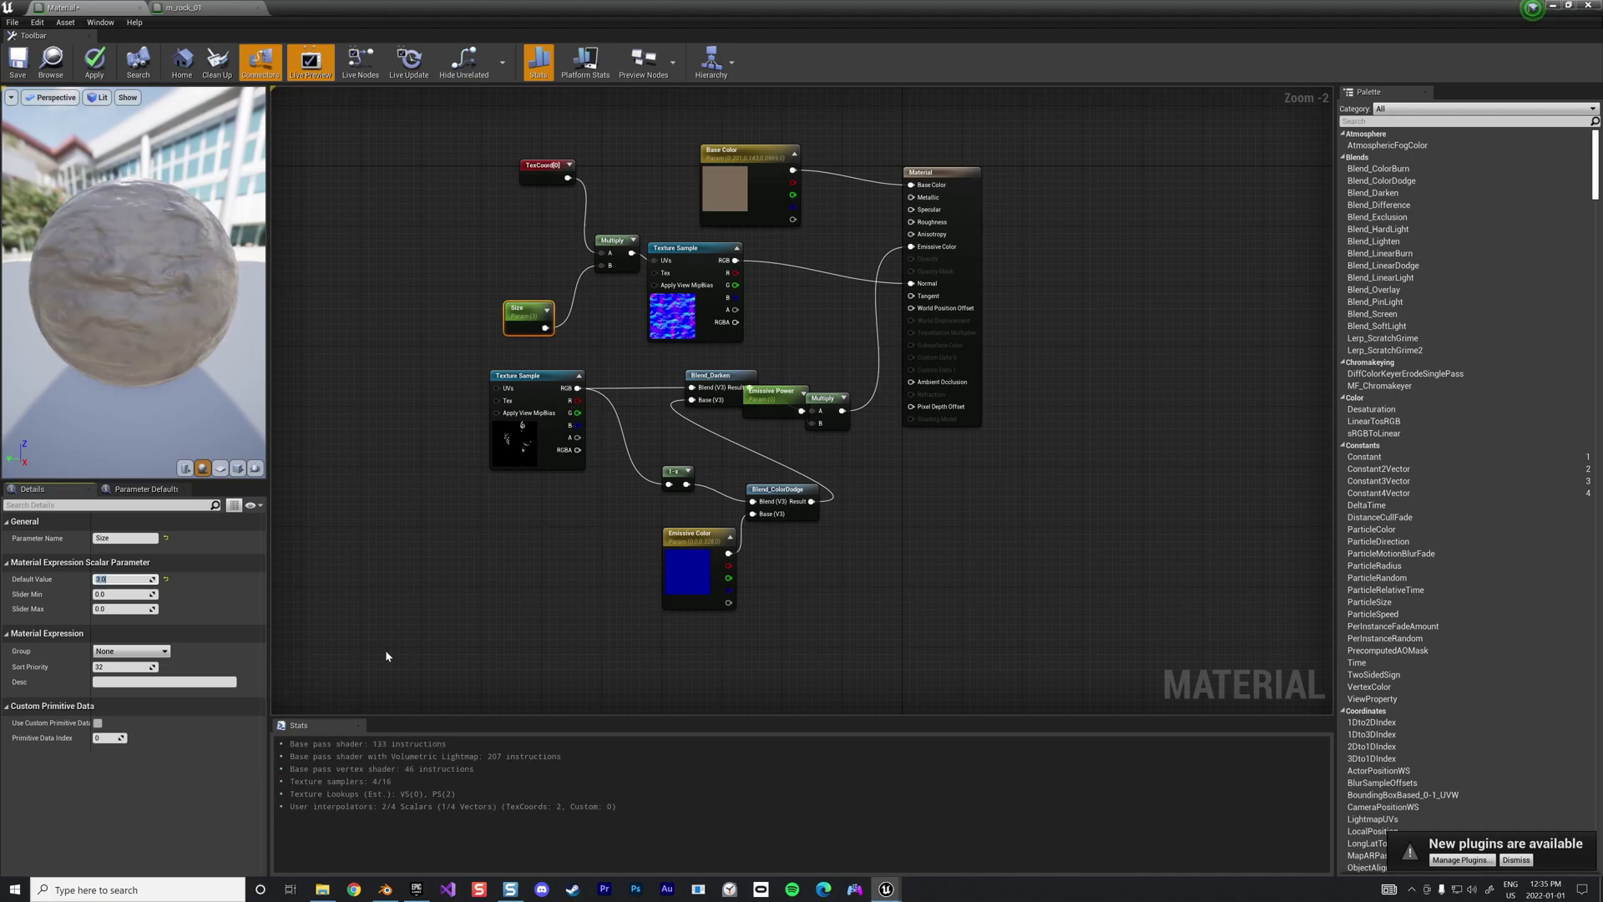
pyautogui.click(18, 60)
# Promote Roughness to a scalar parameter with default 1 and save the material
pyautogui.rightClick(925, 223)
pyautogui.click(960, 242)
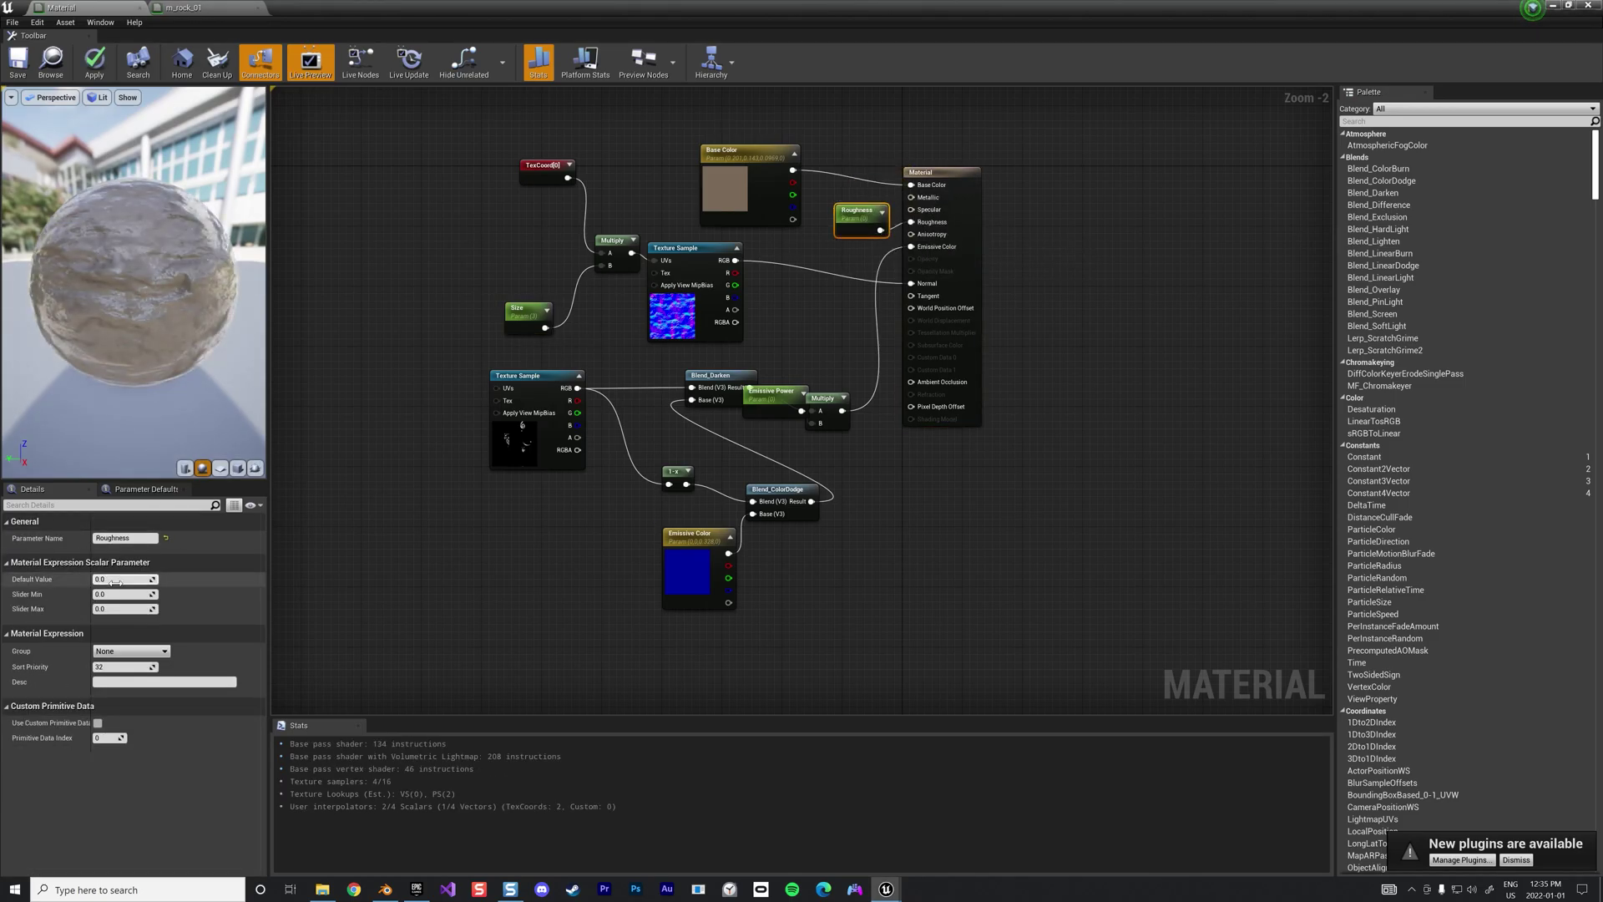
pyautogui.press('Return')
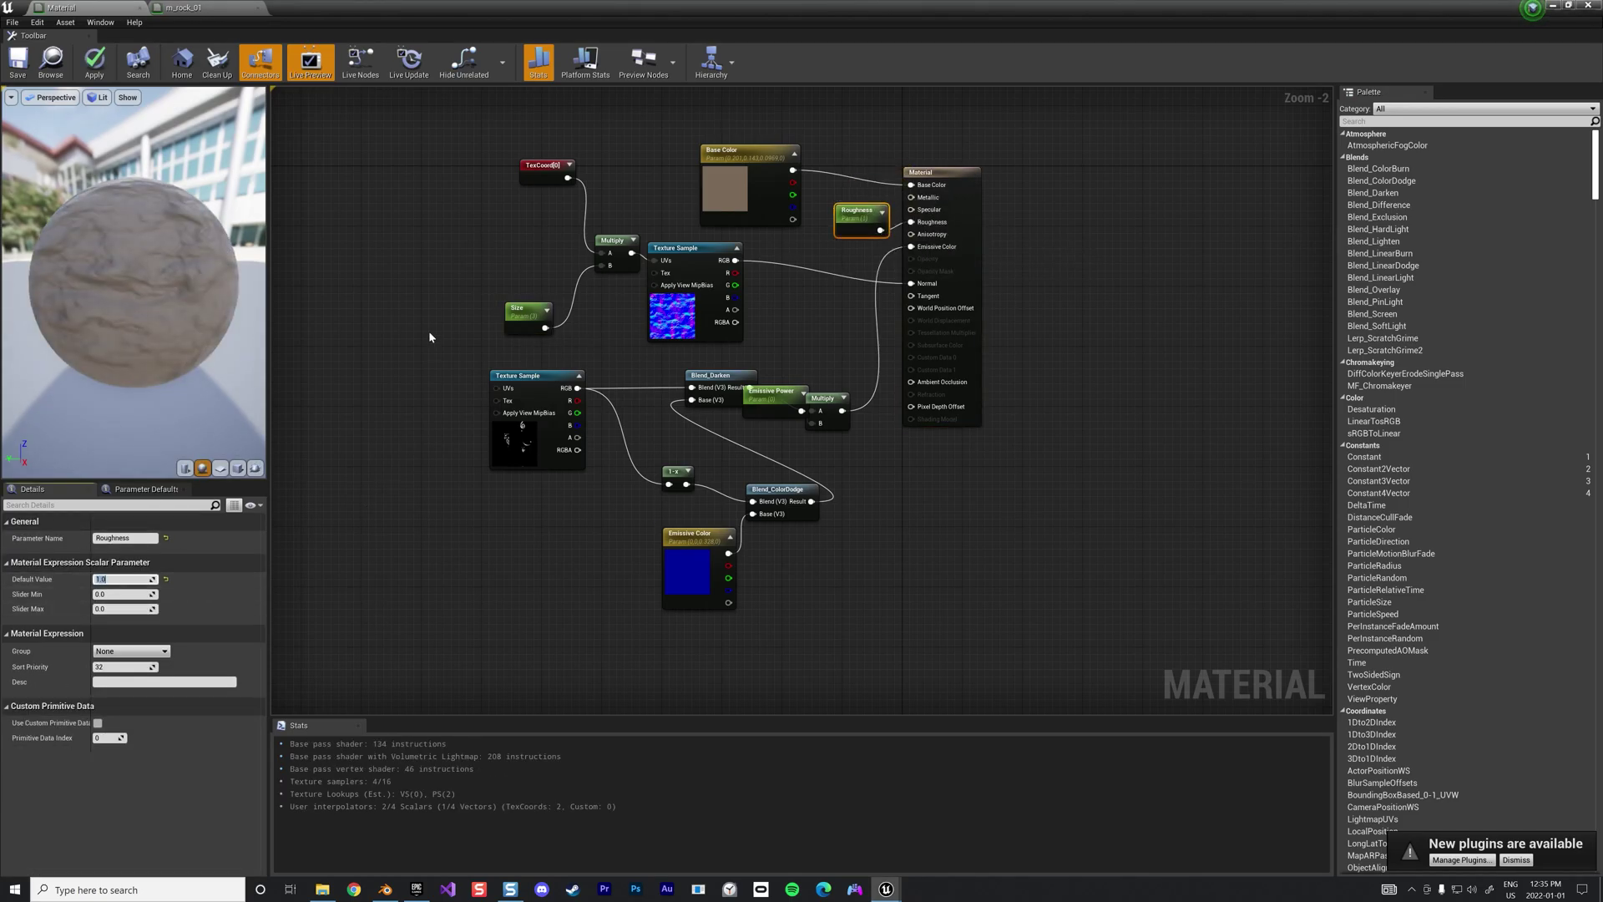
pyautogui.click(429, 331)
pyautogui.click(18, 67)
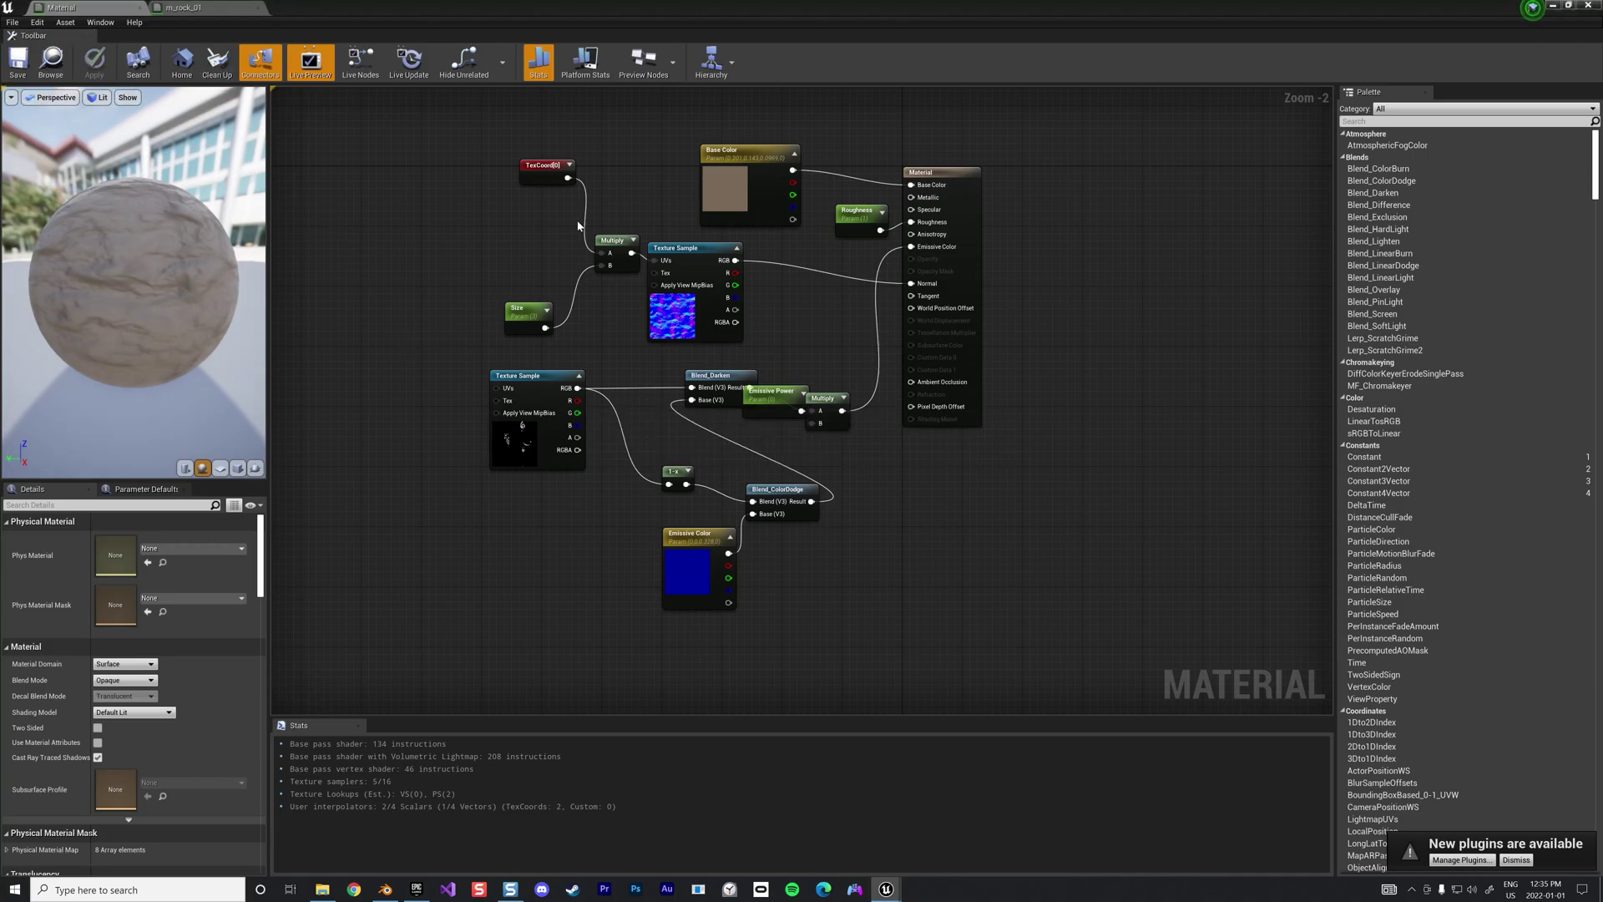
# Return to the level, centre the blue-glowing rune rock, and play-test running toward it
pyautogui.click(1558, 6)
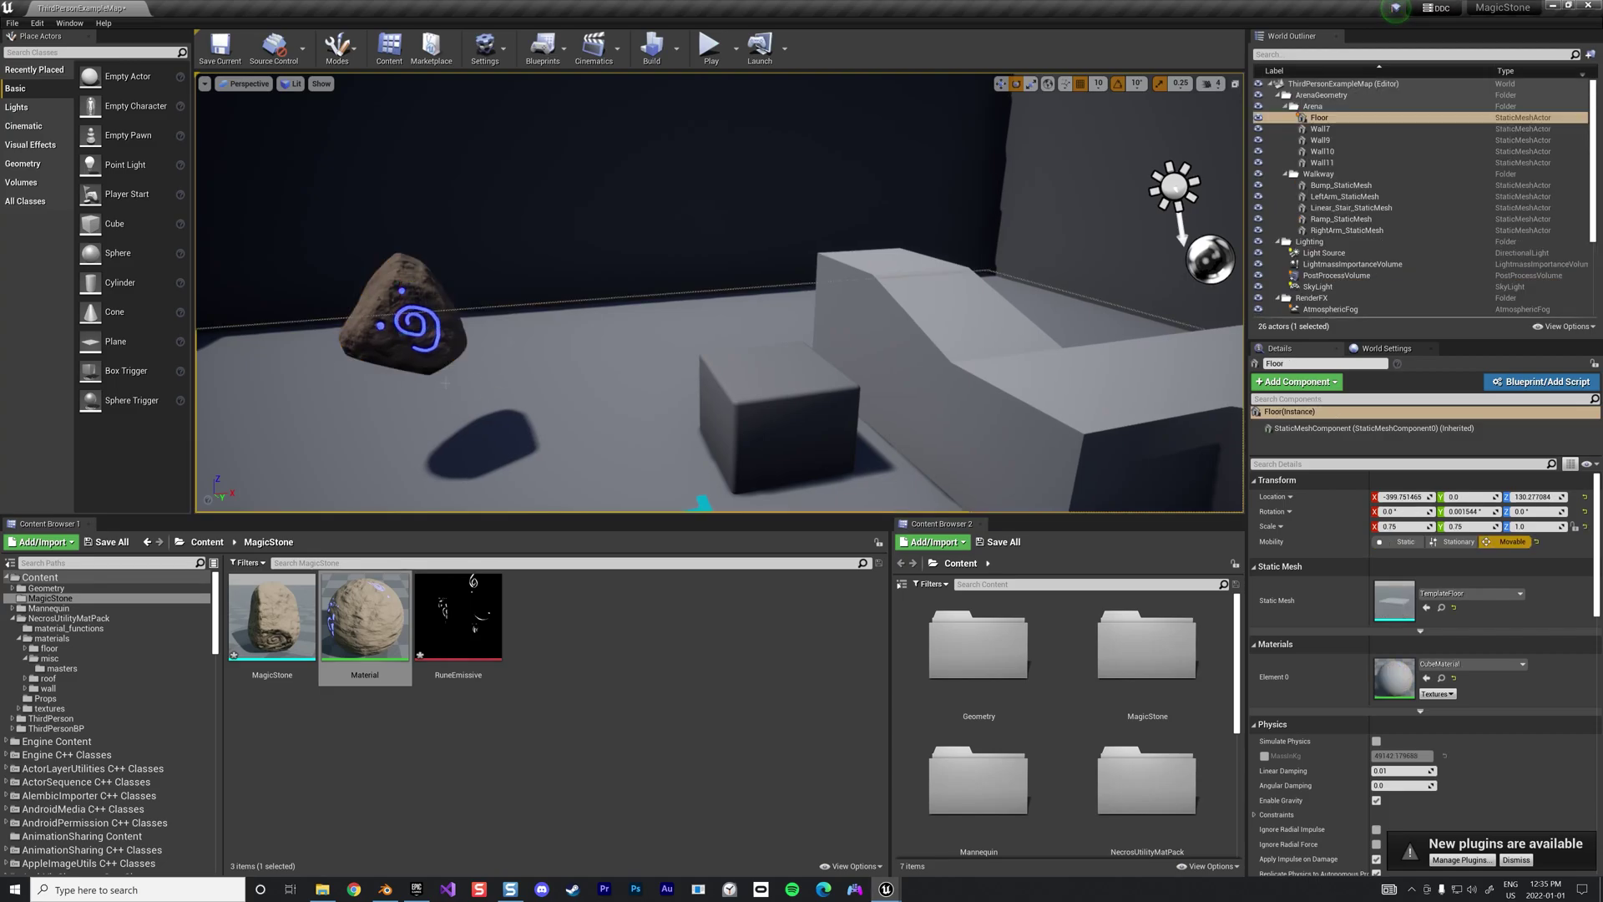
pyautogui.moveTo(455, 380); pyautogui.dragTo(468, 379, button='right')
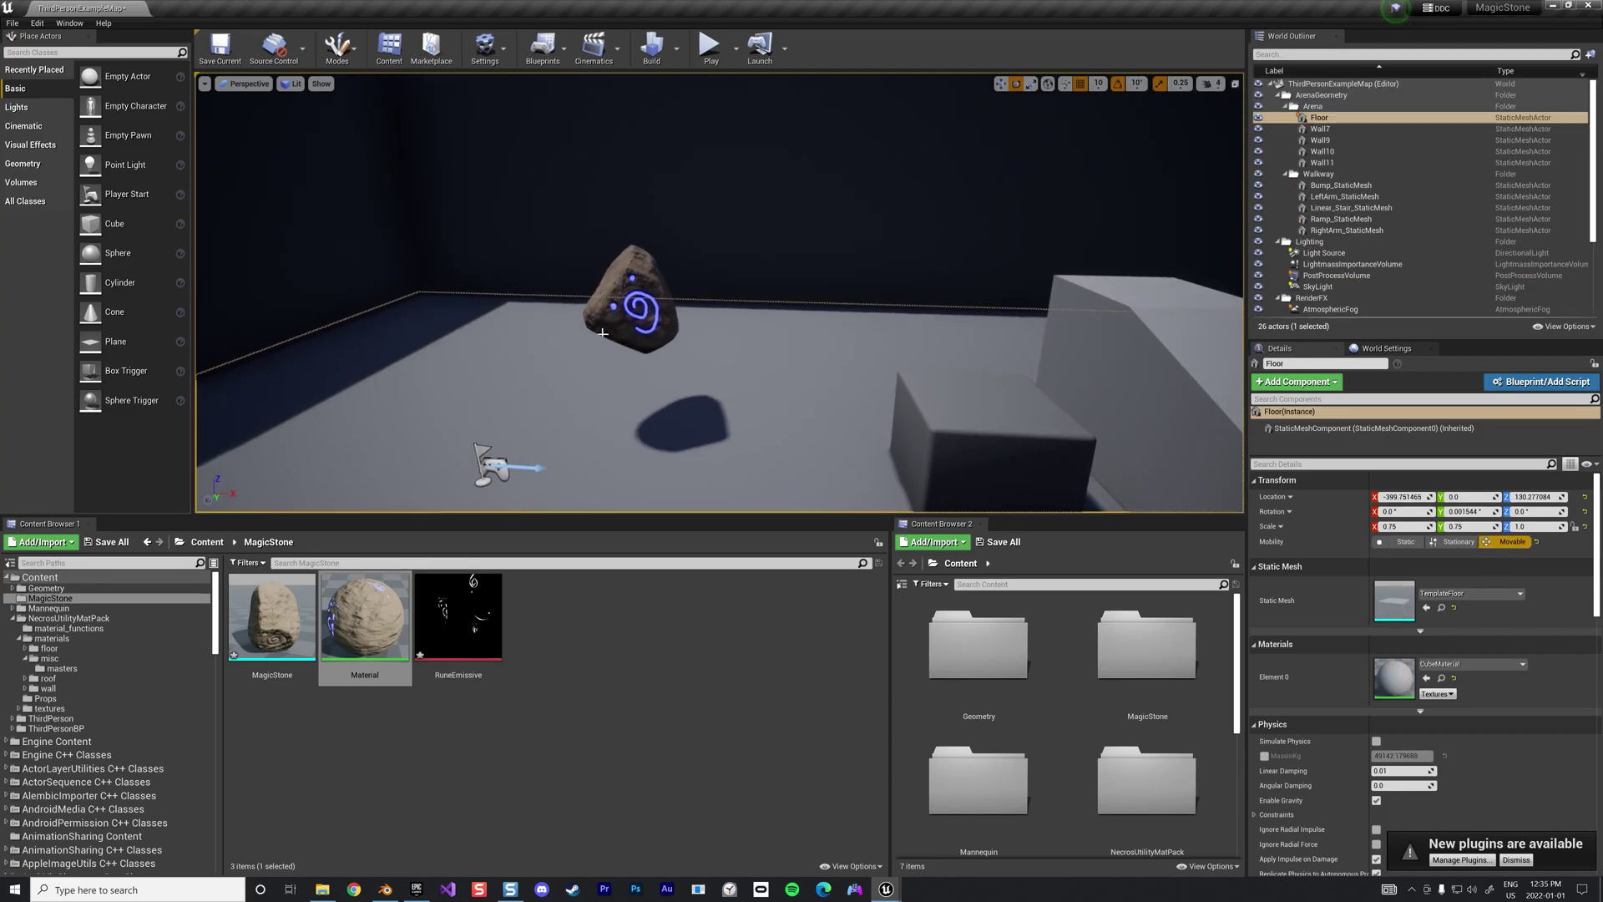
pyautogui.click(708, 46)
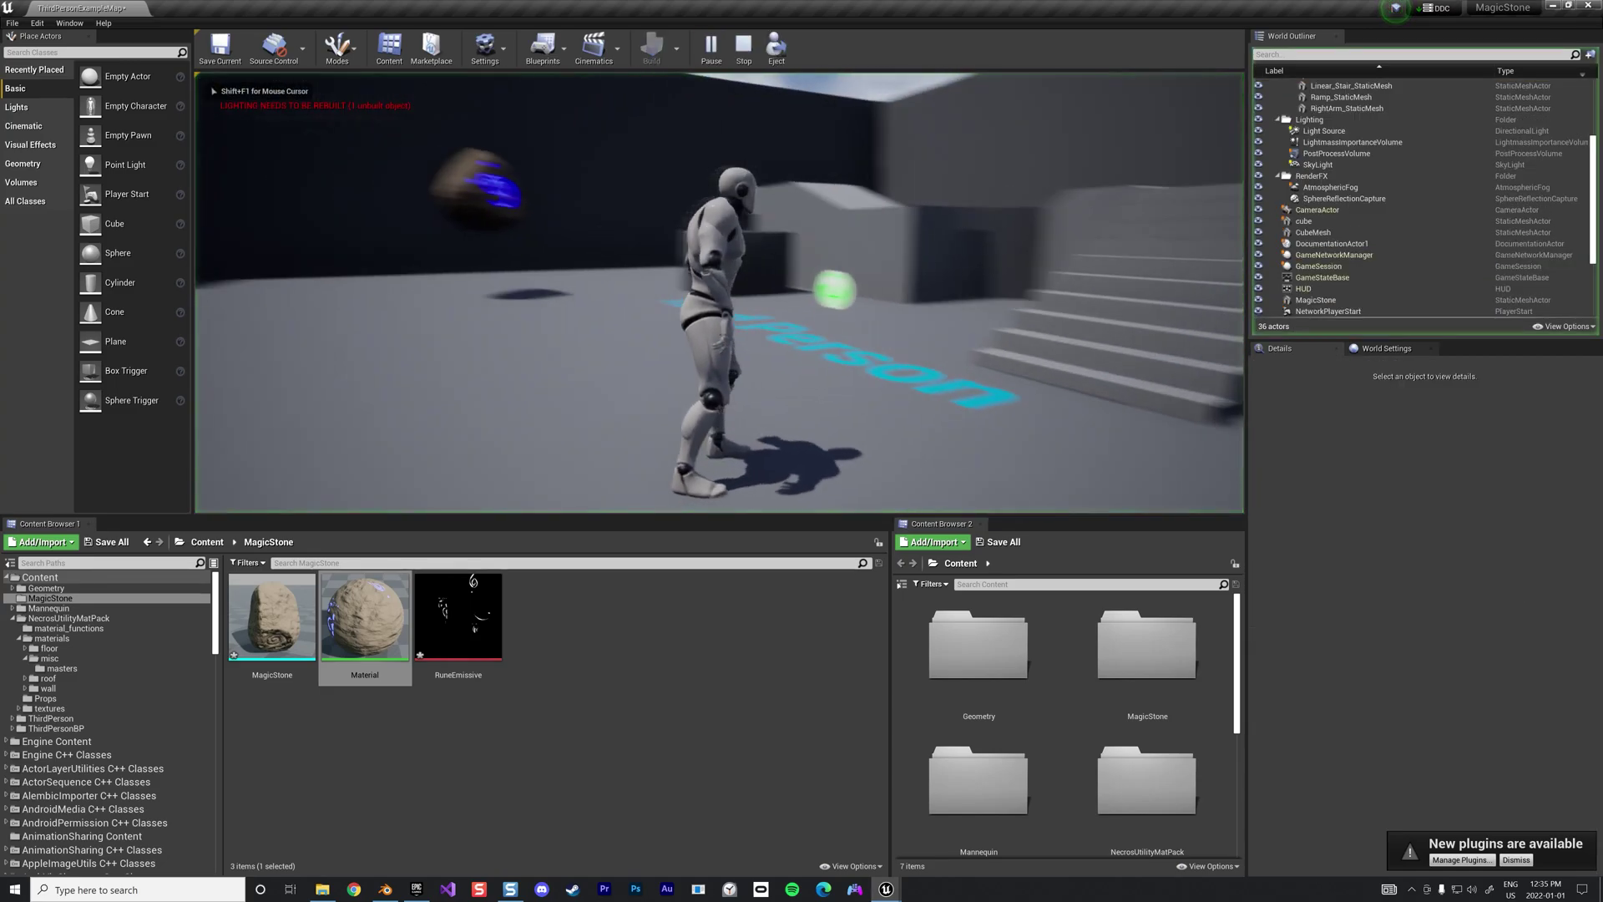
pyautogui.press('w')
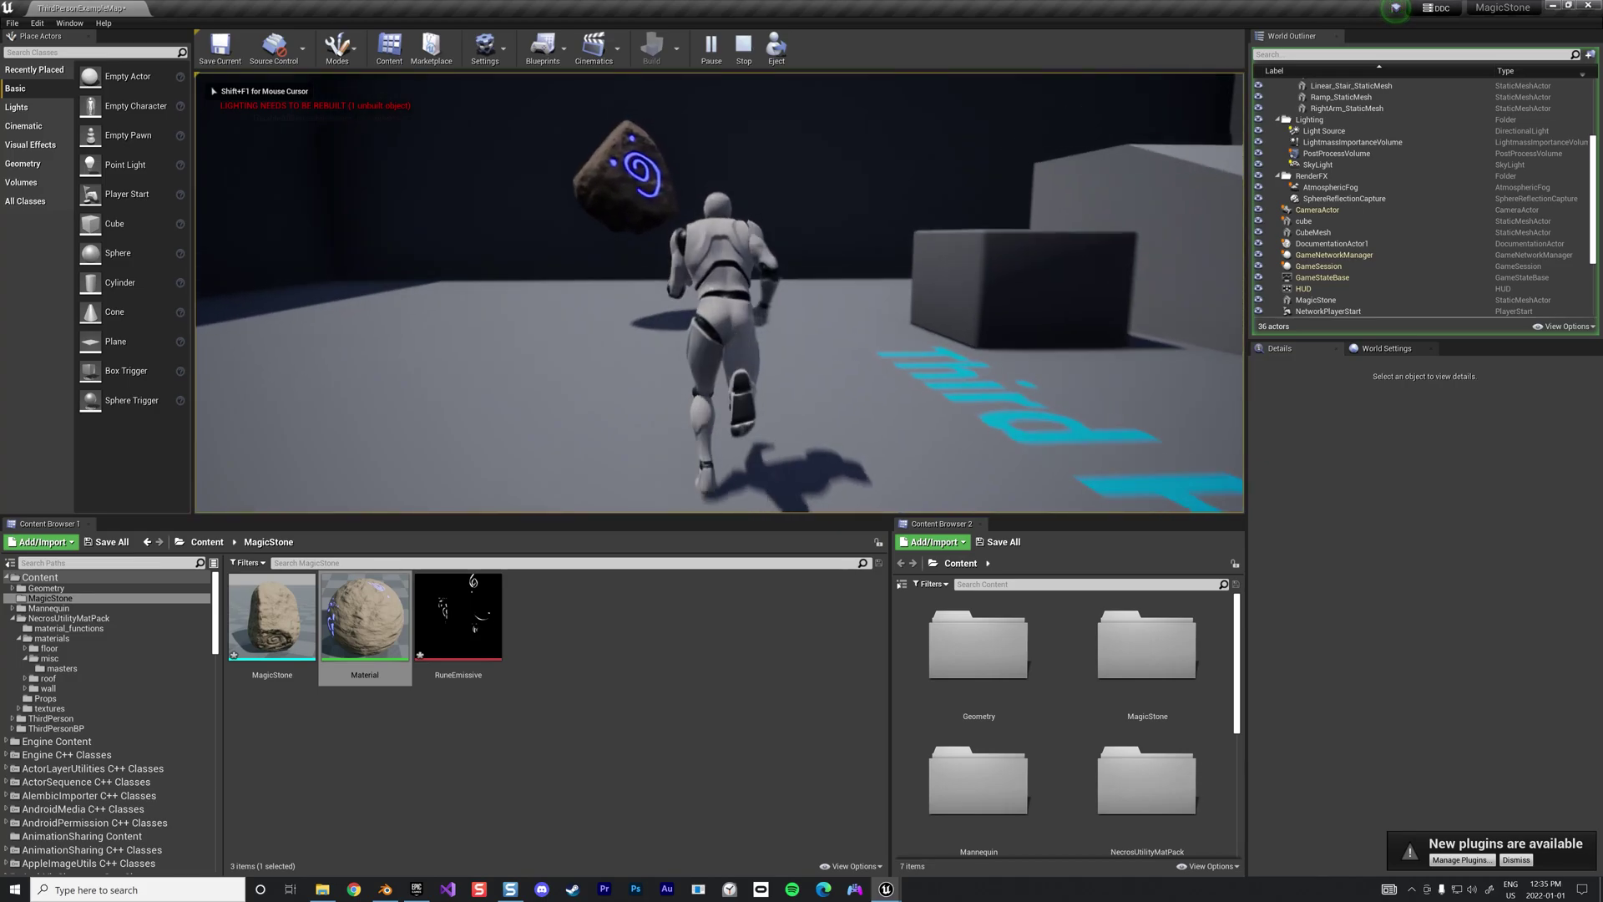
pyautogui.press('Escape')
# Create a material instance named Material_Inst from the rune material
pyautogui.press('f')
pyautogui.rightClick(382, 633)
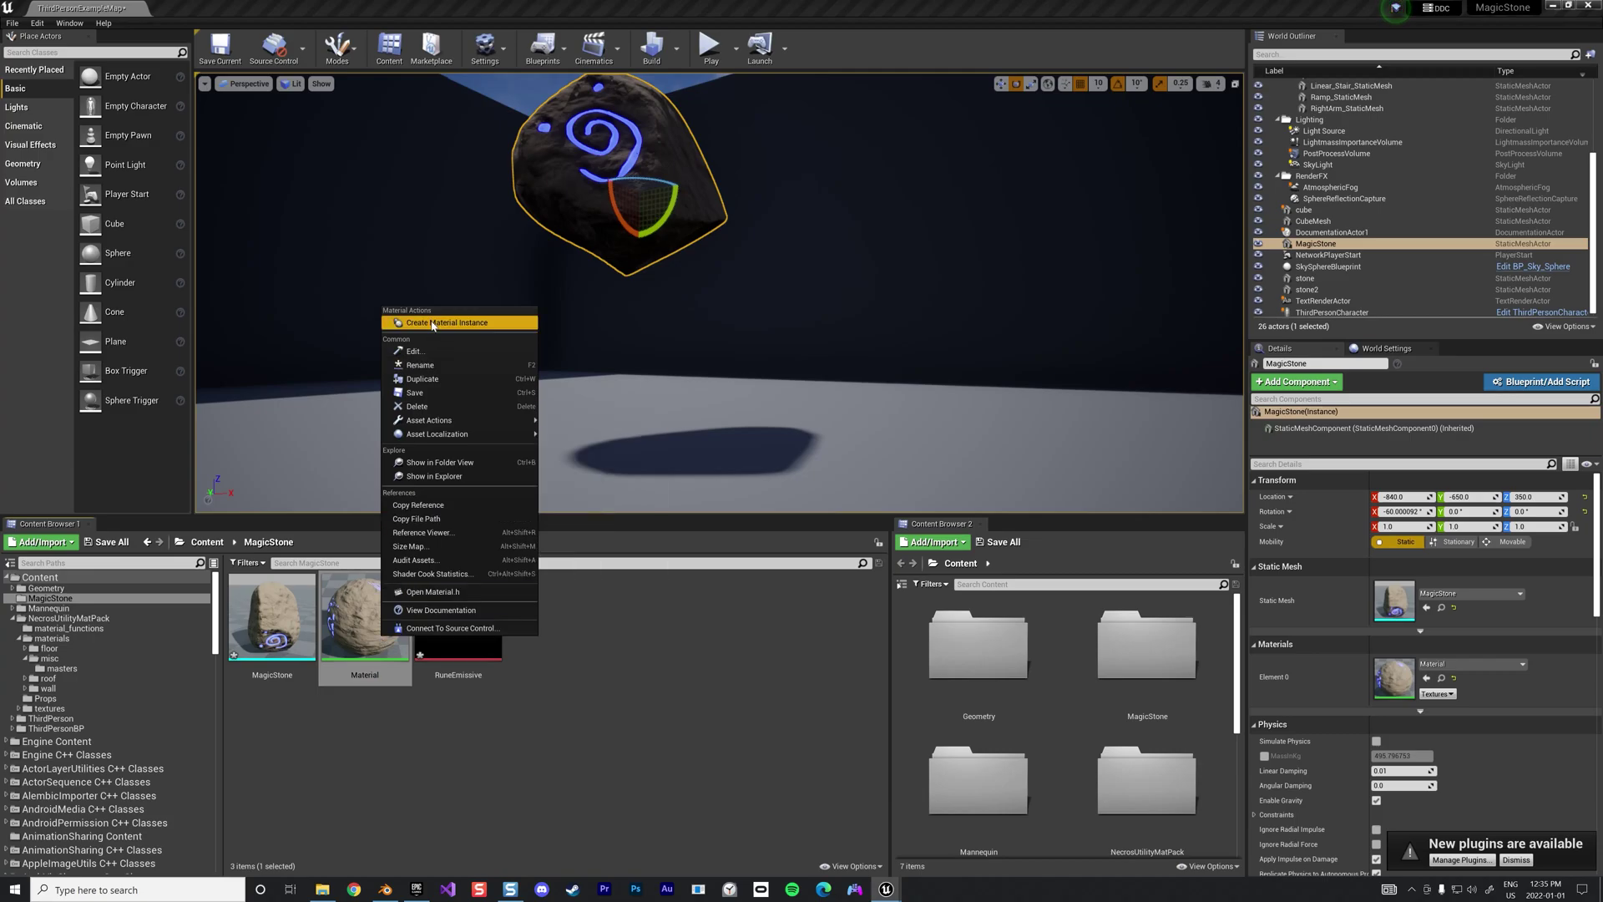
pyautogui.click(432, 324)
pyautogui.press('Return')
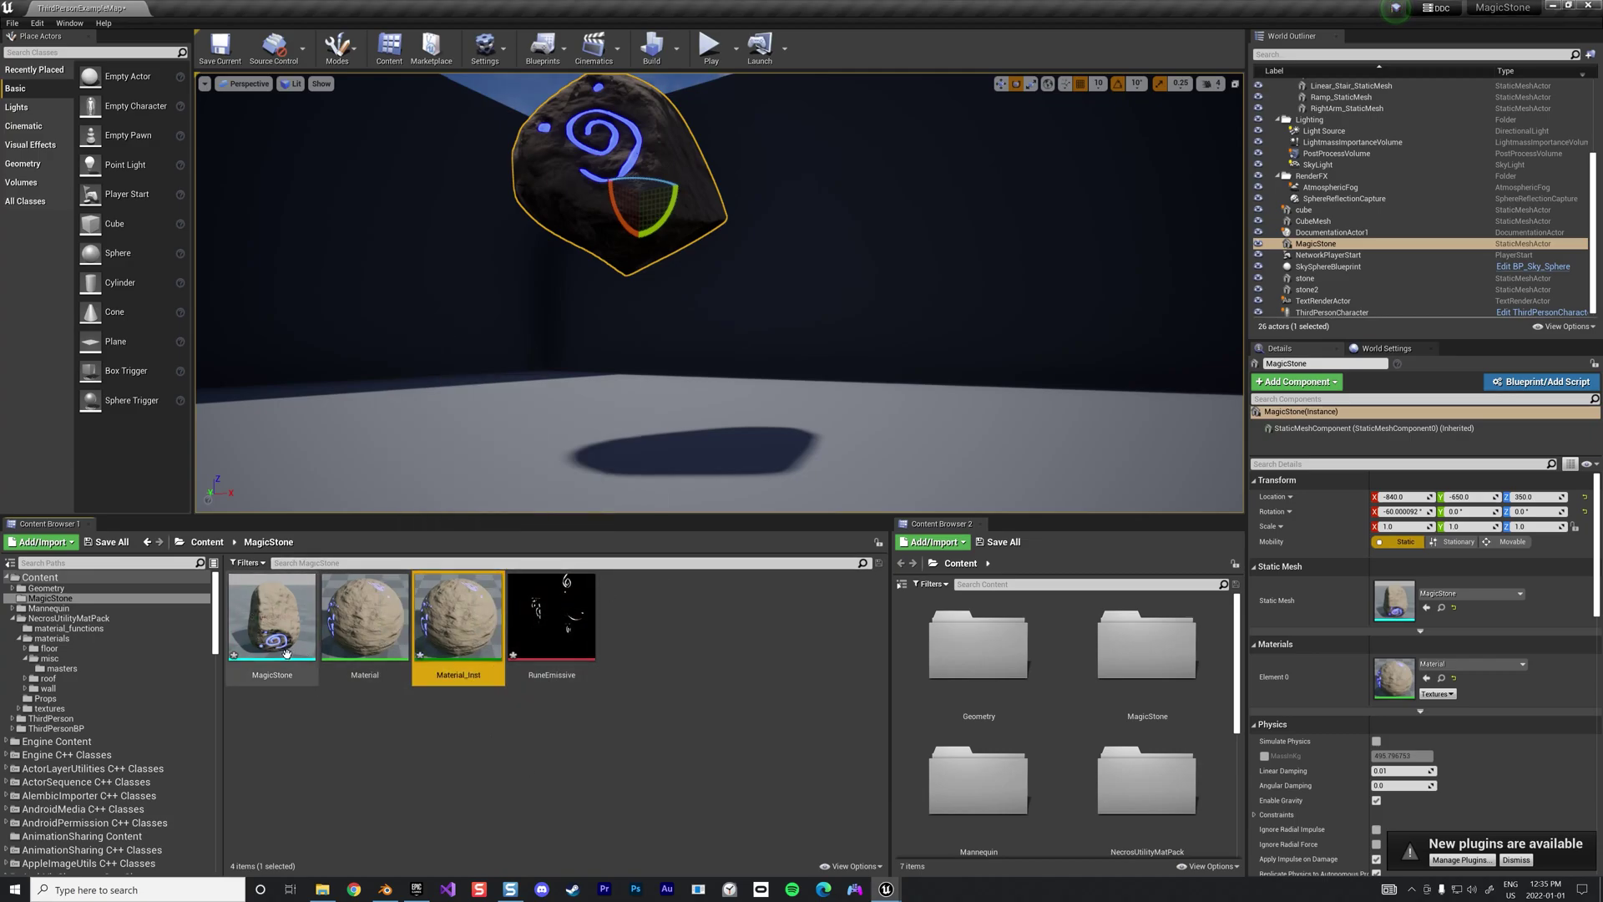
# Assign Material_Inst to the MagicStone mesh's material slot
pyautogui.doubleClick(283, 654)
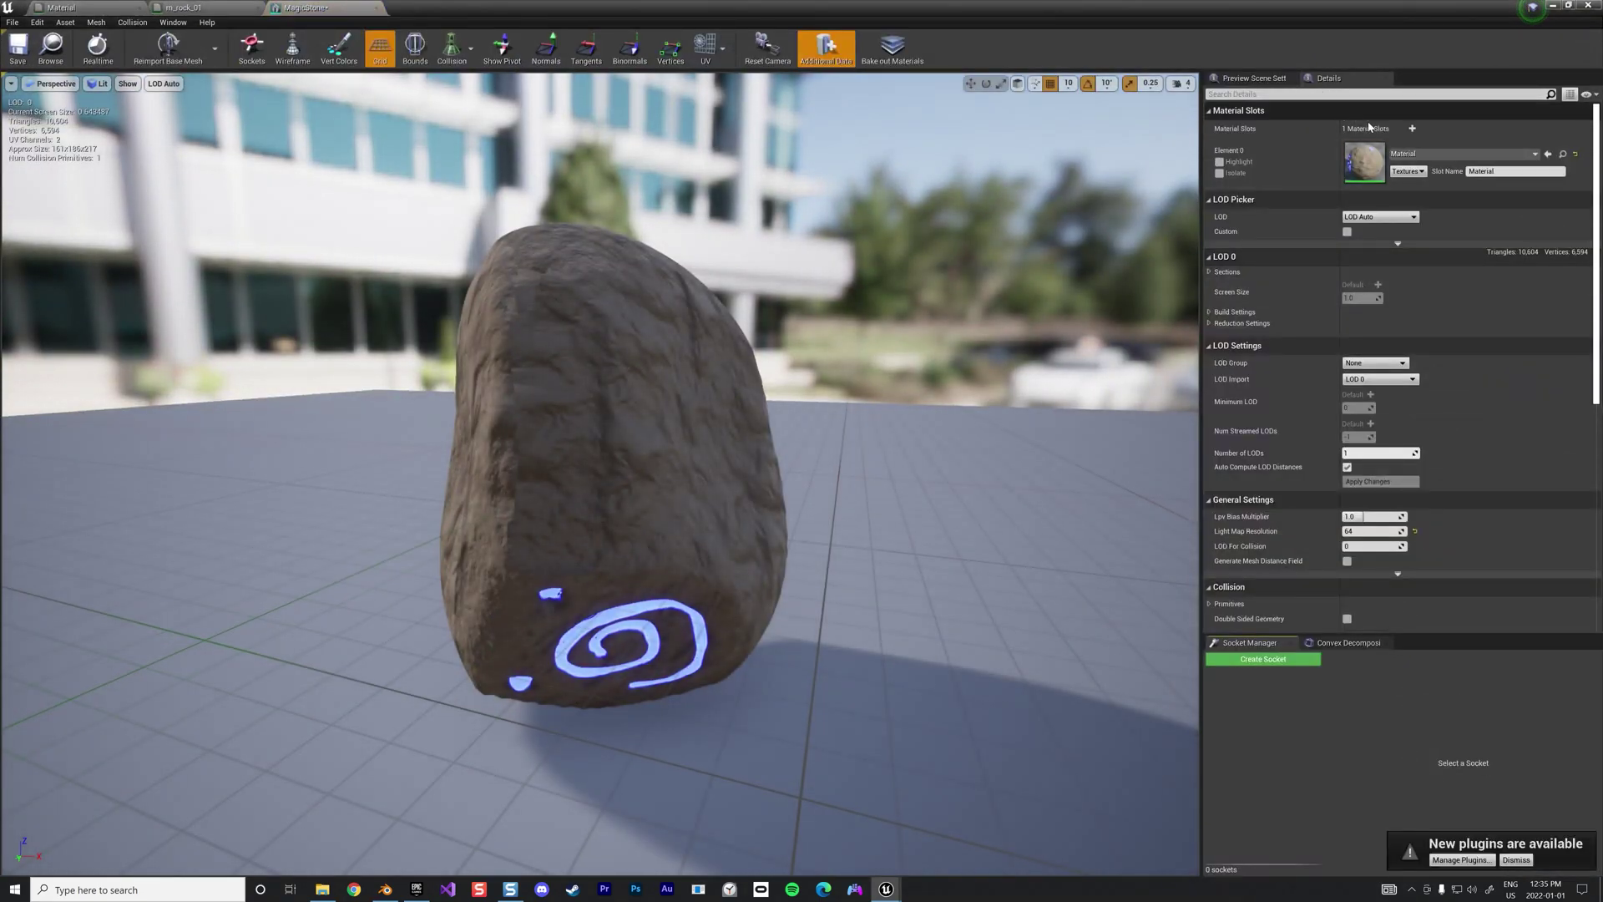
pyautogui.click(1570, 6)
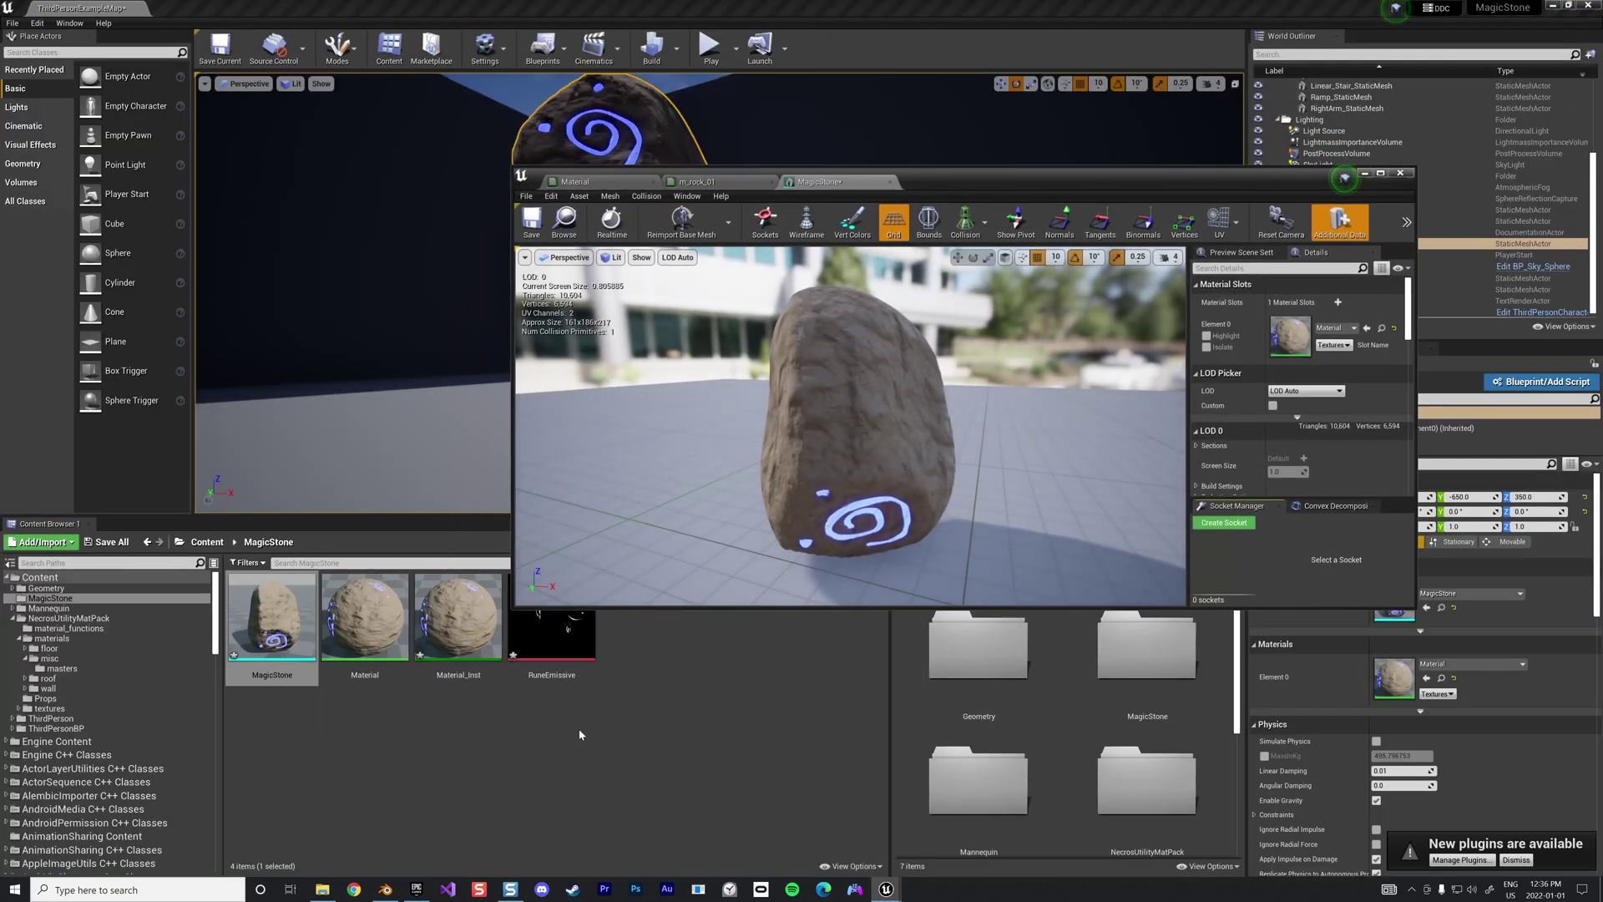
pyautogui.click(457, 622)
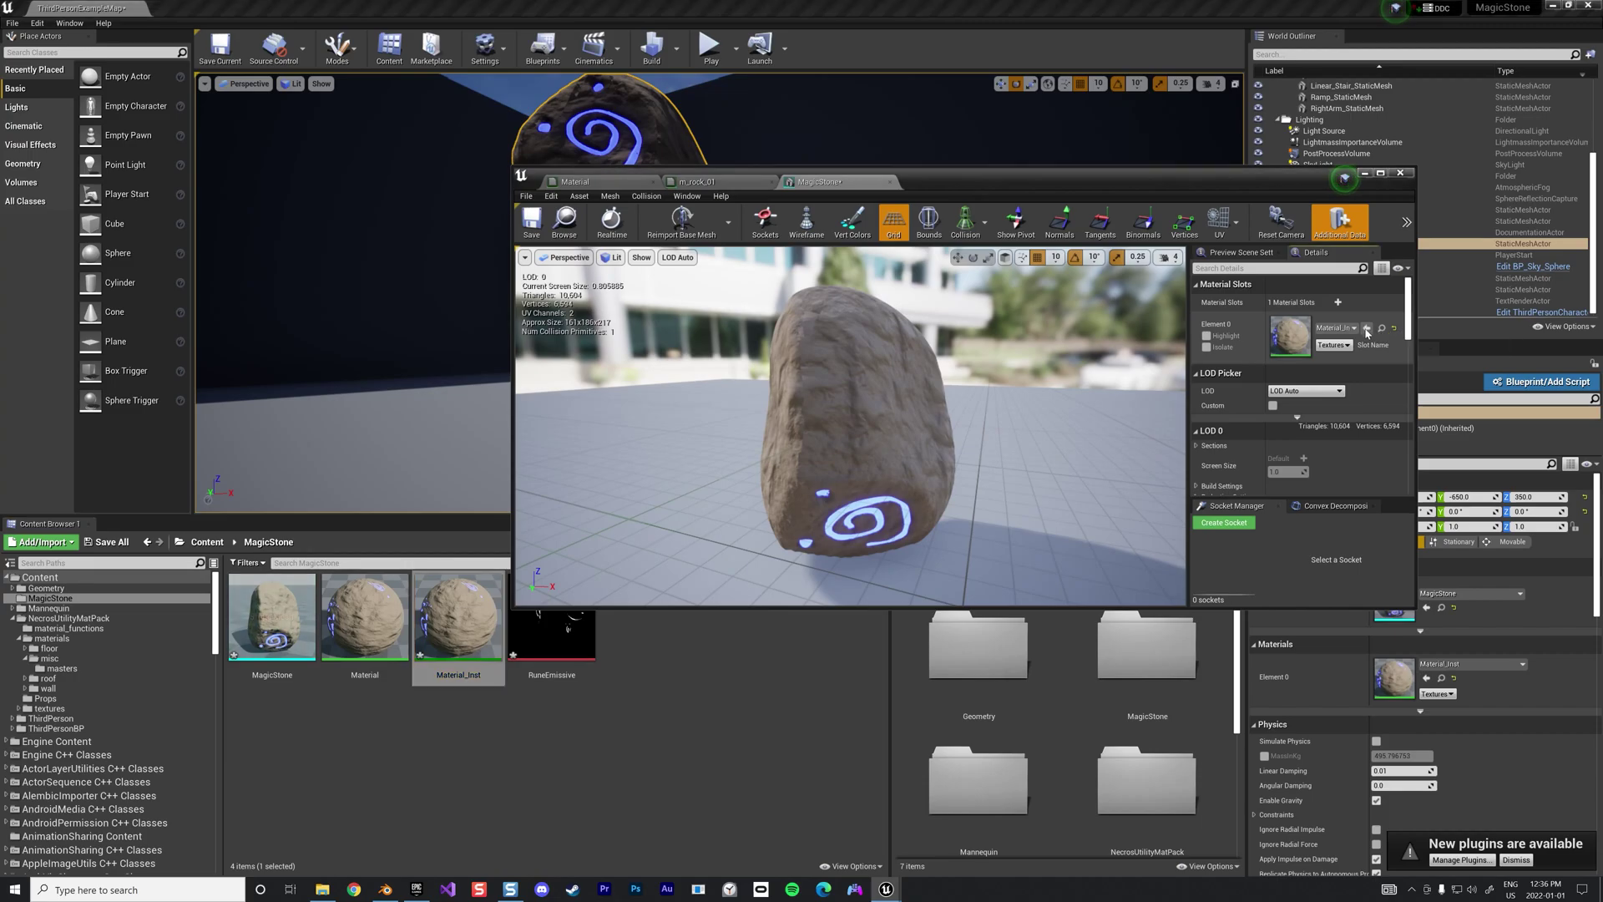
pyautogui.click(1366, 329)
# In Material_Inst, enable the Emissive Color override and pick a bright reddish glow
pyautogui.doubleClick(481, 660)
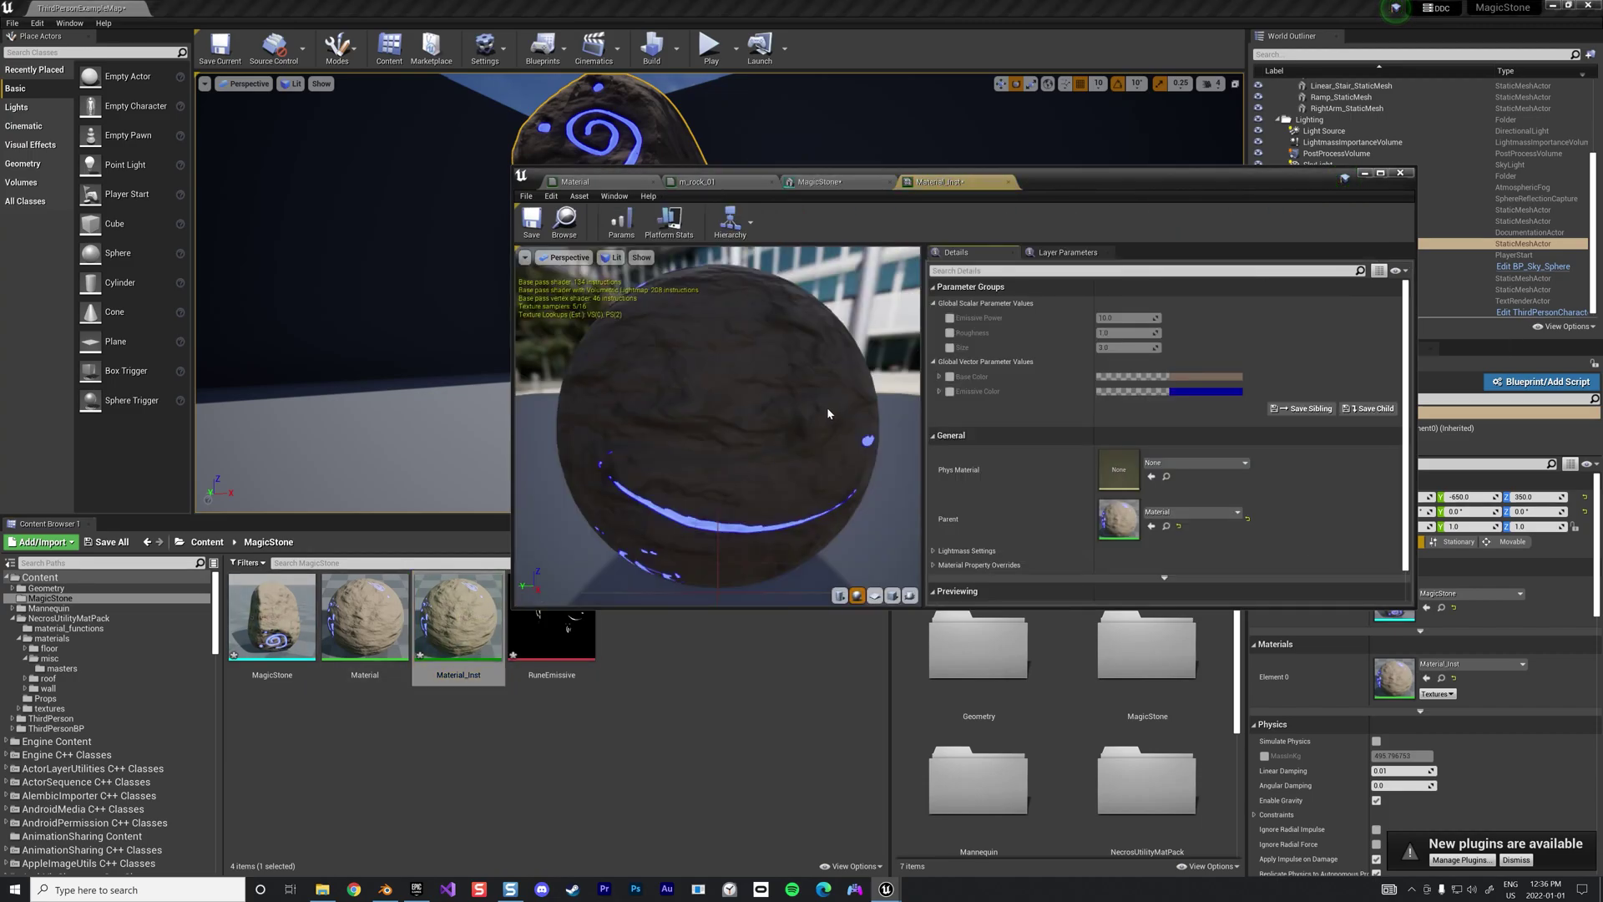
pyautogui.click(951, 391)
pyautogui.click(1195, 391)
pyautogui.click(1318, 502)
pyautogui.moveTo(1317, 502); pyautogui.dragTo(1311, 497)
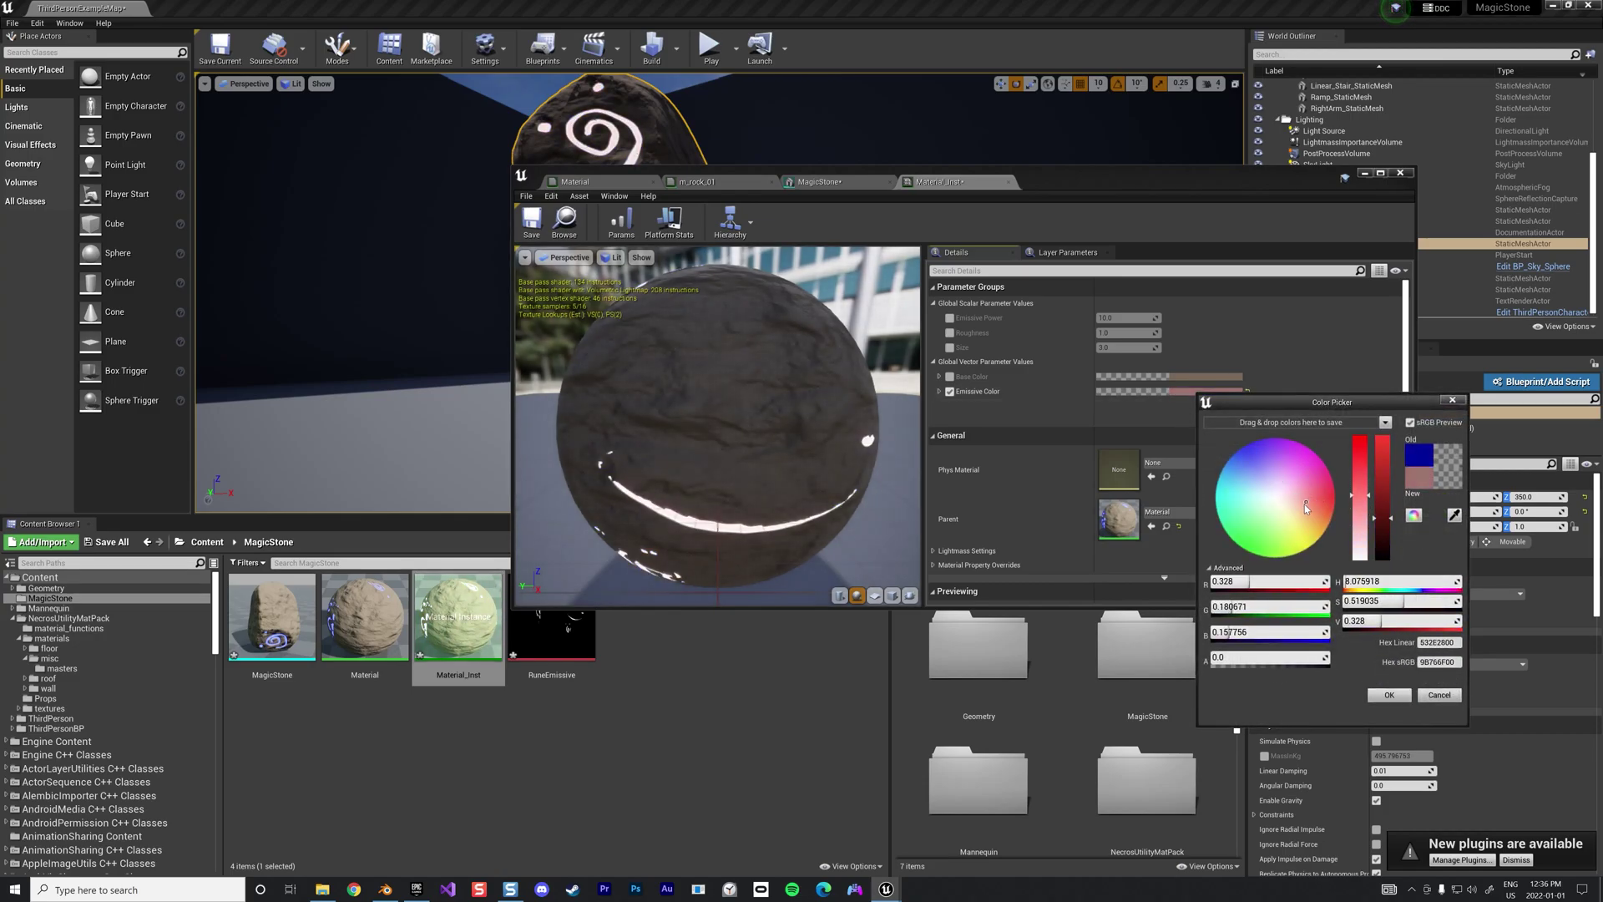
pyautogui.moveTo(1035, 182); pyautogui.dragTo(930, 384)
pyautogui.moveTo(1384, 519)
pyautogui.mouseDown()
pyautogui.moveTo(1393, 457)
pyautogui.moveTo(1390, 524)
pyautogui.mouseUp()
# Set the Emissive Color channels to R 1, G 0, B 0 for pure red
pyautogui.click(1252, 590)
pyautogui.write('1')
pyautogui.press('Tab')
pyautogui.write('1.')
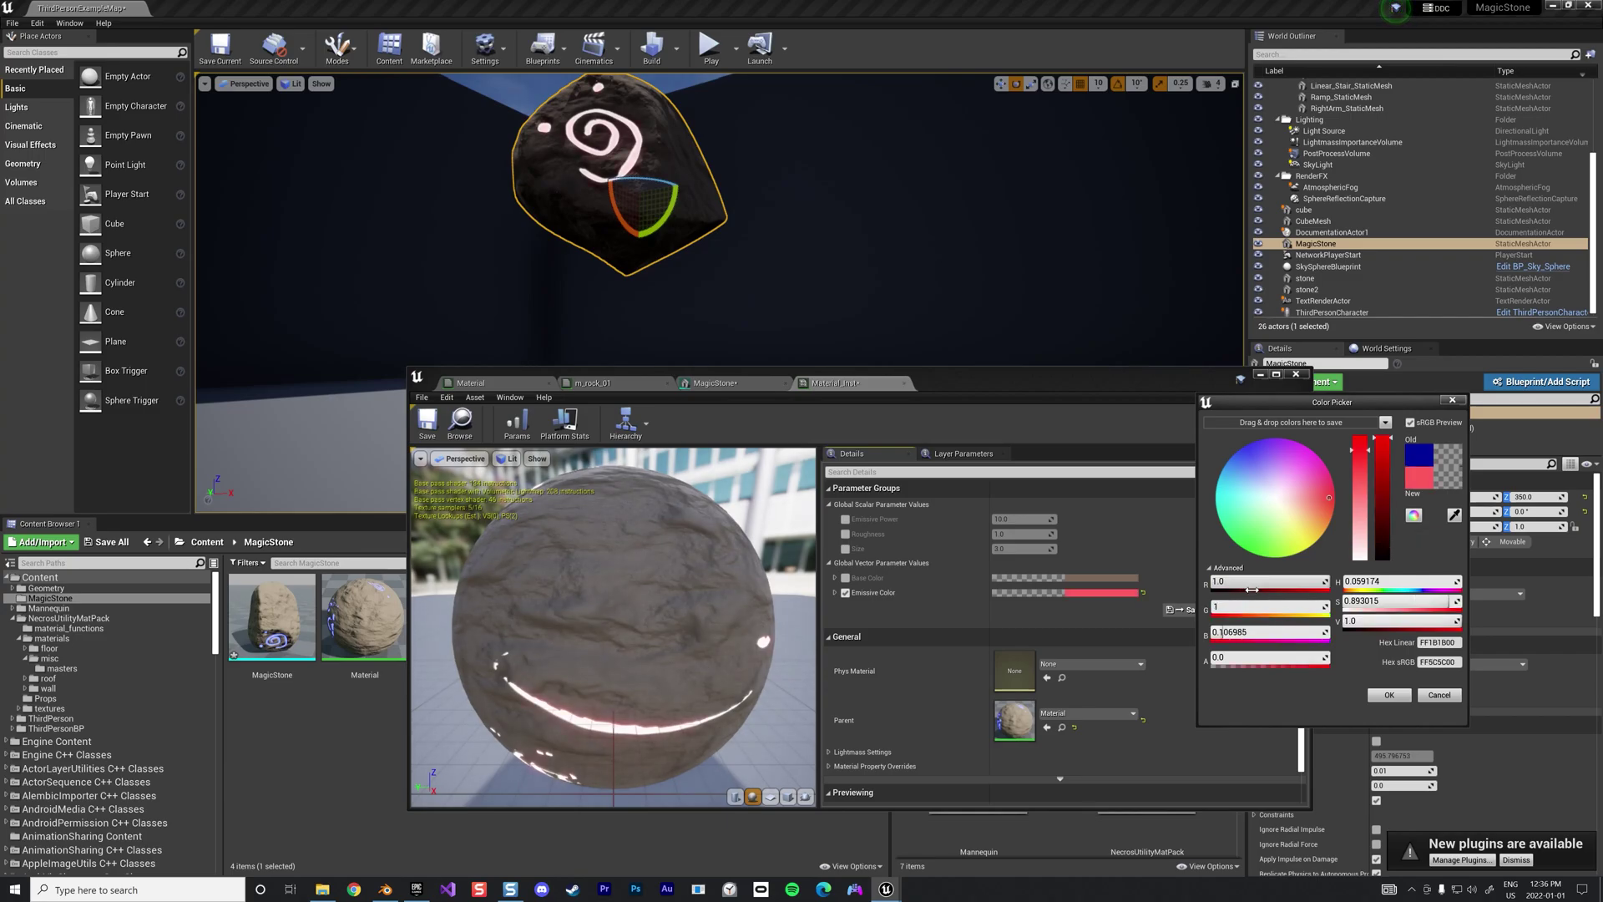
pyautogui.write('0')
pyautogui.press('Tab')
pyautogui.write('0')
pyautogui.press('Tab')
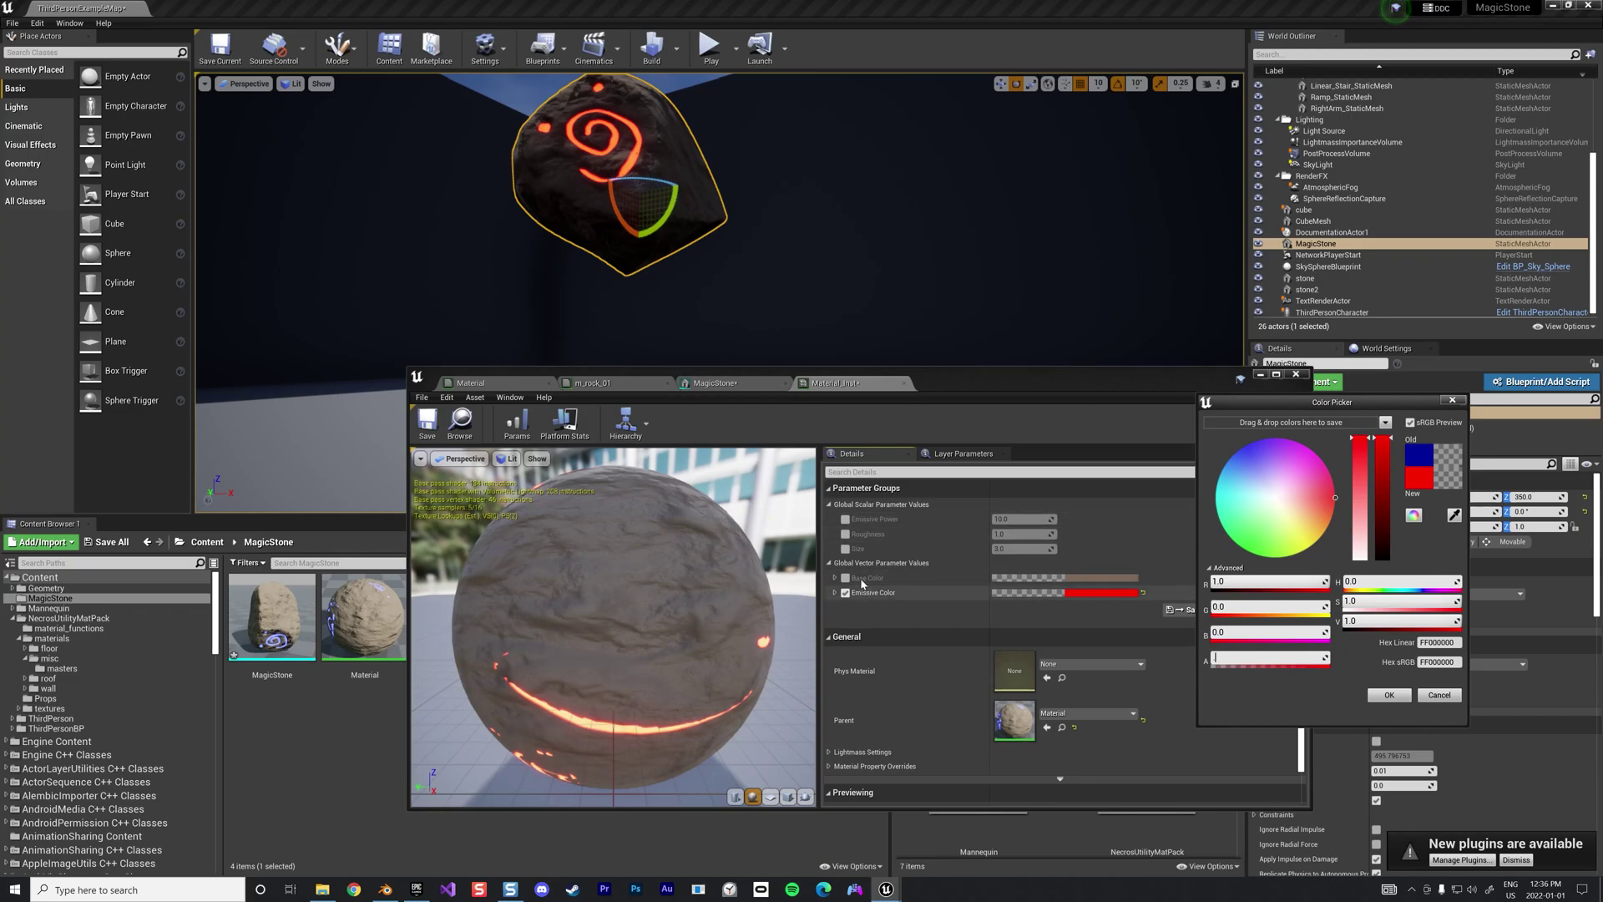
pyautogui.click(846, 578)
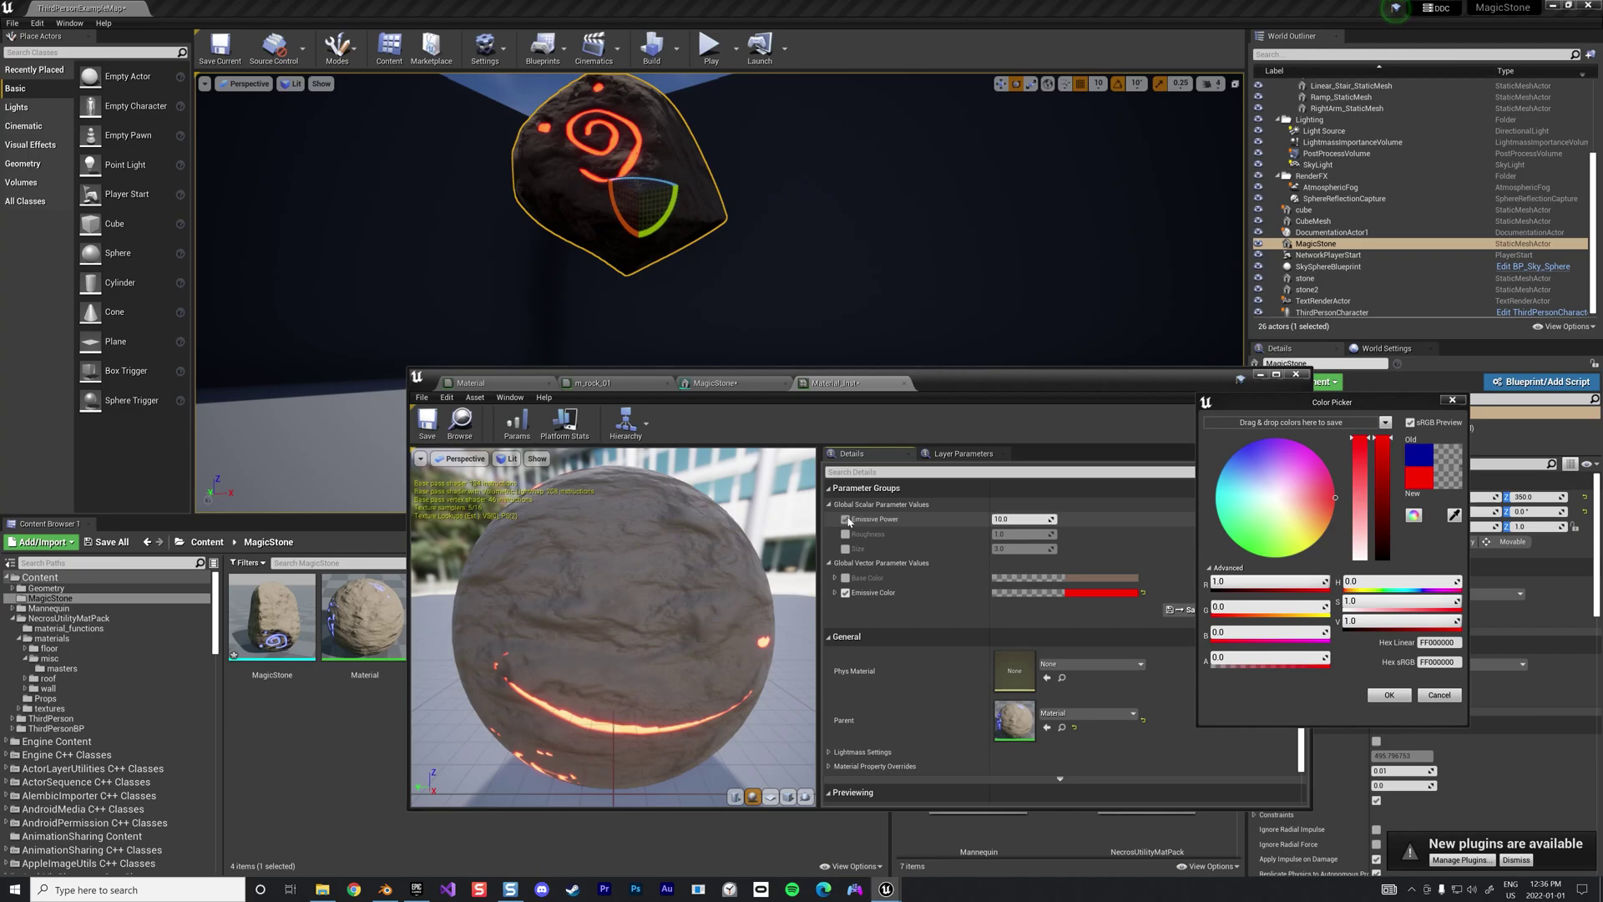
# Set Emissive Power to 100 and close the colour picker
pyautogui.click(1028, 524)
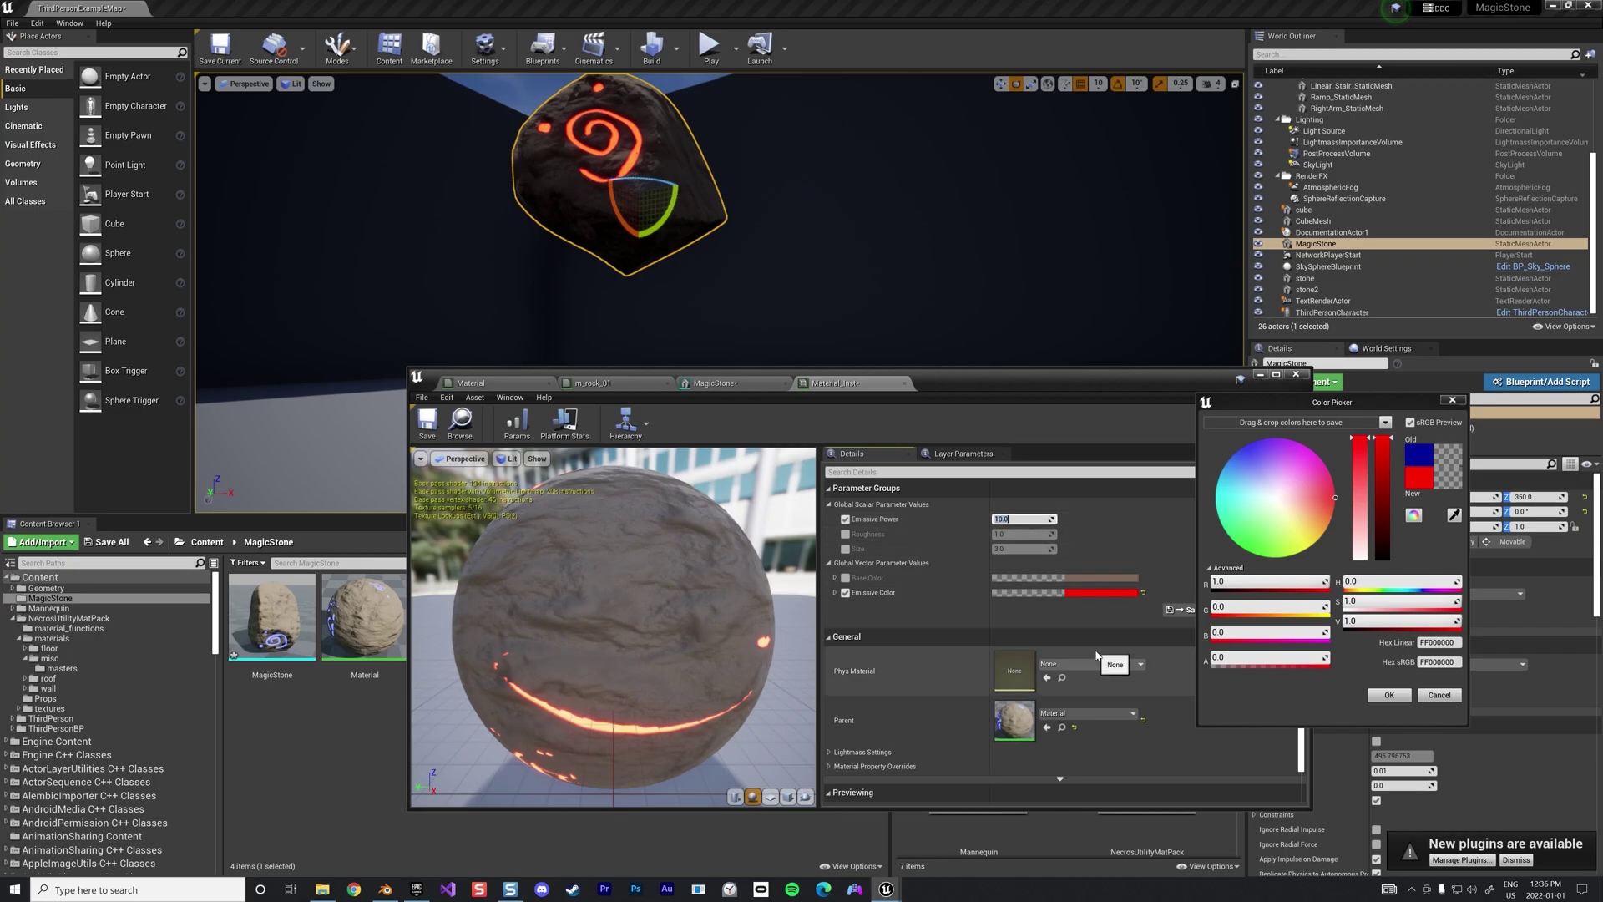
pyautogui.write('100')
pyautogui.press('Return')
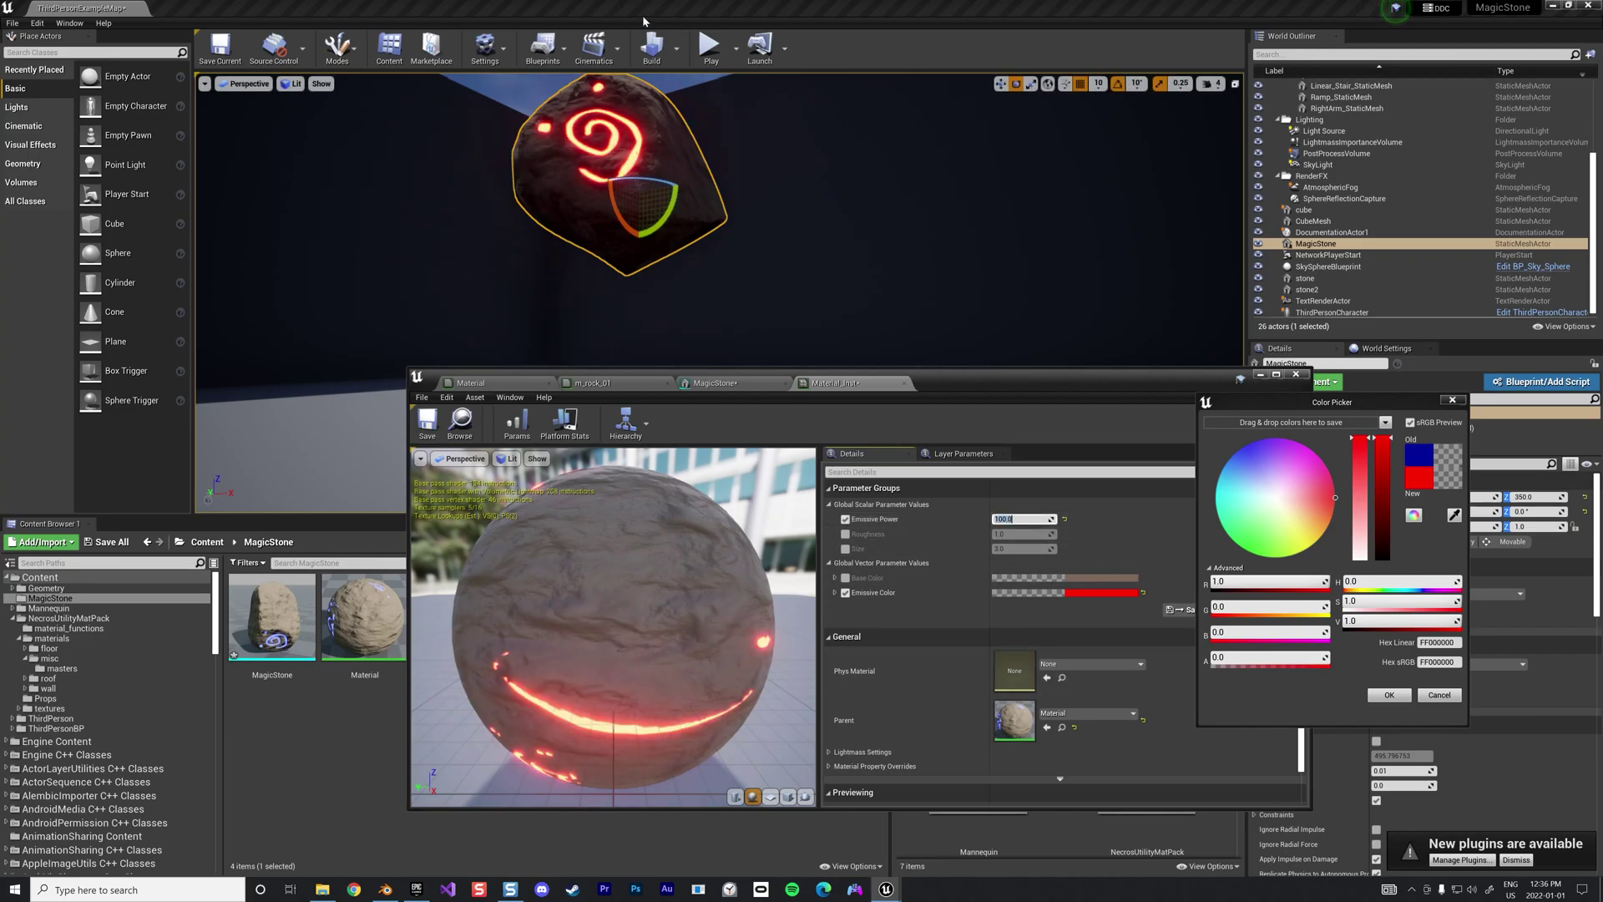
pyautogui.click(1438, 411)
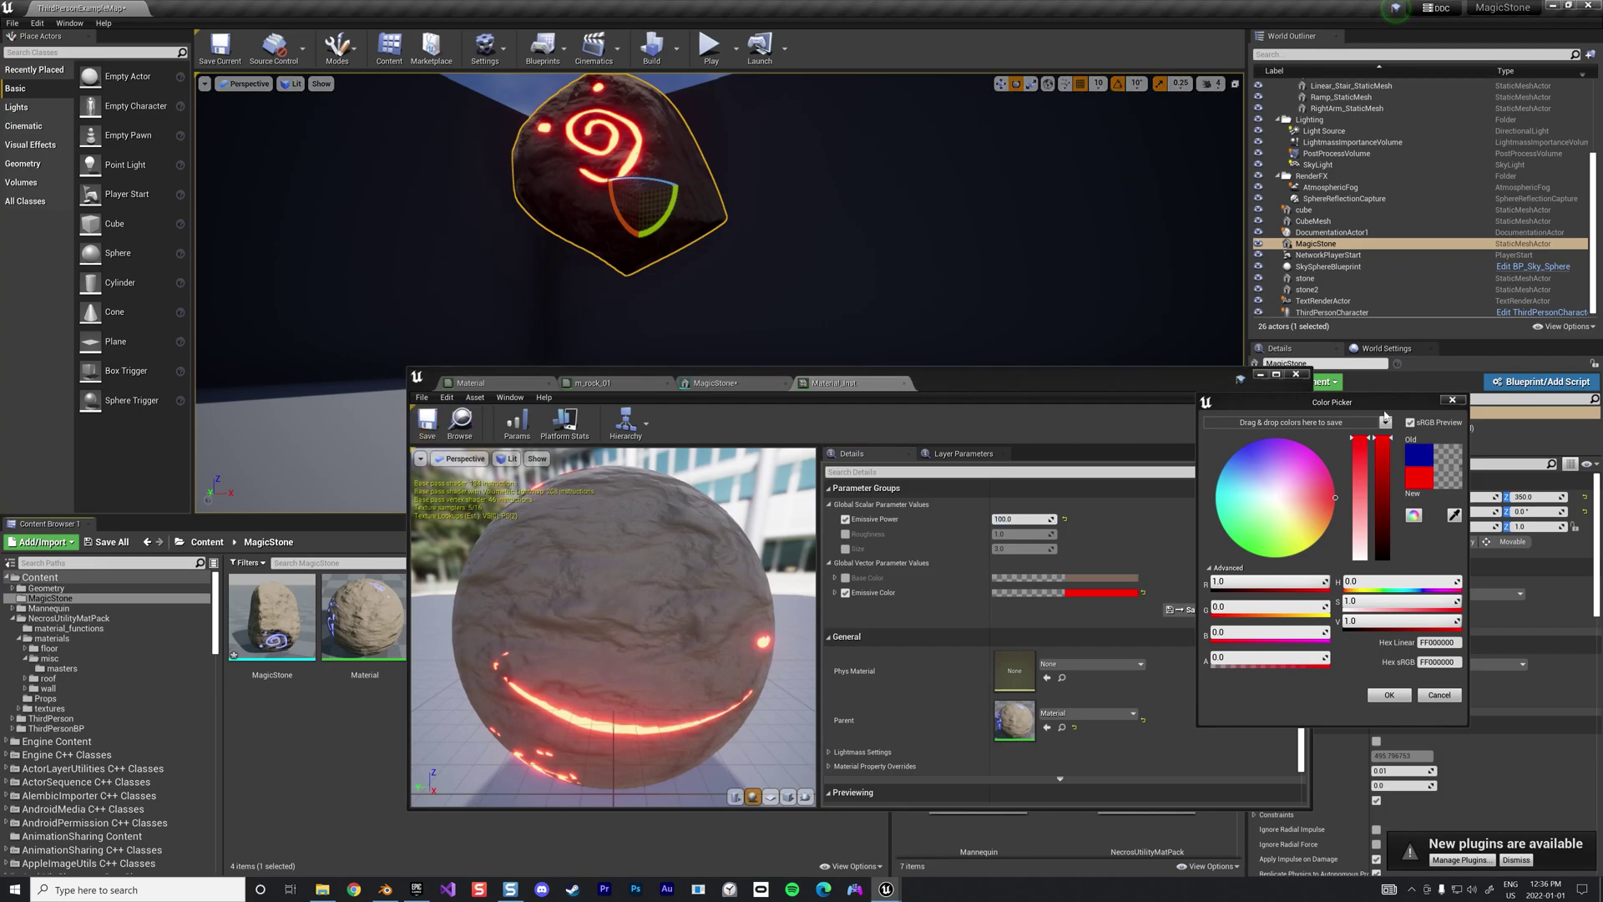
pyautogui.click(1453, 402)
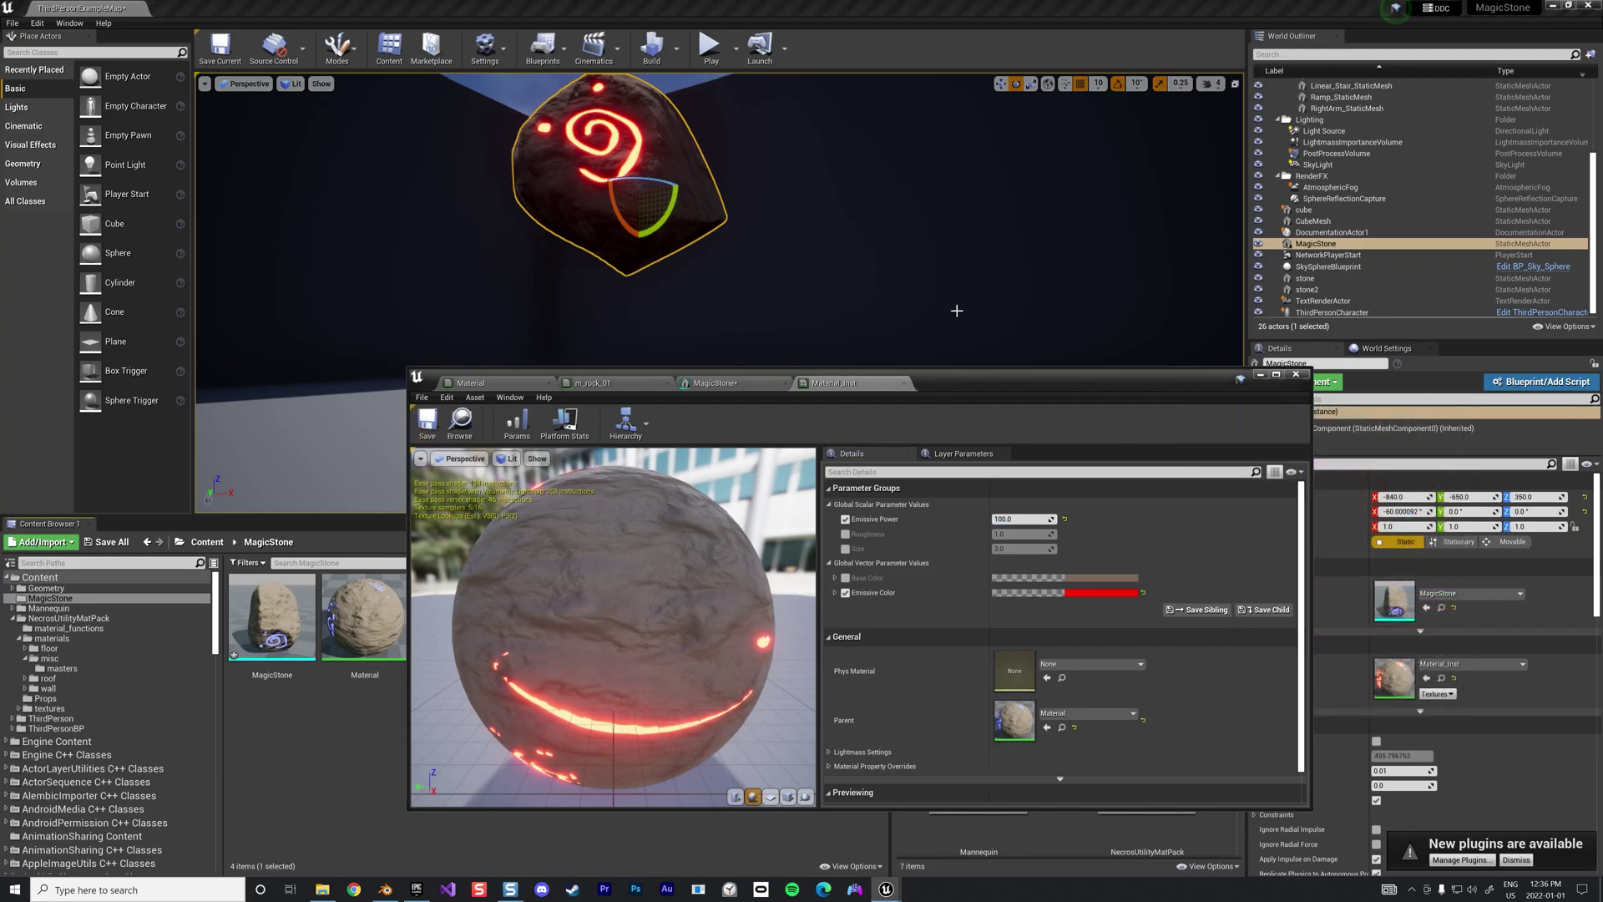
# Close the instance editor and open the parent rune material's graph maximized
pyautogui.click(1296, 374)
pyautogui.click(937, 271)
pyautogui.press('f')
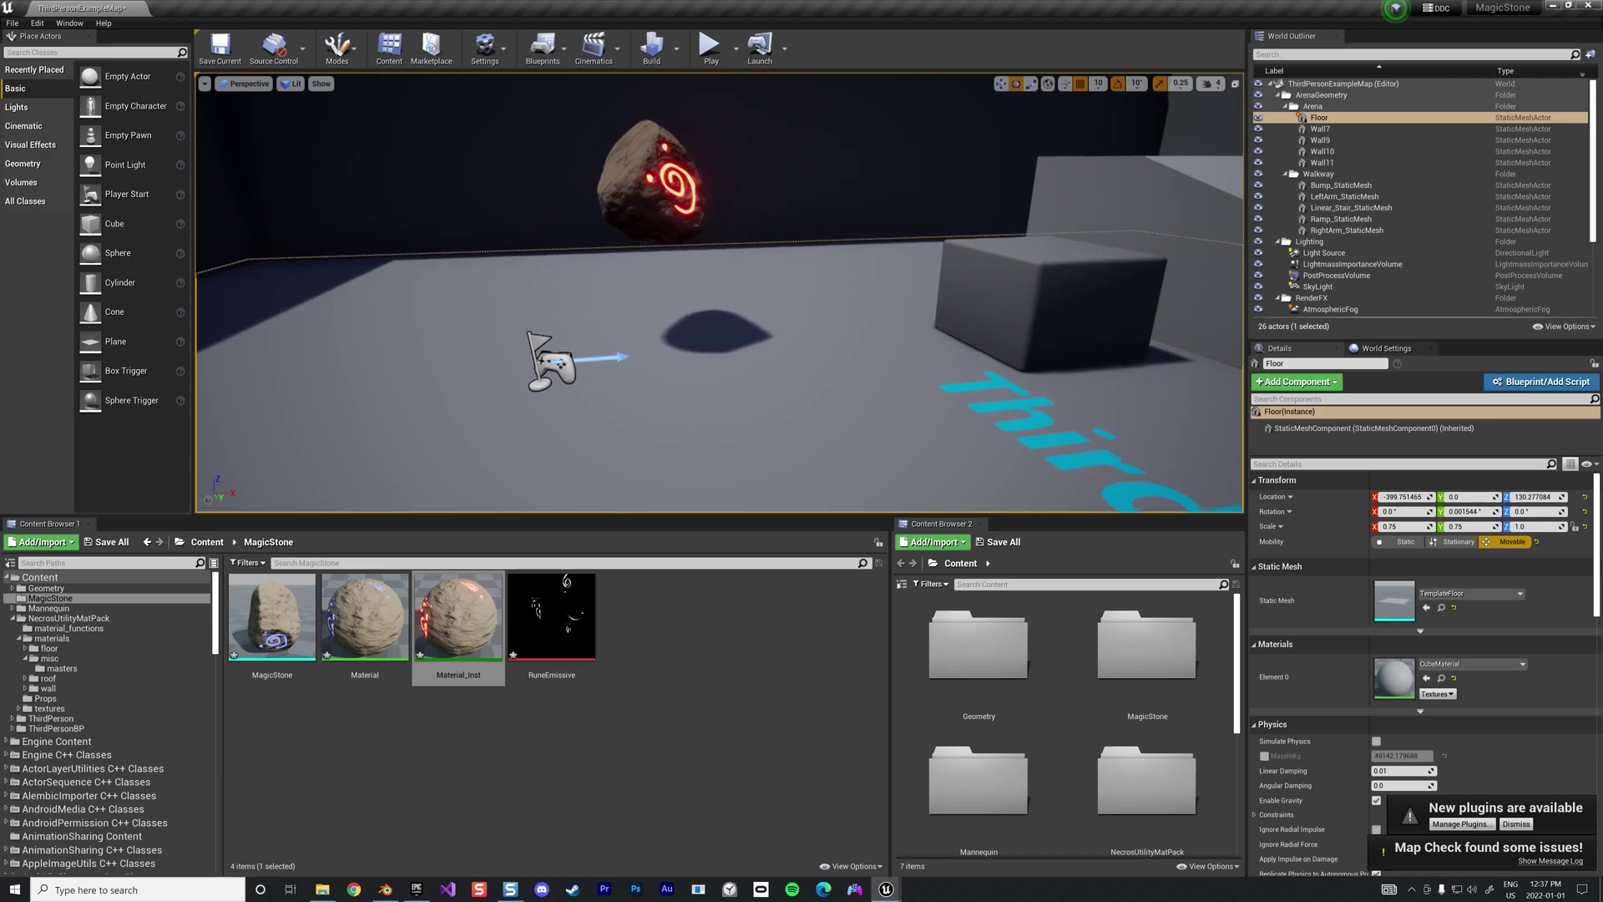
pyautogui.doubleClick(458, 618)
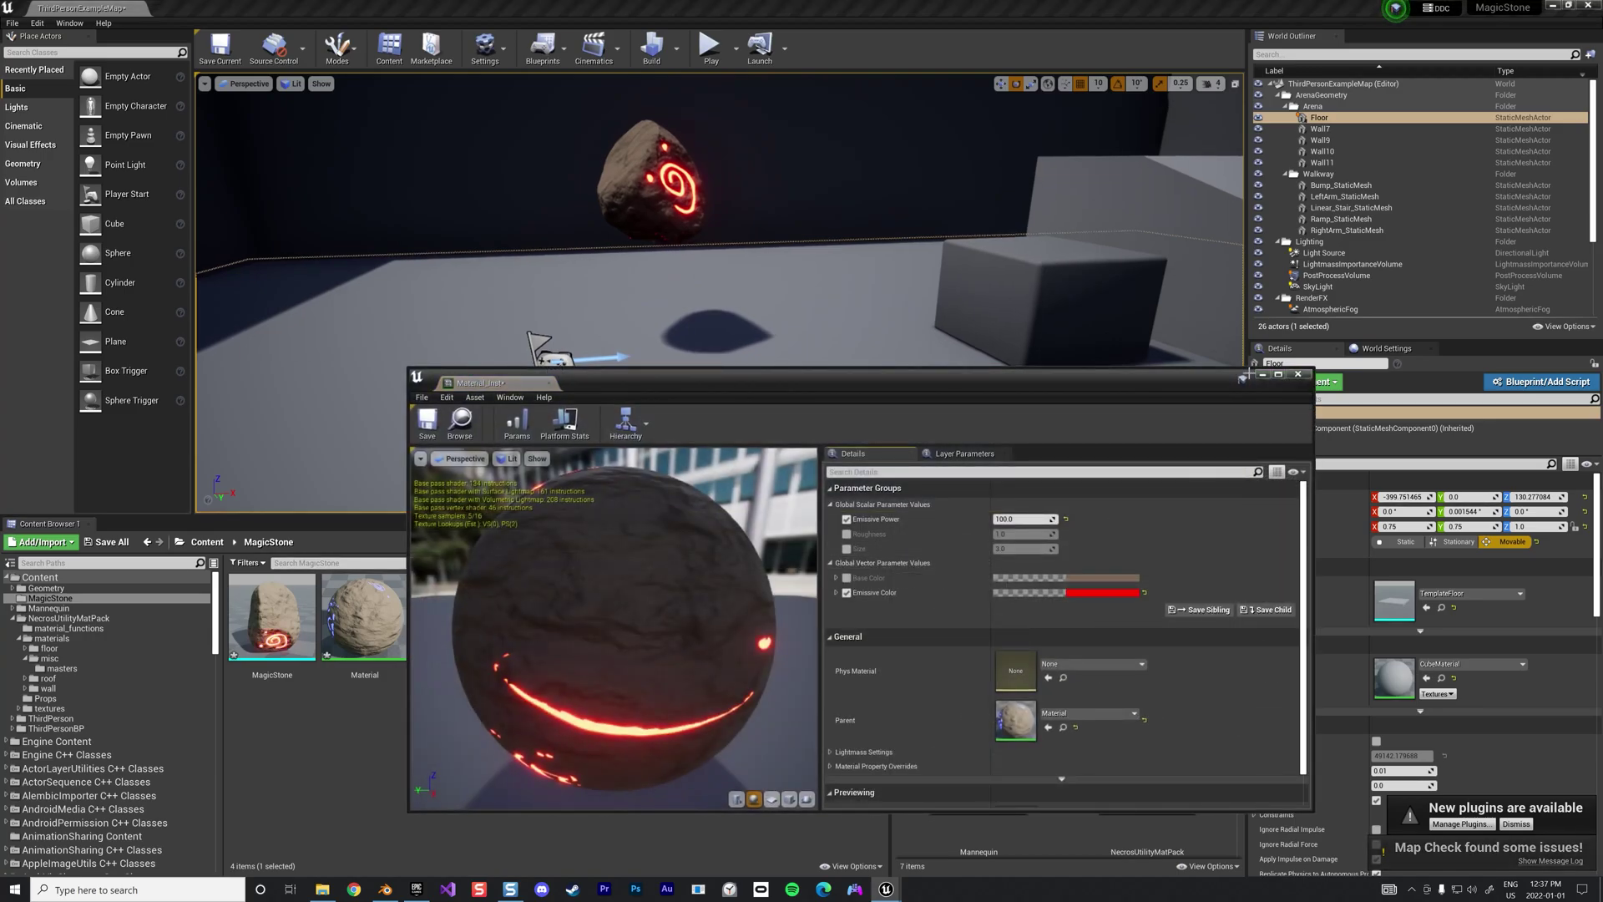
pyautogui.doubleClick(364, 617)
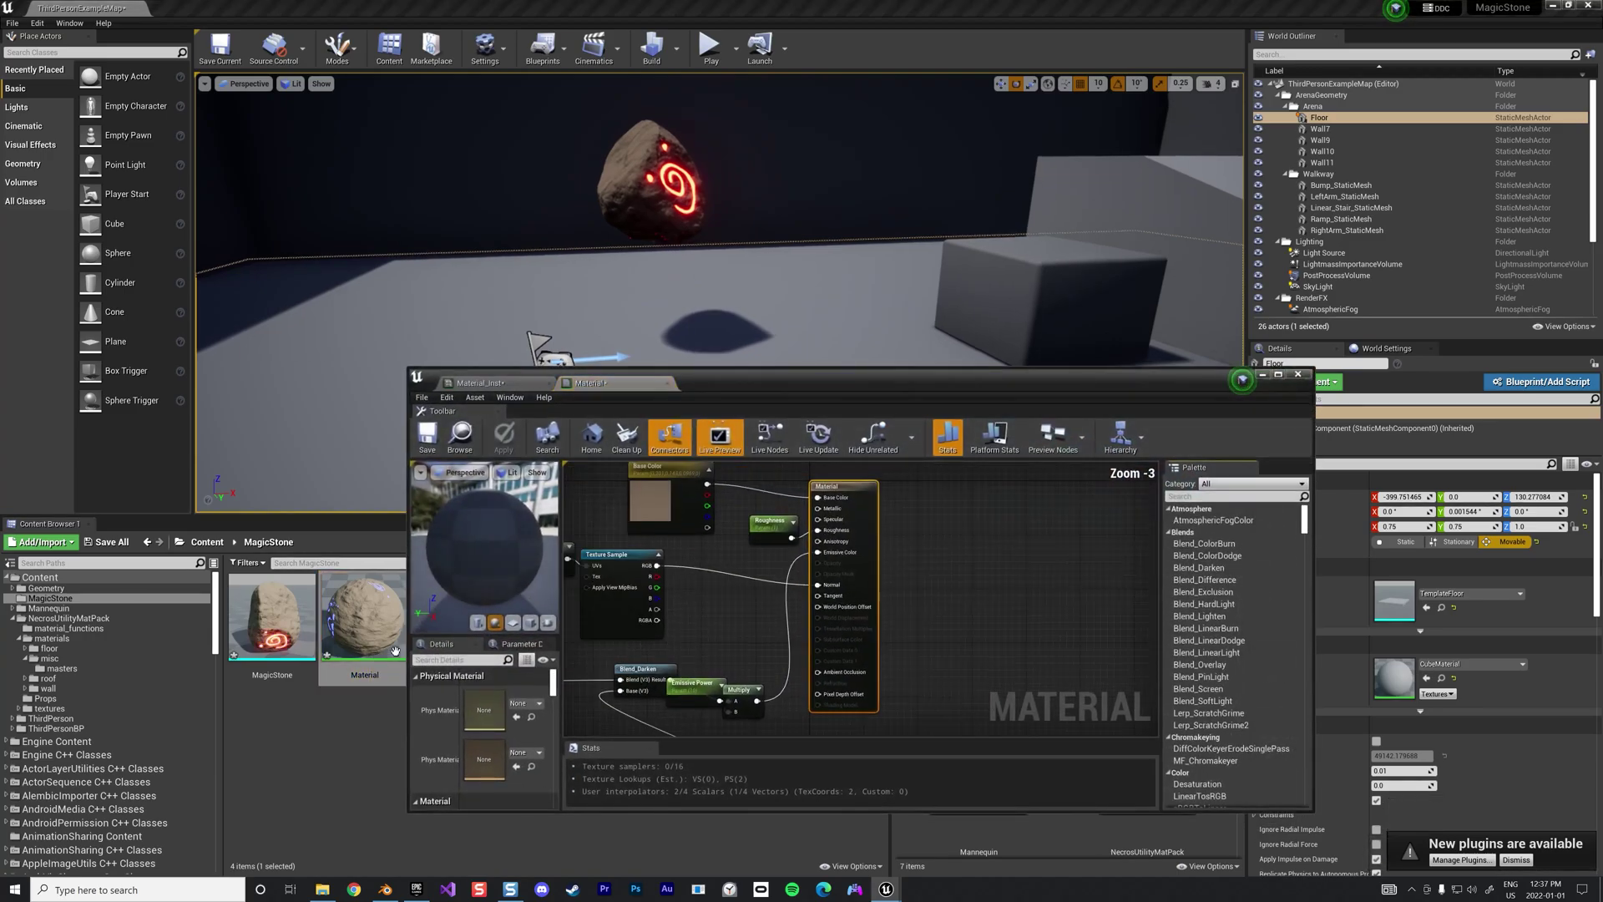
pyautogui.moveTo(954, 384); pyautogui.dragTo(1030, 277)
pyautogui.doubleClick(1030, 278)
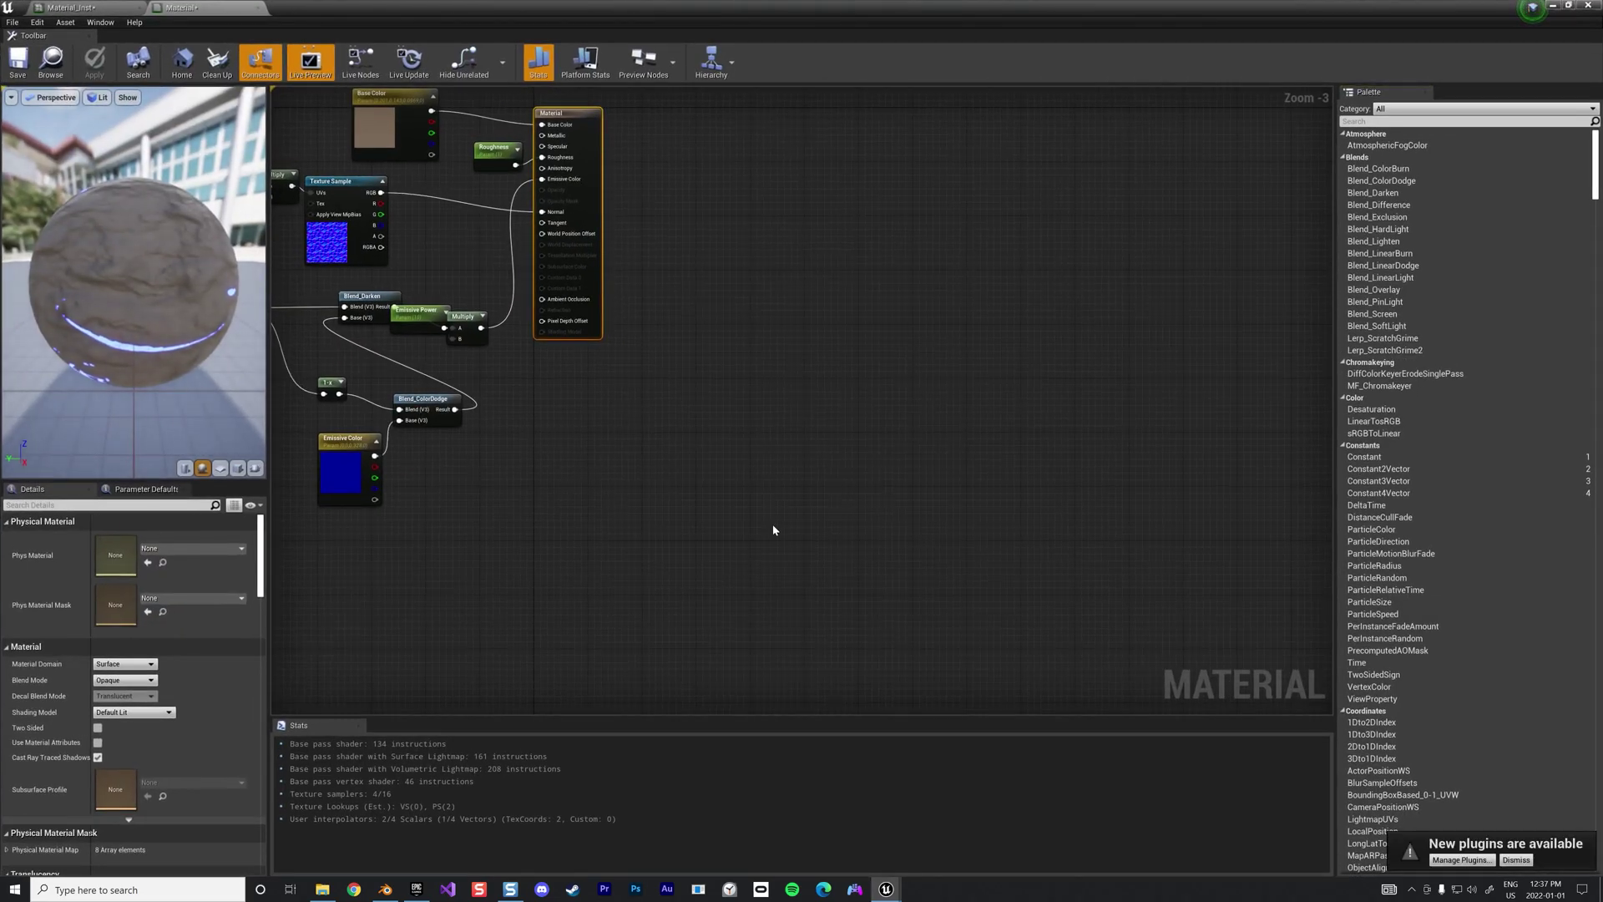
# Move the lower emissive node group left, then close the material editor
pyautogui.moveTo(737, 458); pyautogui.dragTo(1022, 516, button='right')
pyautogui.moveTo(401, 332); pyautogui.dragTo(771, 584)
pyautogui.moveTo(511, 371); pyautogui.dragTo(458, 390)
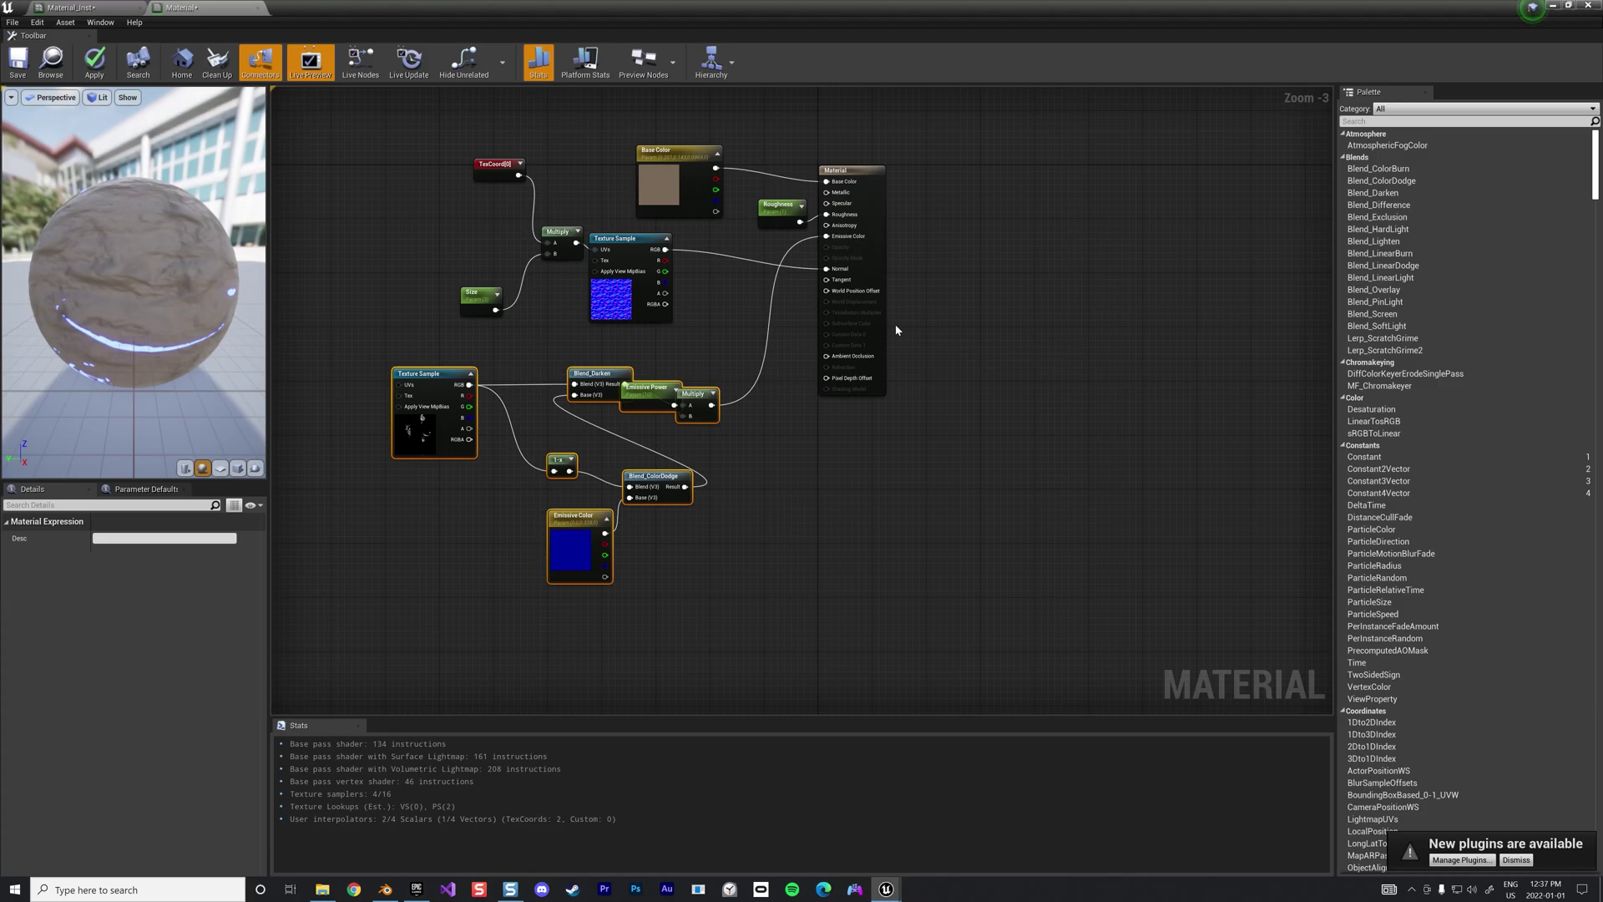
pyautogui.click(1552, 6)
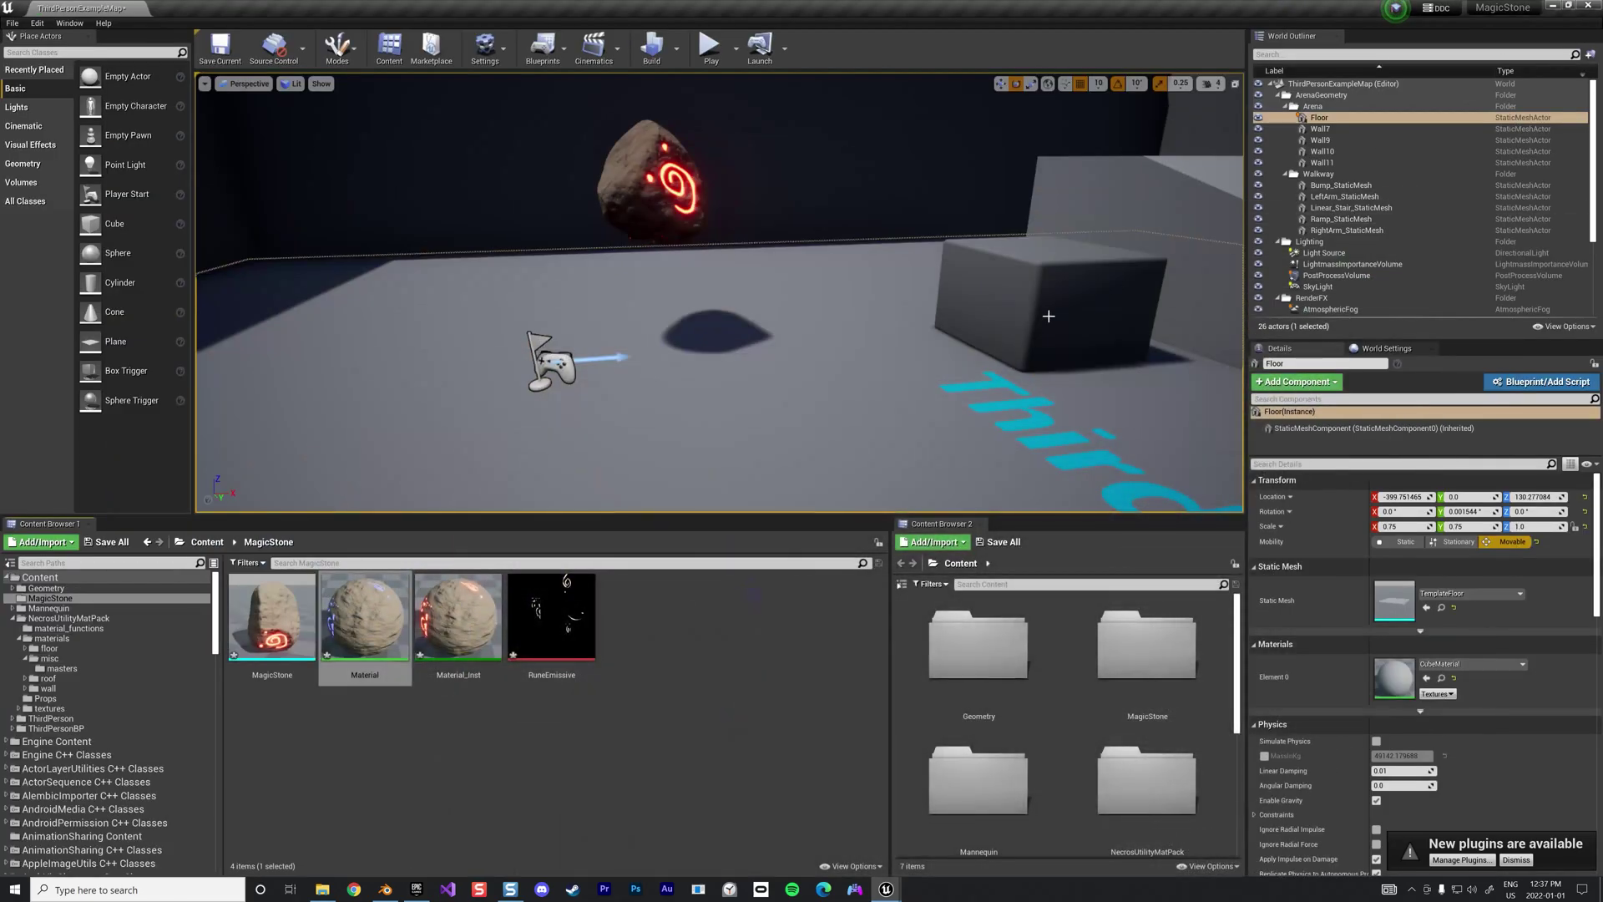